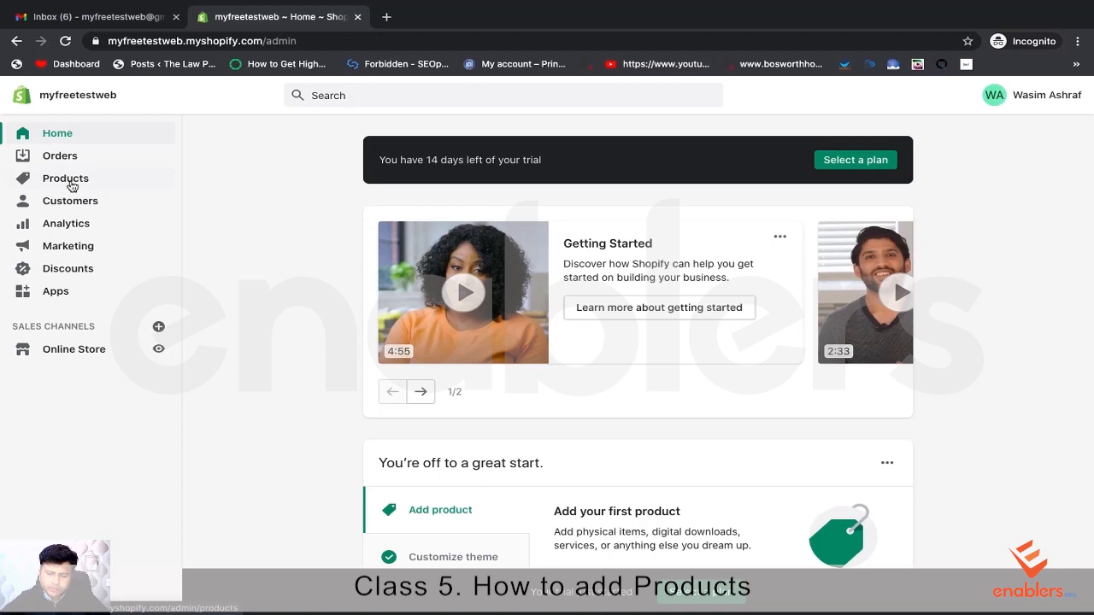
Step: Start a new product in the store and title it "Elegant Red Stone Ring"
left_click(70, 180)
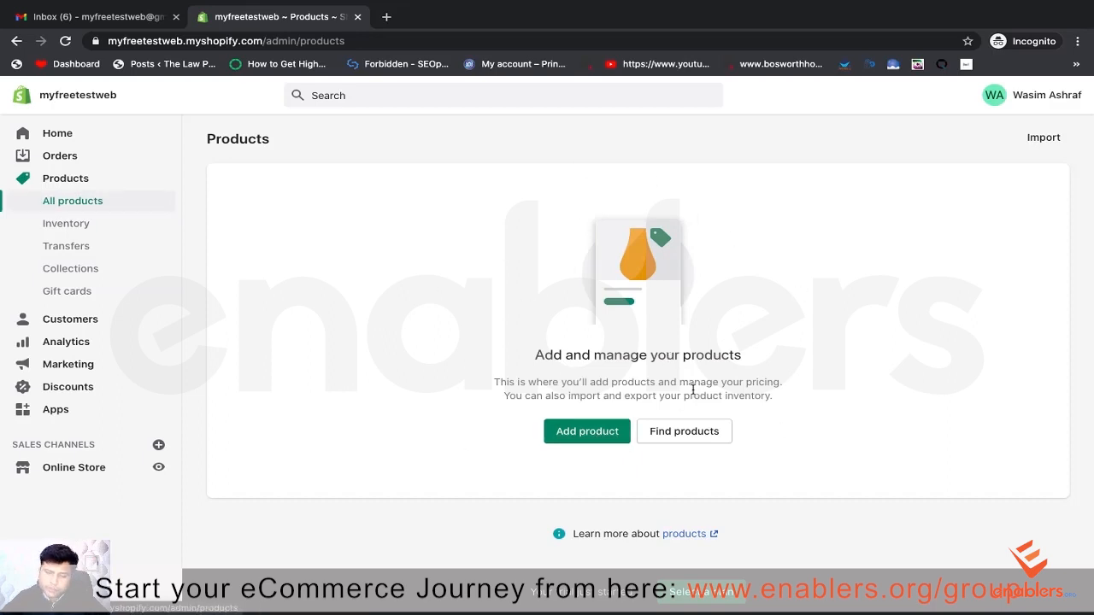
left_click(597, 438)
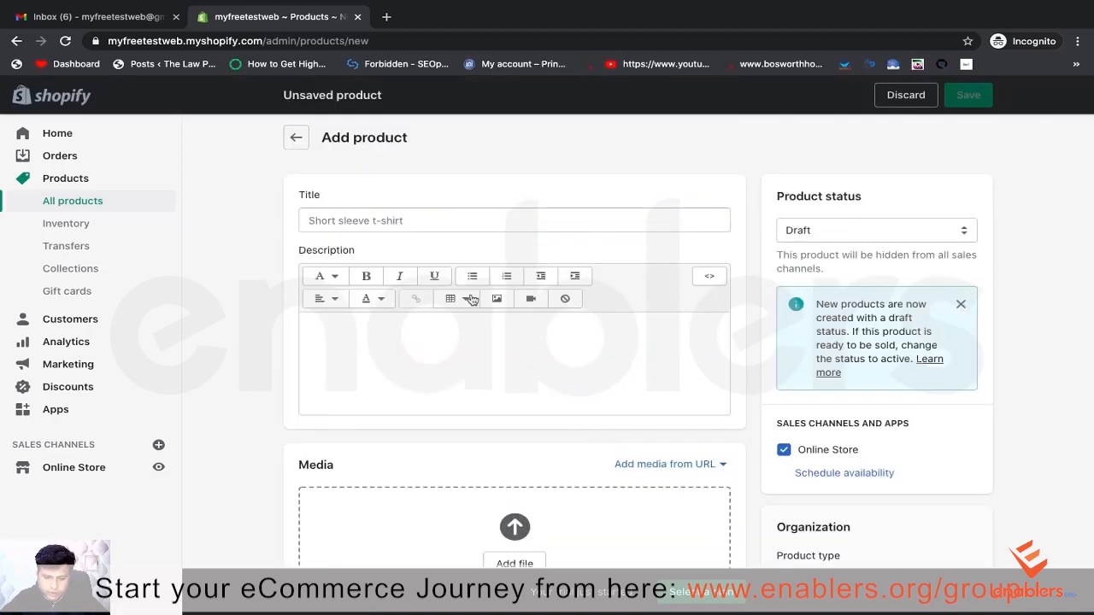
left_click(388, 221)
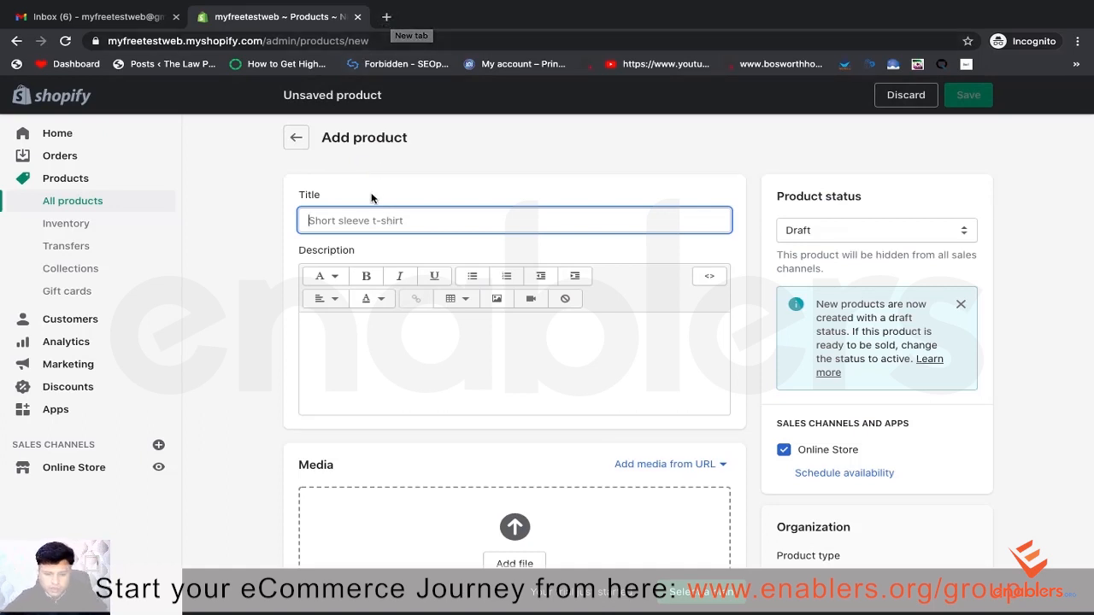
type("St")
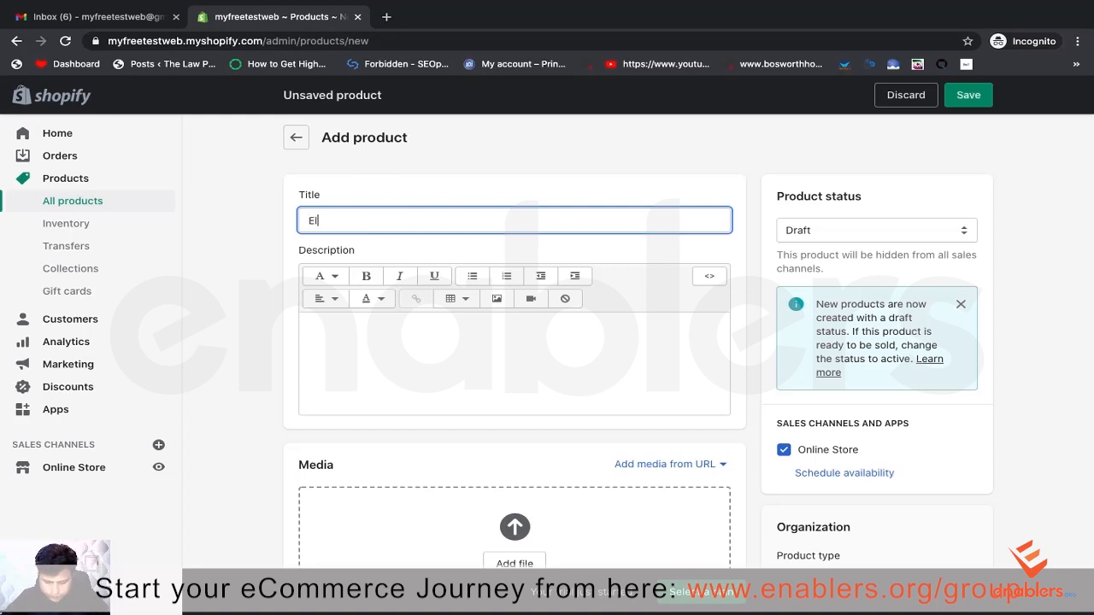
key("BackSpace")
key("BackSpace")
type("s")
key("BackSpace")
type("Elegent")
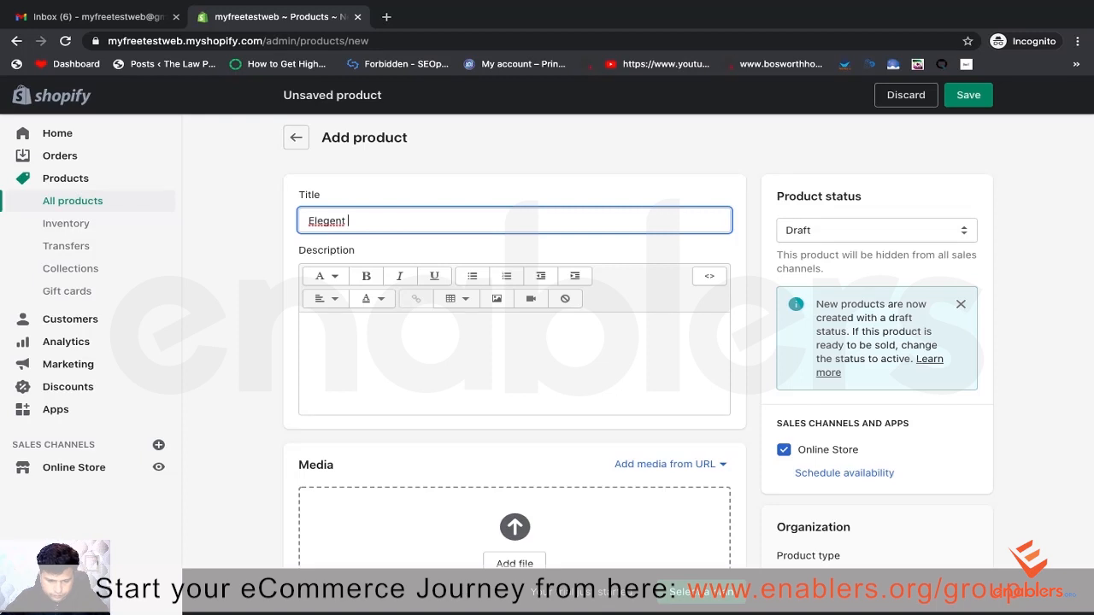
key("BackSpace")
key("BackSpace")
key("BackSpace")
key("BackSpace")
type("ant ")
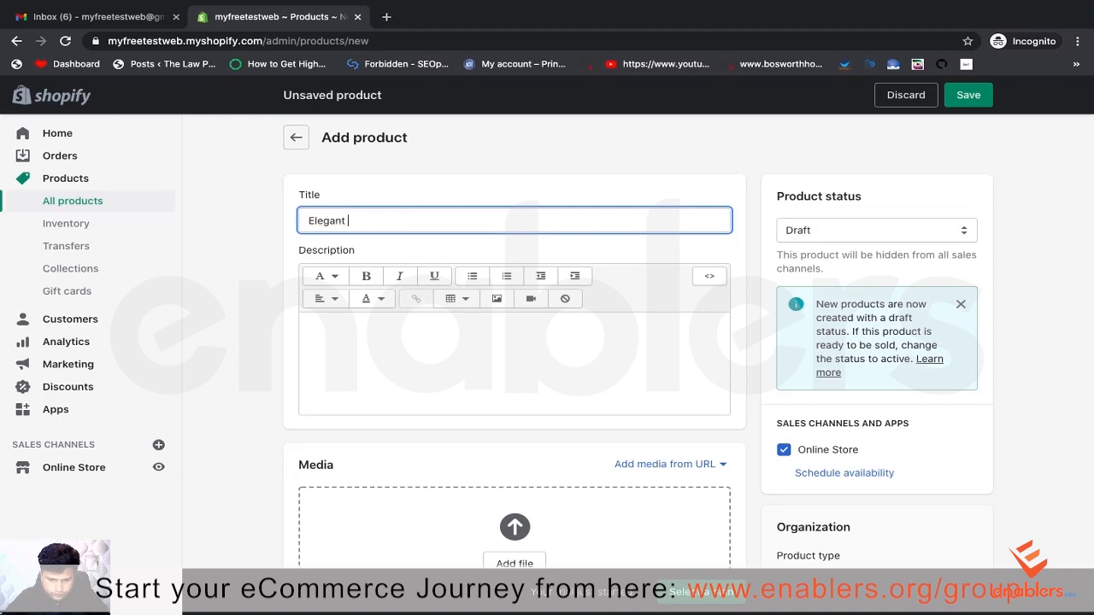
type("Red S")
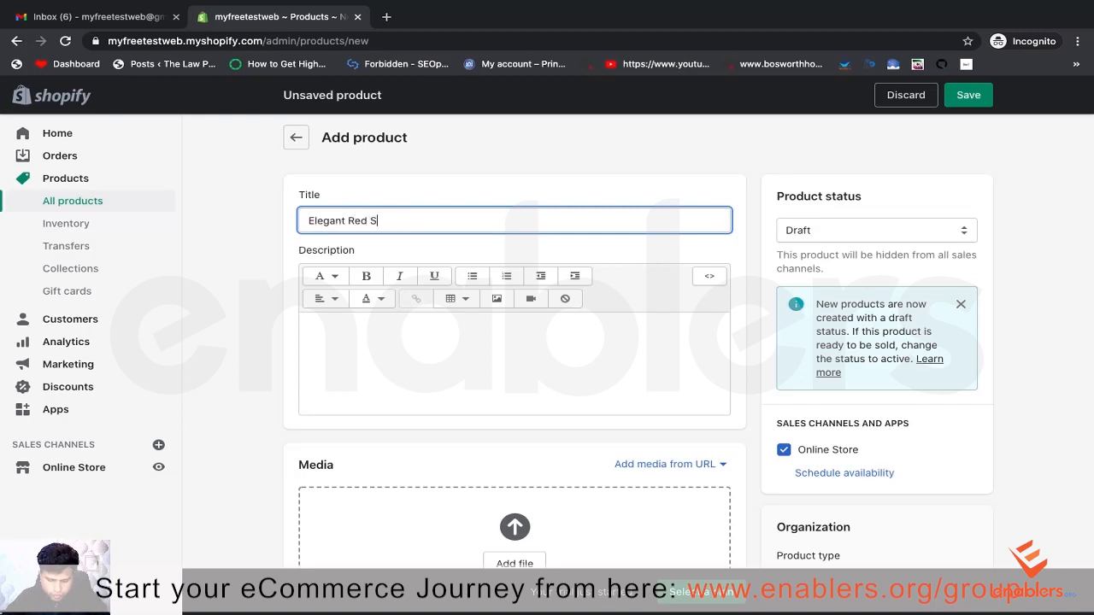
type("tome")
key("BackSpace")
key("BackSpace")
type("ne")
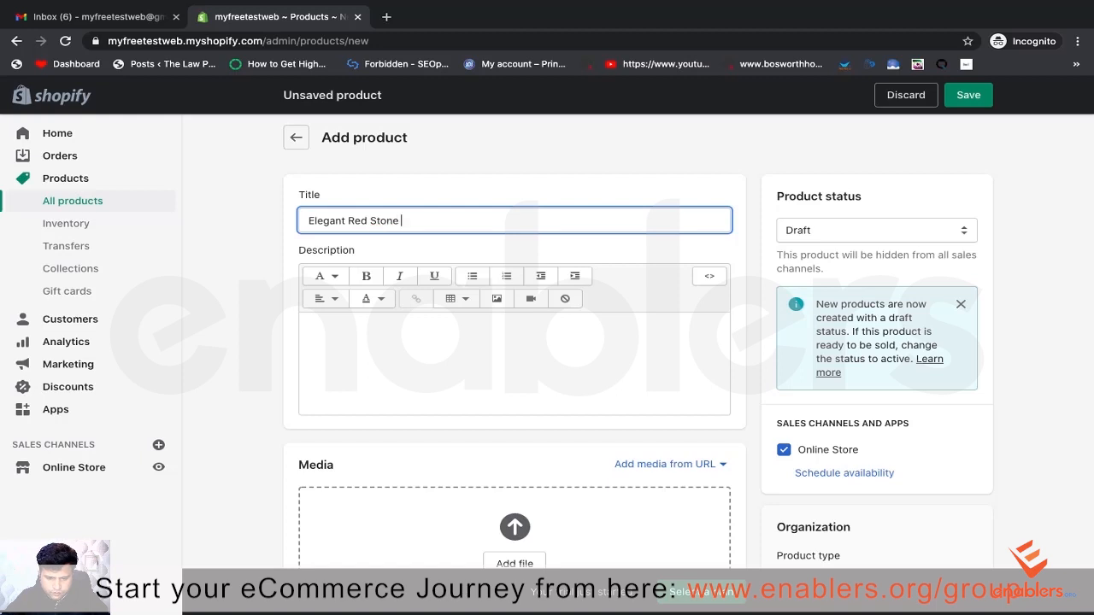
type(" Ring")
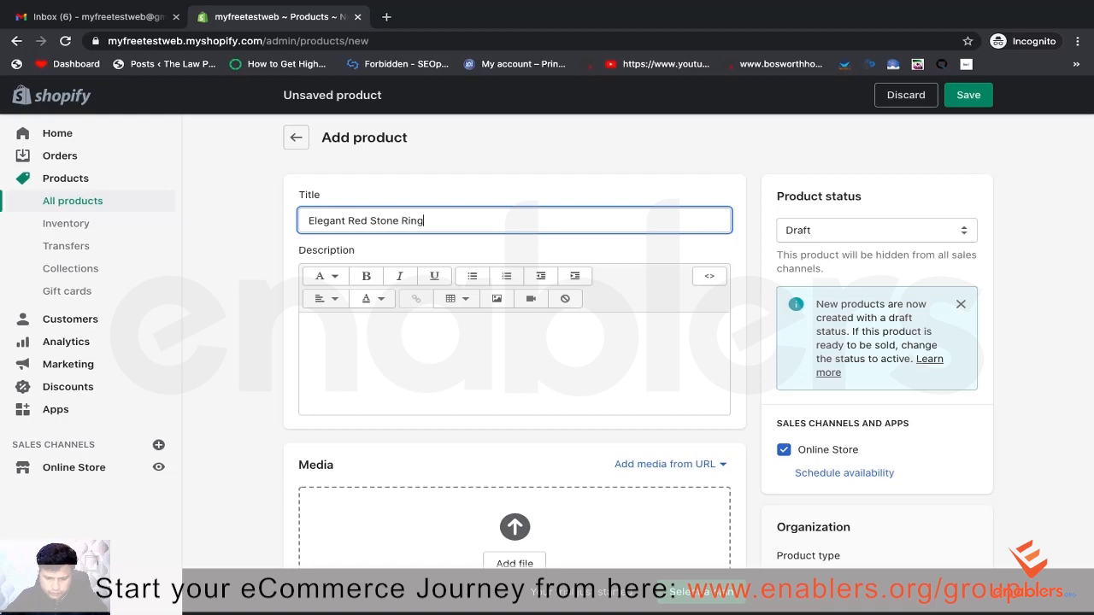
triple_click(385, 219)
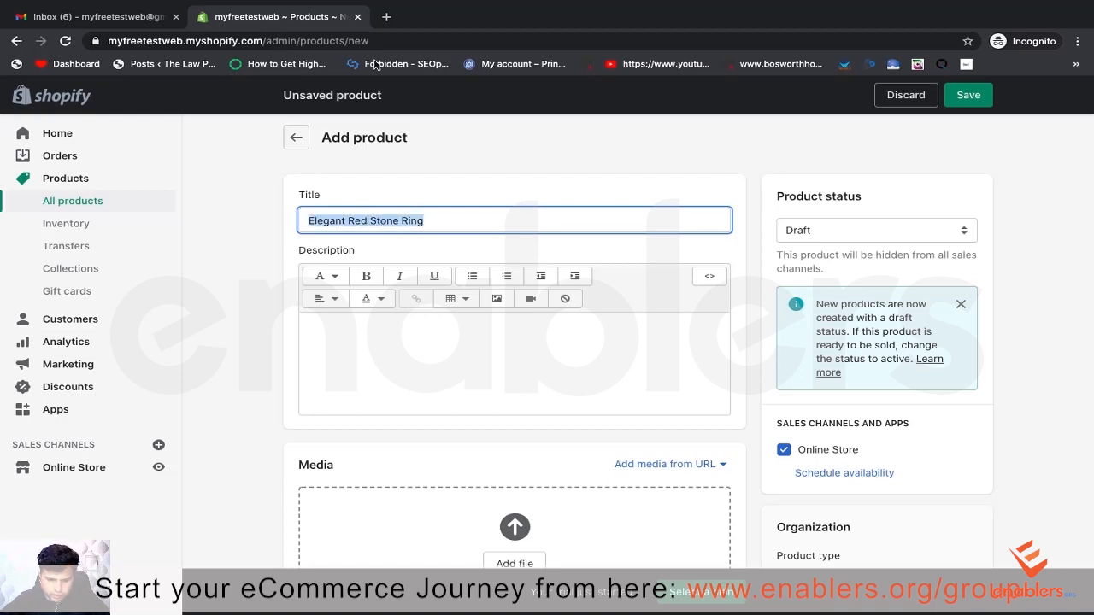
Step: Open the unsplash.com website in a new browser tab
left_click(389, 16)
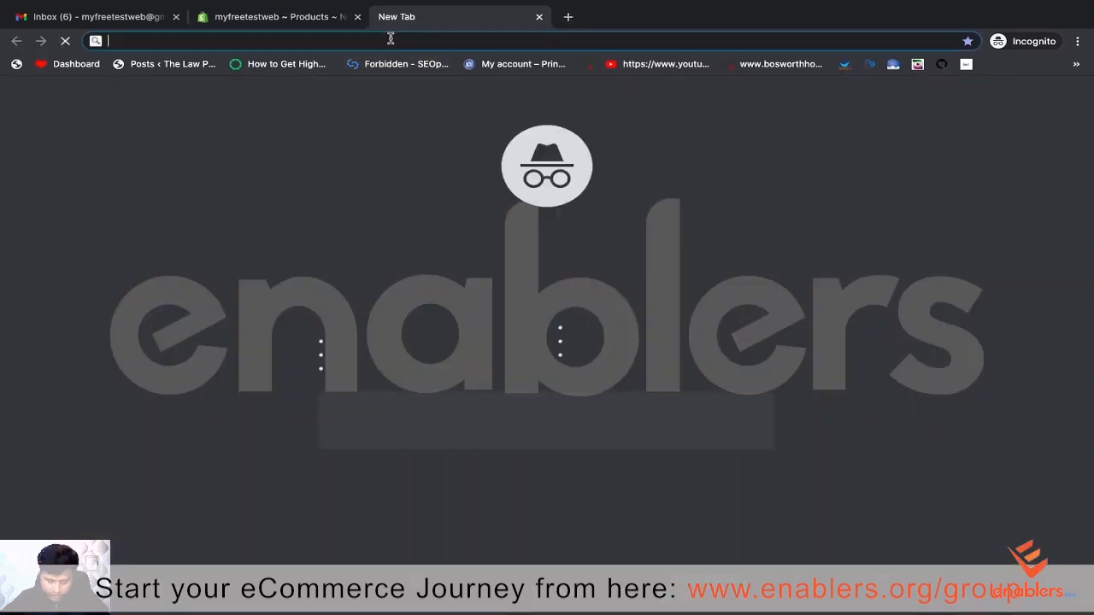
type("g")
key("Return")
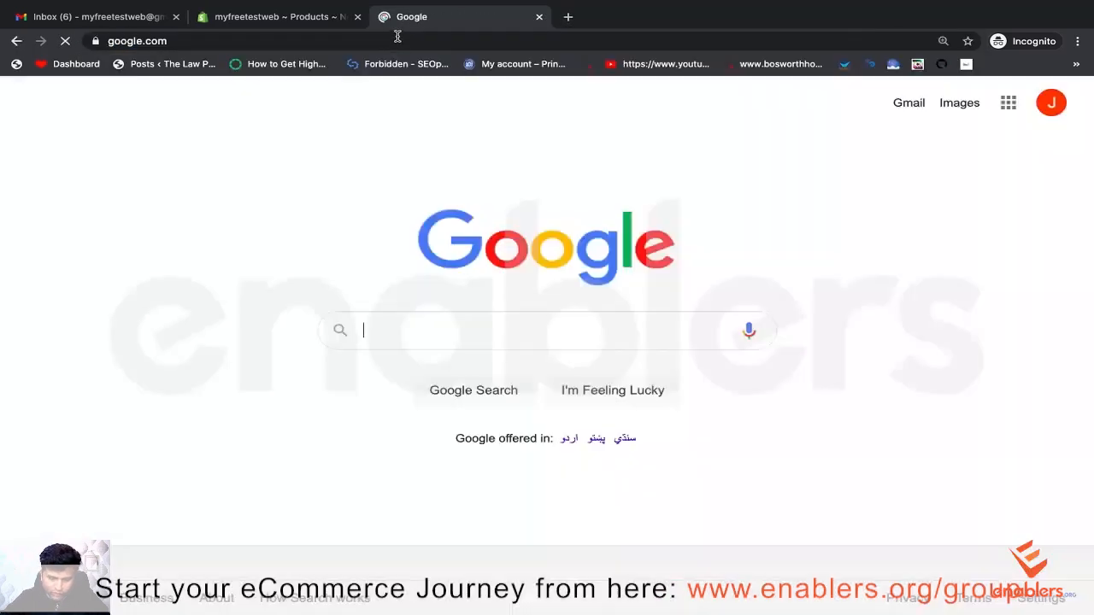
double_click(386, 41)
type("unsp")
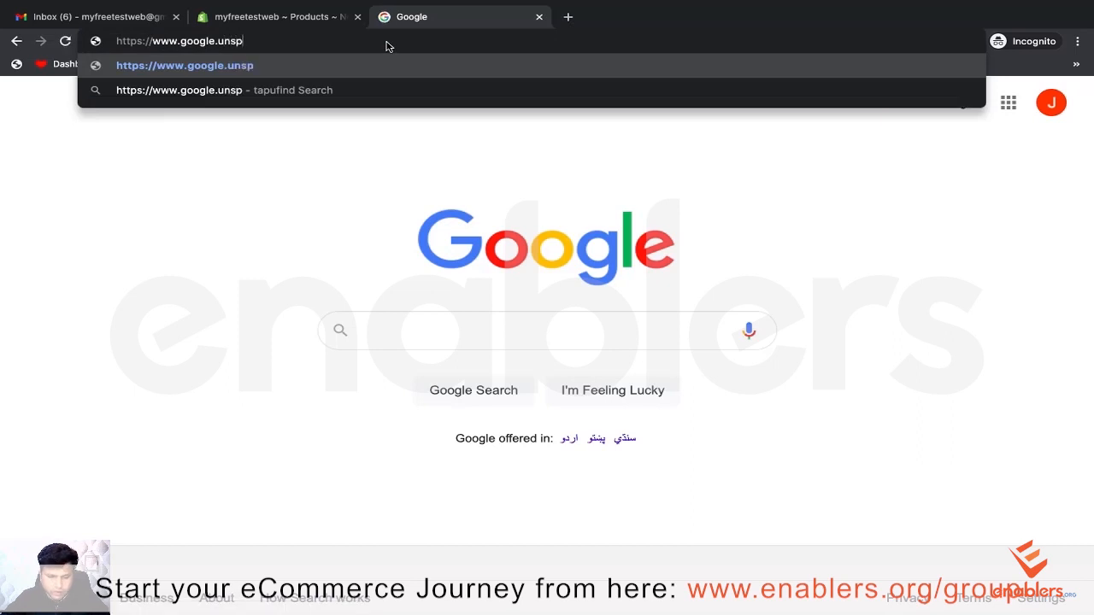
key("BackSpace")
triple_click(359, 41)
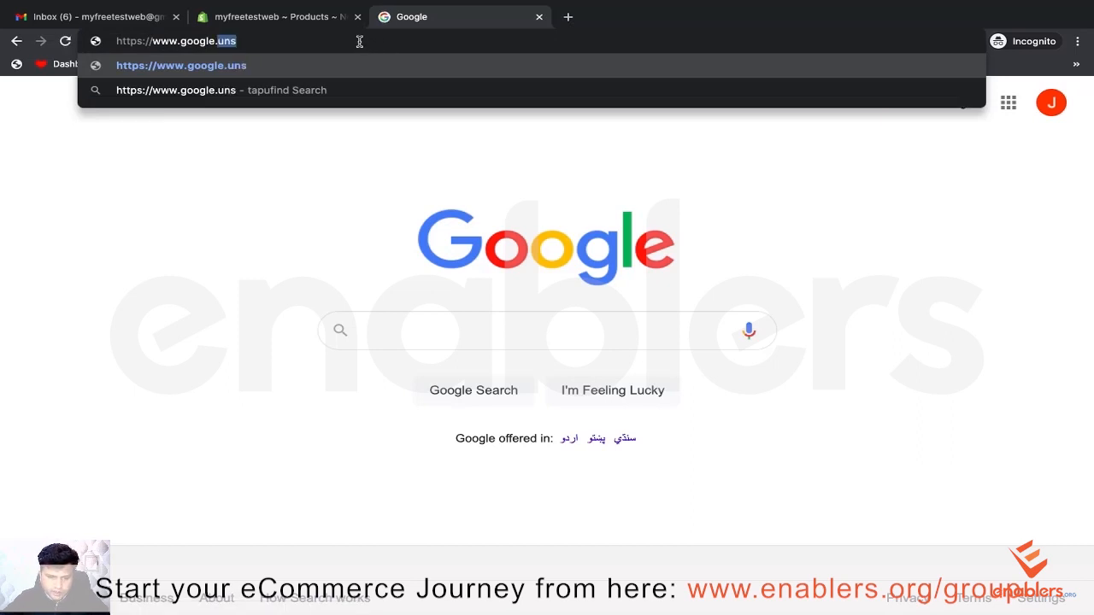
type("unsp")
key("BackSpace")
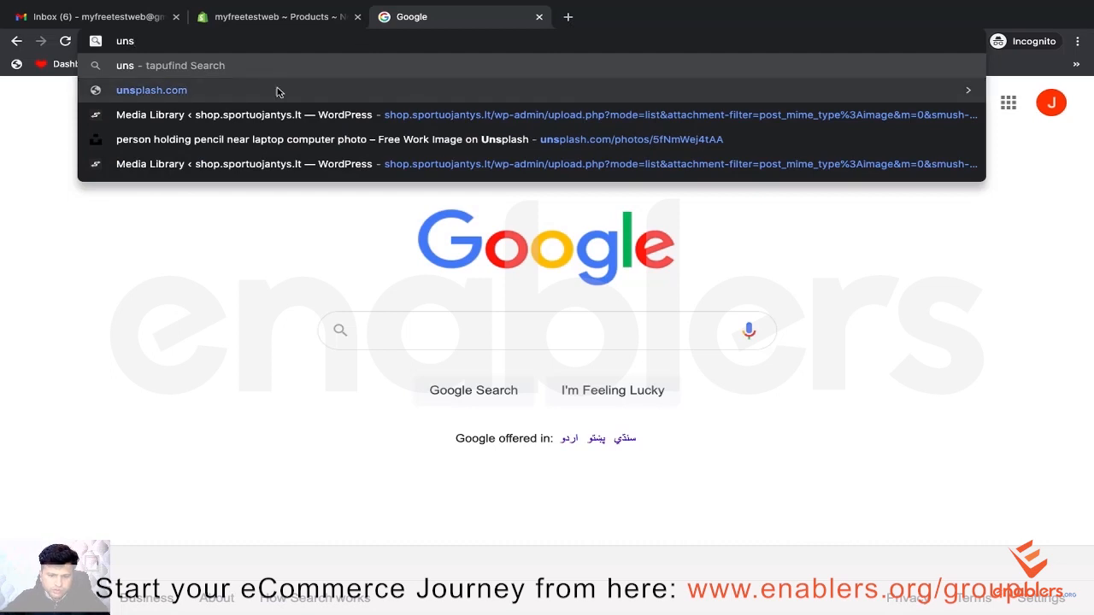
left_click(331, 92)
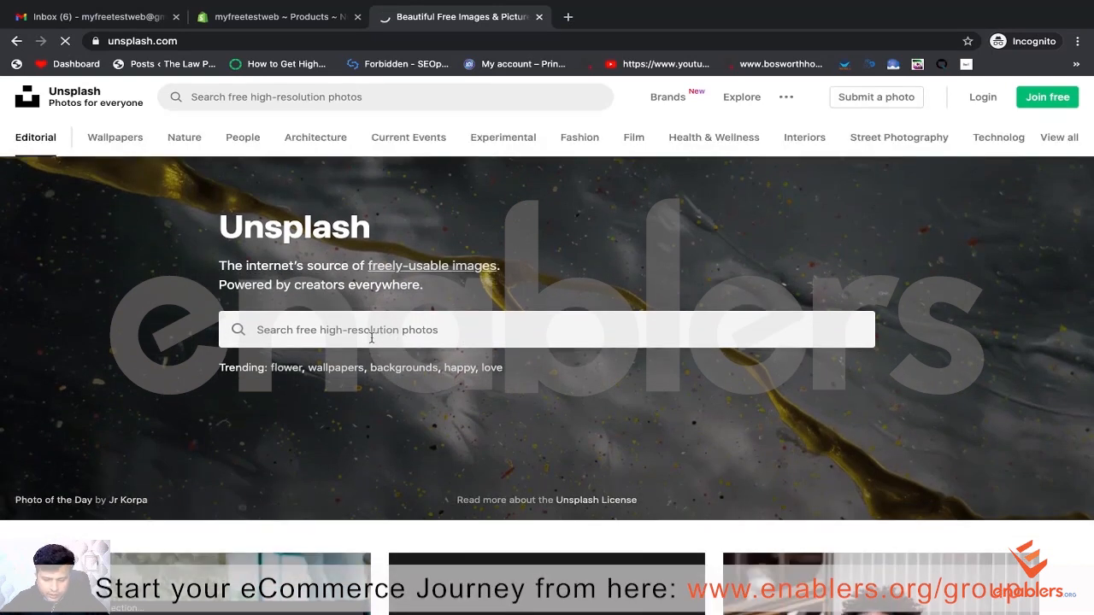
Step: Search the free photo site for "Red Stone Ring"
left_click(371, 338)
type("Red ")
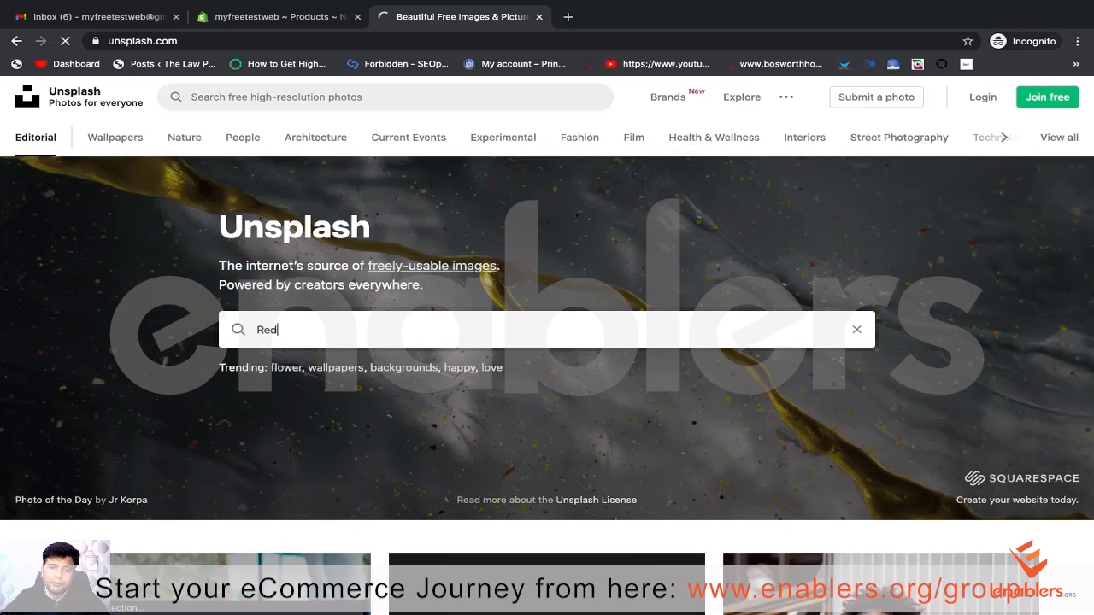
type("Stone ")
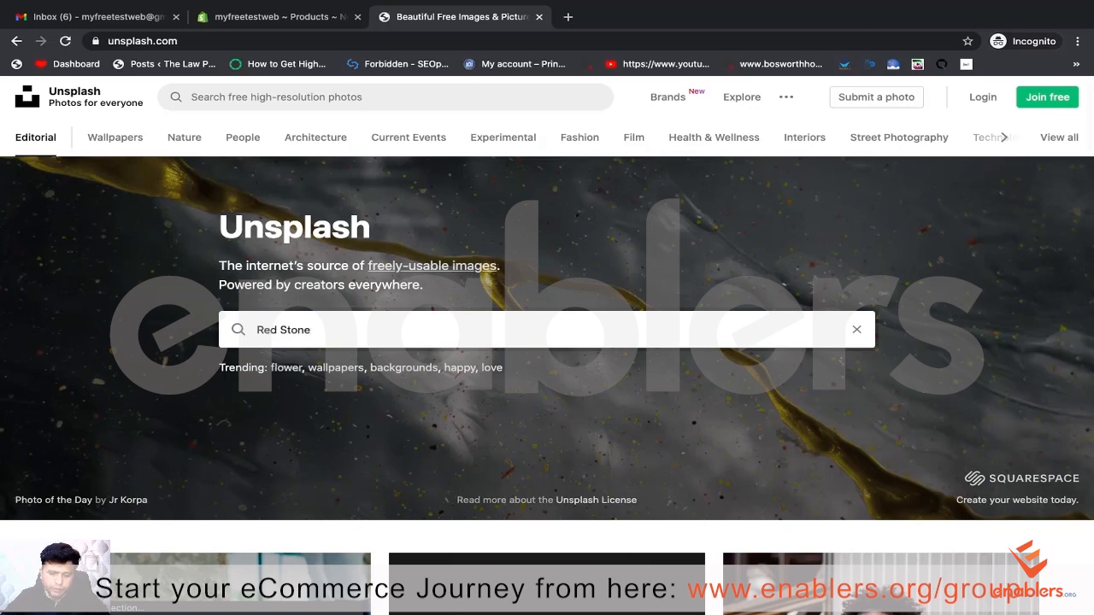
type("ing")
key("BackSpace")
key("BackSpace")
key("BackSpace")
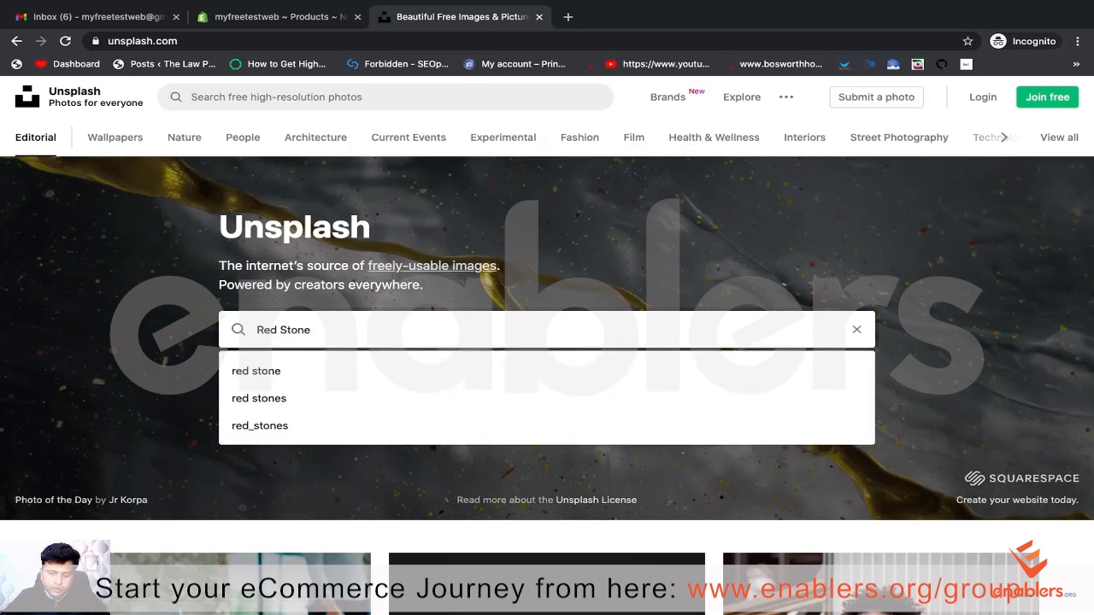
type("Ring")
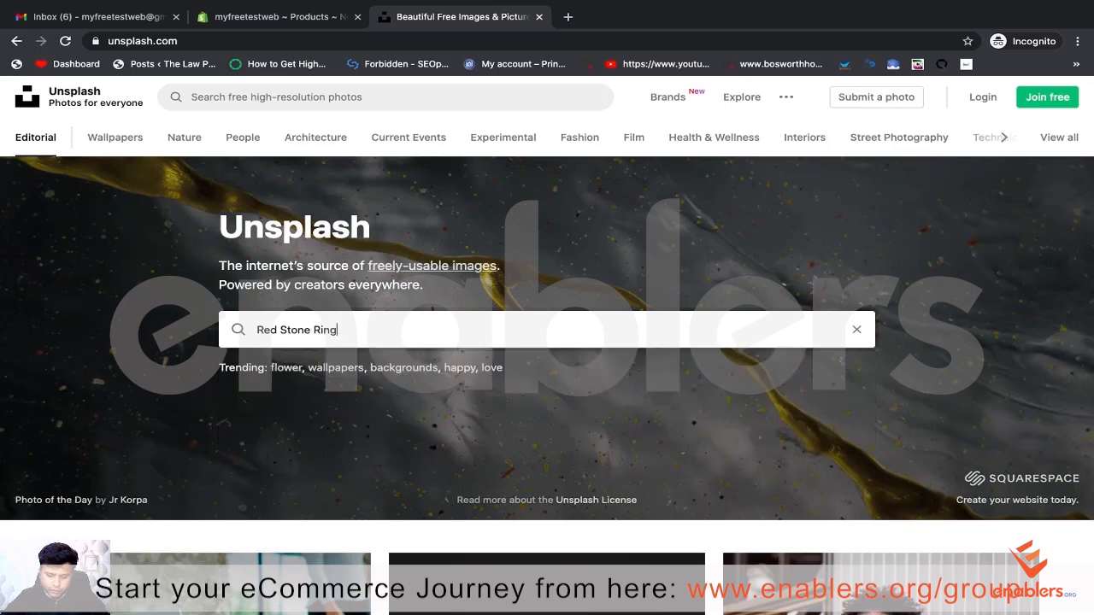
key("Return")
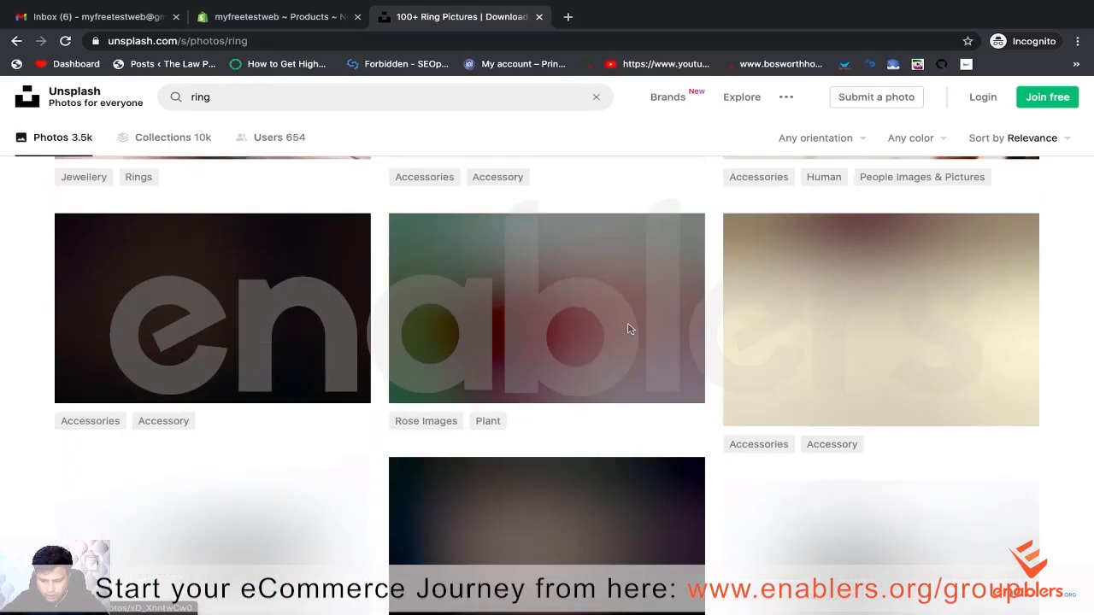
Step: Find the photo of a silver ring with a red gemstone among the ring results and open it
scroll(629, 326, "down", 12)
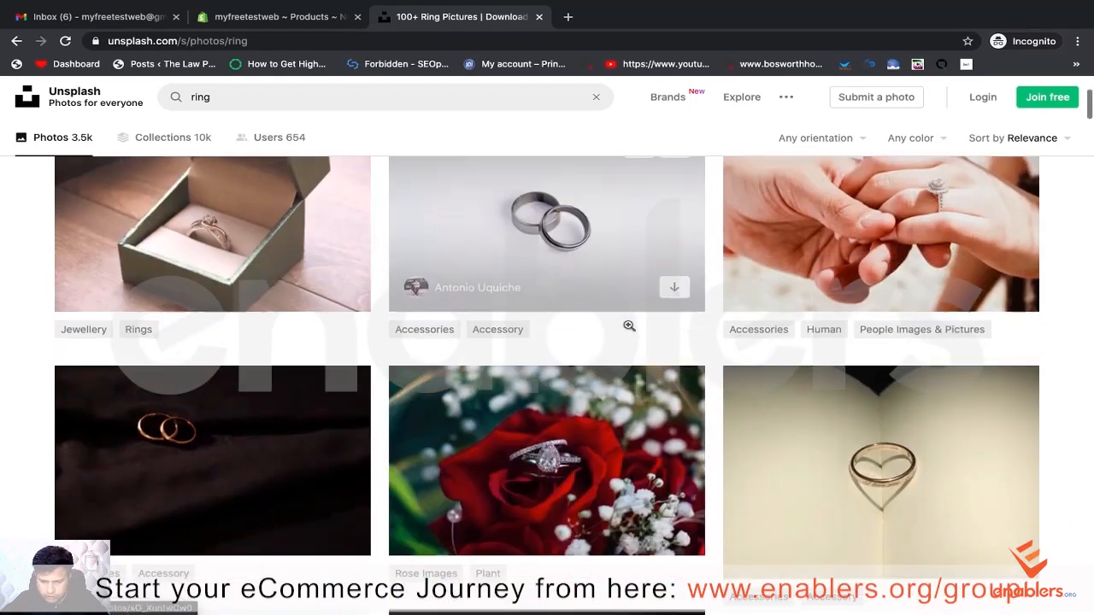
scroll(629, 325, "down", 5)
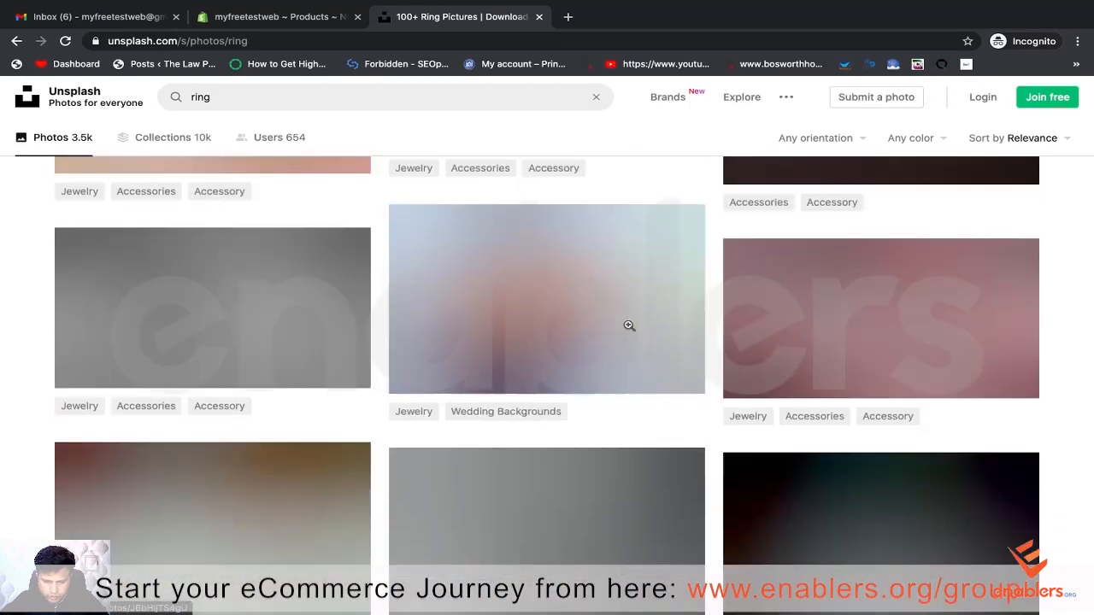
scroll(629, 326, "up", 3)
scroll(629, 325, "down", 7)
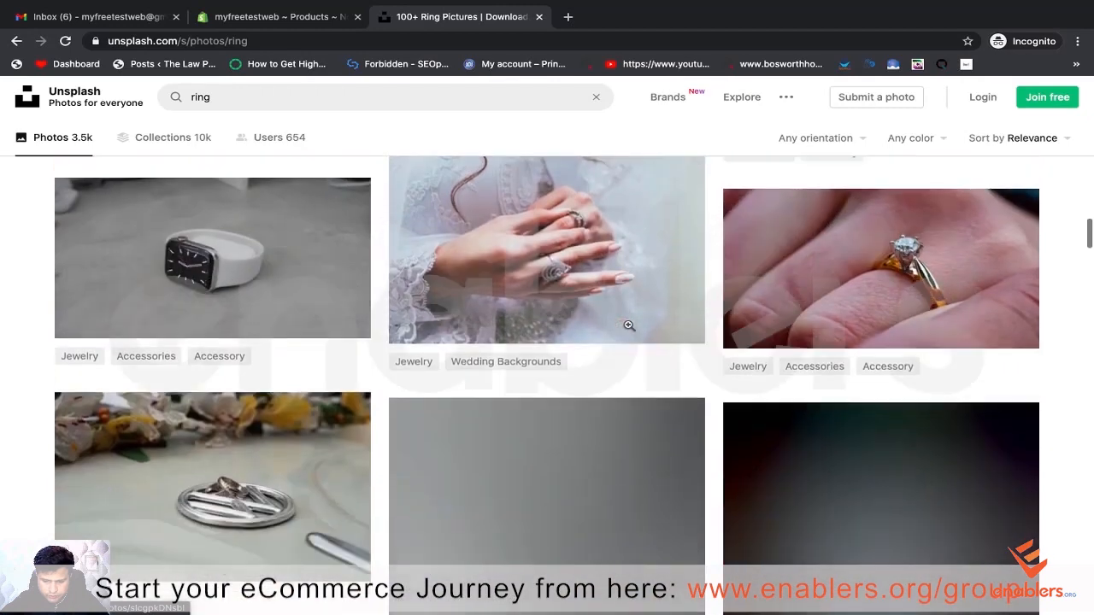
scroll(628, 324, "up", 1)
scroll(628, 325, "down", 5)
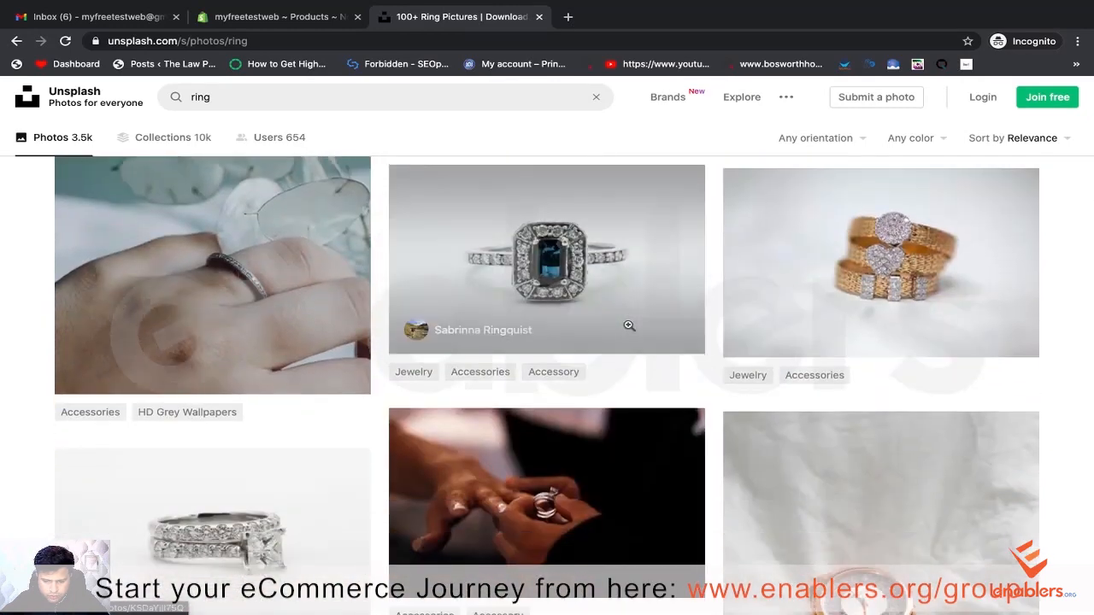
scroll(628, 325, "up", 6)
scroll(629, 325, "down", 2)
scroll(629, 325, "down", 10)
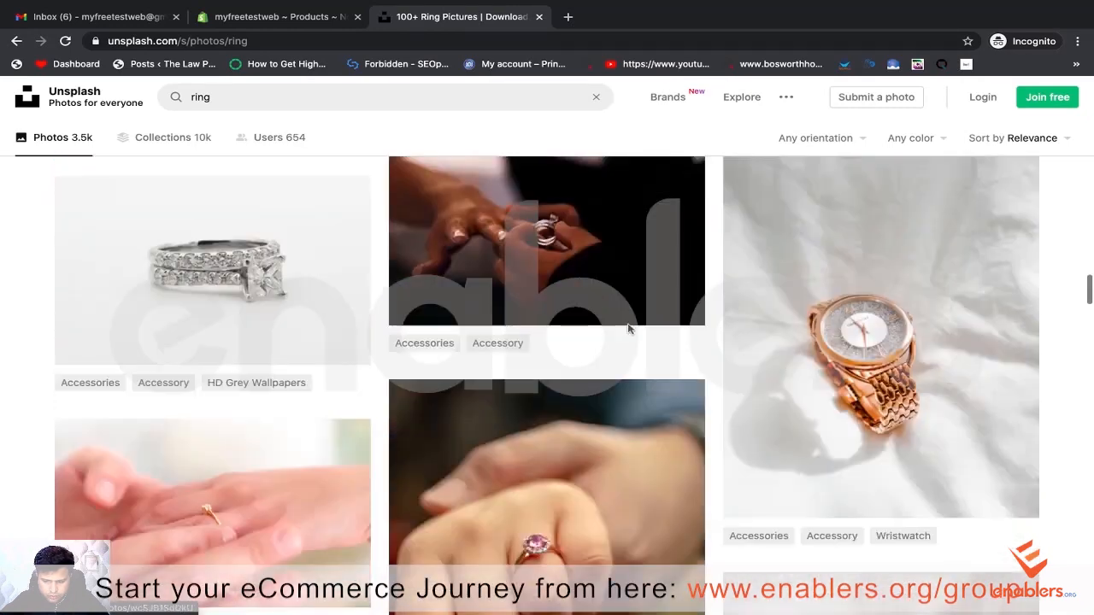
scroll(629, 327, "down", 10)
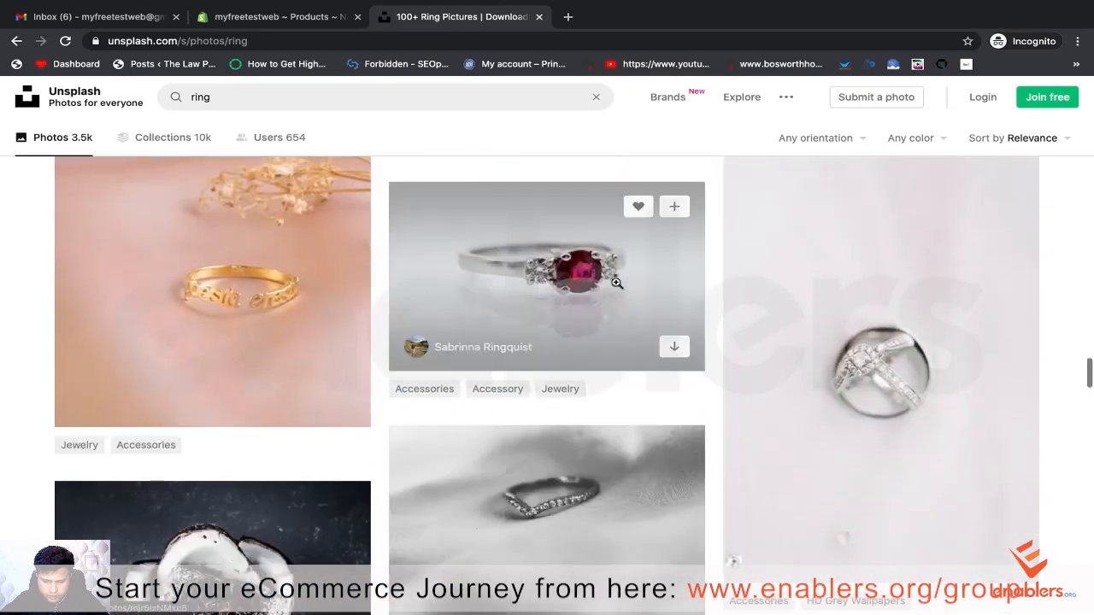
scroll(611, 278, "down", 1)
left_click(576, 245)
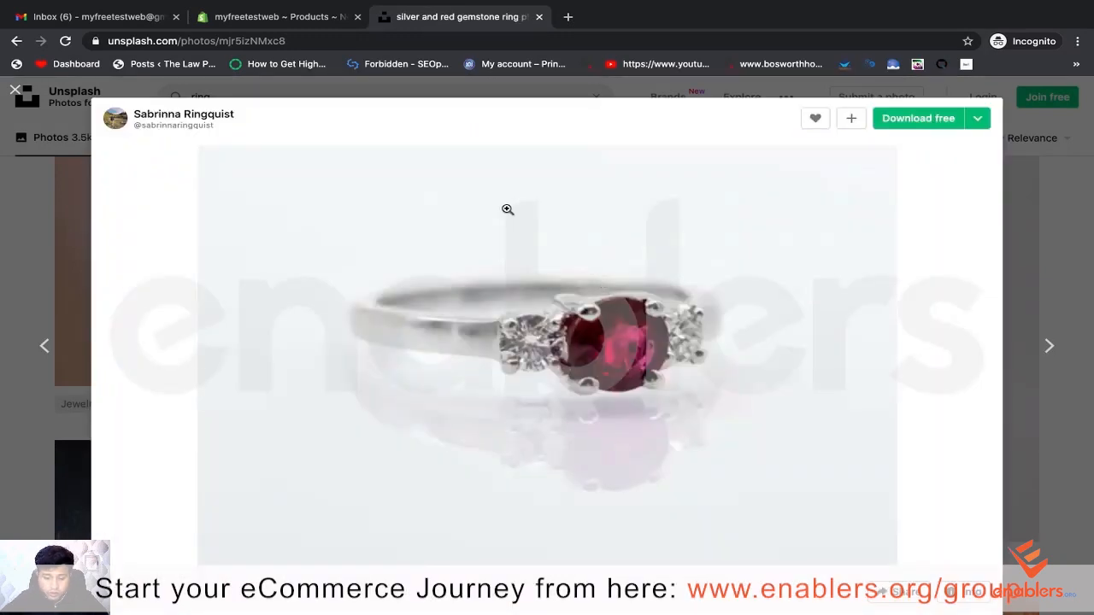
Step: Download the red gemstone ring photo in Medium size (1920x1280) and open the downloaded file in Preview
left_click(978, 120)
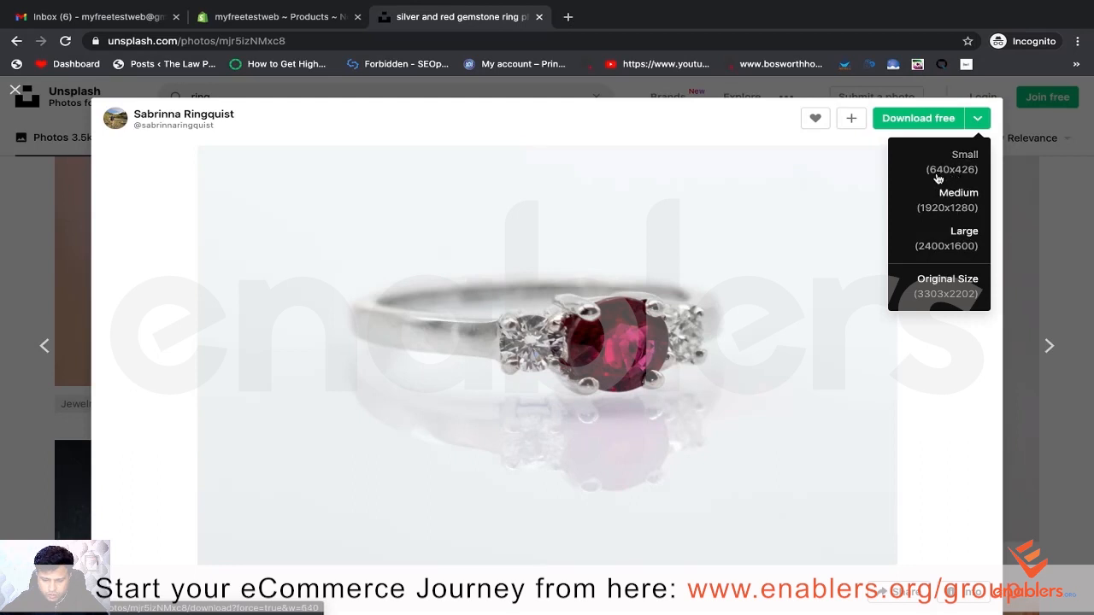
left_click(955, 201)
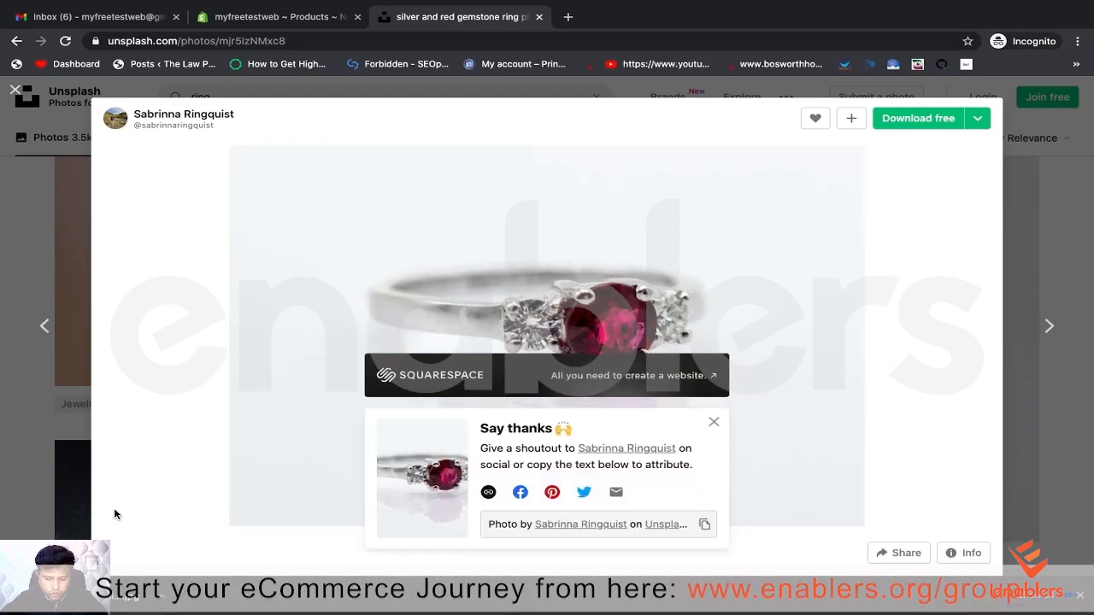
left_click(120, 603)
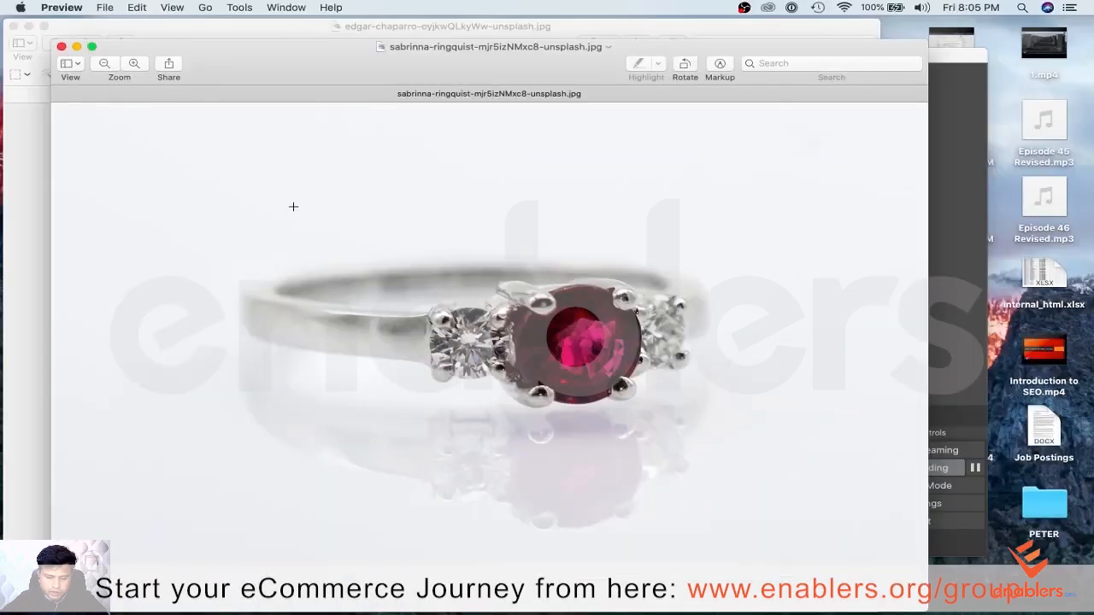
Step: Select a square area of 1050 x 1050 pixels around the ring and its reflection and crop the photo to it
left_click_drag(217, 167, 718, 581)
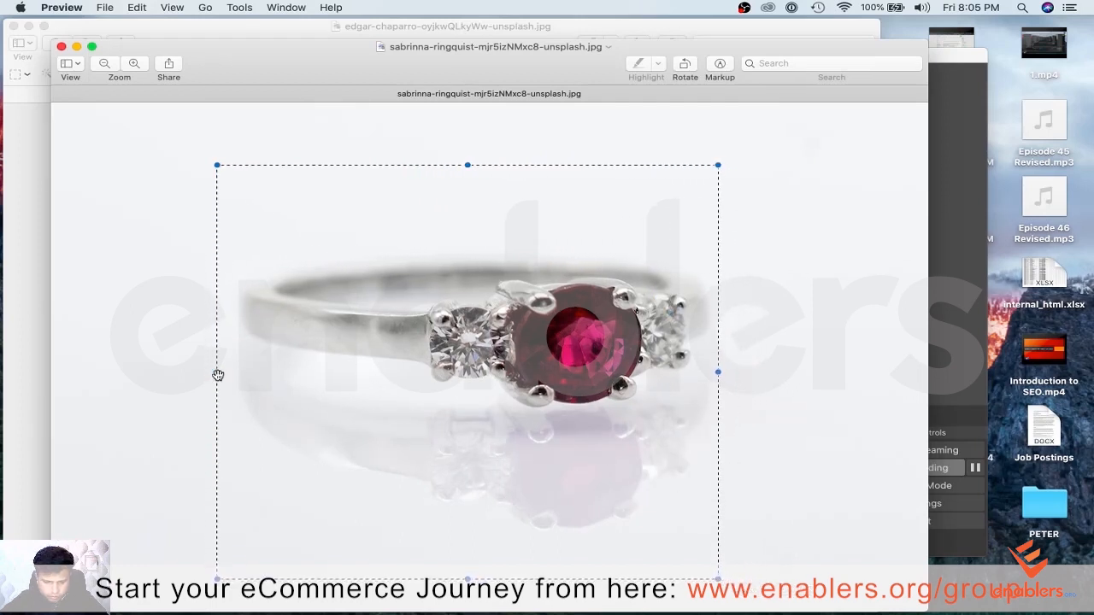
left_click_drag(217, 373, 237, 374)
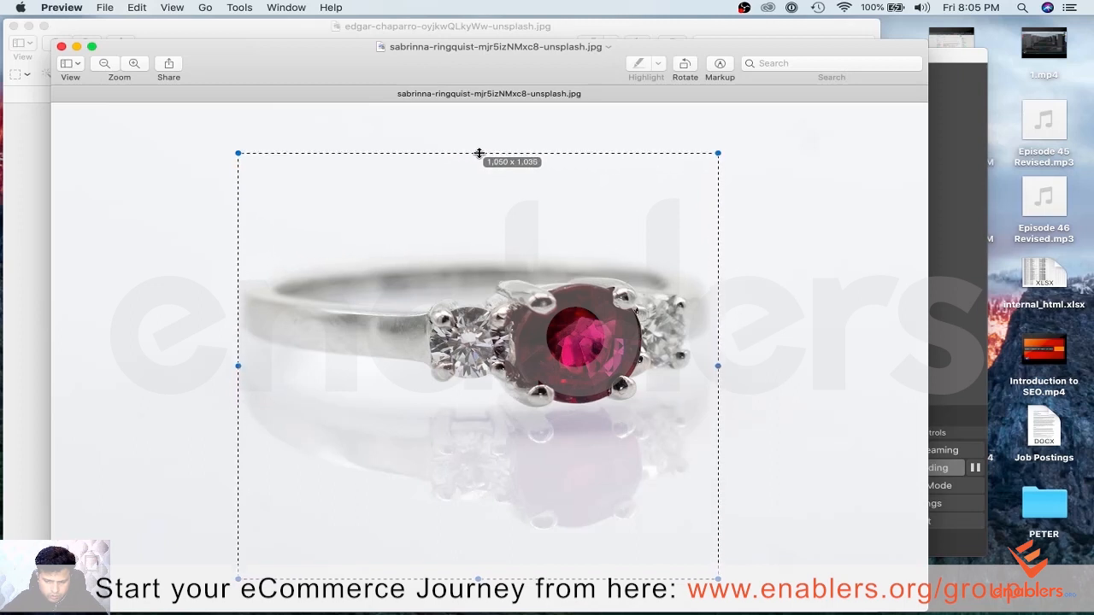
left_click_drag(479, 151, 480, 152)
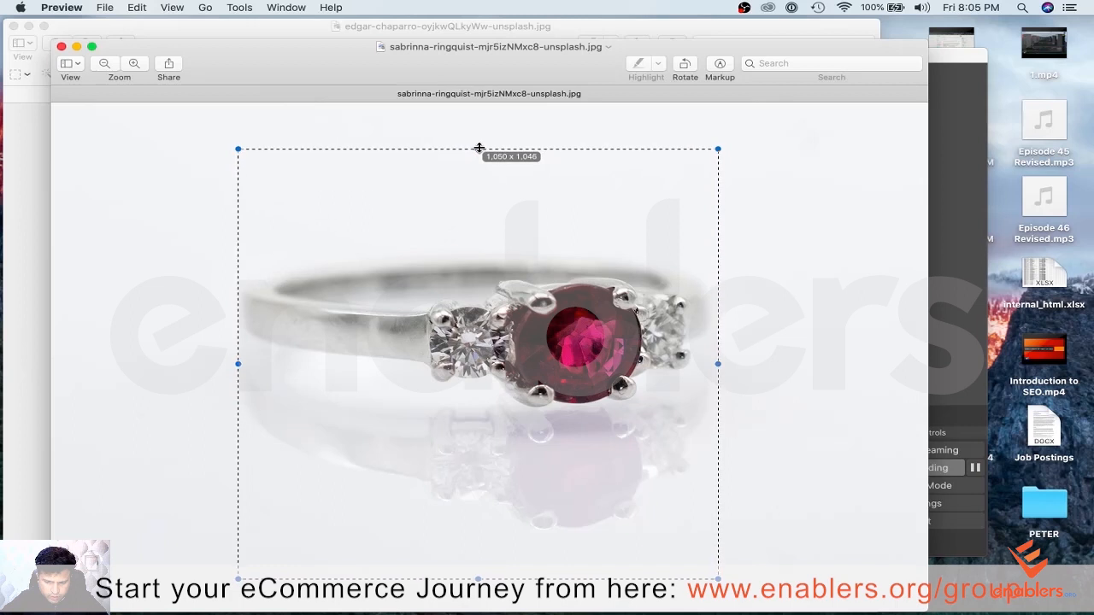
left_click_drag(478, 147, 480, 148)
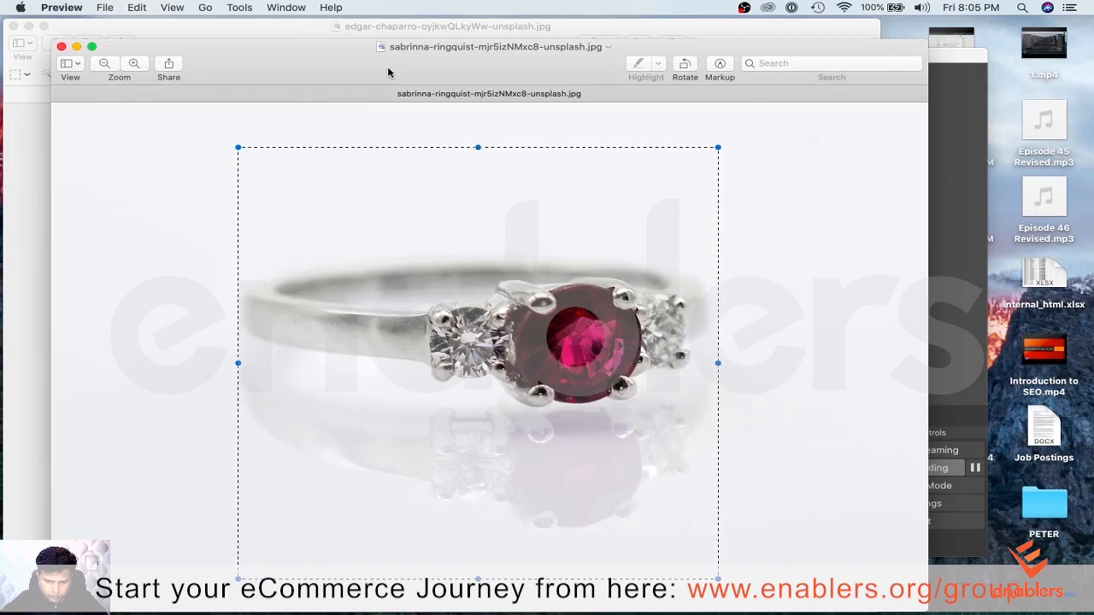
left_click(286, 8)
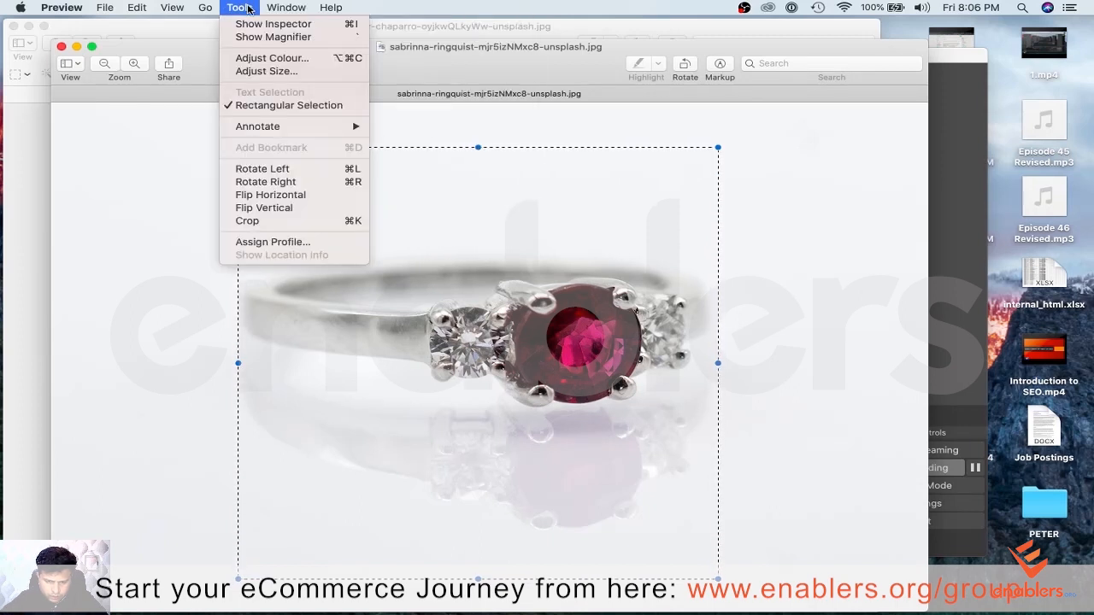
left_click(265, 224)
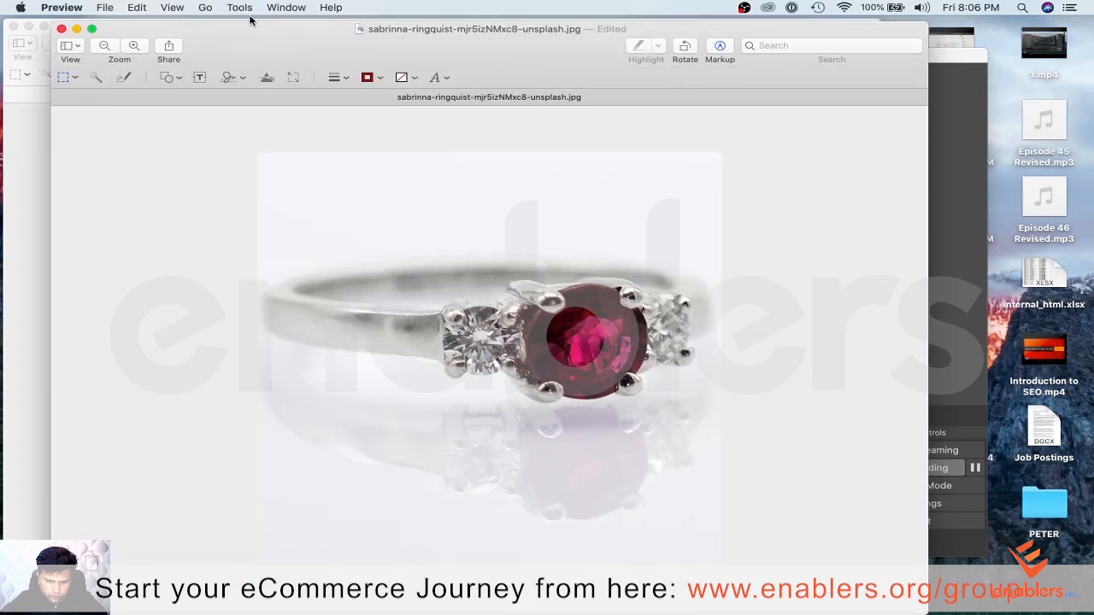
Step: Resize the cropped ring image proportionally to 500 x 500 pixels and save the file
left_click(239, 8)
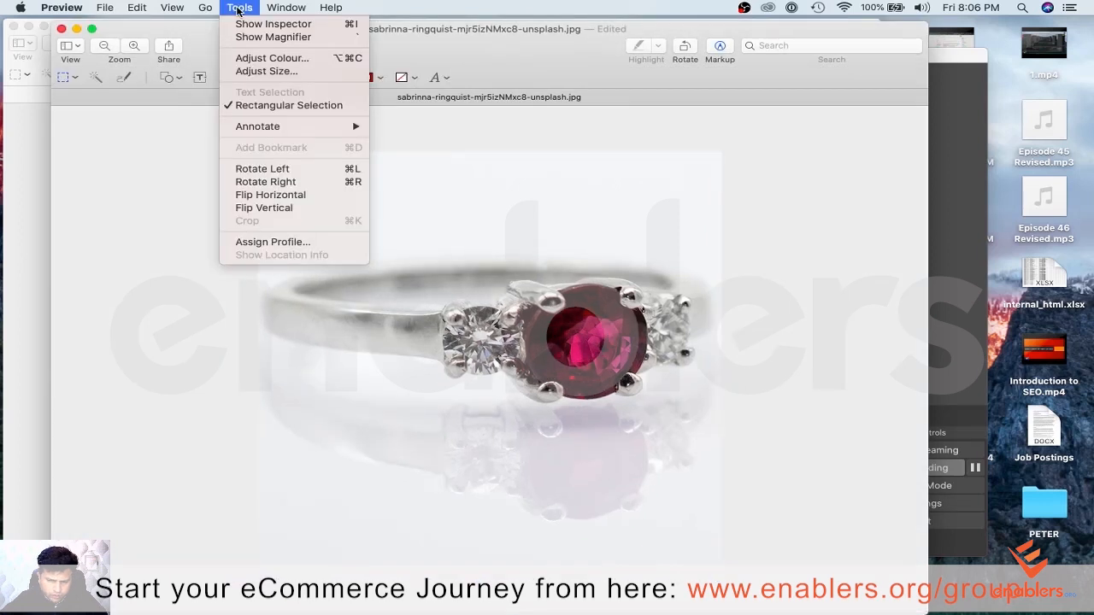
left_click(257, 70)
double_click(455, 153)
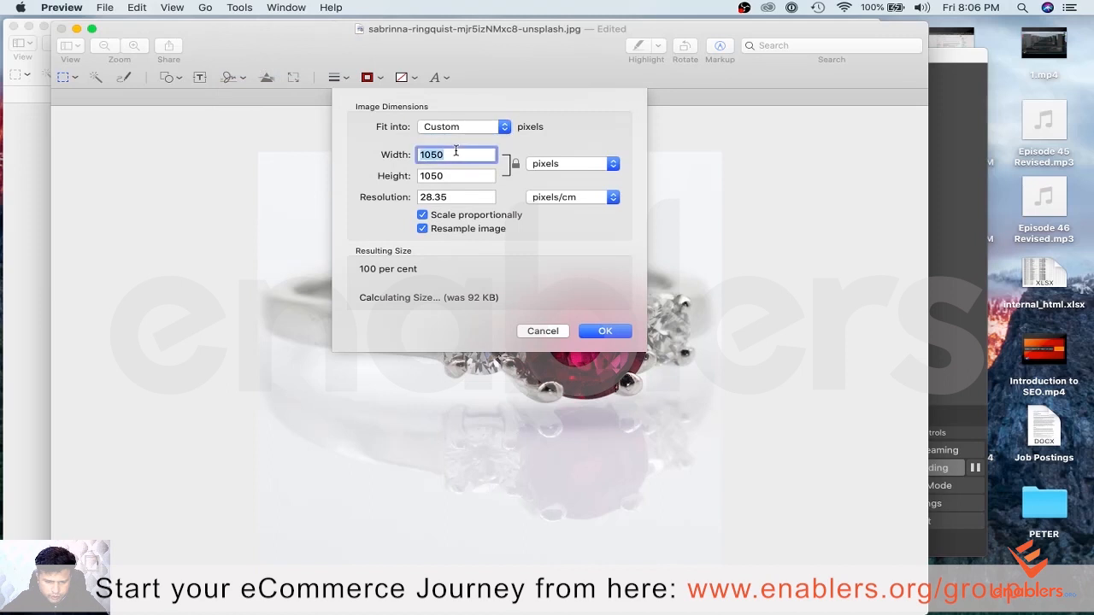
type("500")
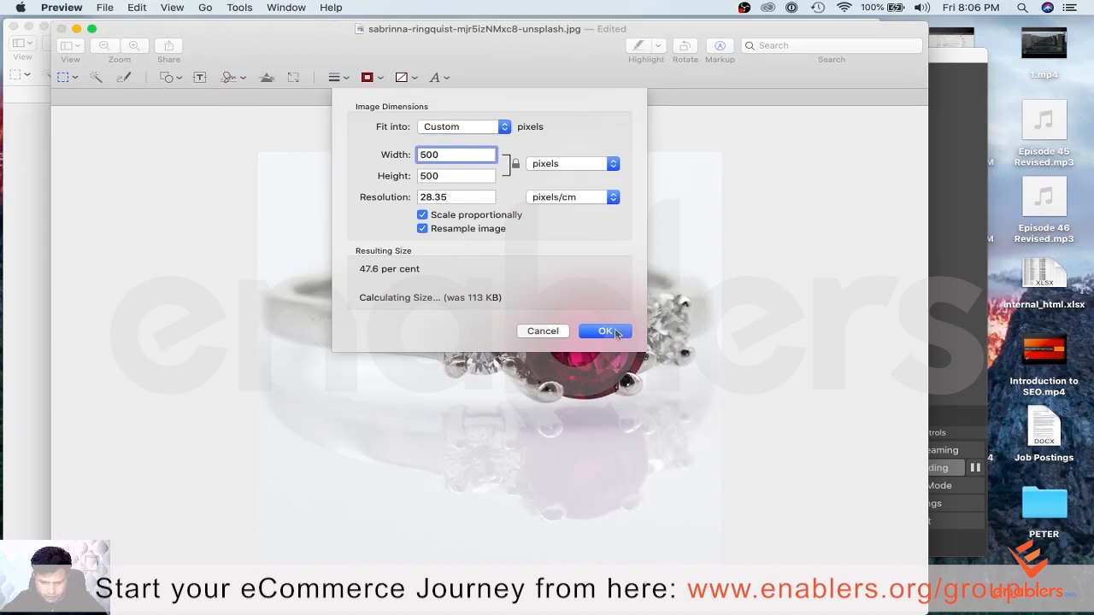
left_click(609, 332)
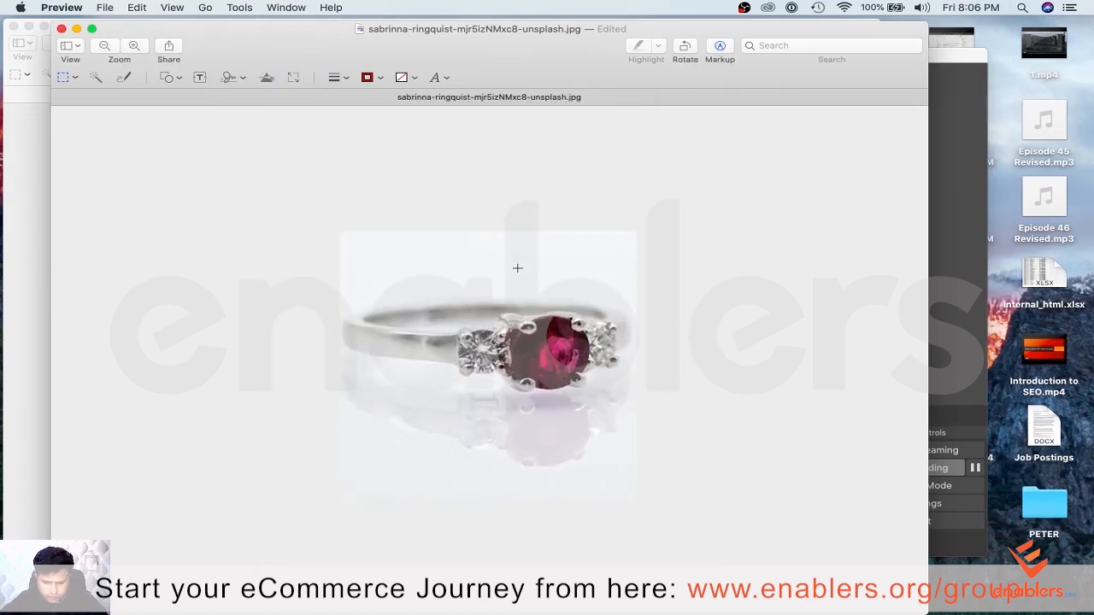
key("super+z")
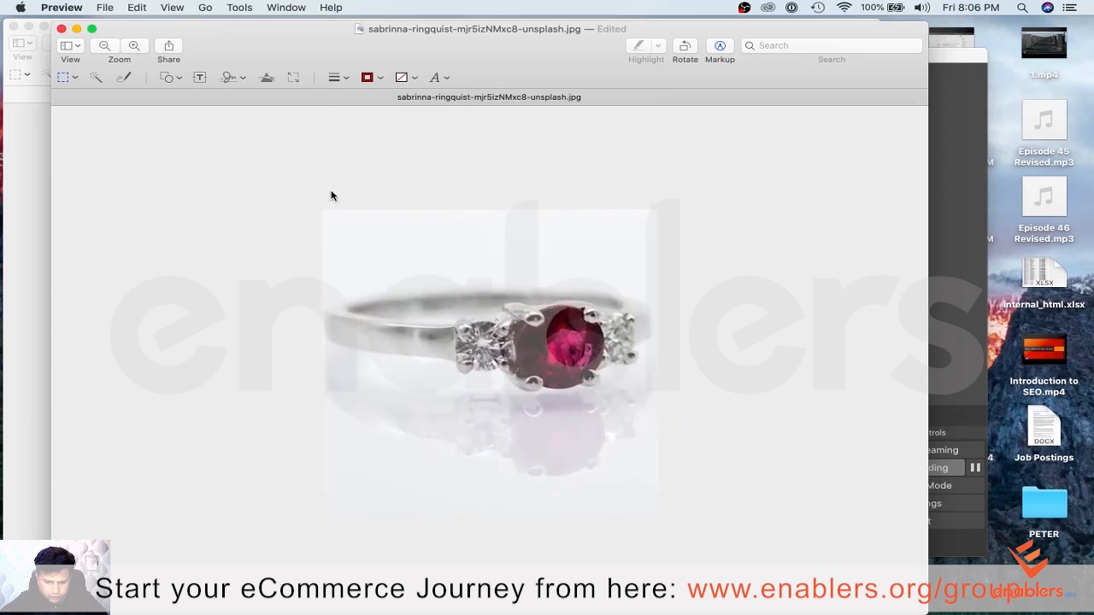
left_click(105, 7)
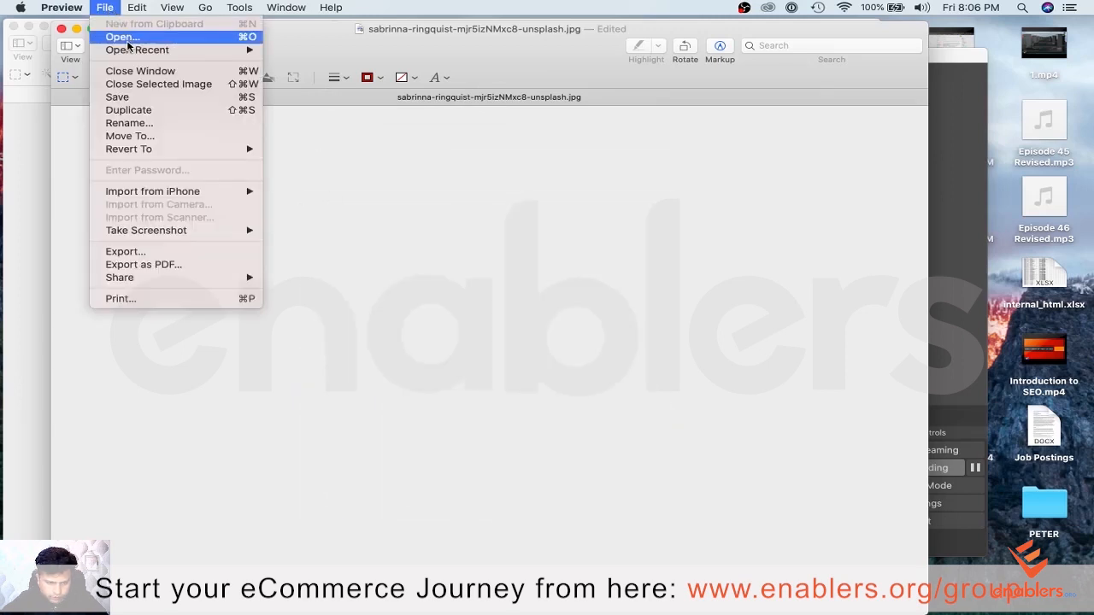
left_click(117, 96)
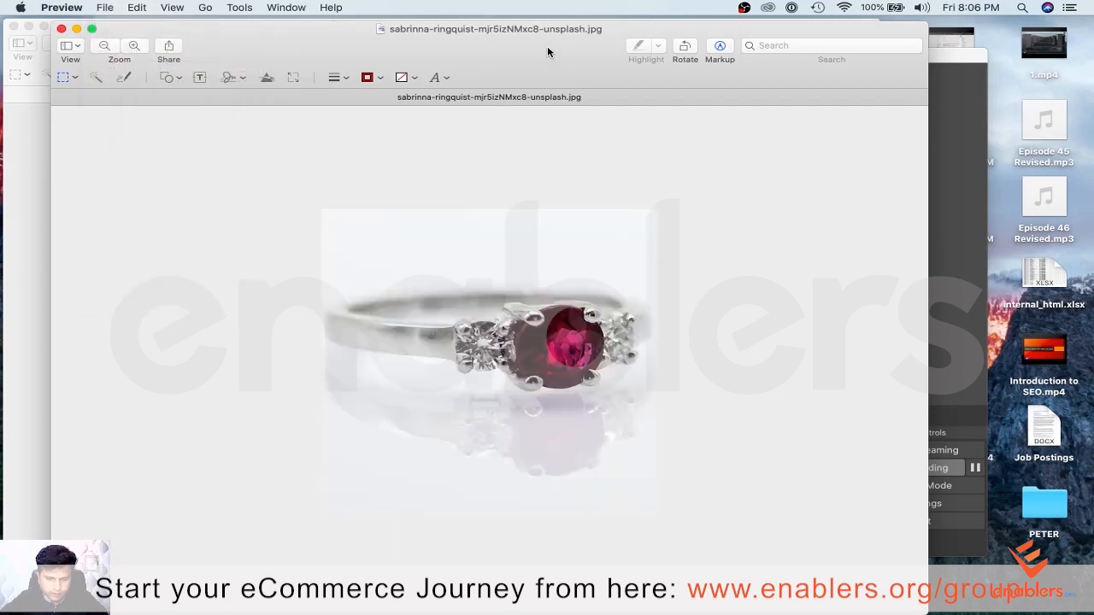
Step: Switch back to the browser and bring up the unsaved Add product form of the Shopify store
key("cmd+Tab")
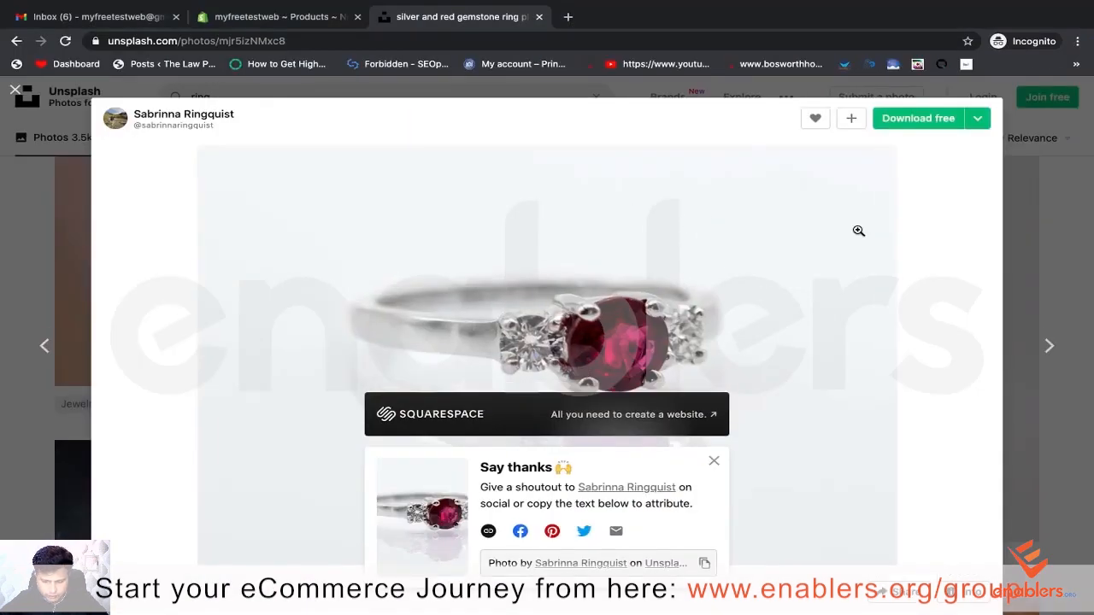
left_click(287, 19)
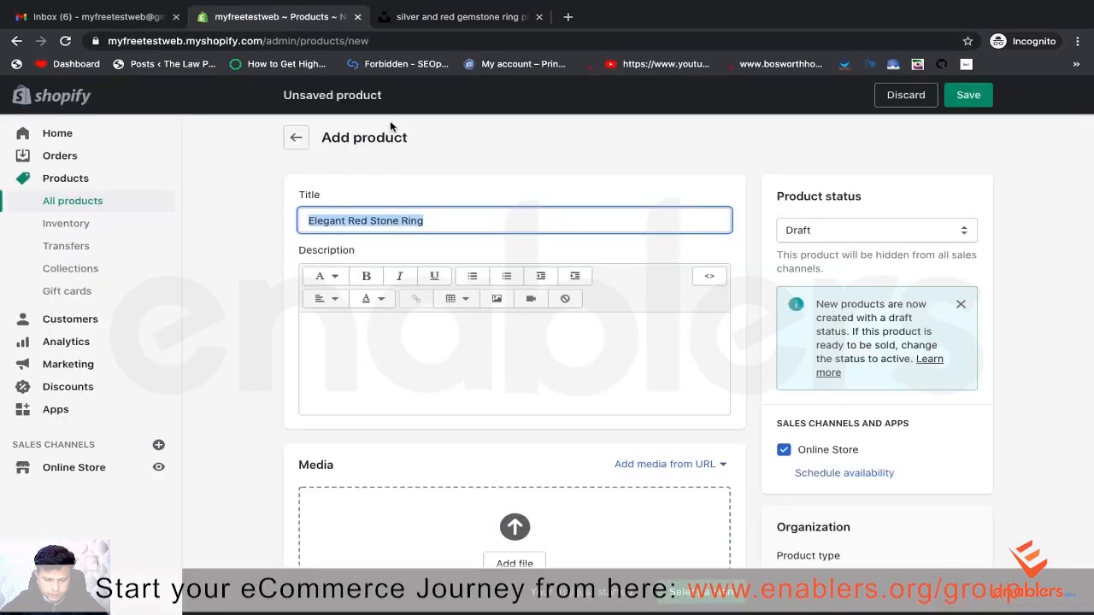
key("super+Tab")
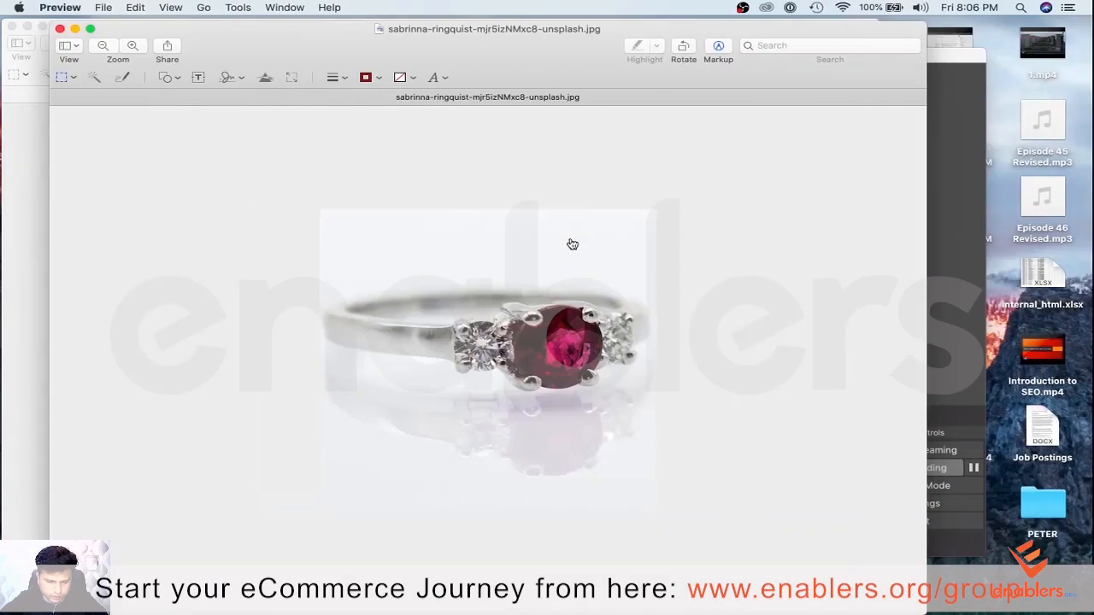
key("super+Tab")
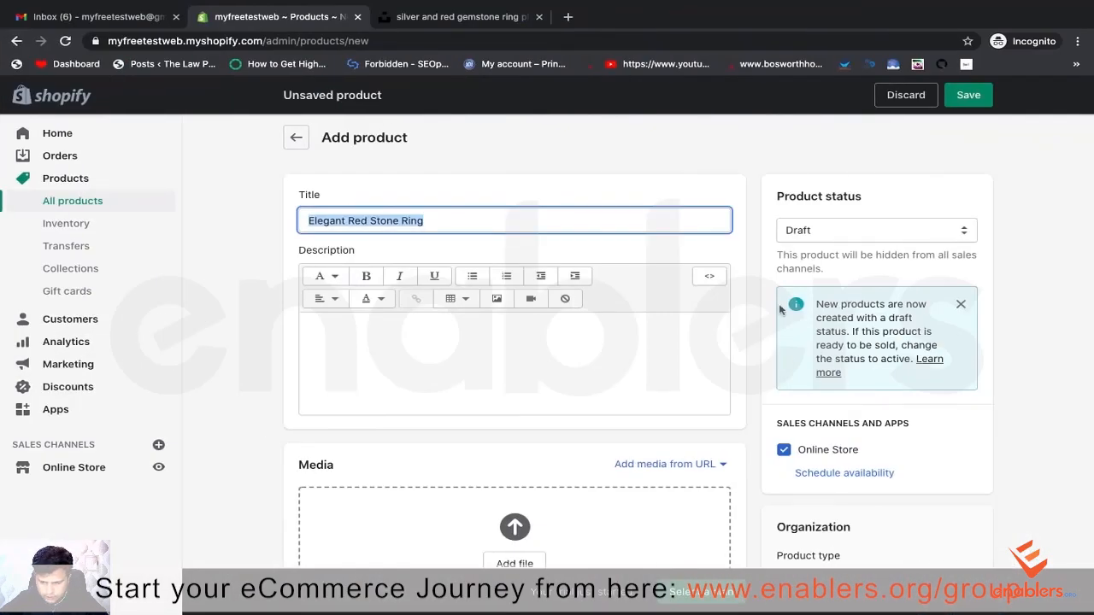
scroll(739, 309, "down", 2)
scroll(829, 453, "down", 1)
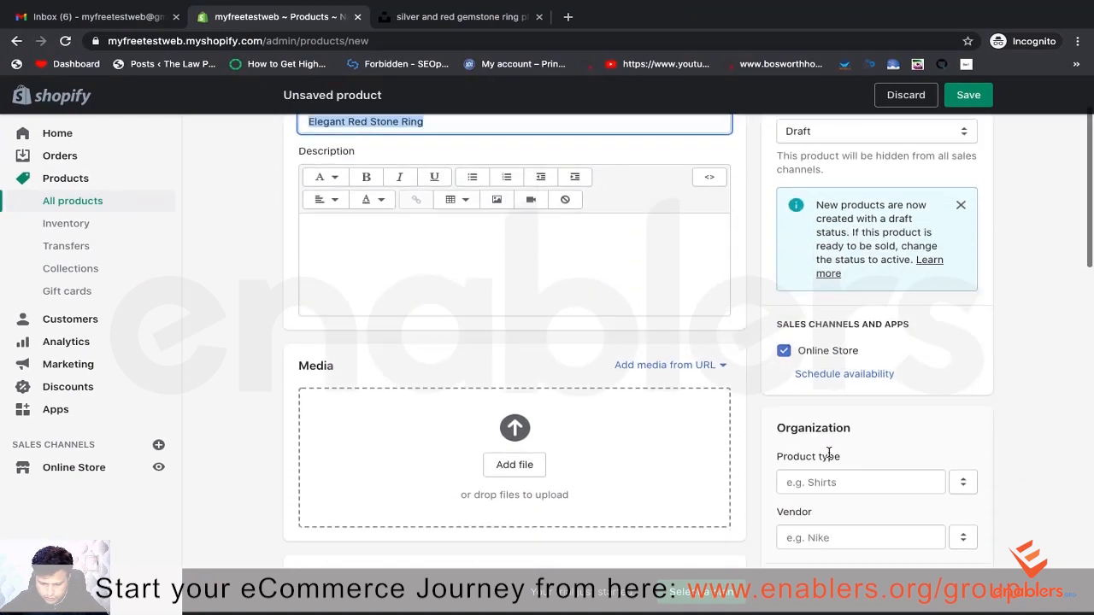
scroll(820, 453, "up", 2)
left_click(438, 283)
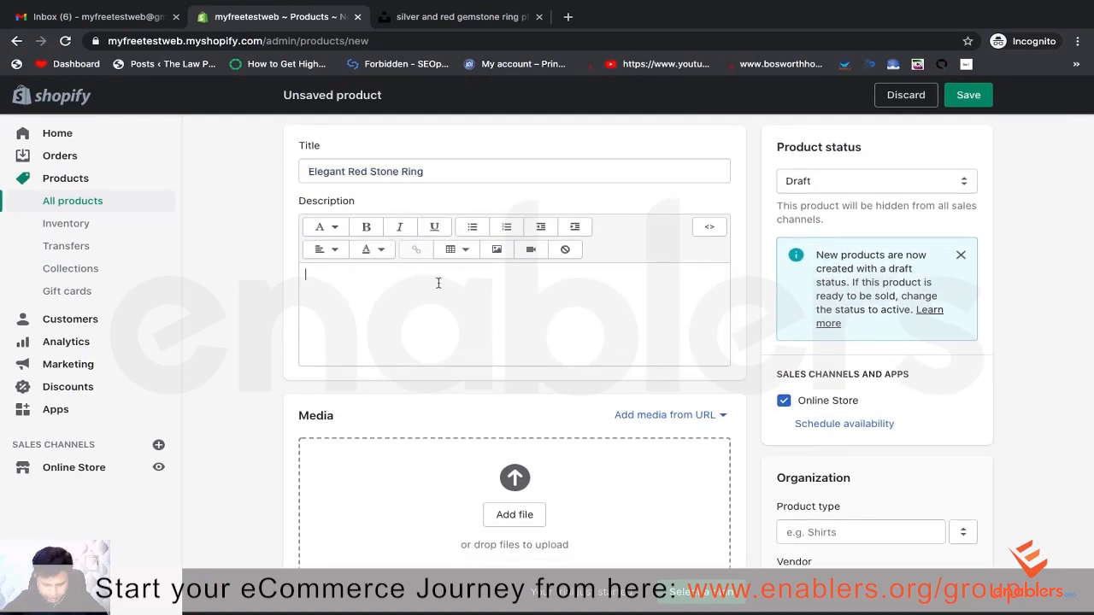
scroll(443, 284, "down", 1)
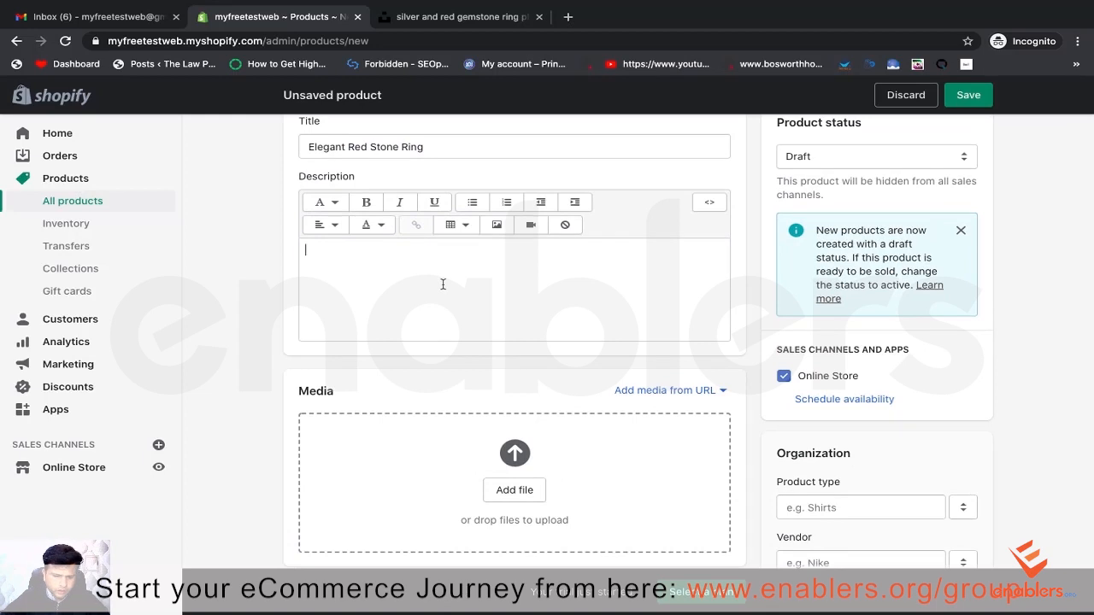
type("A beaut")
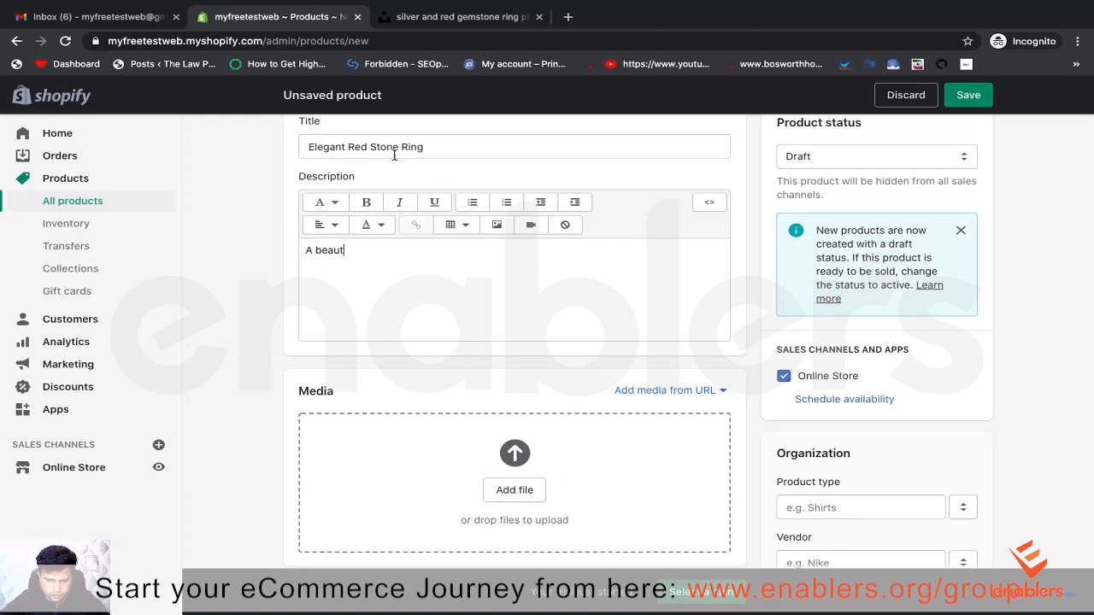
Step: Replace the product description's text with a copy of the title "Elegant Red Stone Ring"
left_click_drag(427, 147, 304, 147)
key("super+c")
left_click(336, 256)
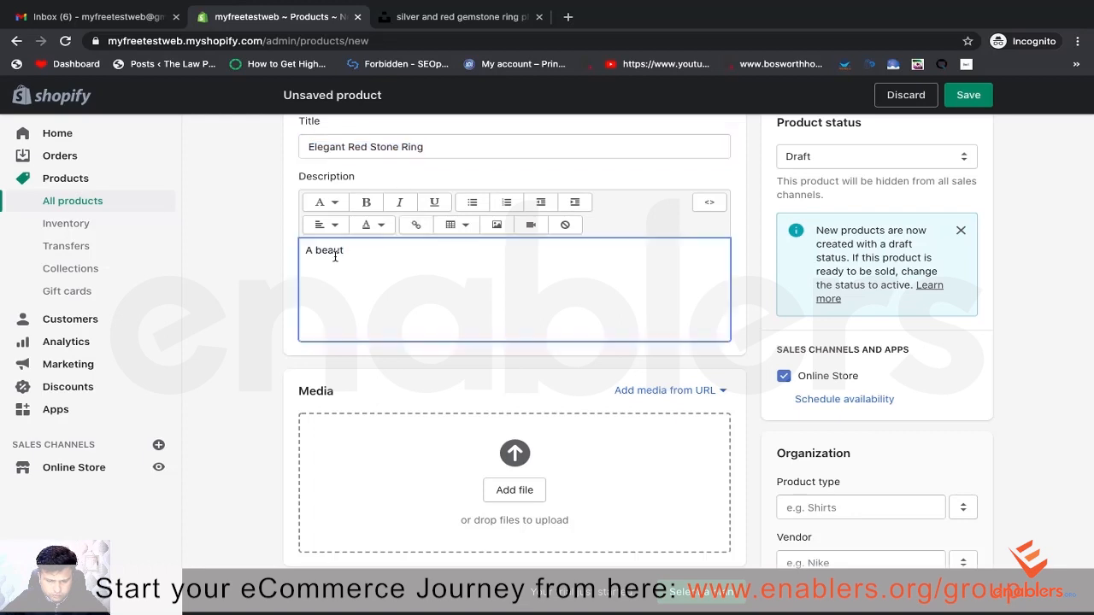
key("super+a")
key("super+v")
Step: Reword the copied title in the description as "An elegant red stone ring", with the adjectives and nouns in lower case
left_click(305, 249)
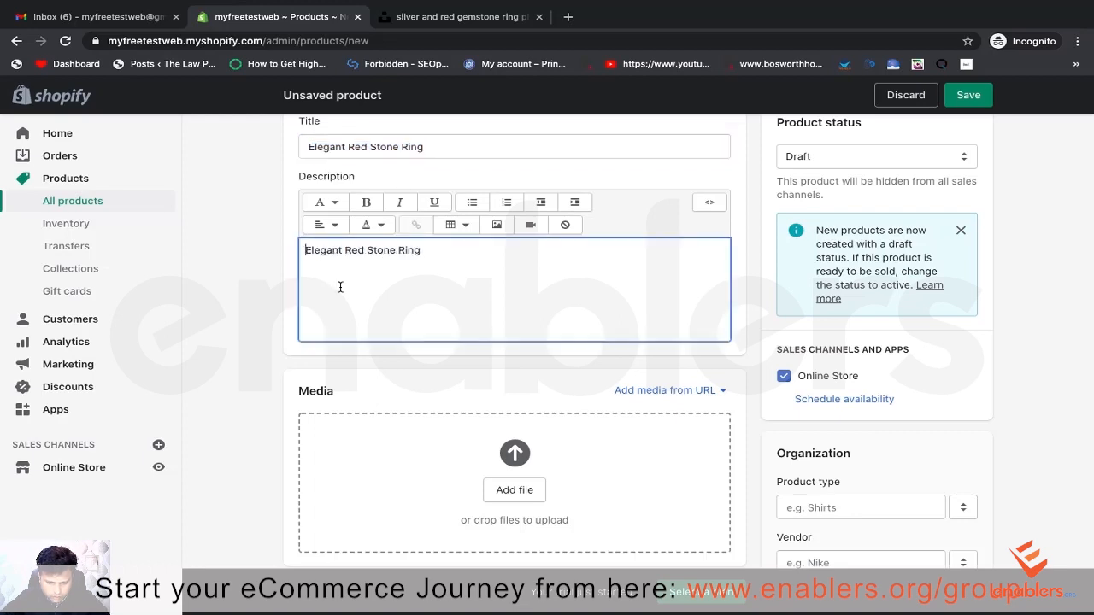
type("An")
key("Delete")
type("e")
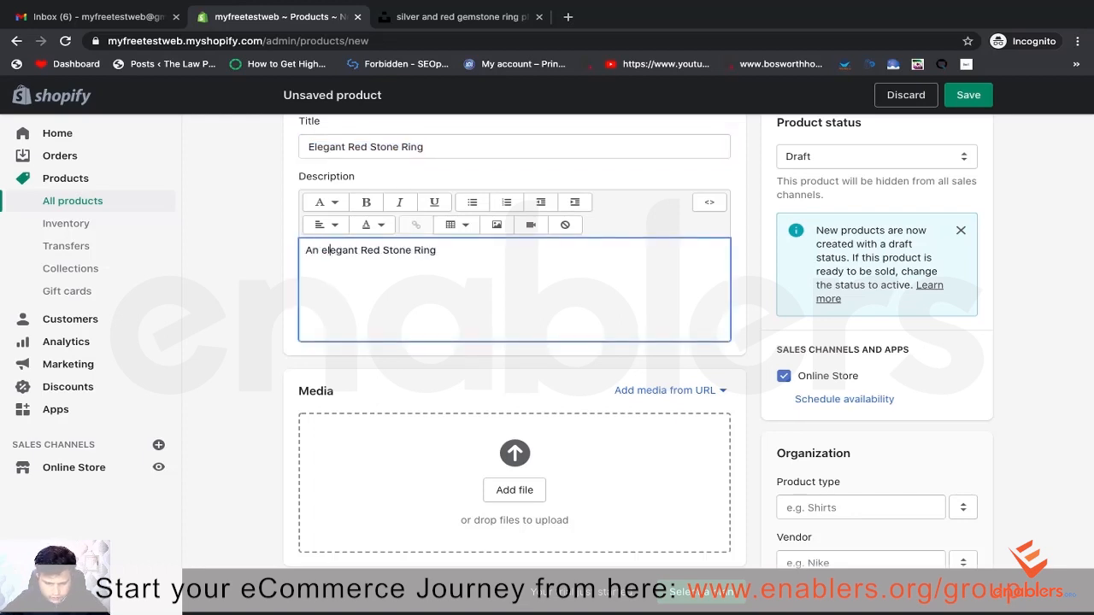
left_click(364, 250)
key("Delete")
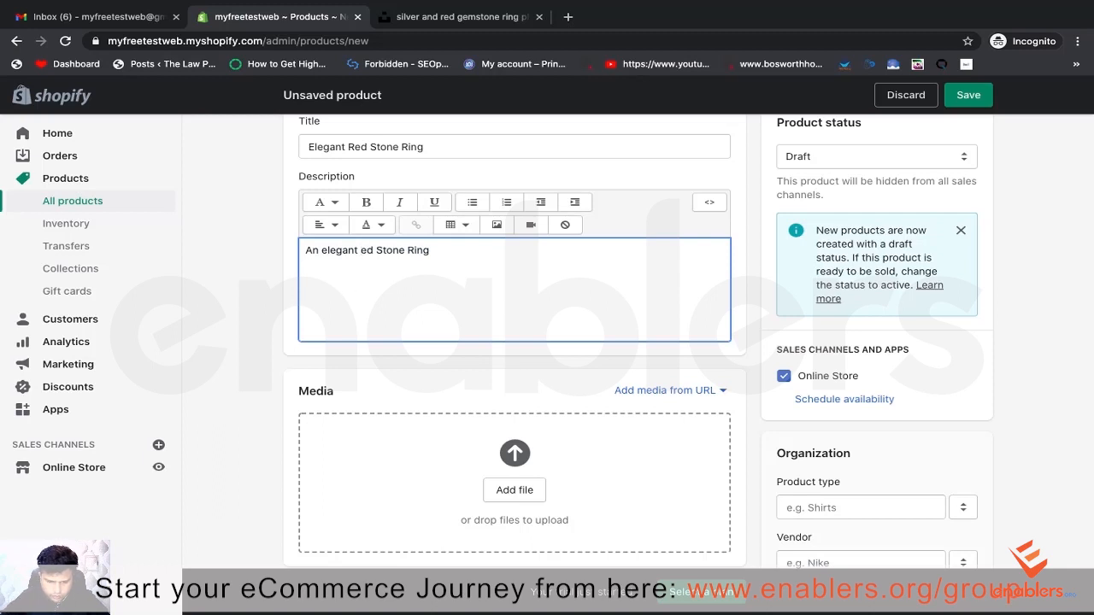
type("r")
left_click(381, 250)
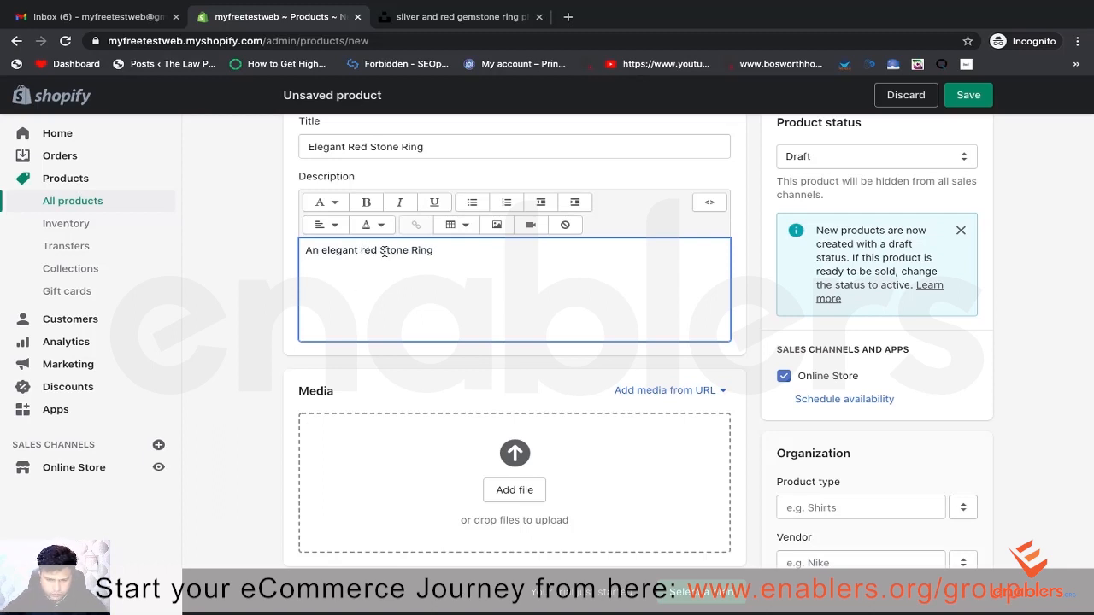
key("Delete")
type("s")
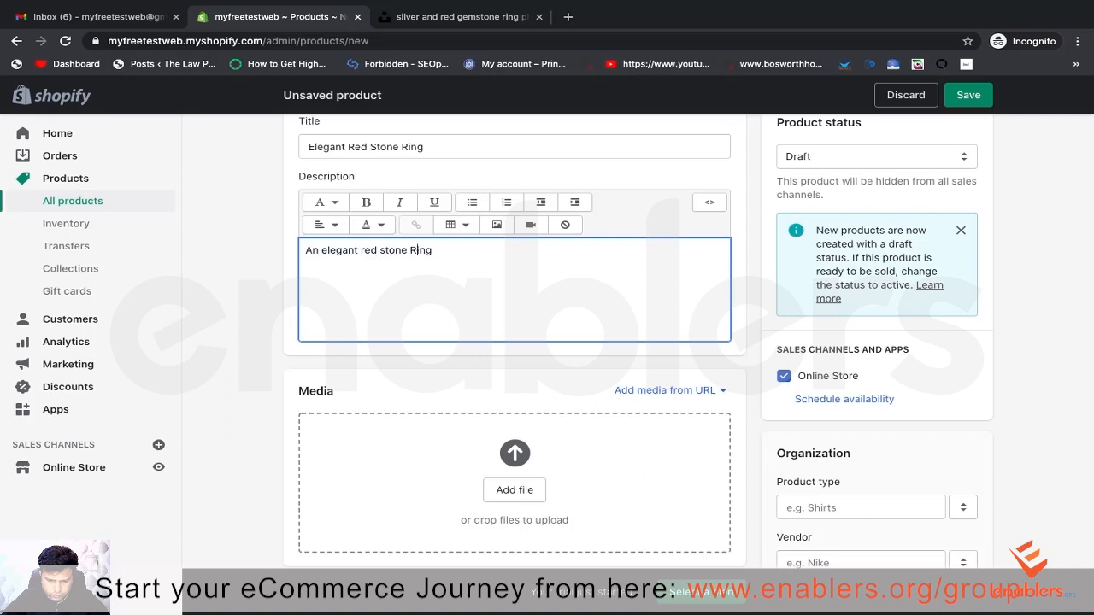
left_click(411, 249)
key("Delete")
type("r")
key("Delete")
Step: Continue the description after "ring" with "available at a very affordable price."
left_click(462, 249)
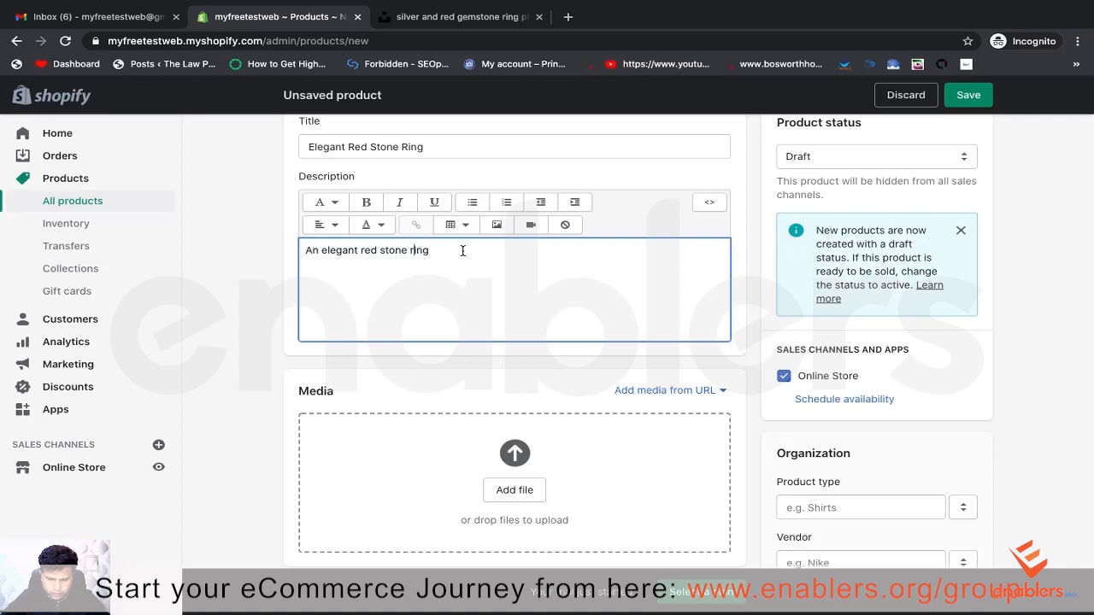
type("available at")
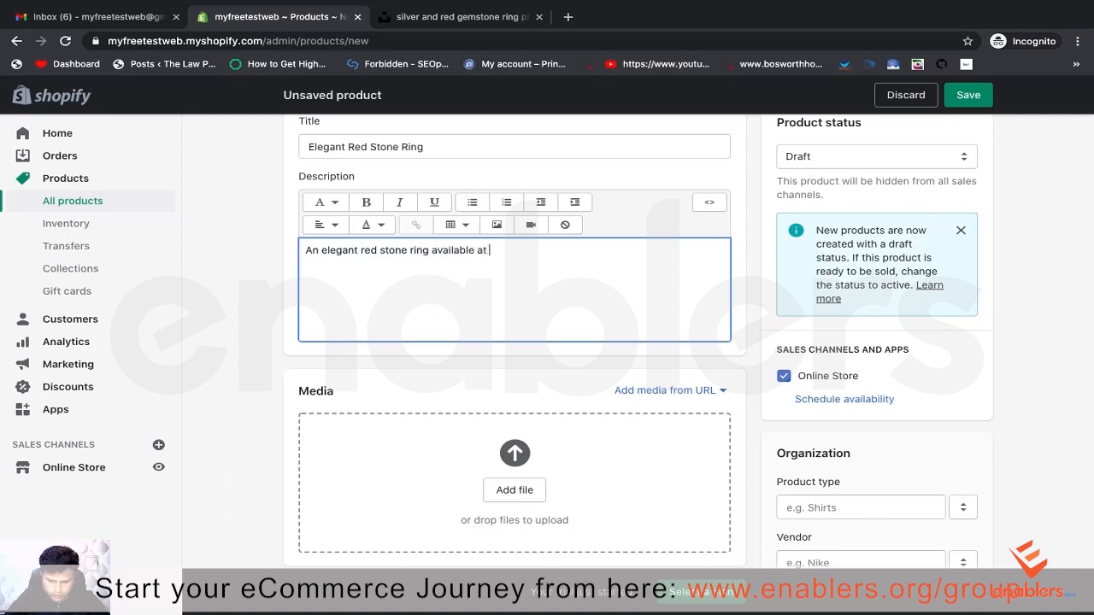
type(" a ve")
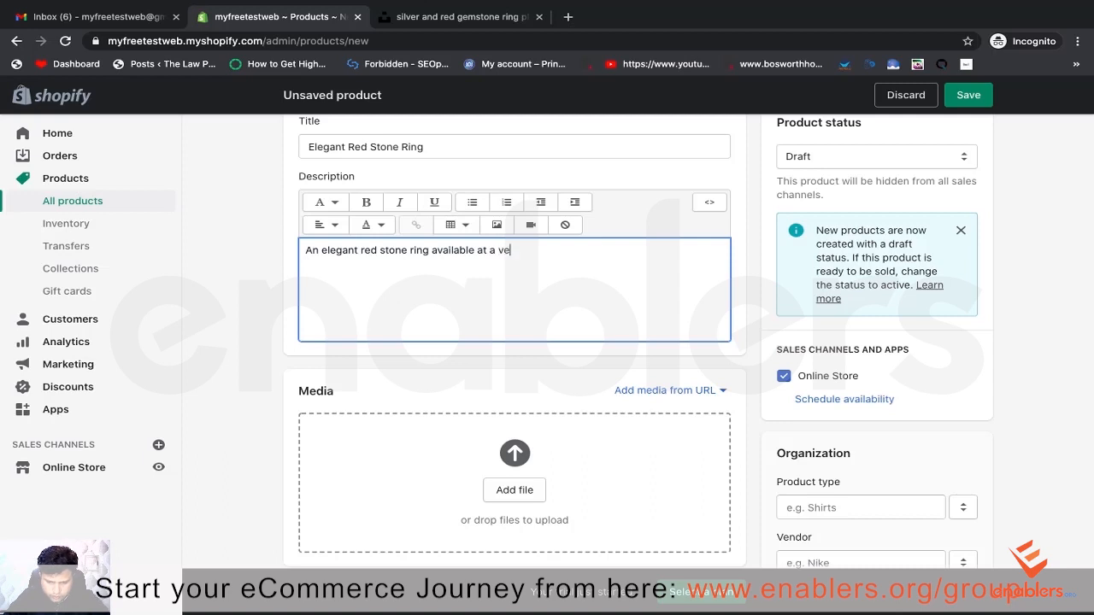
type("ry ")
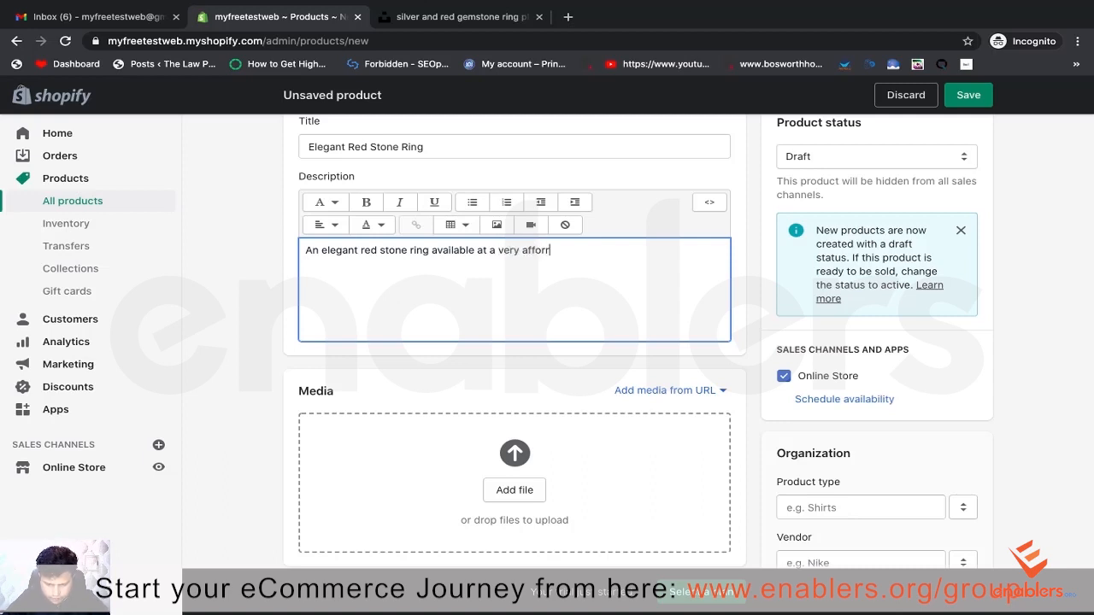
type("affordable pir")
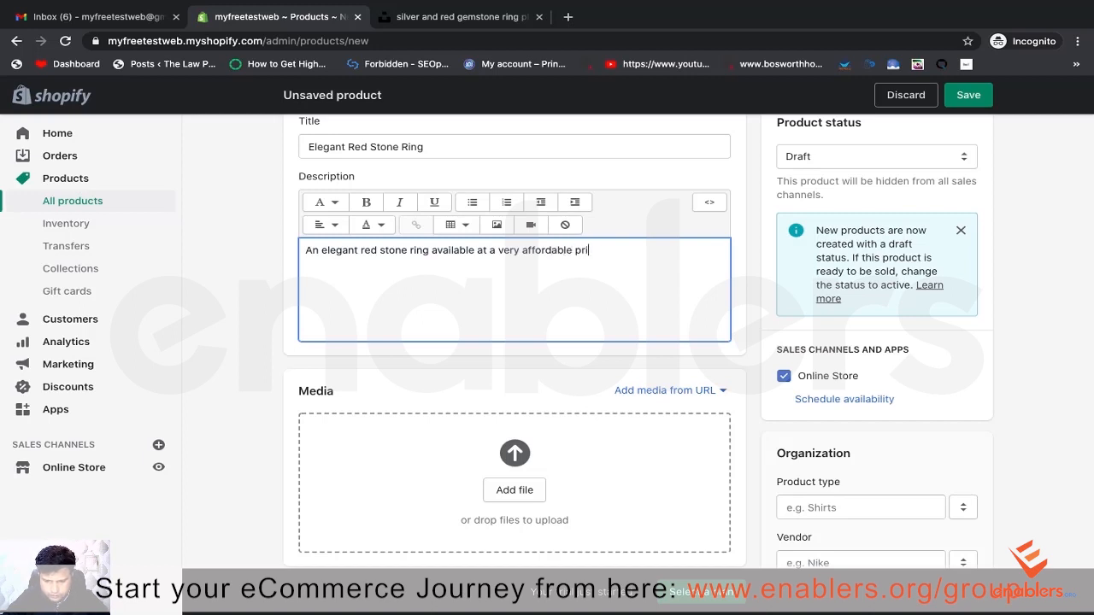
Step: Add the sentence "Grab yours today." after the first sentence of the description
type("Grra")
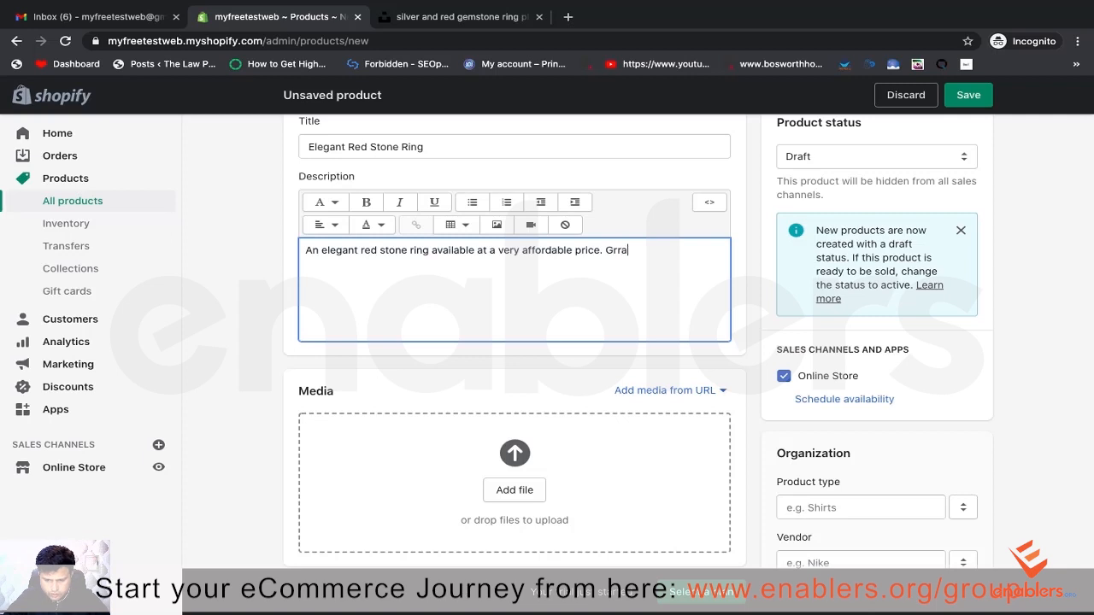
key("BackSpace")
key("BackSpace")
type("ab yourr t")
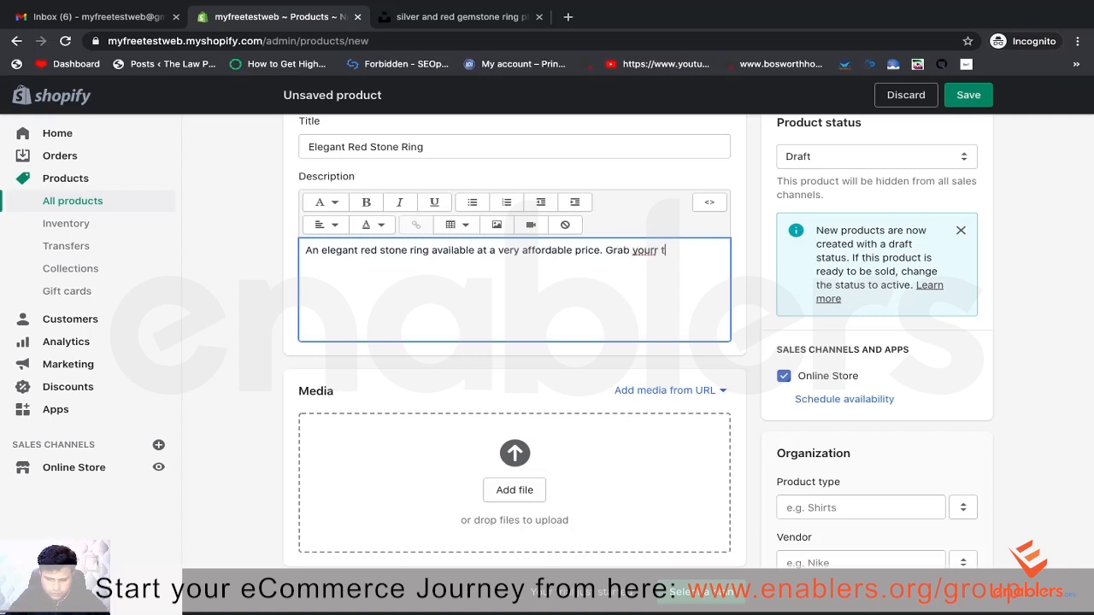
key("BackSpace")
key("BackSpace")
key("BackSpace")
type("s todat")
key("BackSpace")
key("BackSpace")
key("BackSpace")
type("y.")
Step: Add a new line reading "Features:" below the first paragraph of the product description
key("Return")
type("F")
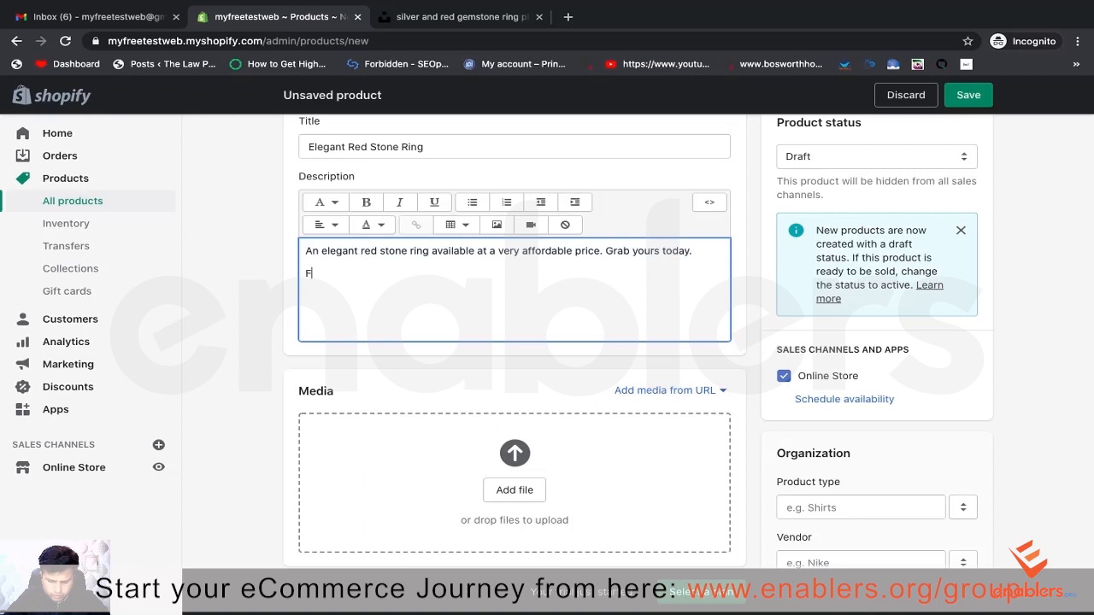
type("eatur")
type("rred")
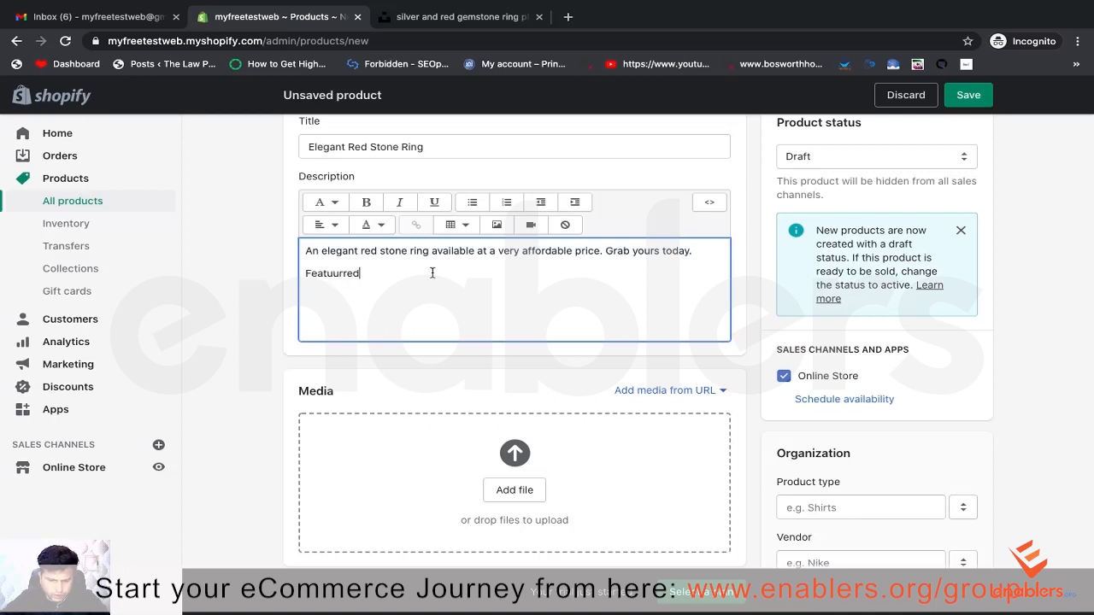
left_click_drag(326, 274, 396, 279)
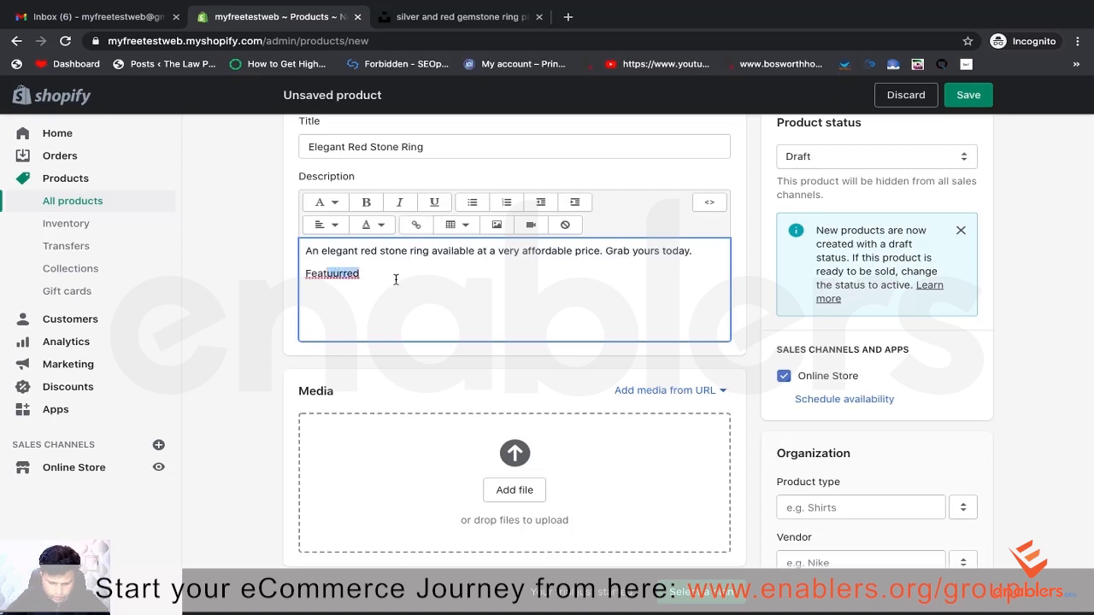
key("BackSpace")
type("urre")
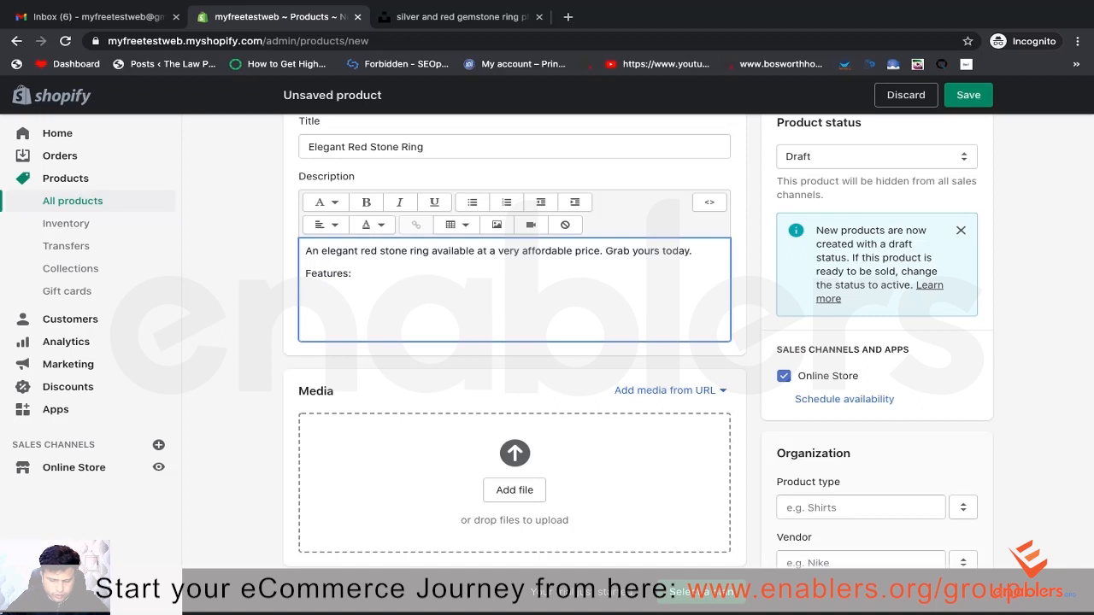
Step: Format the "Features:" line in the description as Heading 2
left_click_drag(357, 274, 301, 274)
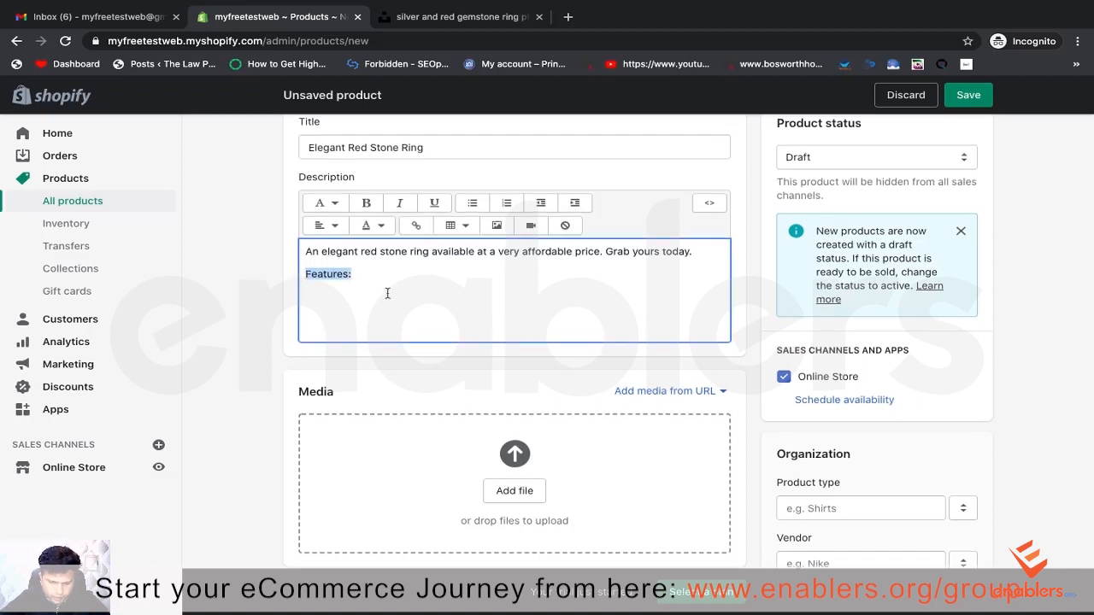
left_click(361, 289)
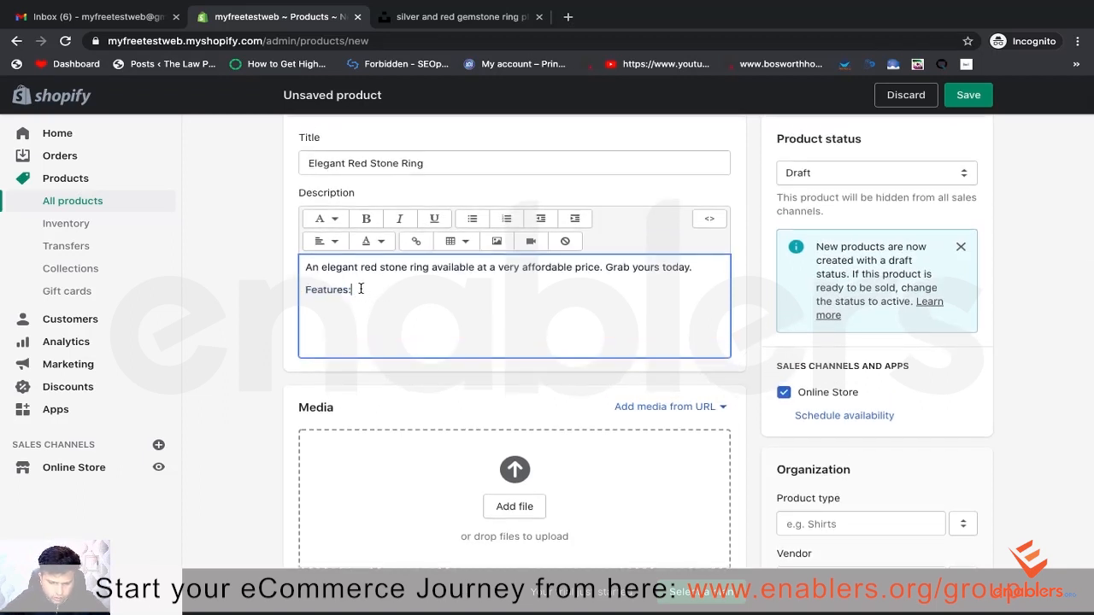
left_click_drag(361, 289, 277, 288)
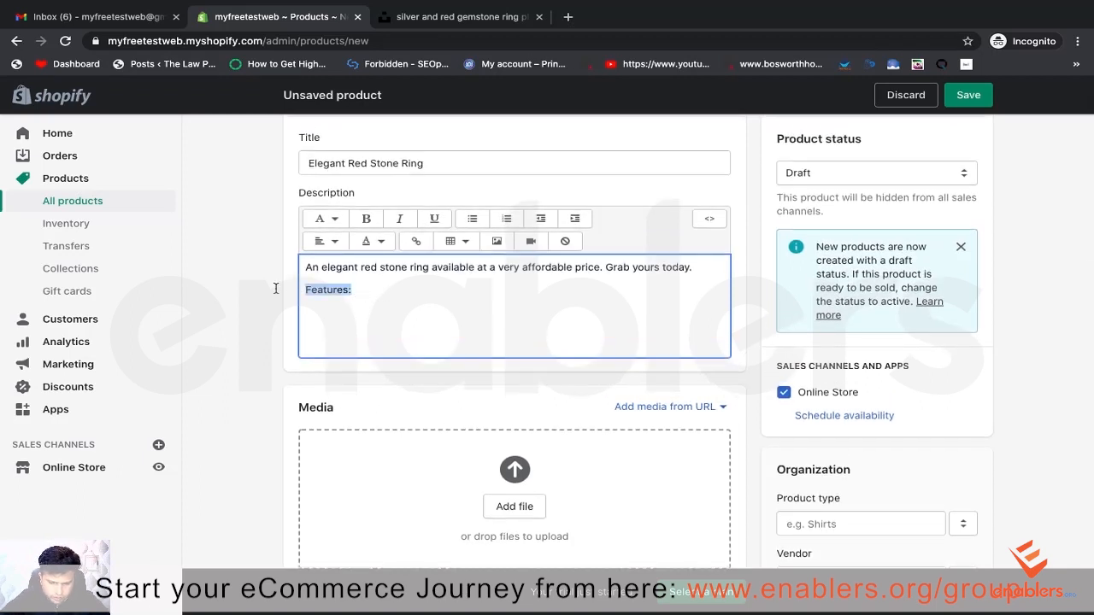
left_click(335, 220)
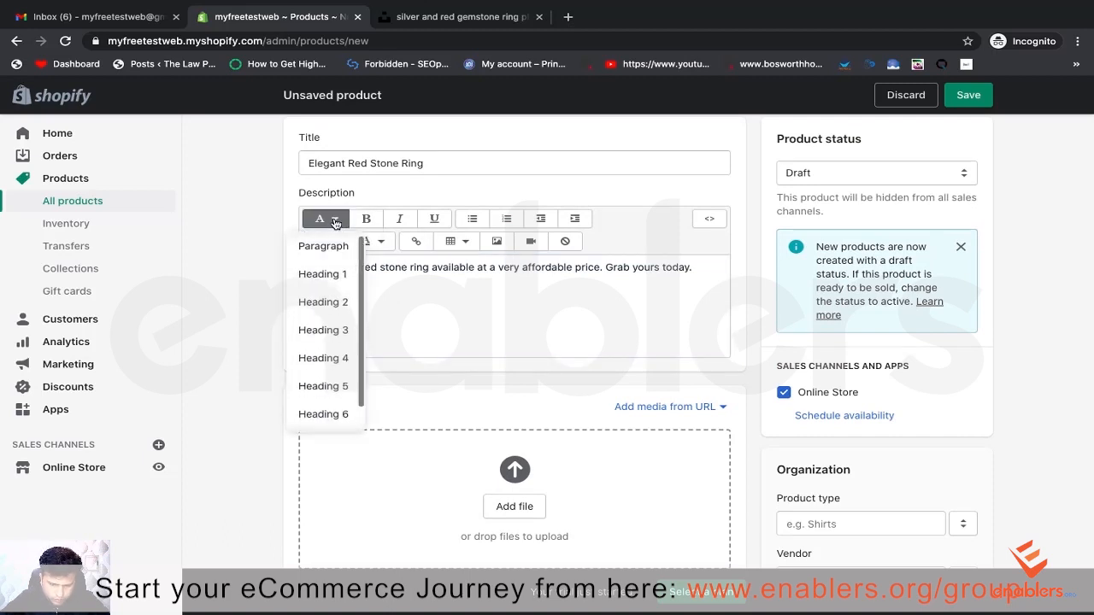
left_click(330, 307)
left_click(376, 299)
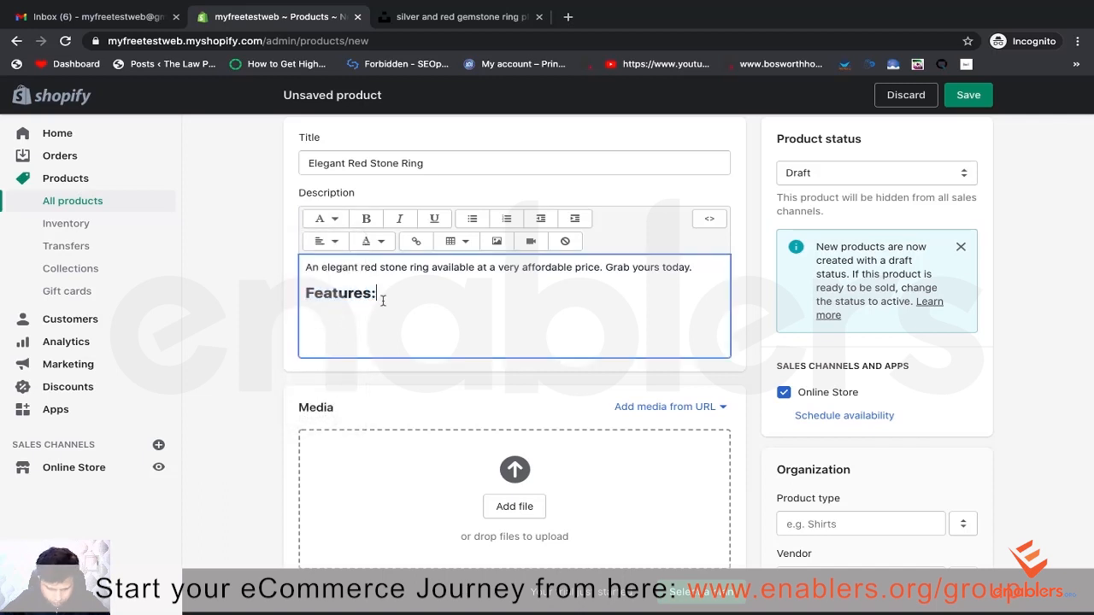
Step: Add a bulleted list below the "Features:" heading with the items "Feature 1" and "Feature 2"
key("Return")
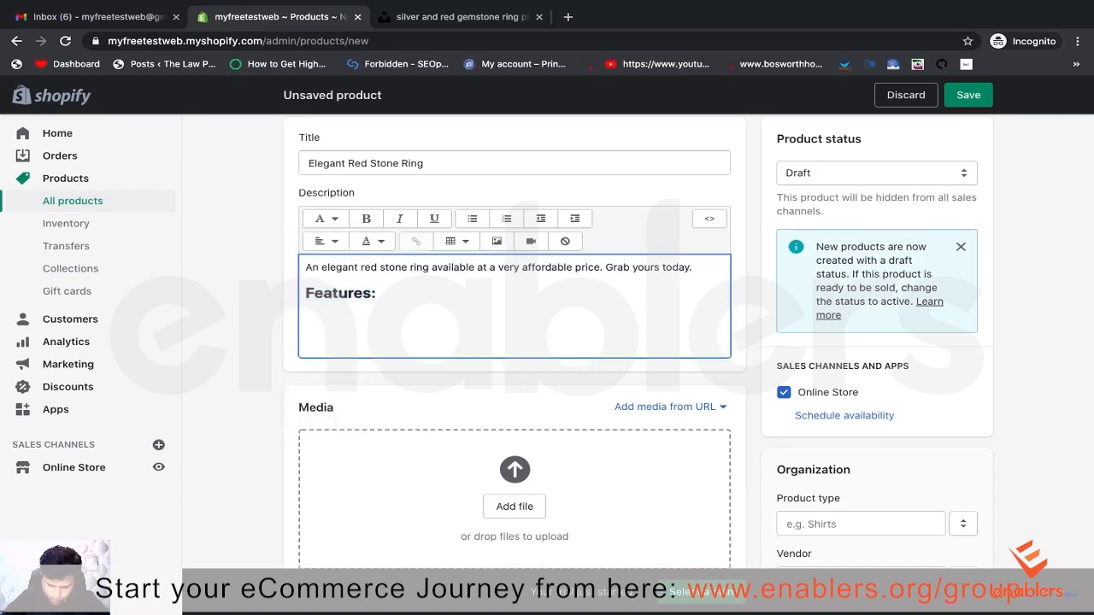
left_click(472, 218)
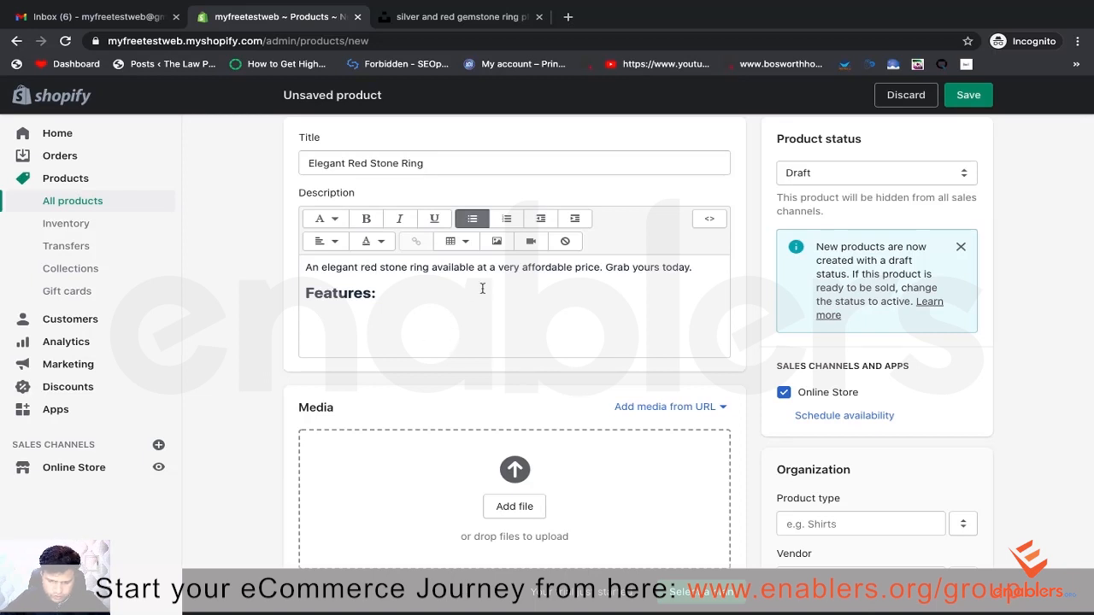
left_click(475, 221)
left_click(476, 222)
left_click(477, 221)
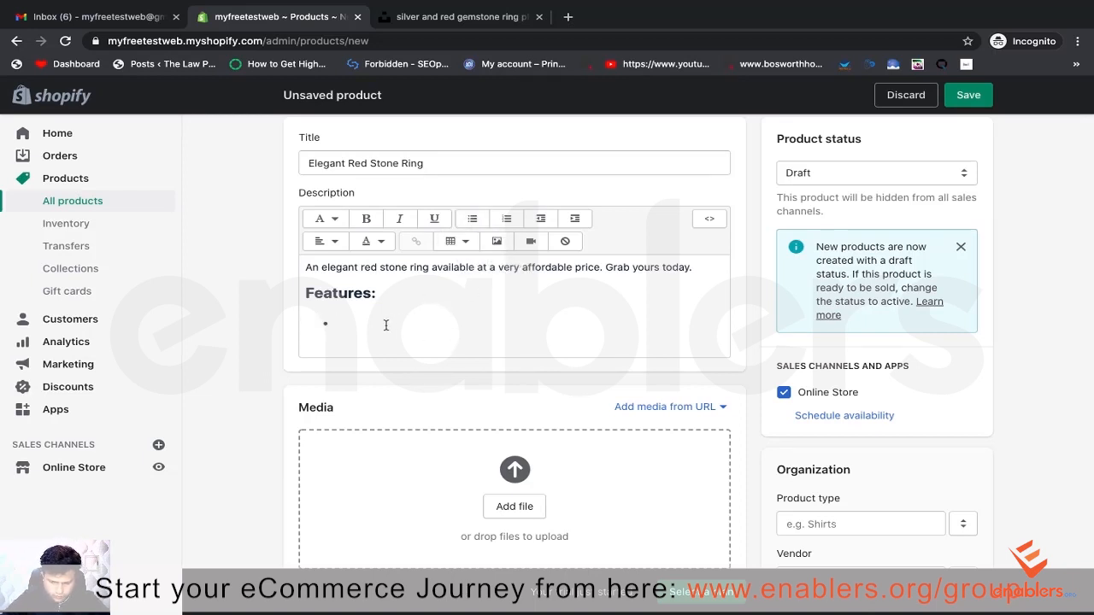
type("F")
type("eatures: ")
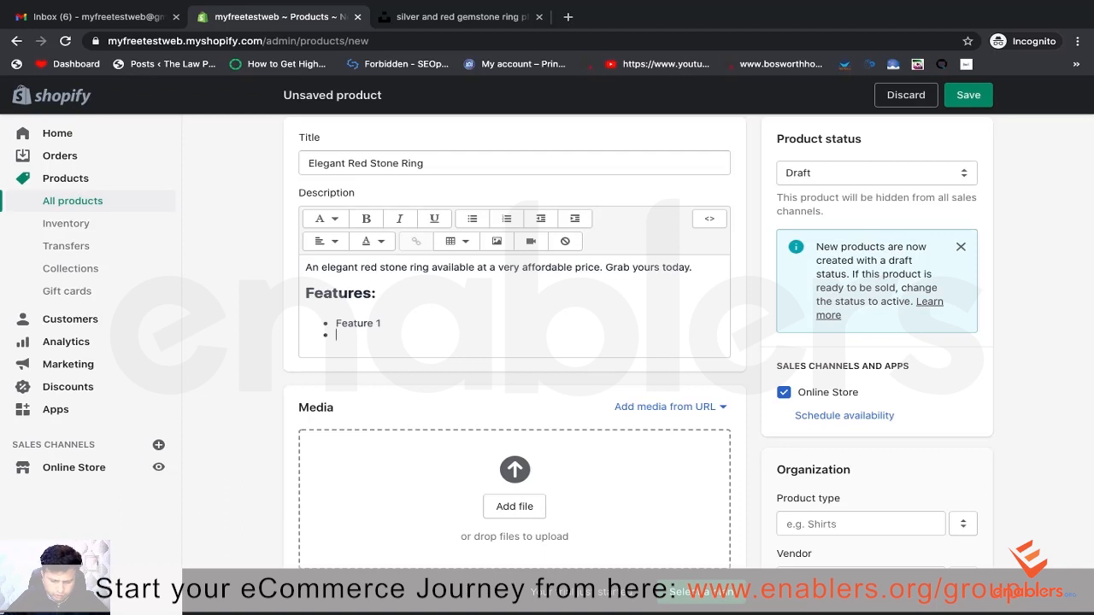
type("Feature 2")
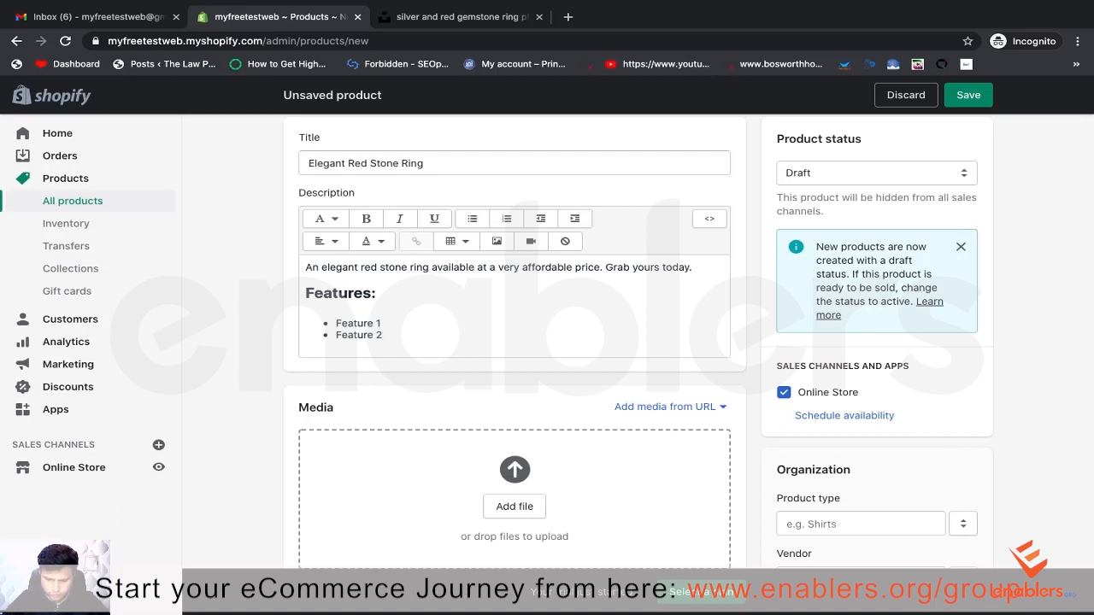
Step: Assign the product to the Rings collection
scroll(619, 331, "down", 2)
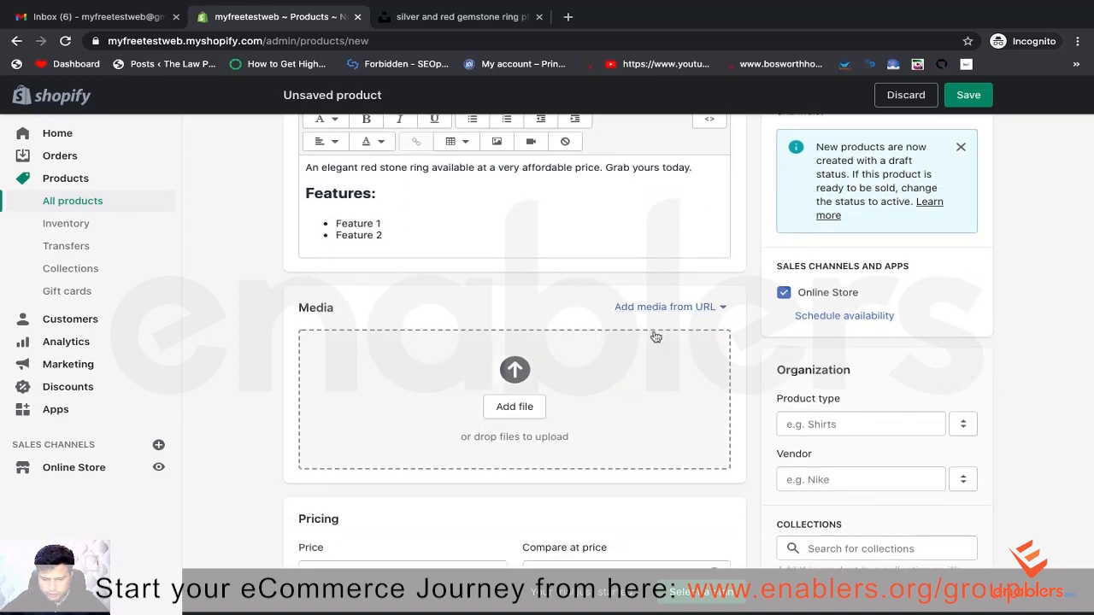
scroll(696, 329, "down", 1)
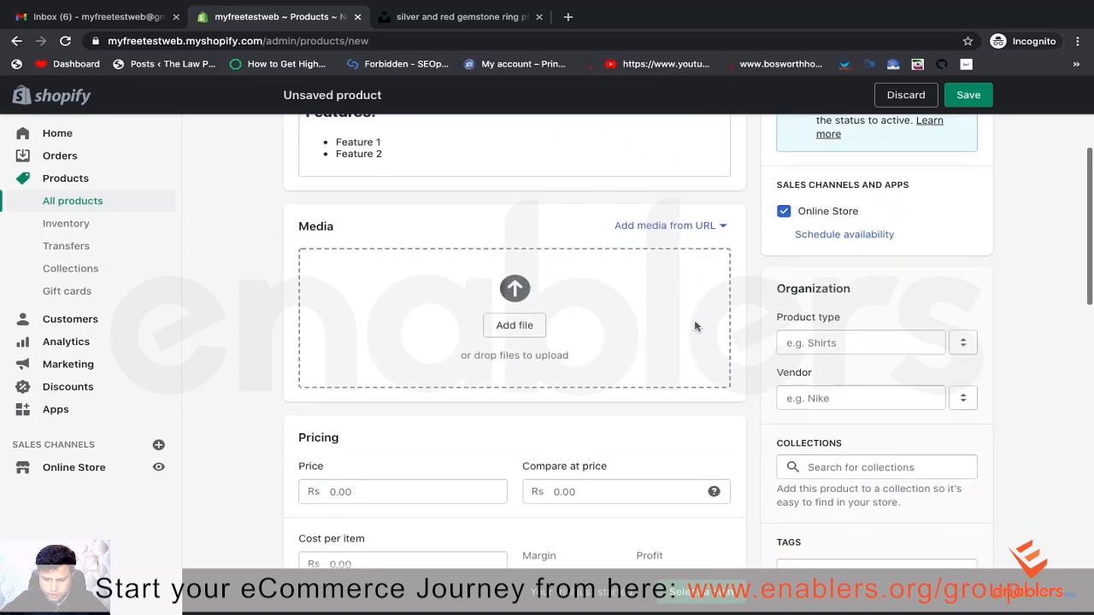
scroll(821, 365, "down", 1)
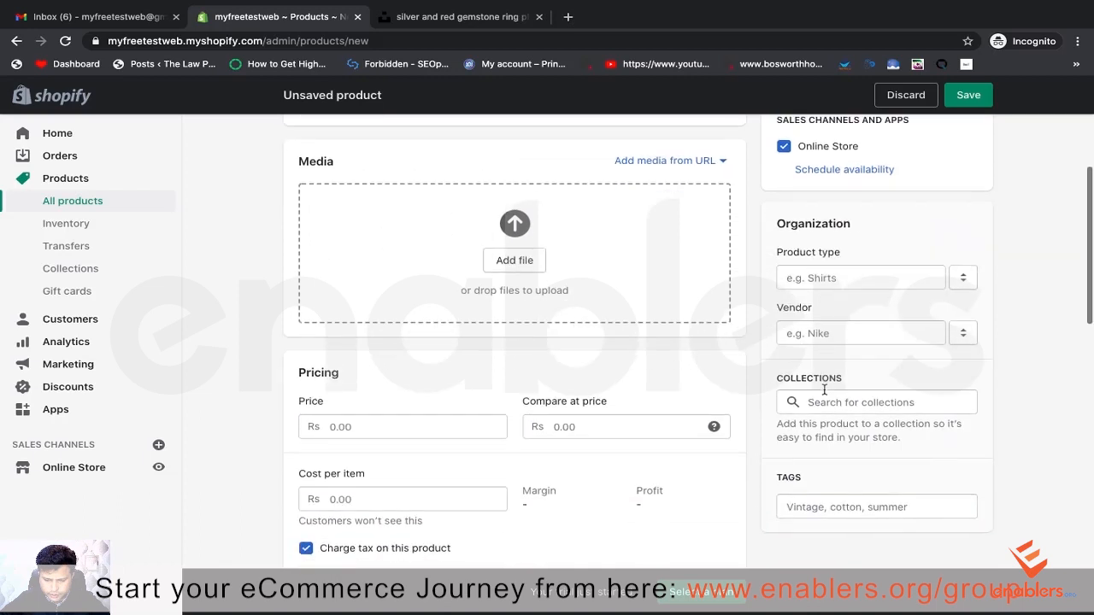
left_click(840, 400)
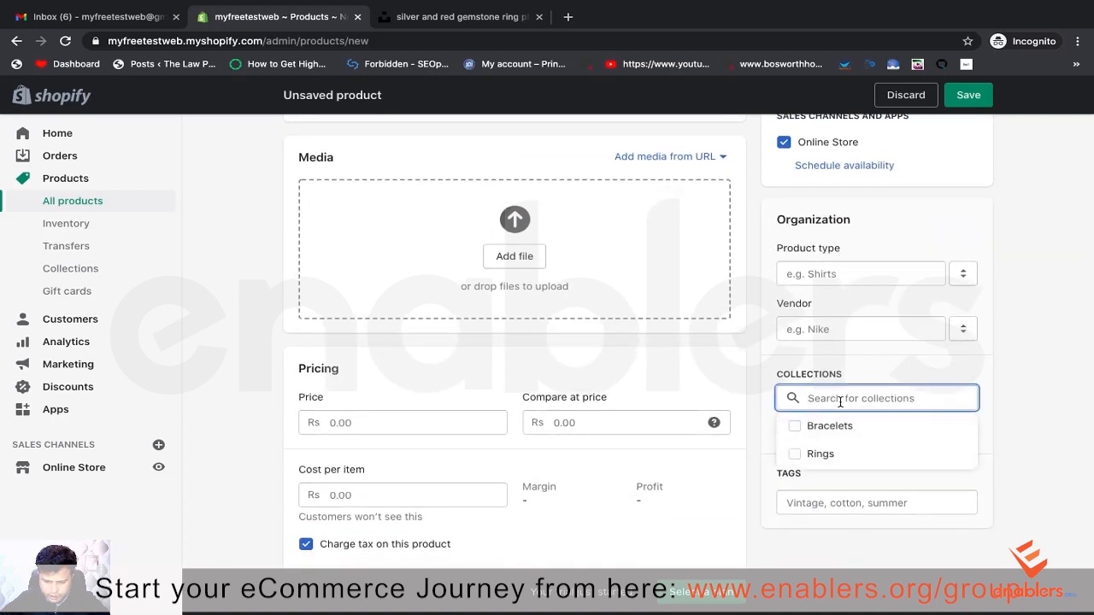
left_click(796, 455)
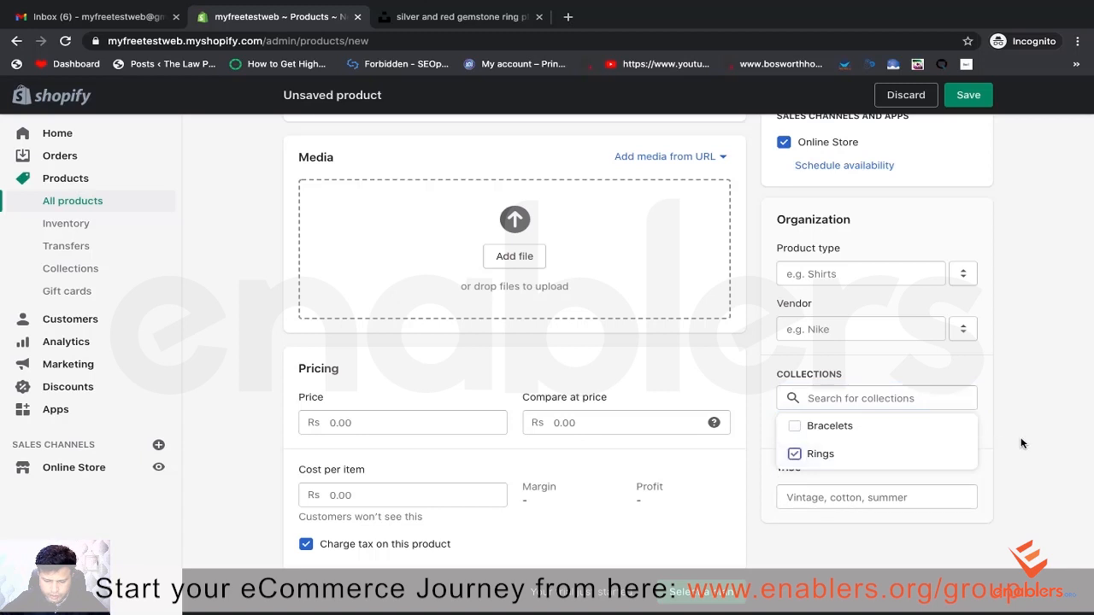
left_click(997, 400)
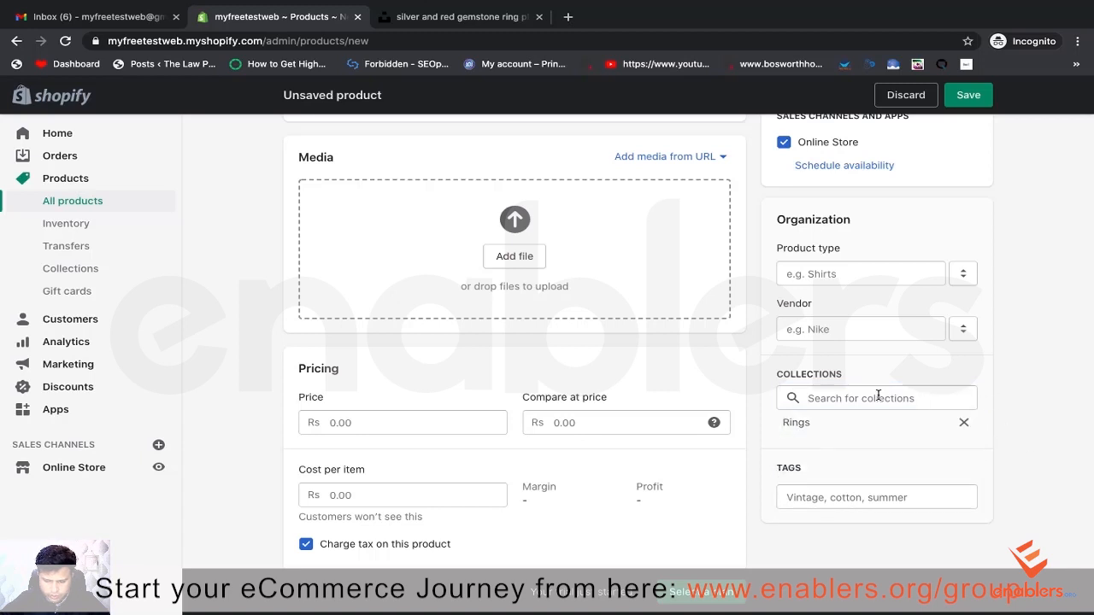
Step: Upload the Unsplash JPG of the red gemstone ring from the Downloads folder as the product's media
scroll(645, 388, "up", 1)
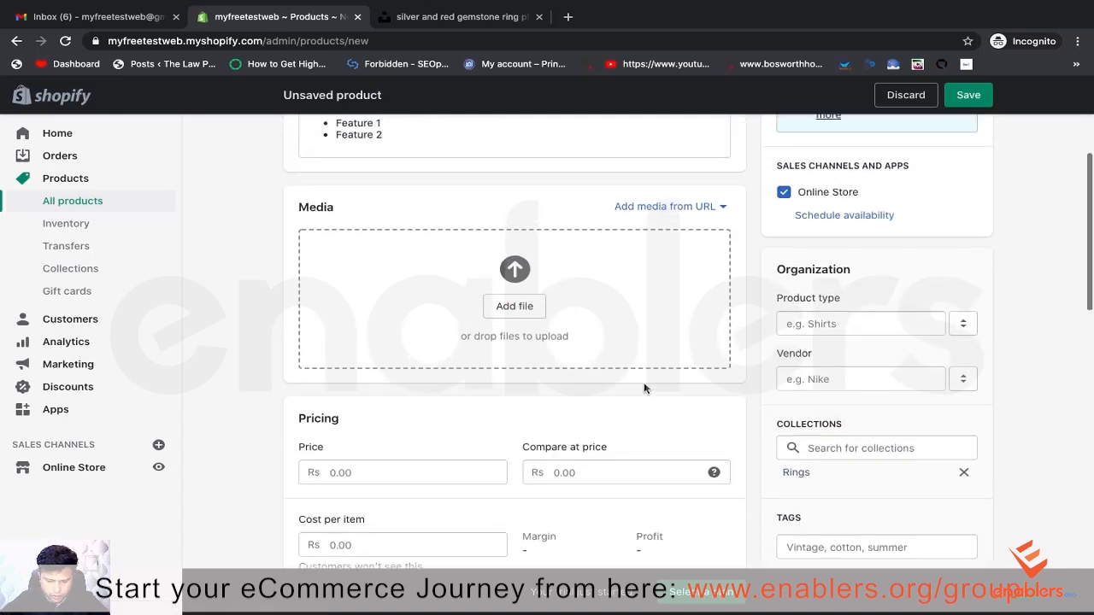
scroll(645, 388, "up", 3)
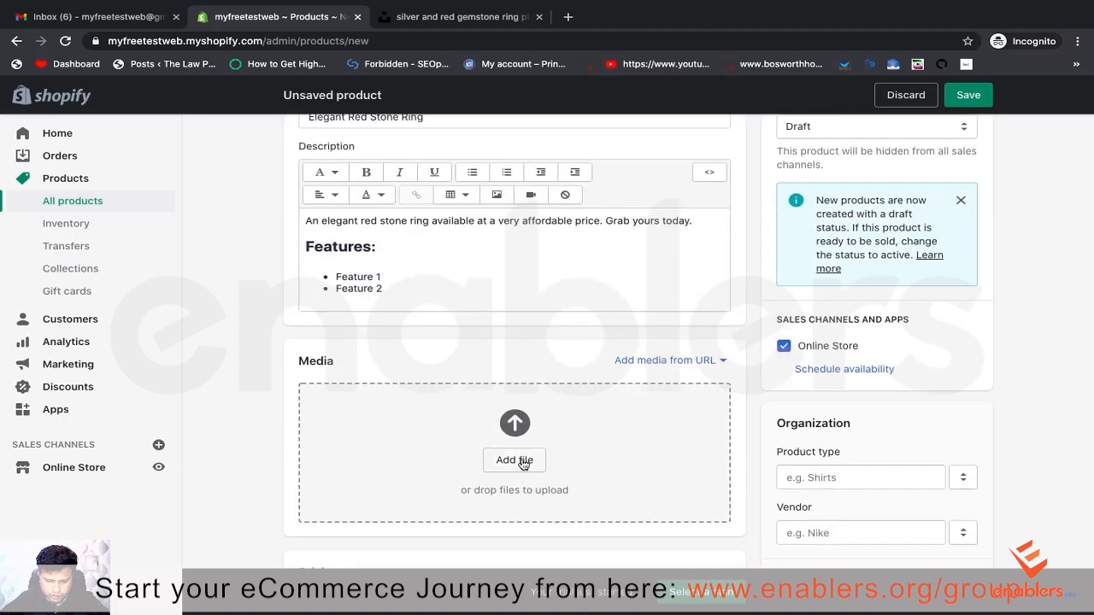
scroll(524, 463, "down", 1)
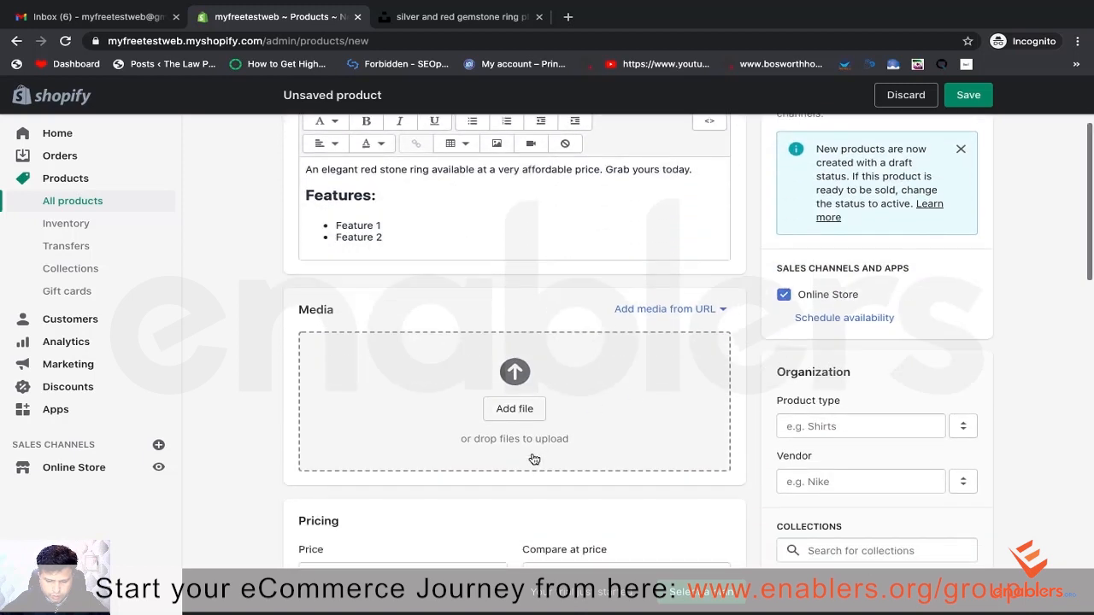
left_click(516, 409)
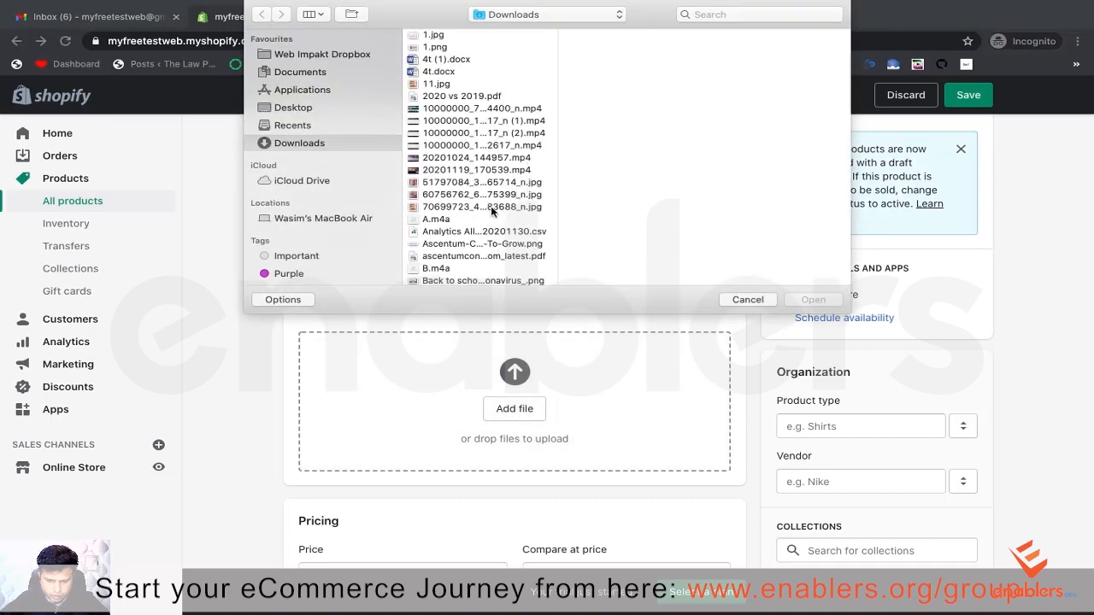
left_click(492, 207)
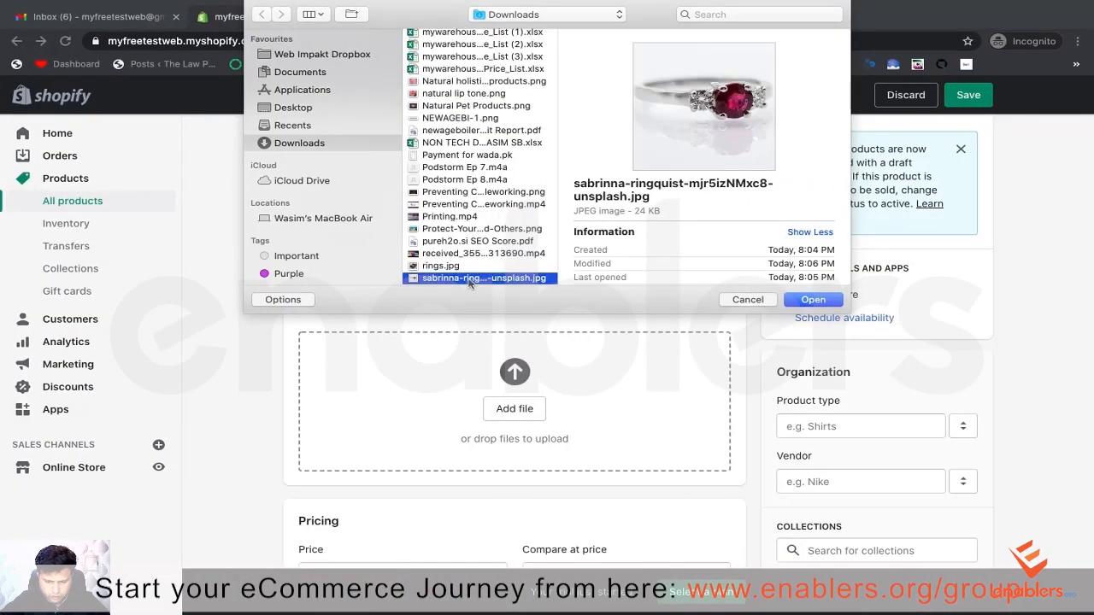
key("Return")
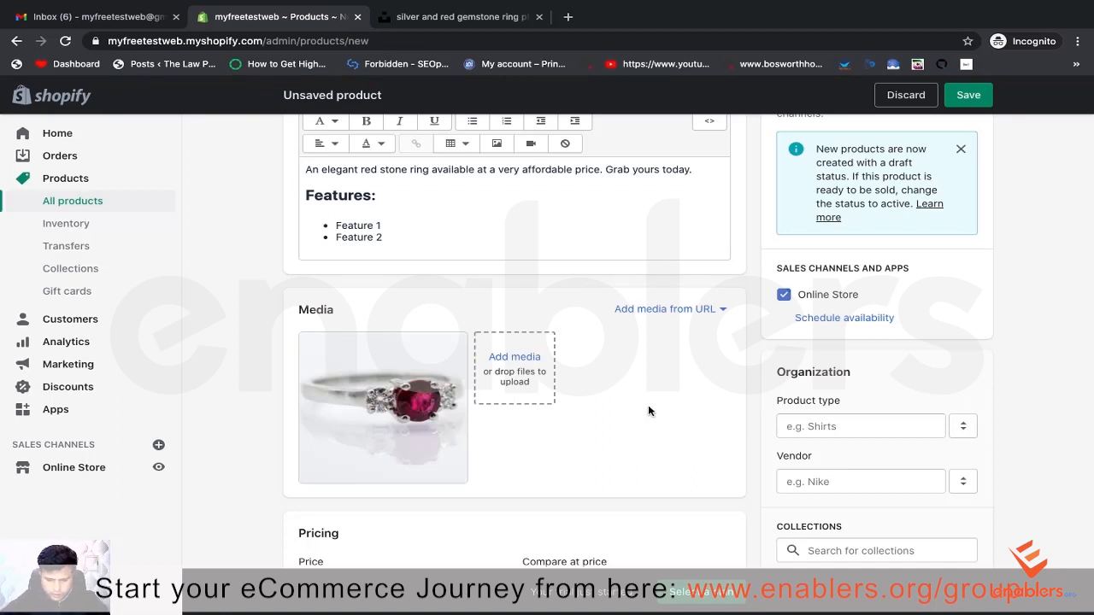
Step: Set the product's price to Rs 499
scroll(647, 410, "down", 3)
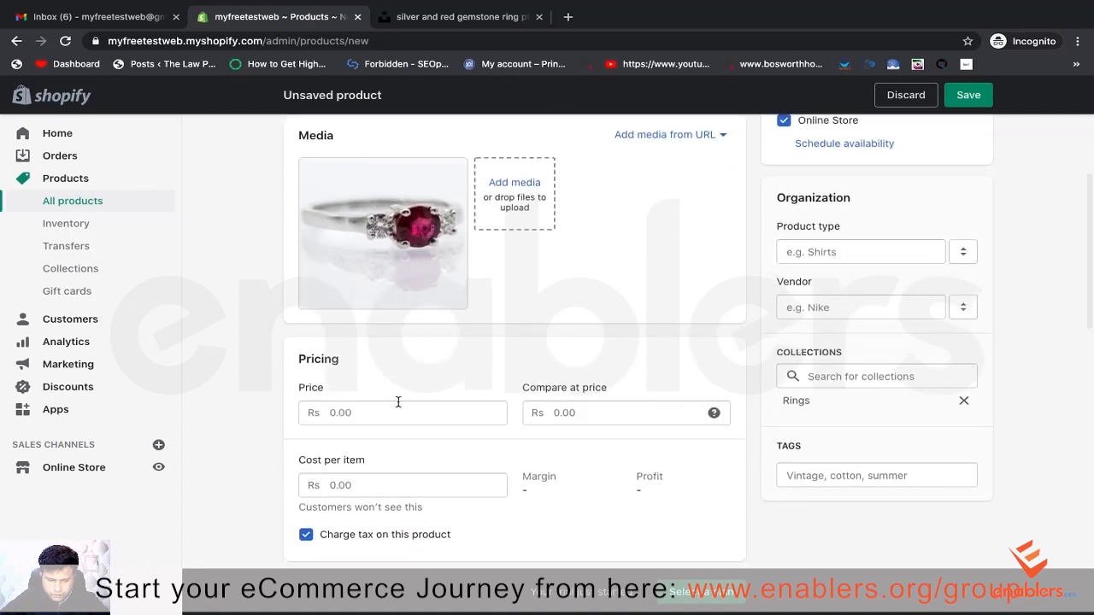
scroll(580, 212, "down", 1)
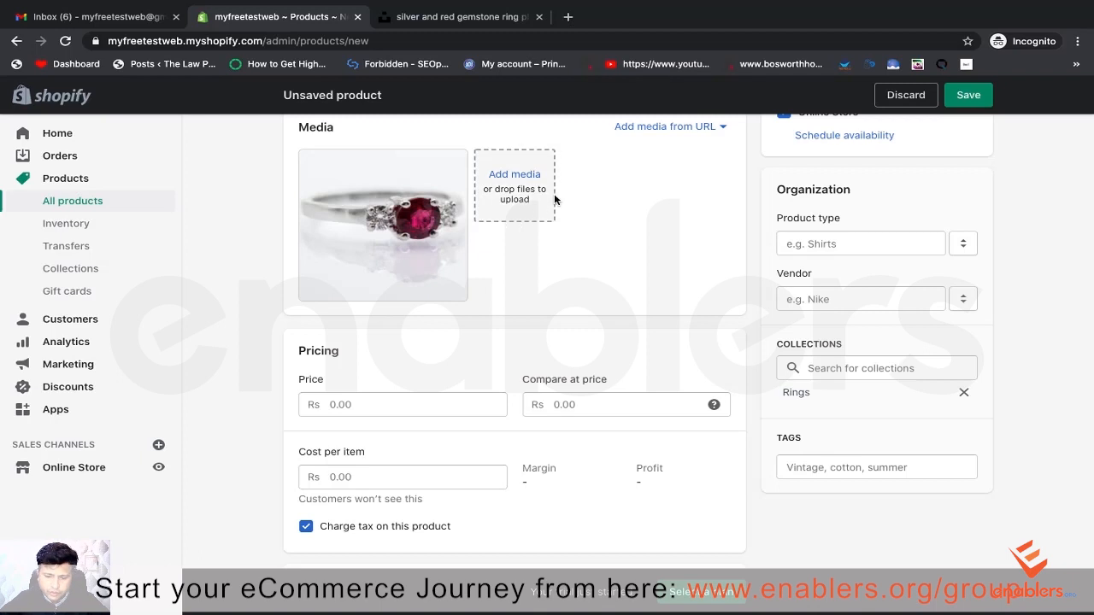
scroll(547, 209, "up", 1)
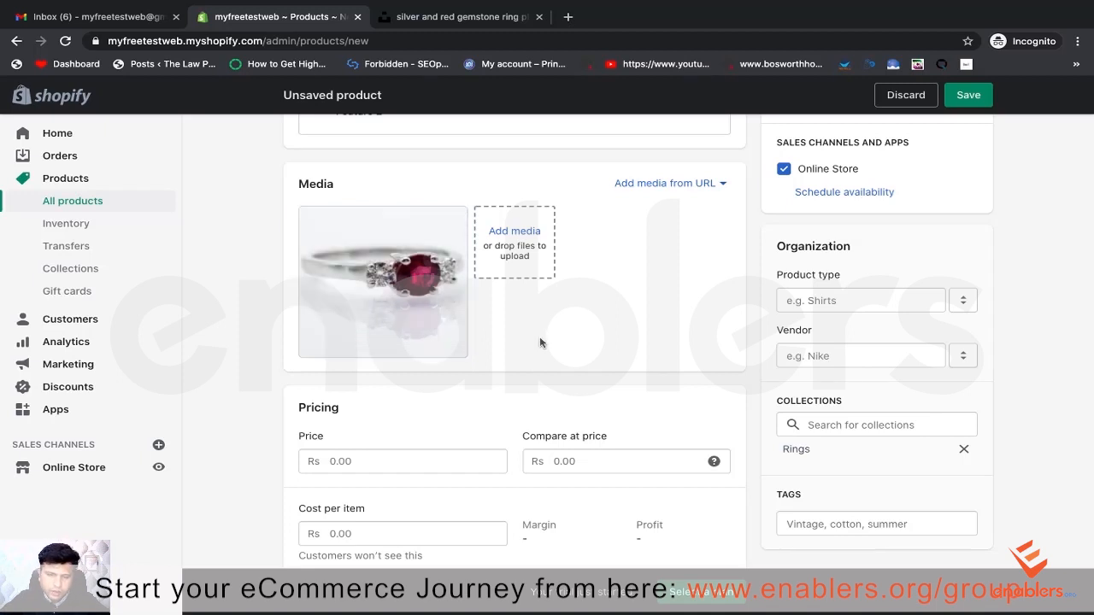
scroll(609, 326, "down", 1)
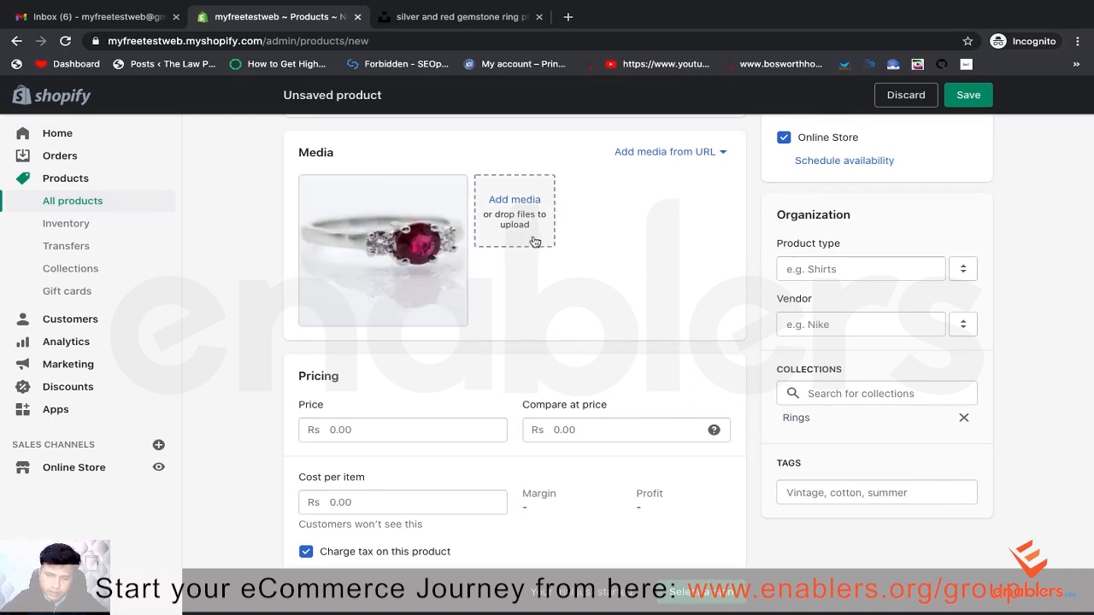
scroll(606, 299, "down", 3)
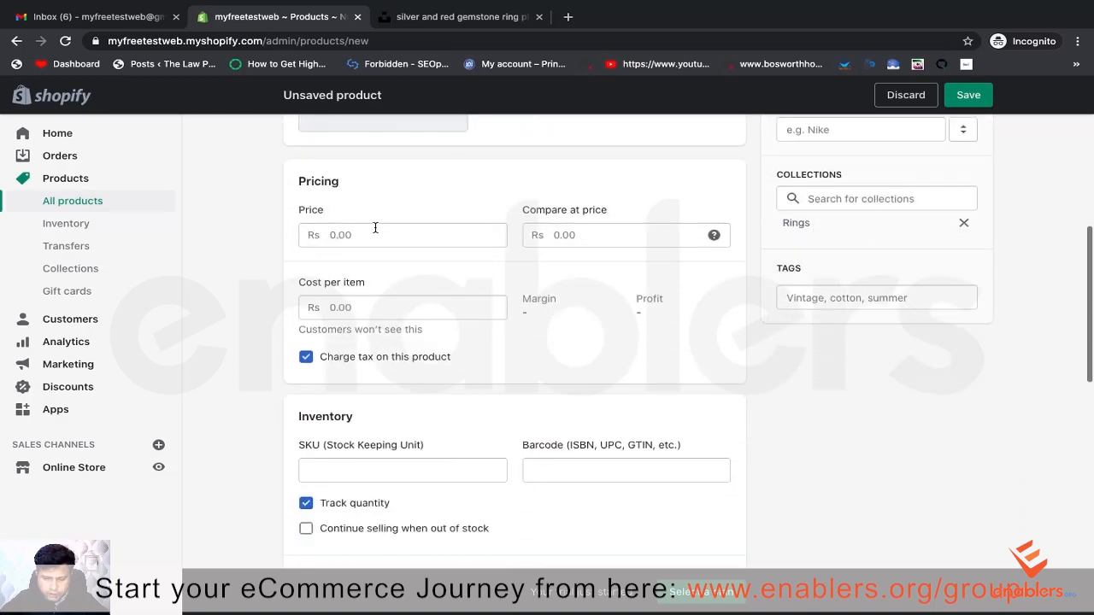
left_click(375, 230)
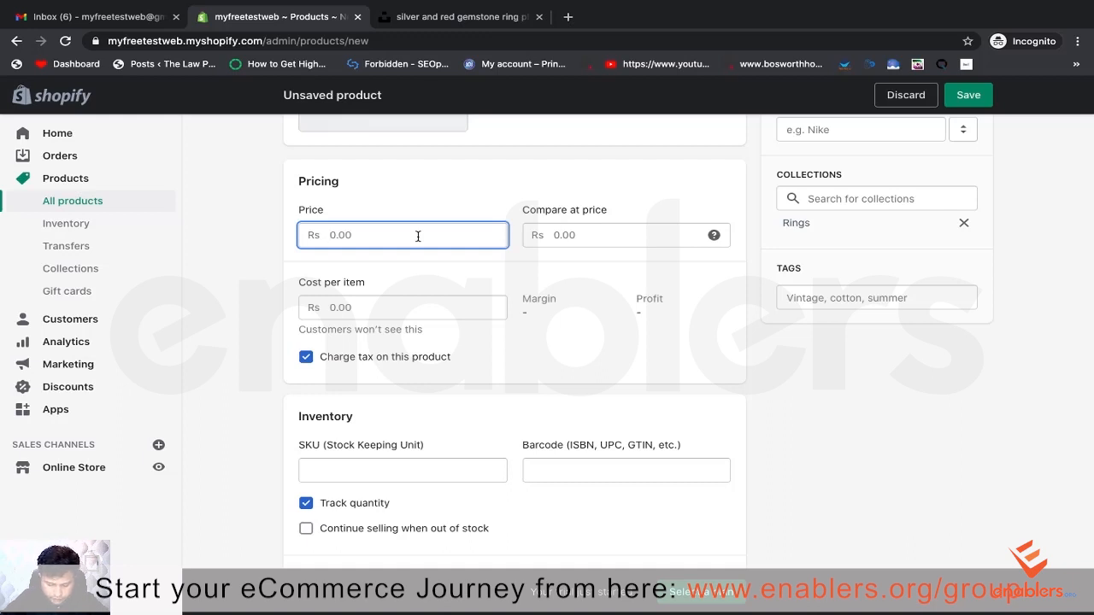
type("500")
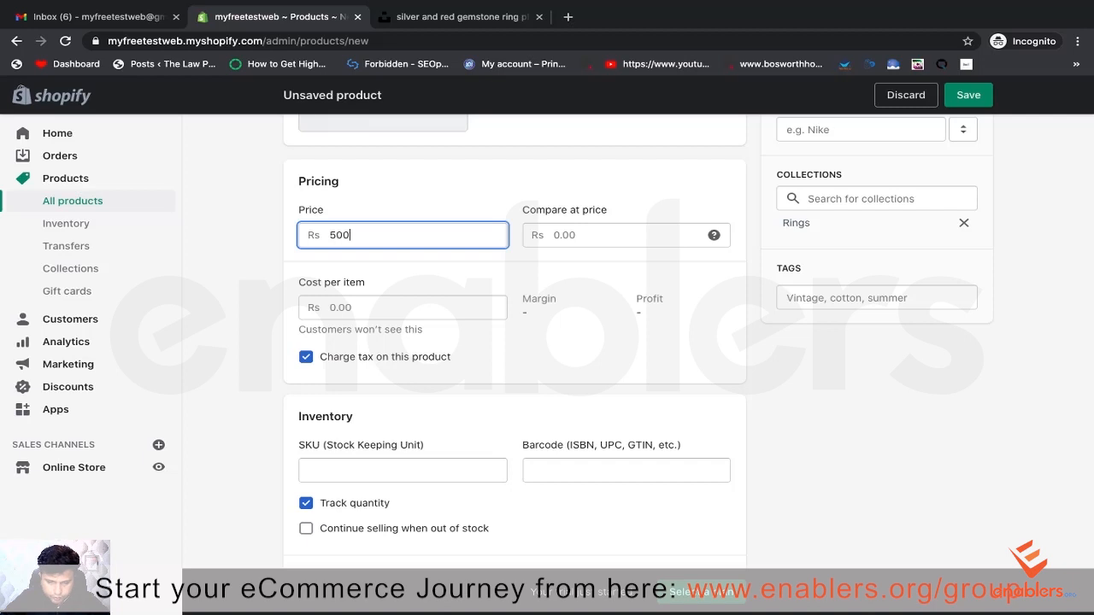
key("BackSpace")
key("BackSpace")
key("BackSpace")
type("500")
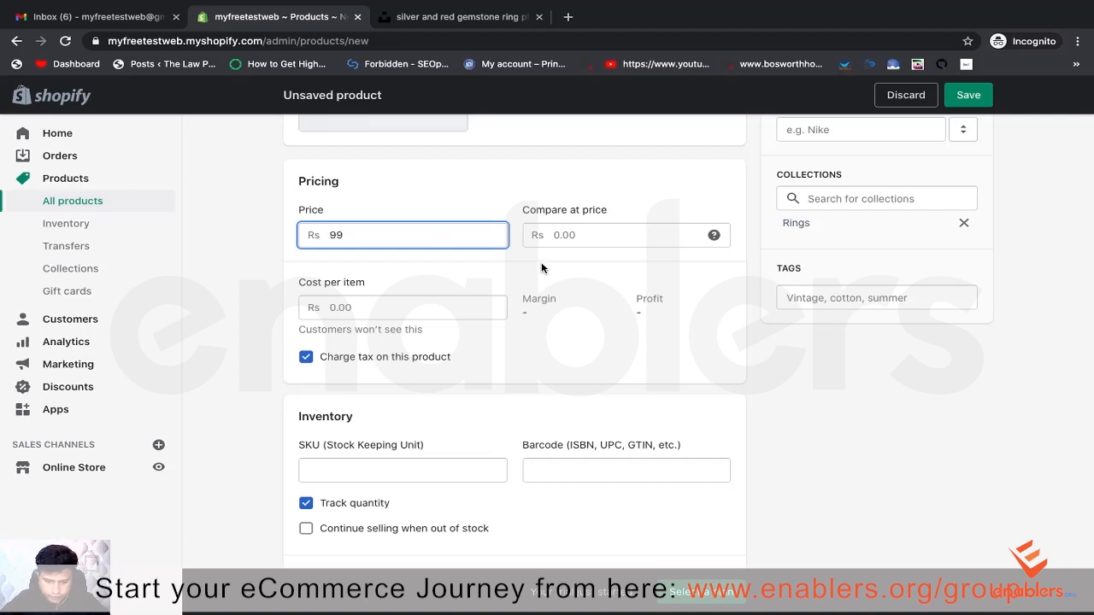
key("BackSpace")
key("BackSpace")
key("BackSpace")
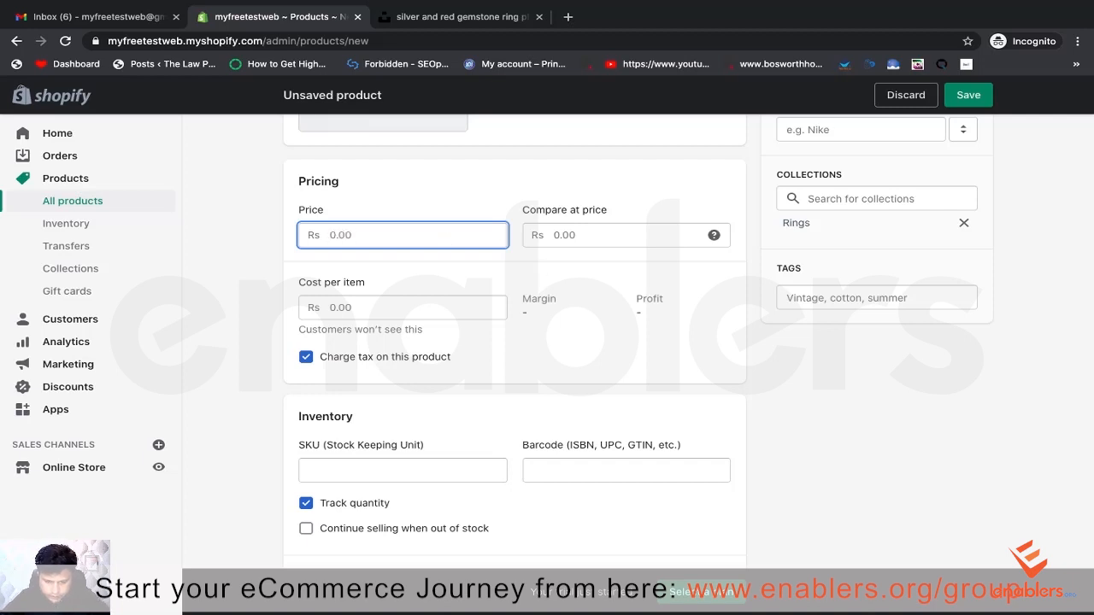
type("499")
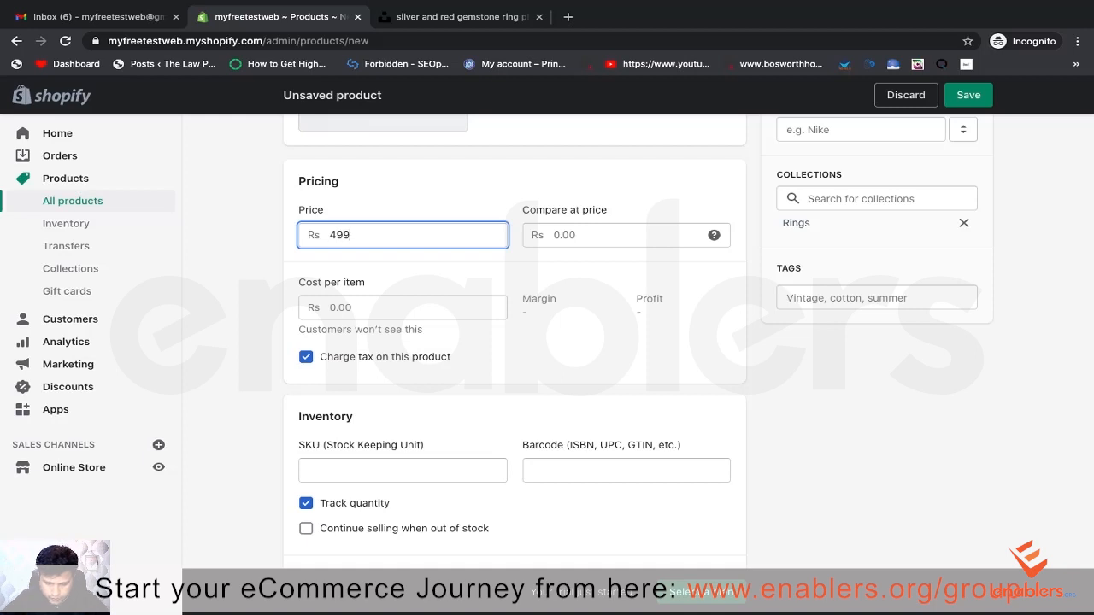
Step: Set the product's compare-at price to Rs 788
left_click(592, 239)
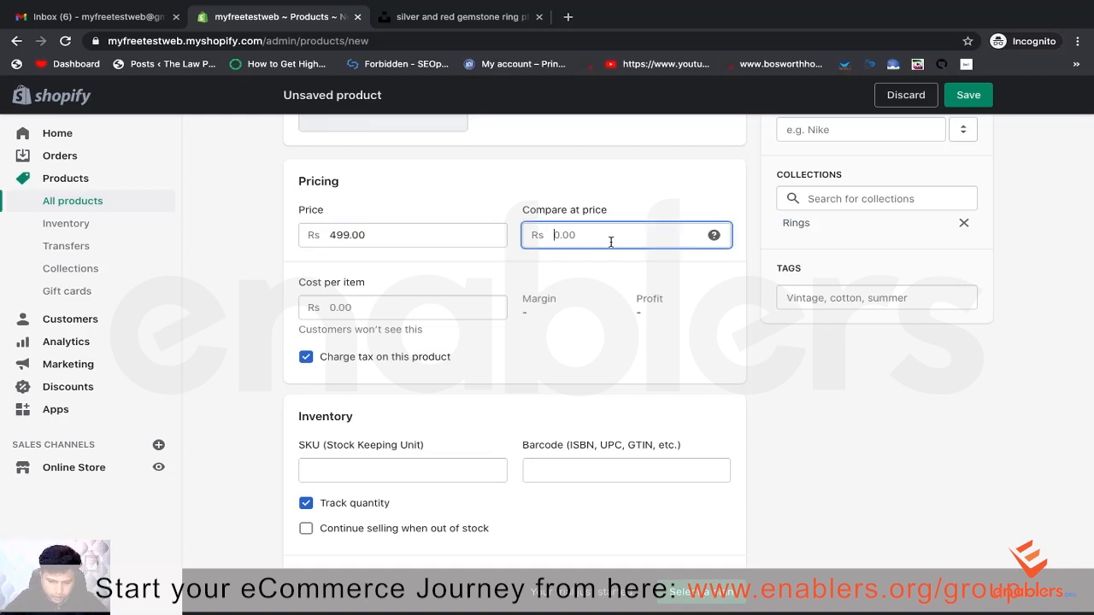
type("7")
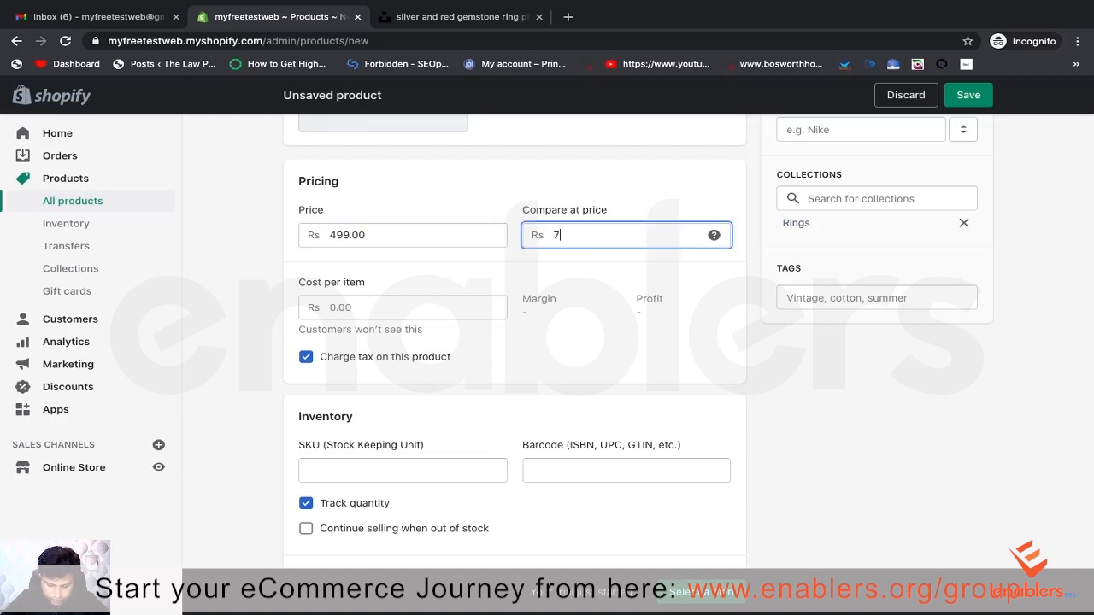
type("88")
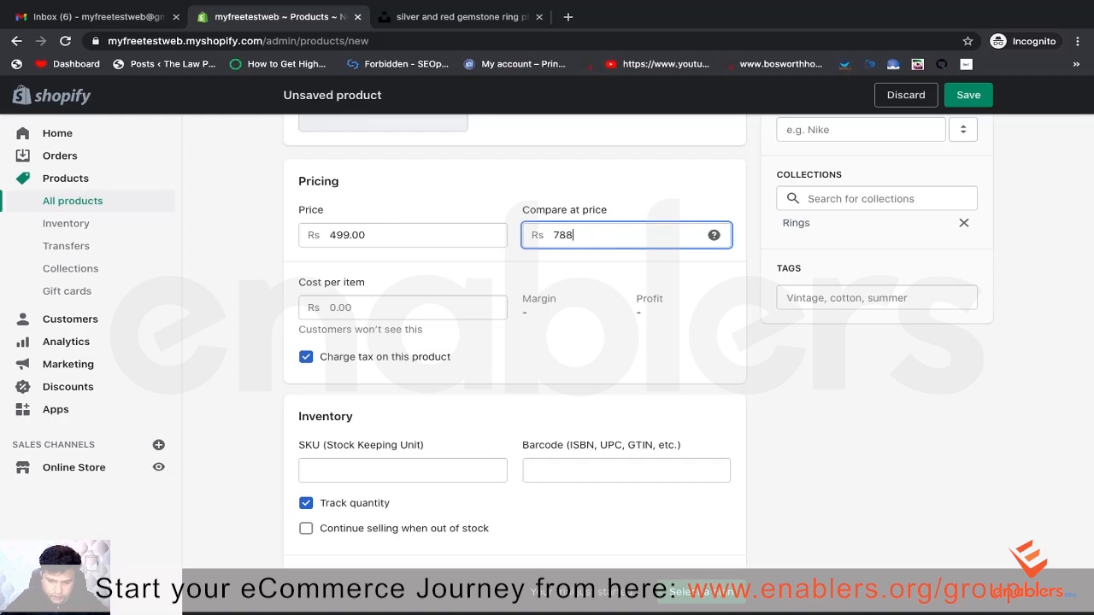
left_click(774, 364)
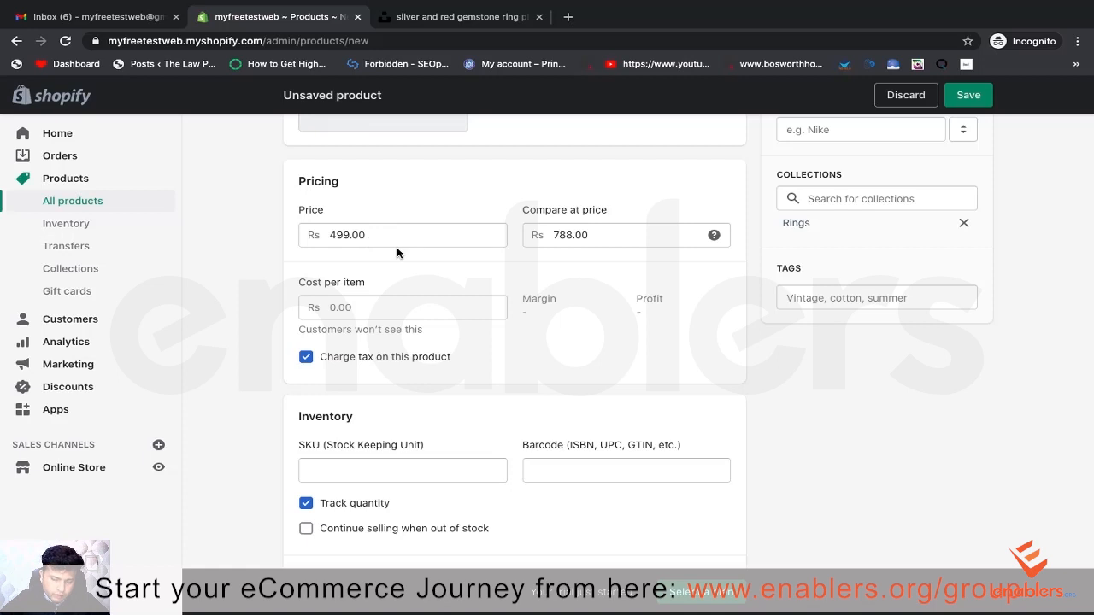
Step: Enter a cost per item of Rs 200 for the product
scroll(397, 247, "down", 1)
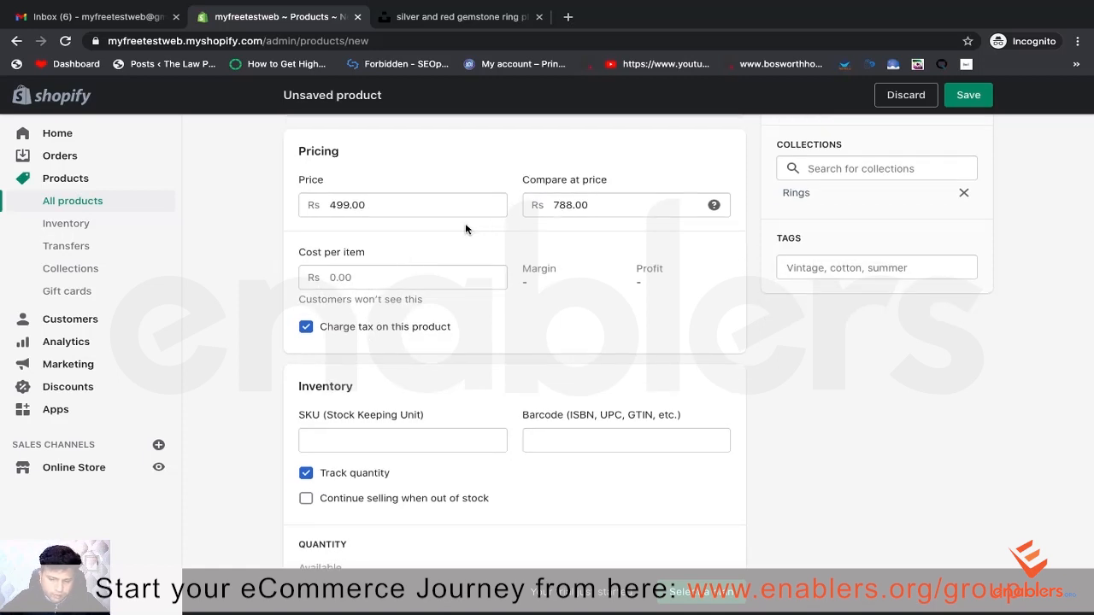
scroll(399, 252, "down", 1)
scroll(399, 251, "down", 1)
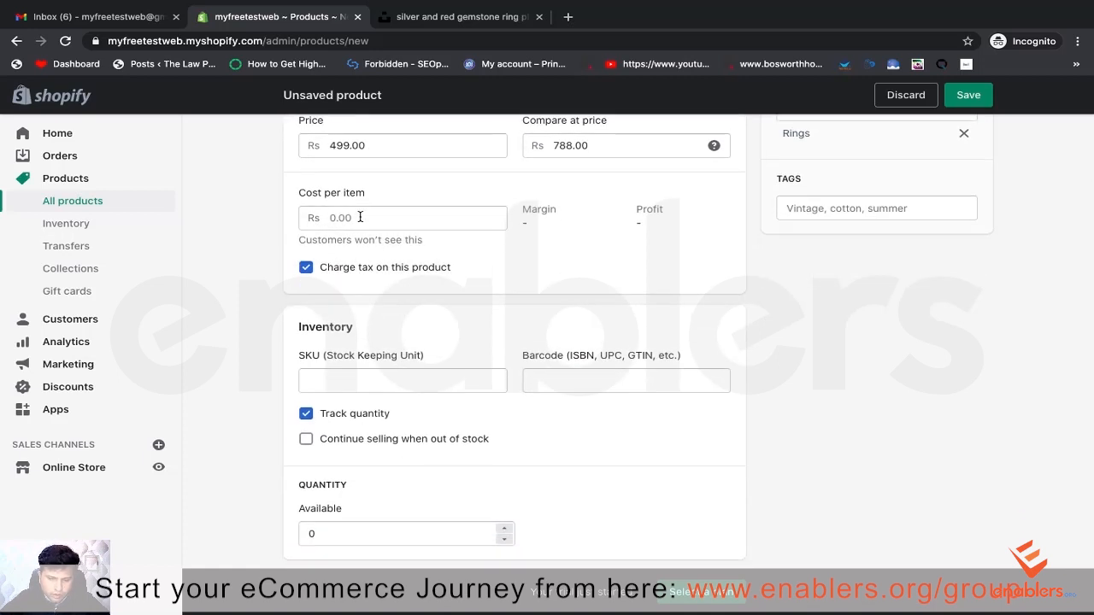
scroll(368, 220, "up", 1)
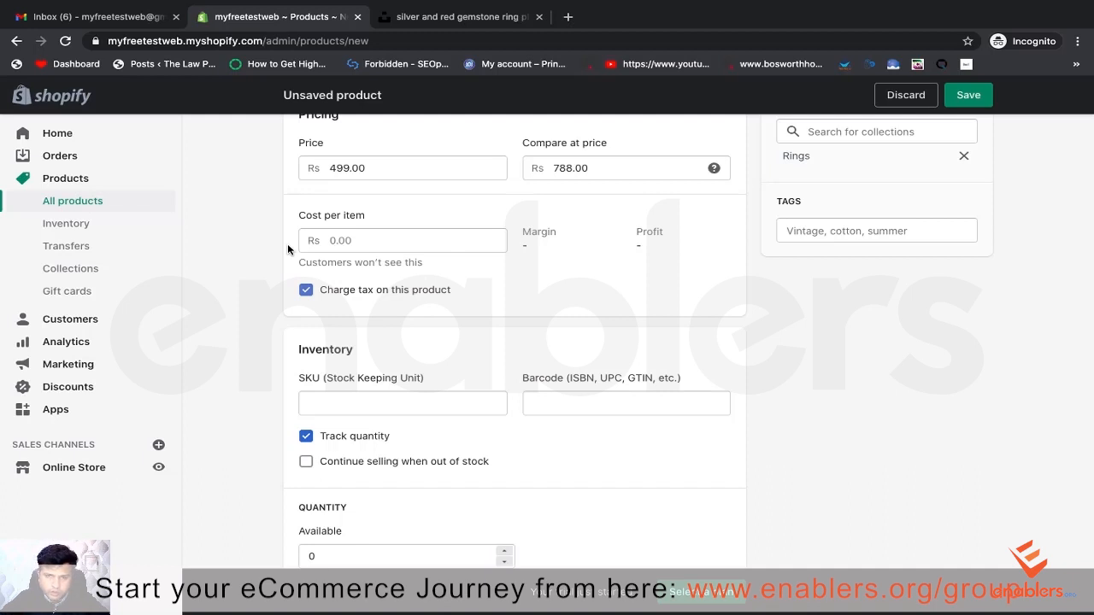
left_click(356, 243)
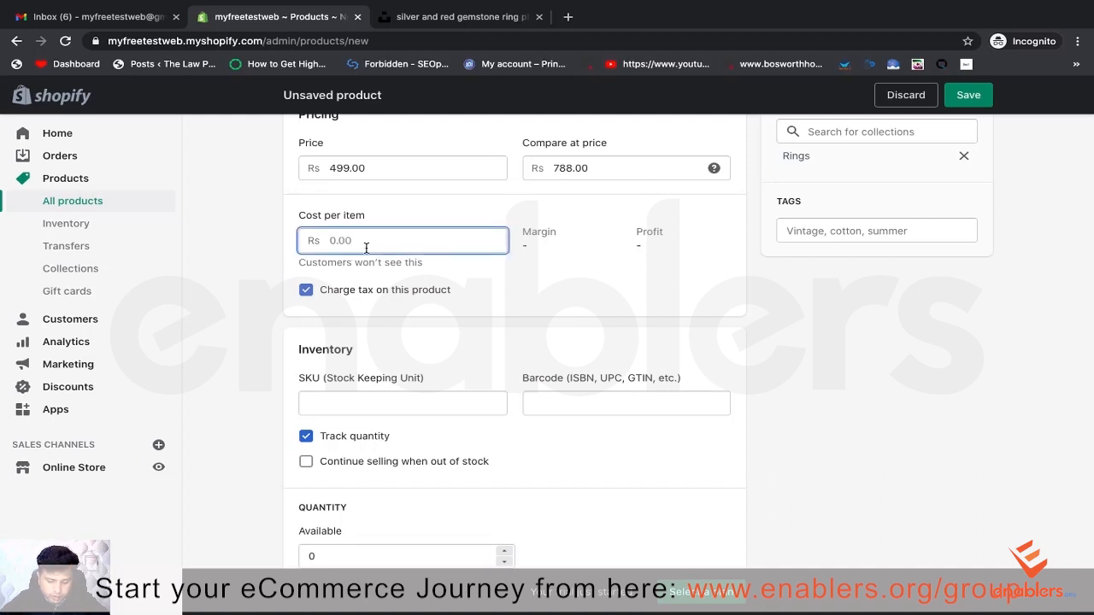
type("200")
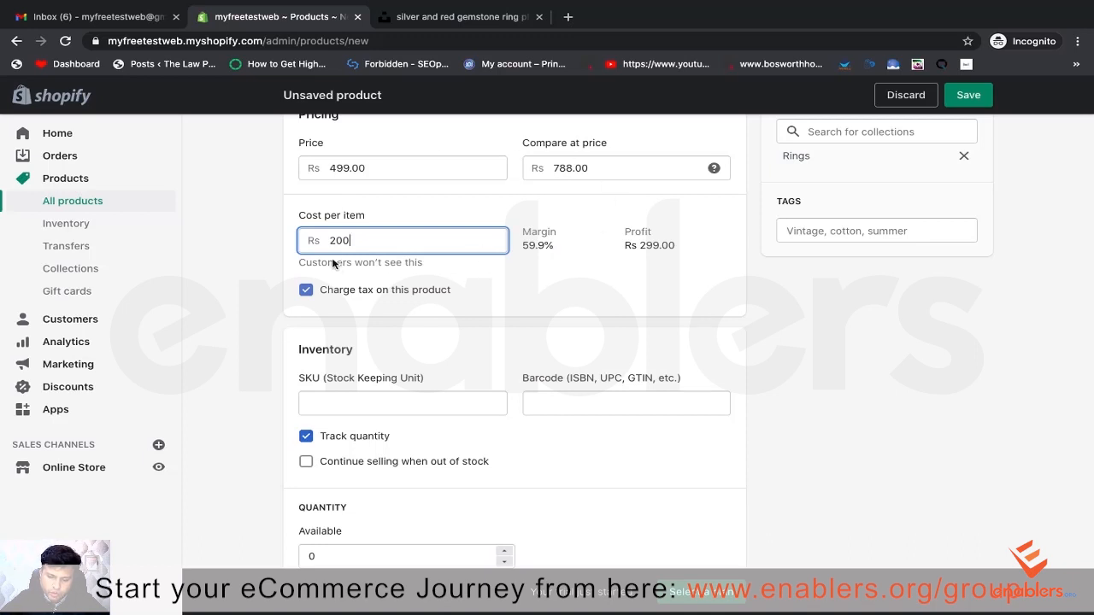
Step: Set the product's available inventory quantity to 100
scroll(495, 294, "down", 1)
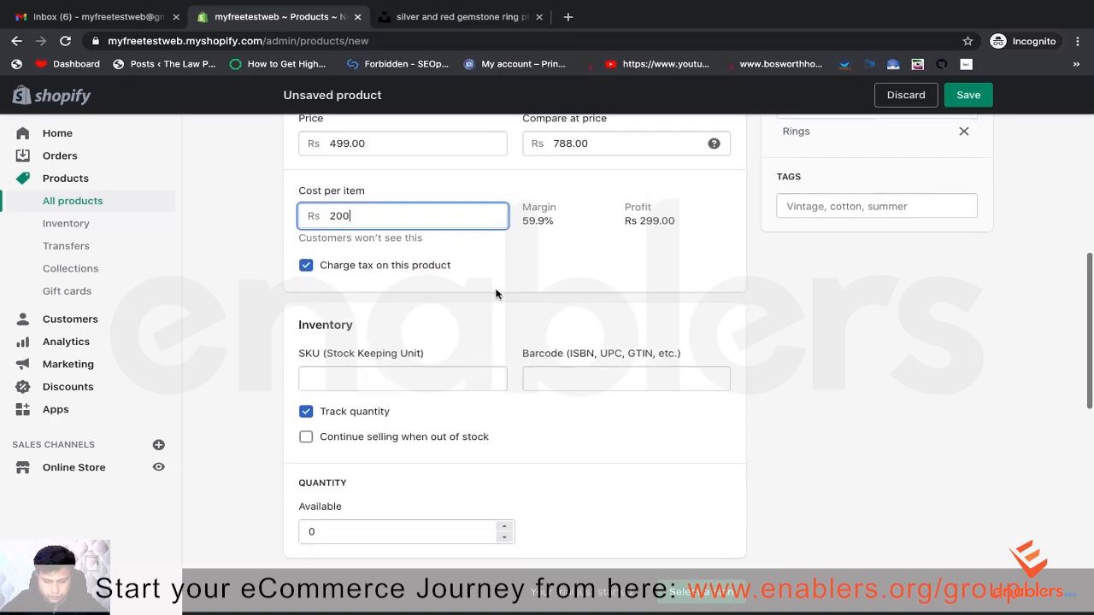
scroll(496, 294, "down", 2)
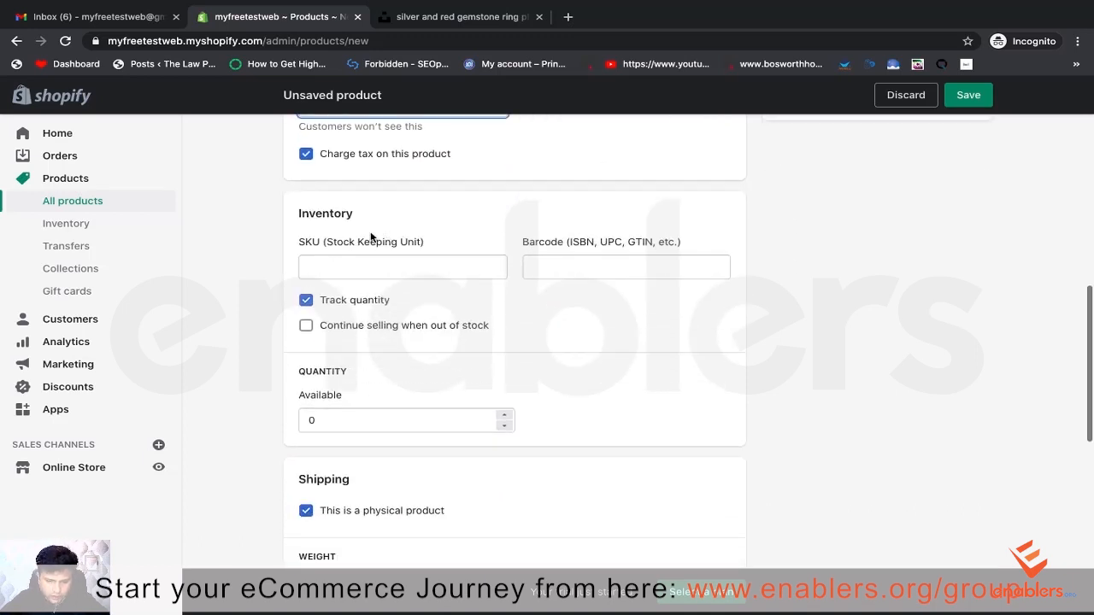
left_click(376, 270)
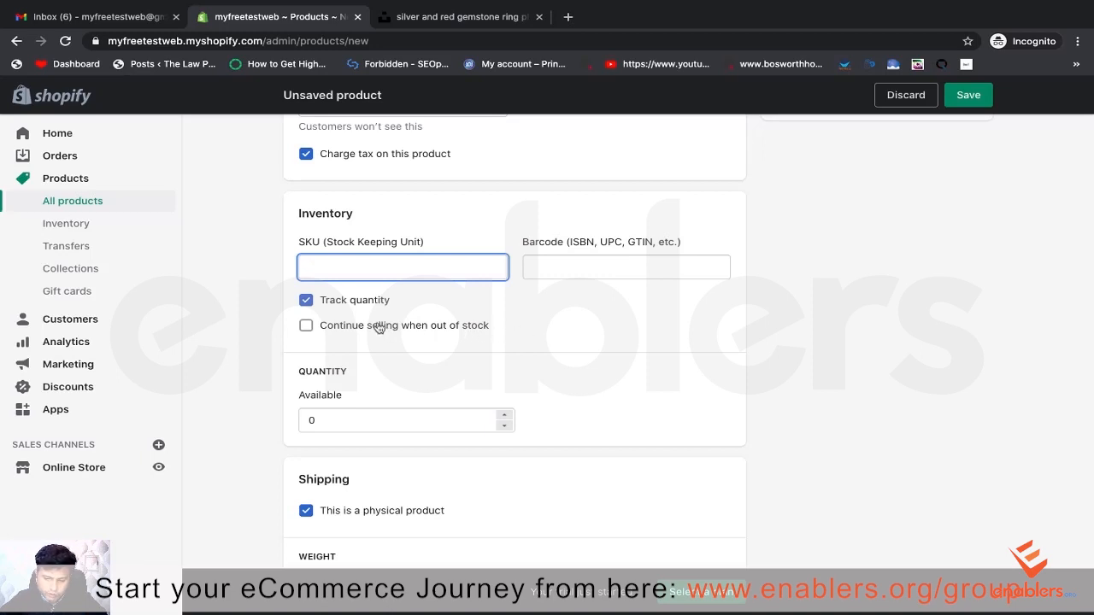
scroll(422, 339, "down", 1)
double_click(431, 350)
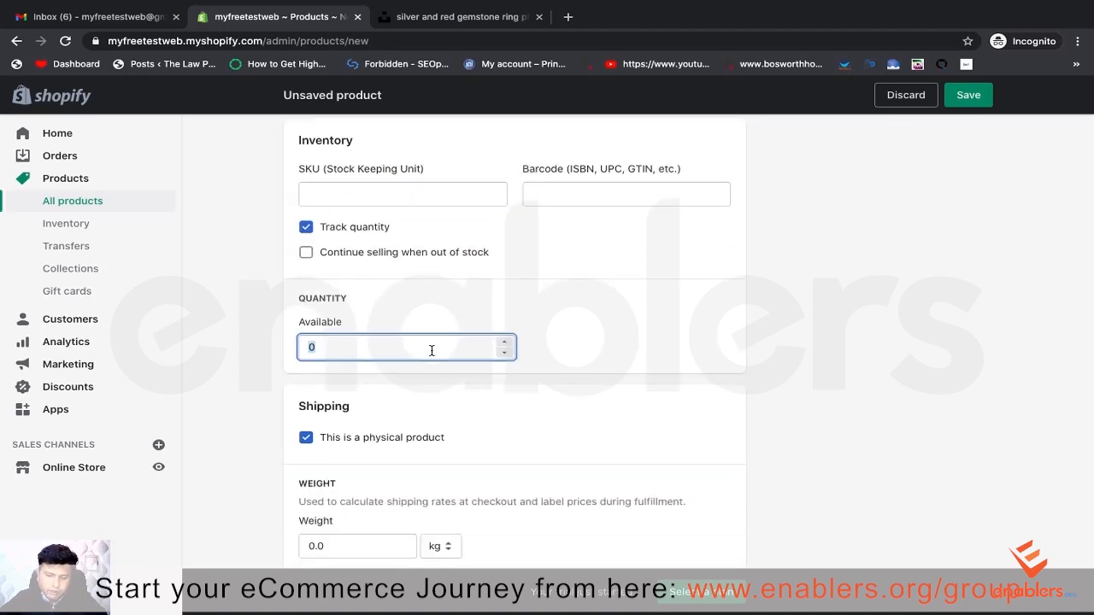
type("100")
left_click(693, 382)
scroll(678, 351, "up", 1)
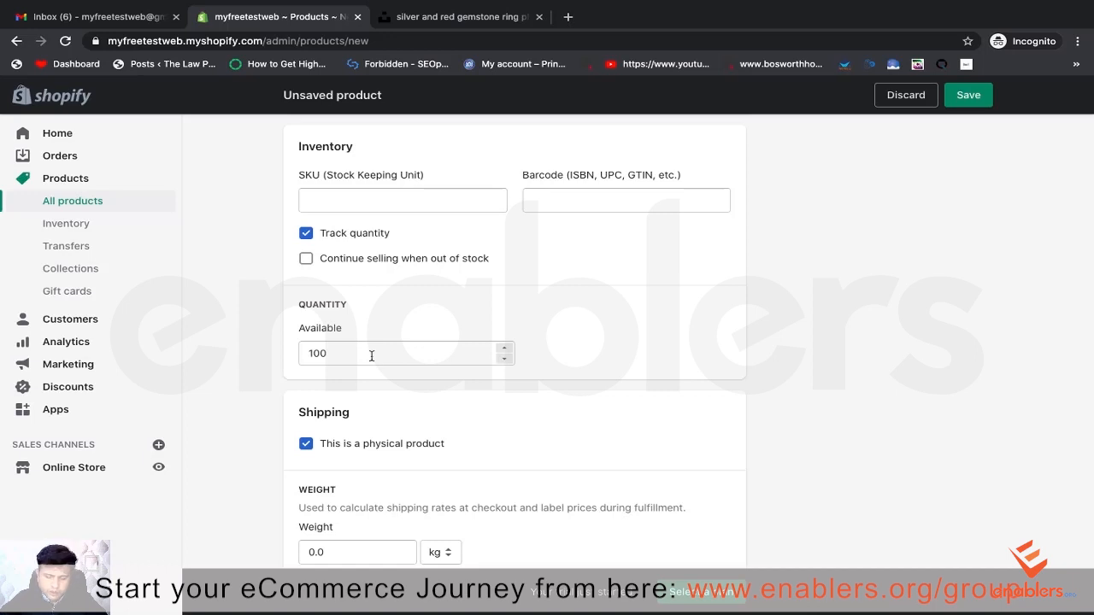
scroll(478, 369, "down", 2)
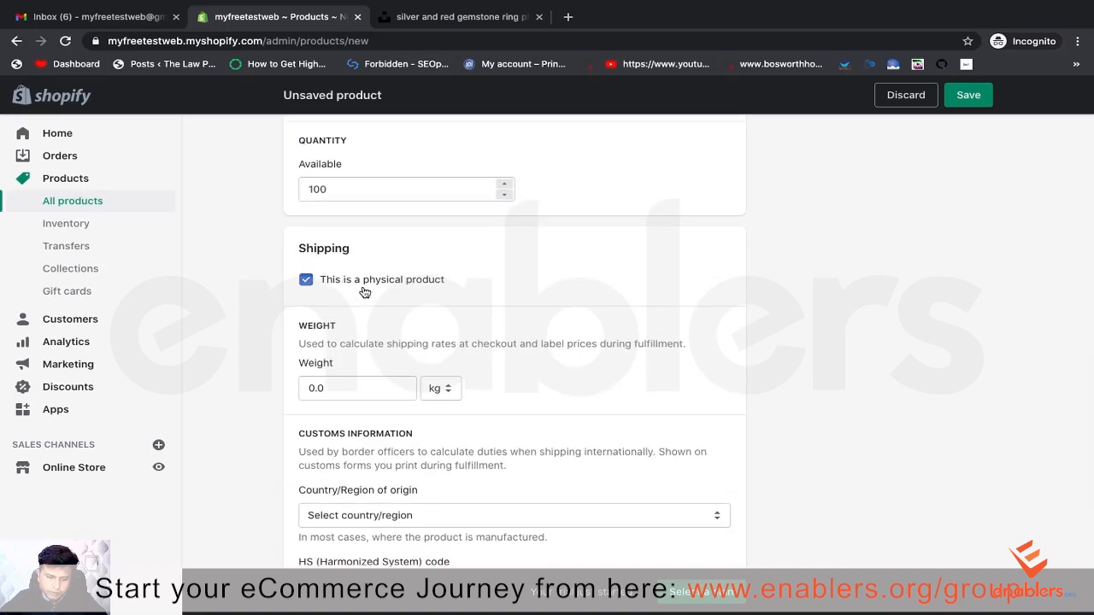
scroll(431, 298, "down", 1)
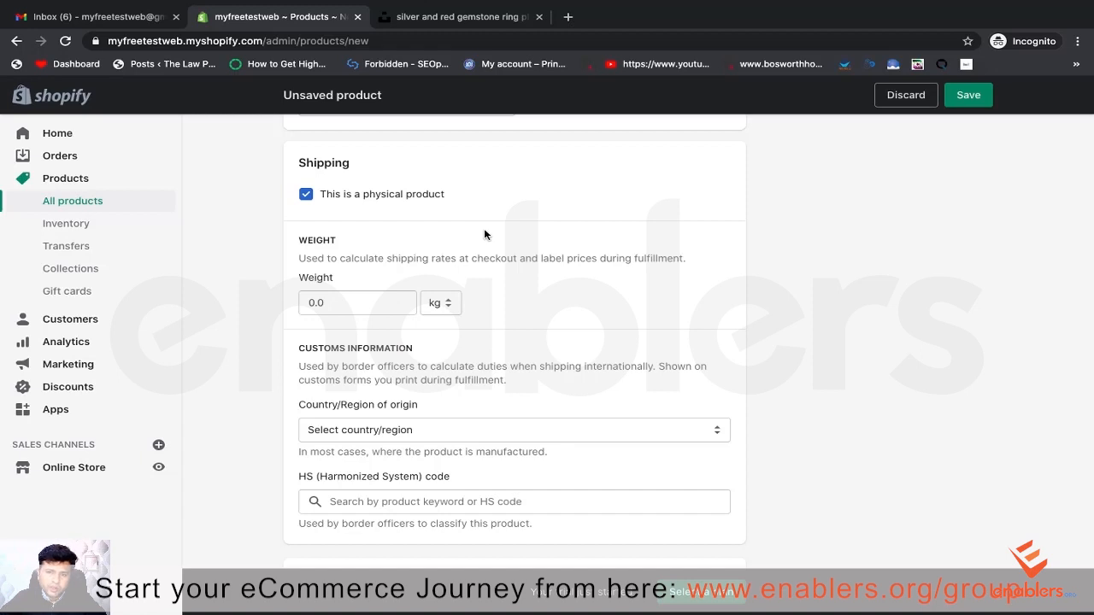
left_click(445, 310)
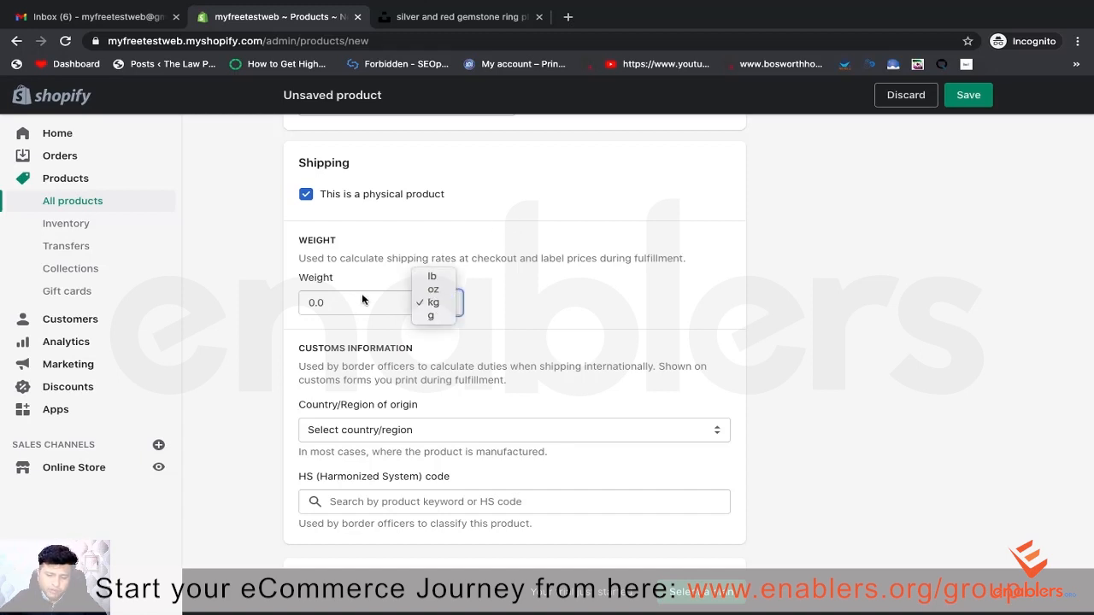
left_click(487, 235)
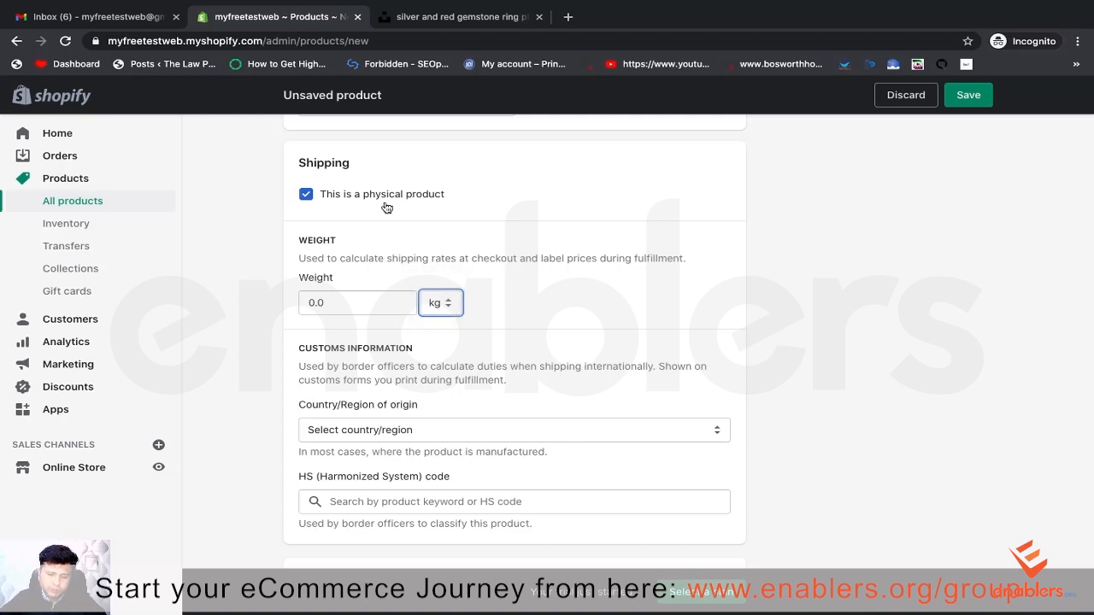
Step: Turn the physical product option off and back on in the shipping settings
left_click(307, 195)
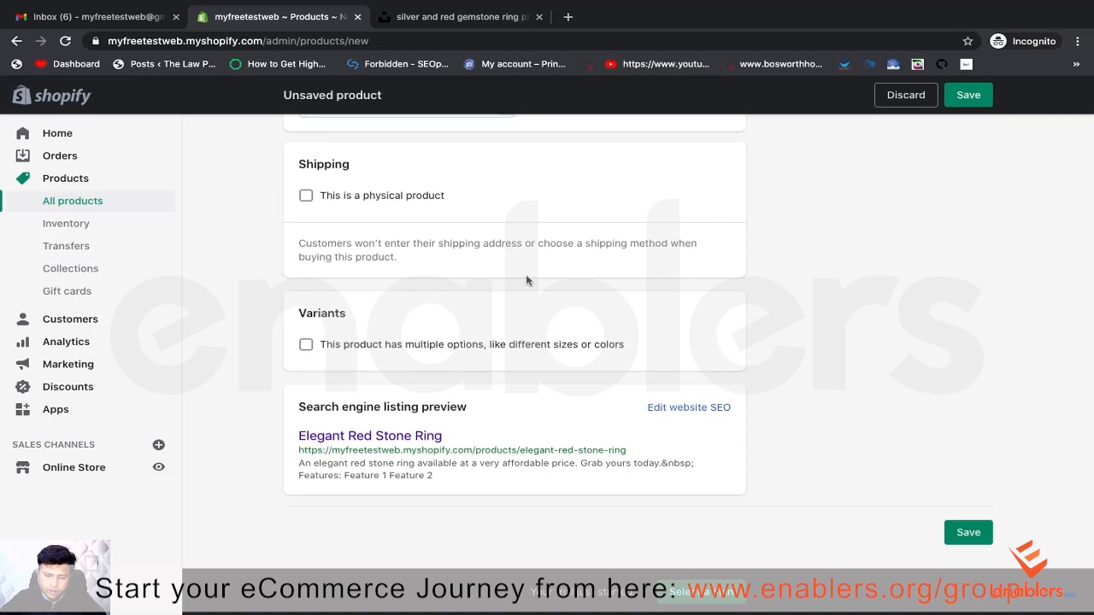
scroll(522, 278, "up", 1)
left_click(363, 224)
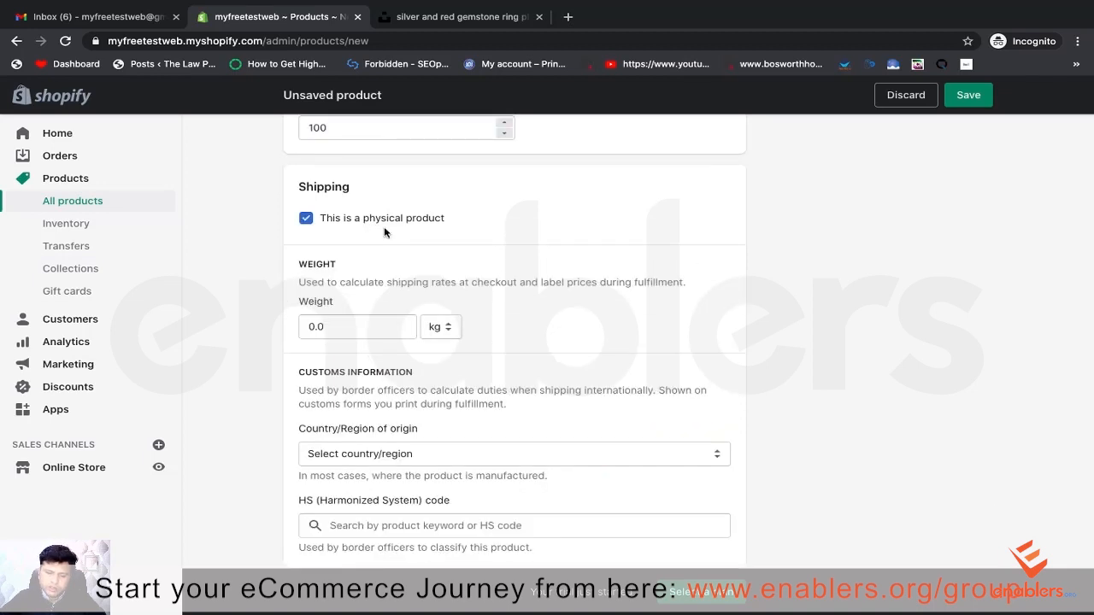
scroll(390, 231, "down", 1)
left_click(362, 236)
Step: Change the shipping weight unit to grams and set the product's weight to 0.25 g
scroll(362, 236, "down", 1)
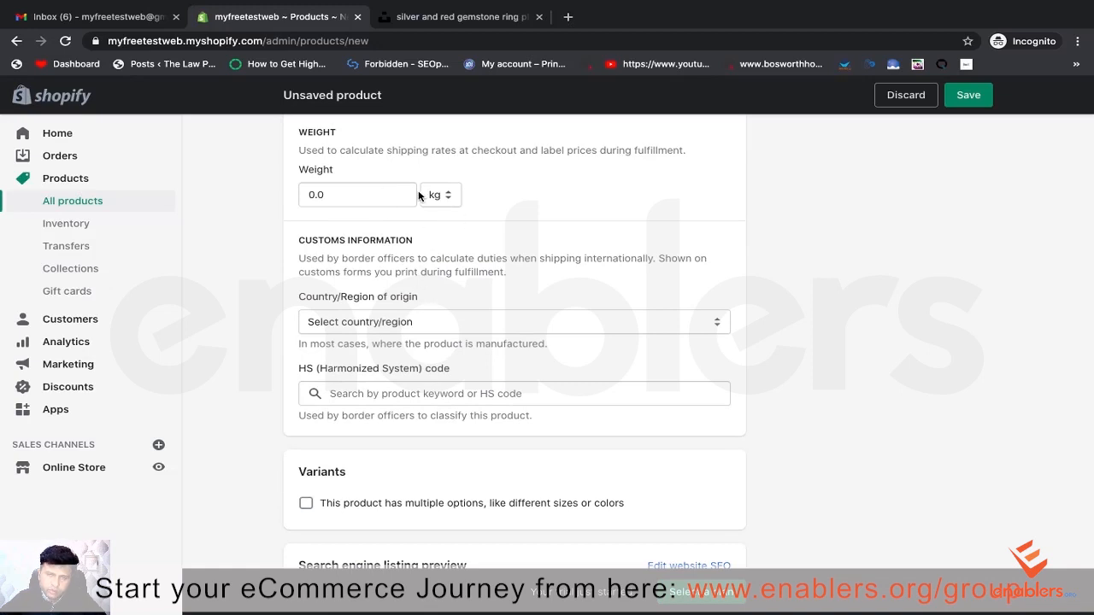
left_click(439, 196)
left_click(437, 208)
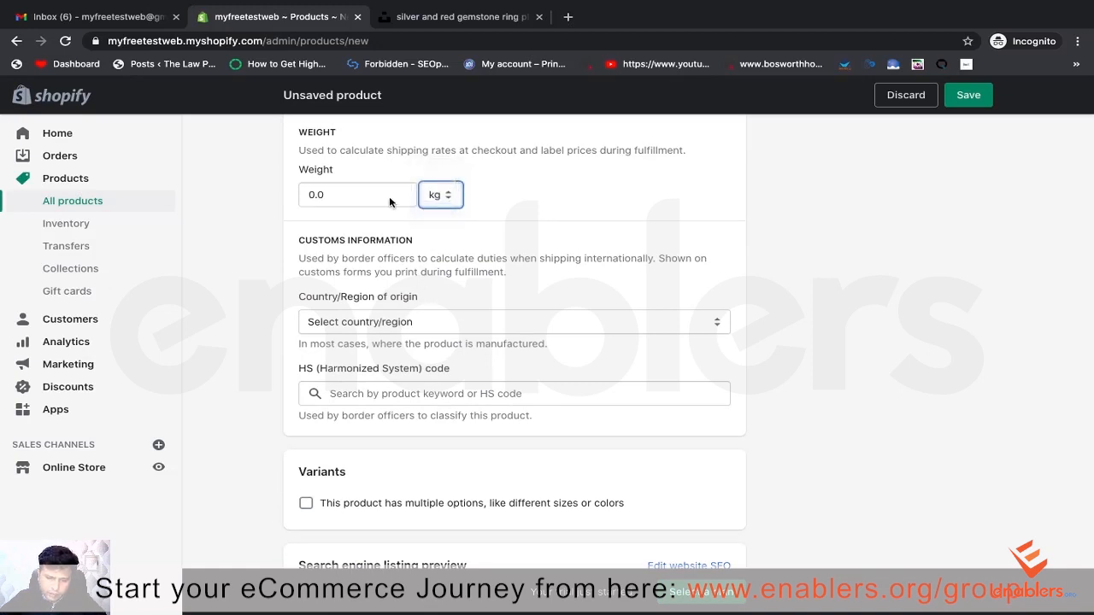
left_click(365, 187)
double_click(365, 185)
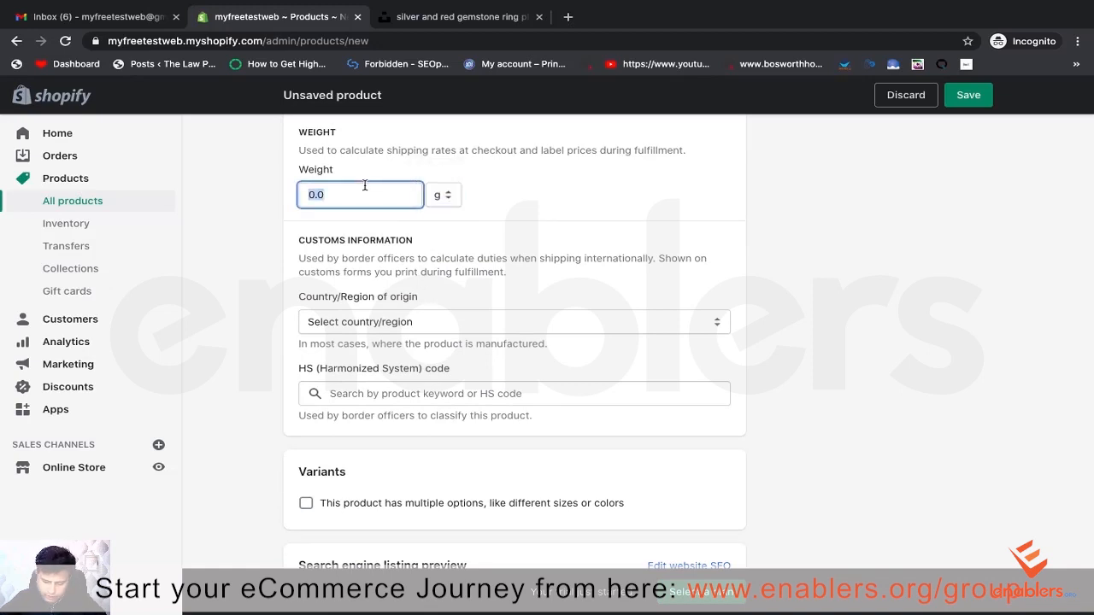
type("0.25")
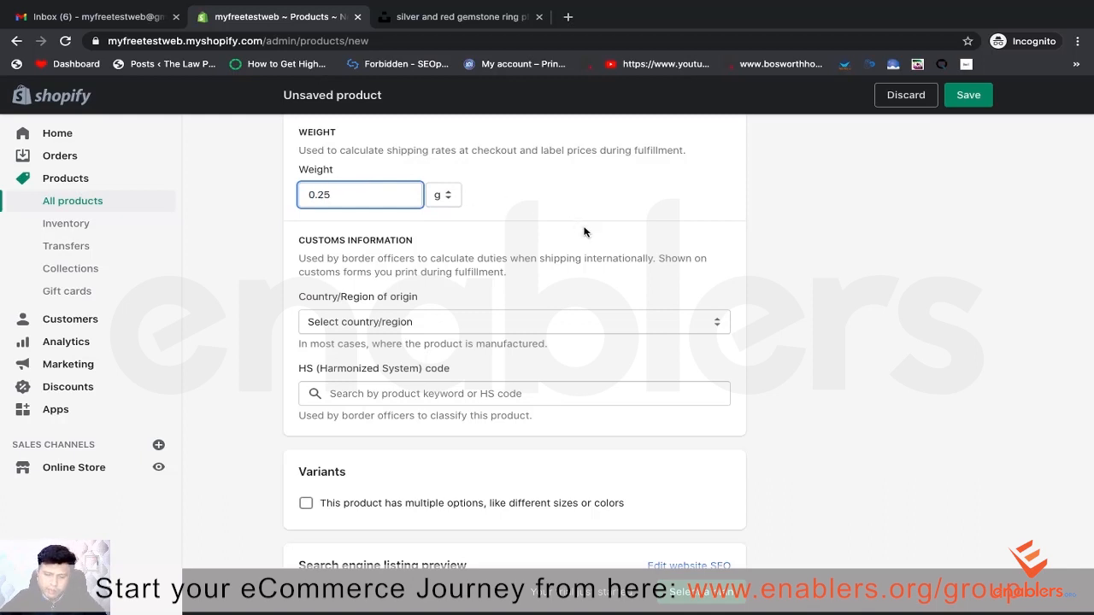
left_click(588, 237)
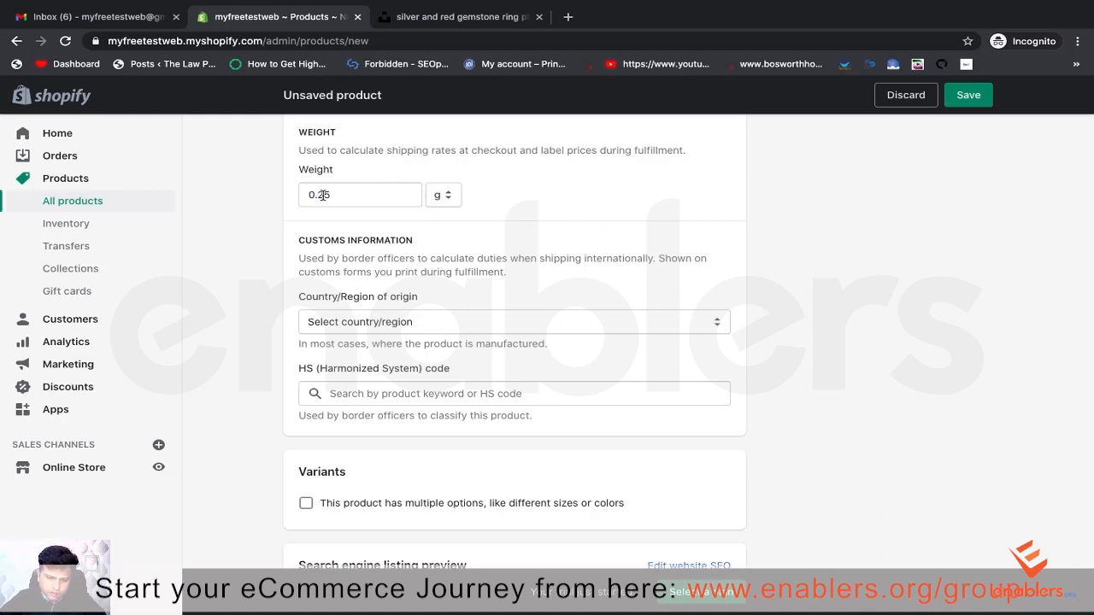
Step: Set the product's shipping weight to 0.05 g
left_click_drag(316, 194, 343, 193)
type("10")
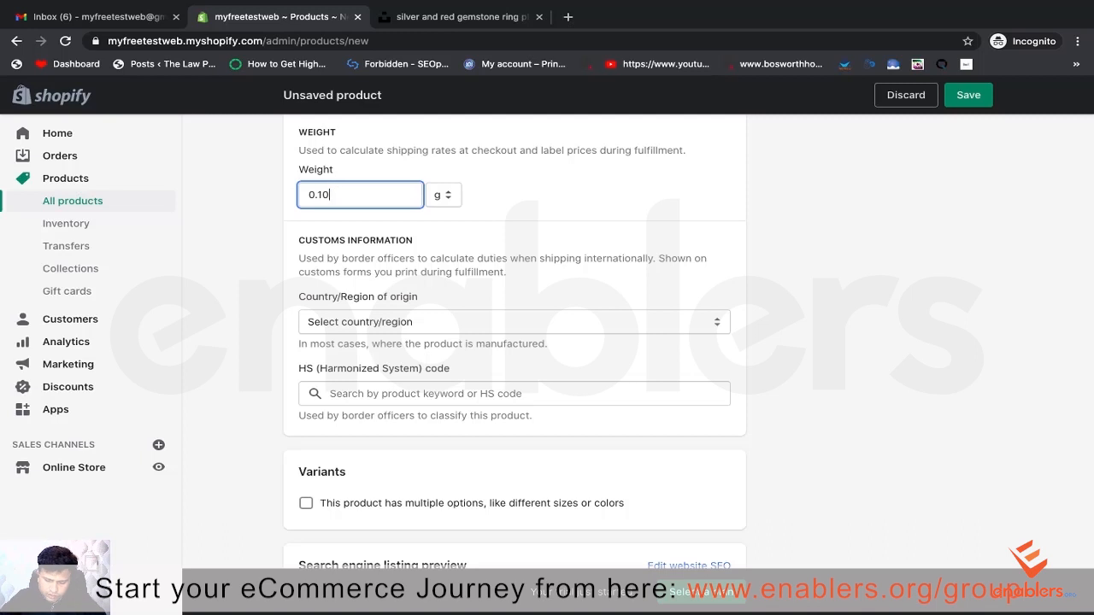
key("BackSpace")
type("05")
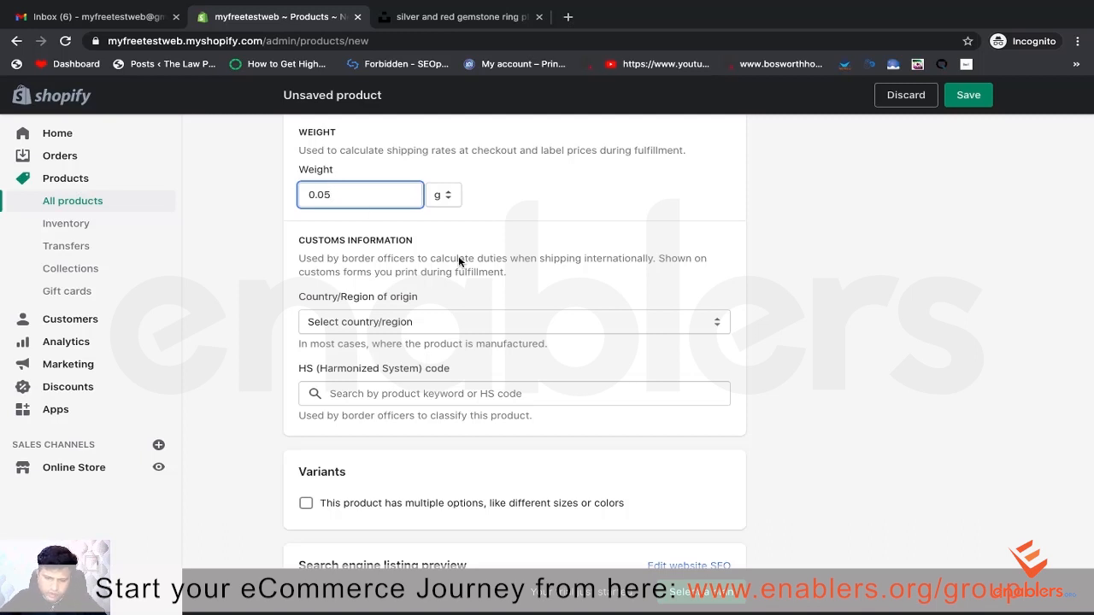
left_click(435, 257)
scroll(435, 259, "down", 1)
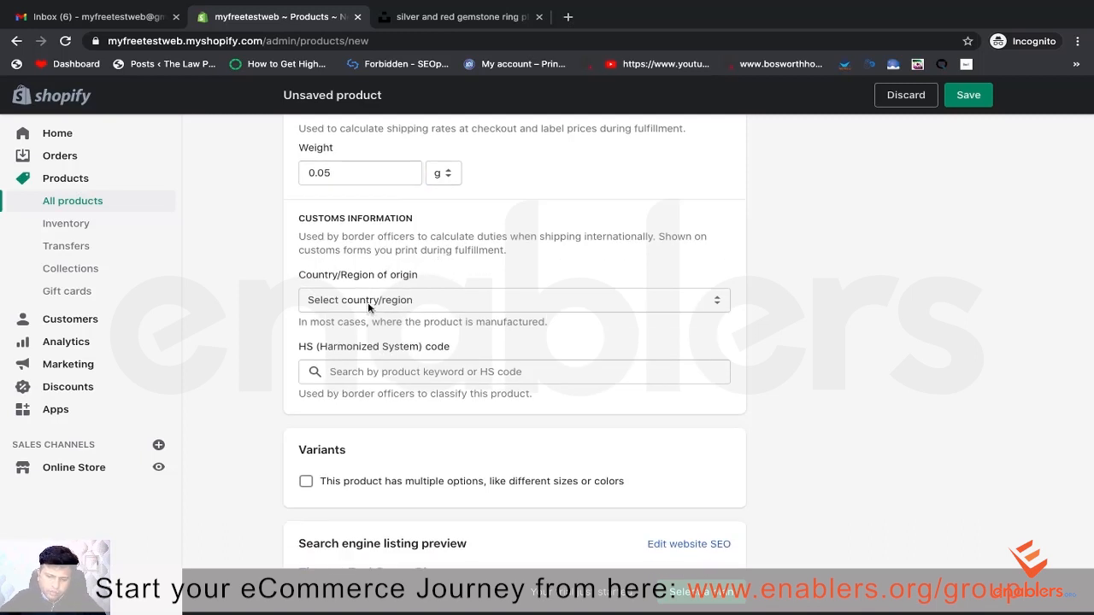
left_click(418, 300)
left_click(523, 269)
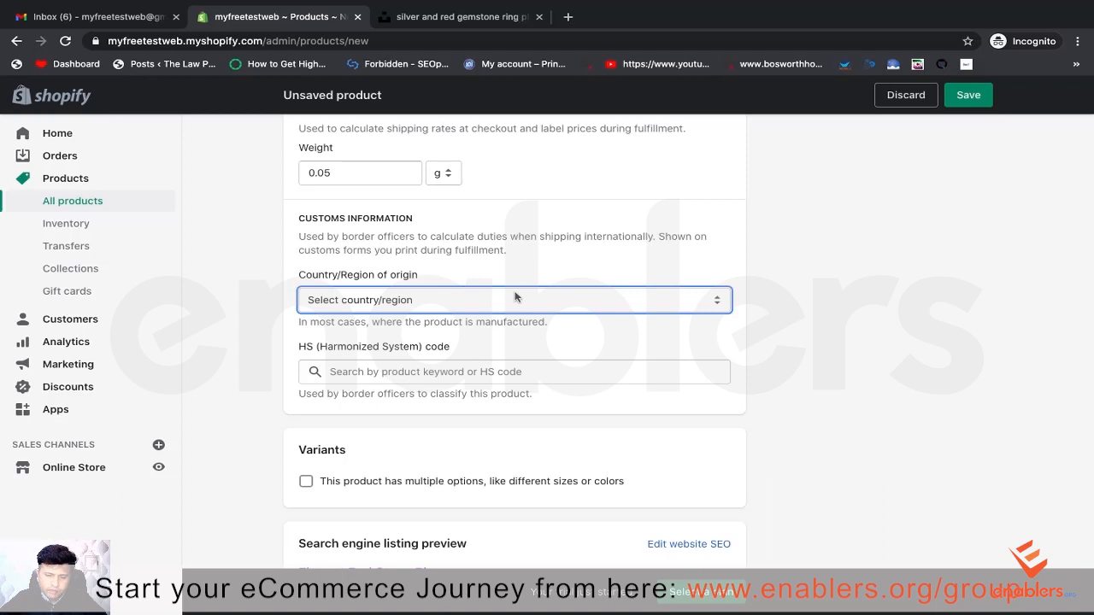
scroll(515, 297, "up", 2)
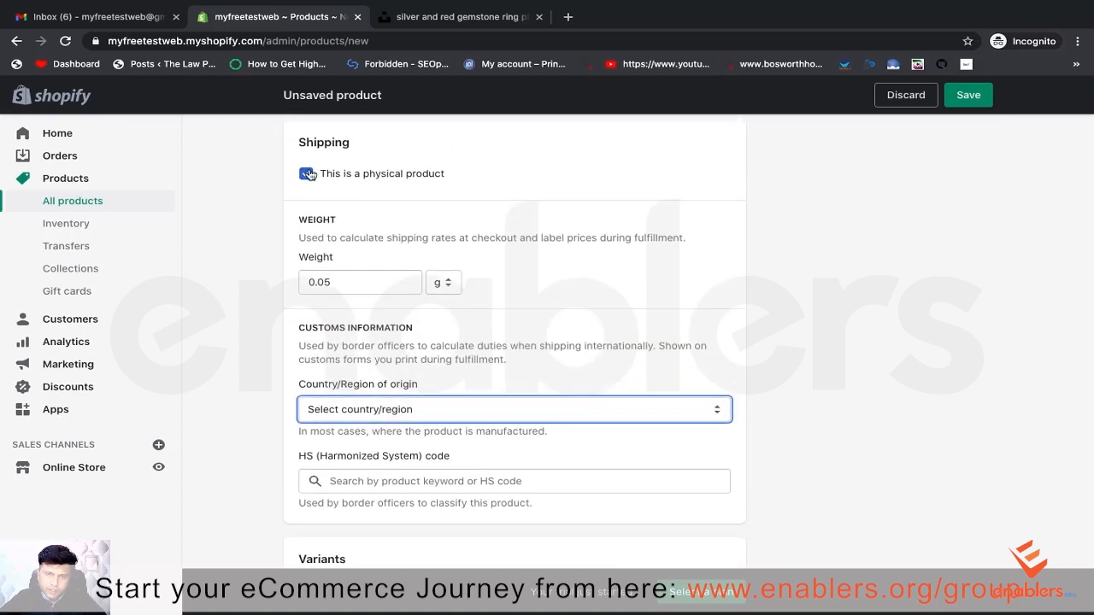
left_click(407, 410)
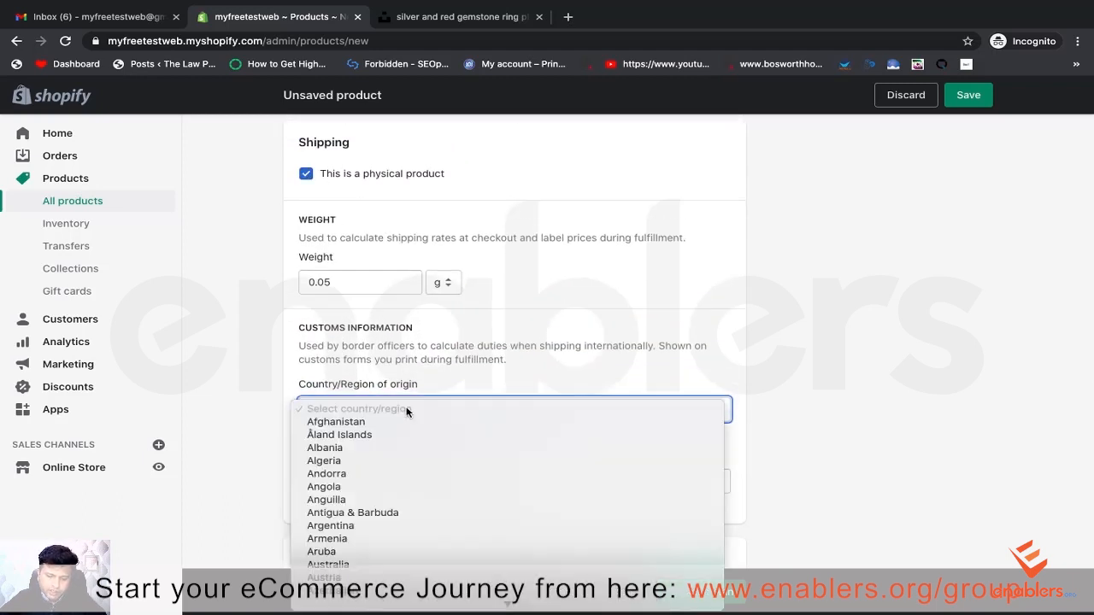
left_click(476, 353)
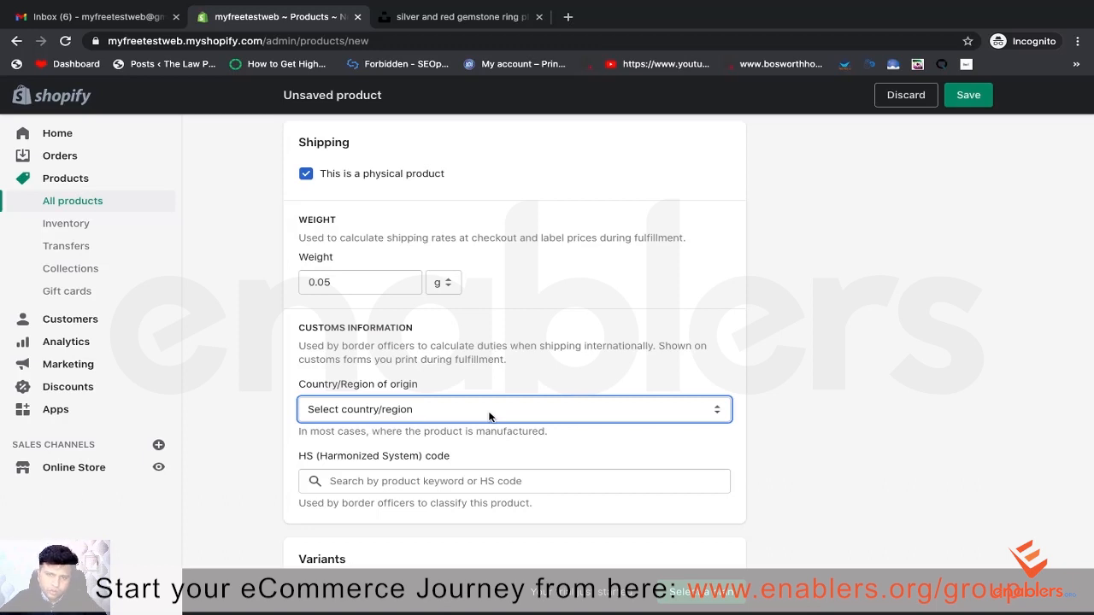
Step: Review the new product's form, including the media, pricing, shipping, variants and search engine listing preview sections
scroll(495, 412, "down", 3)
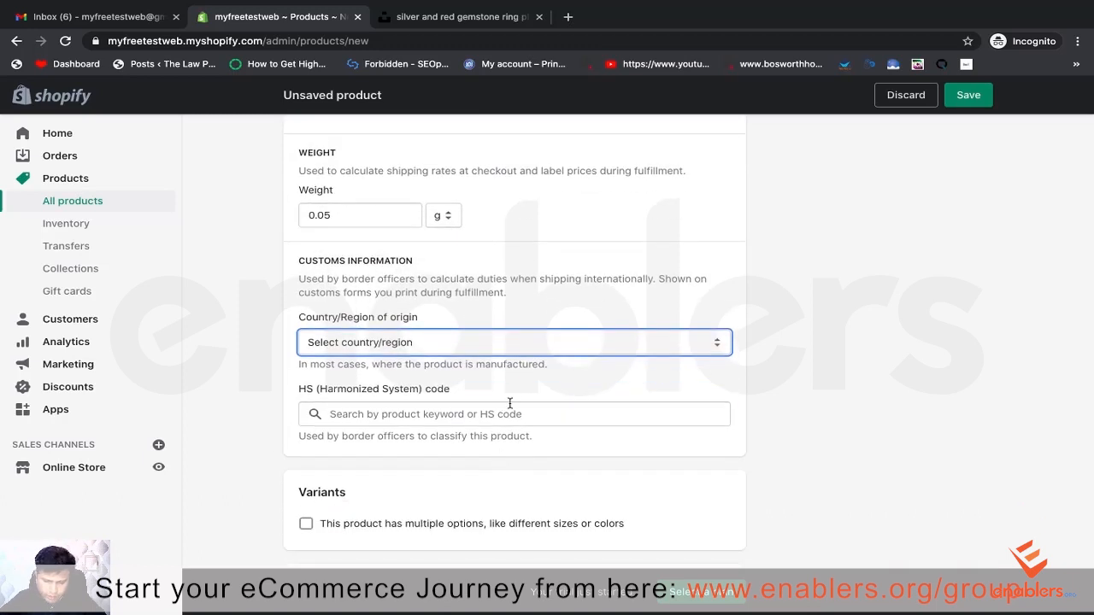
scroll(510, 408, "down", 2)
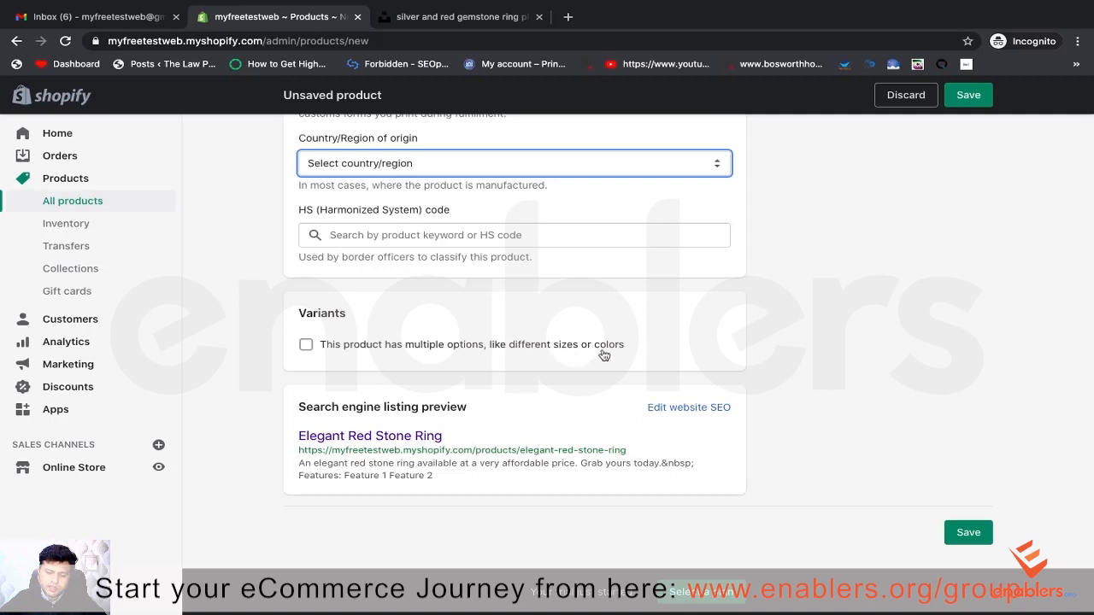
scroll(606, 355, "up", 15)
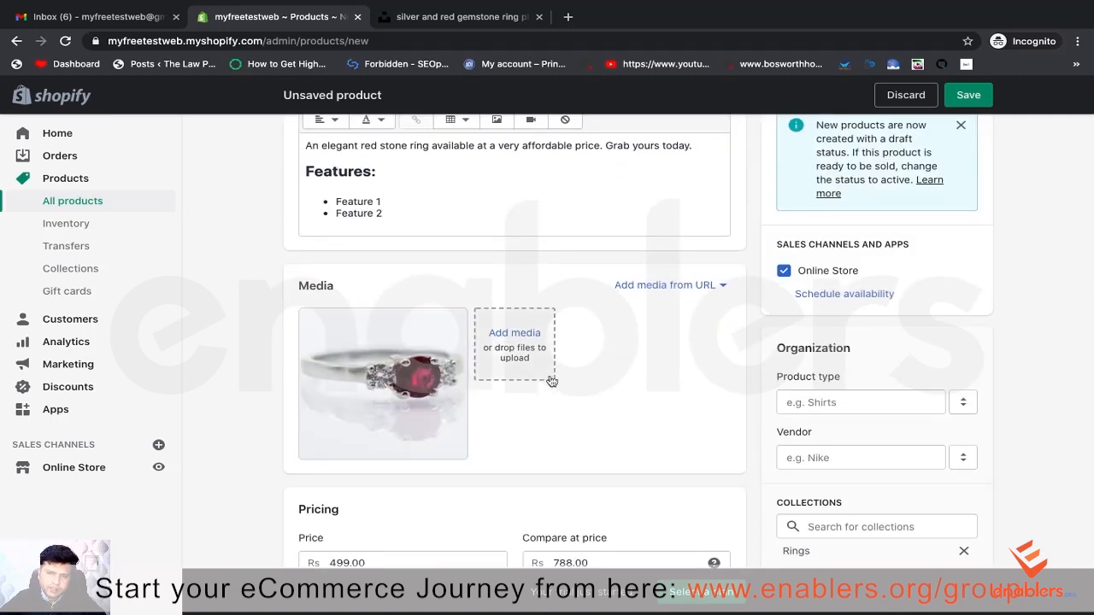
scroll(560, 399, "down", 6)
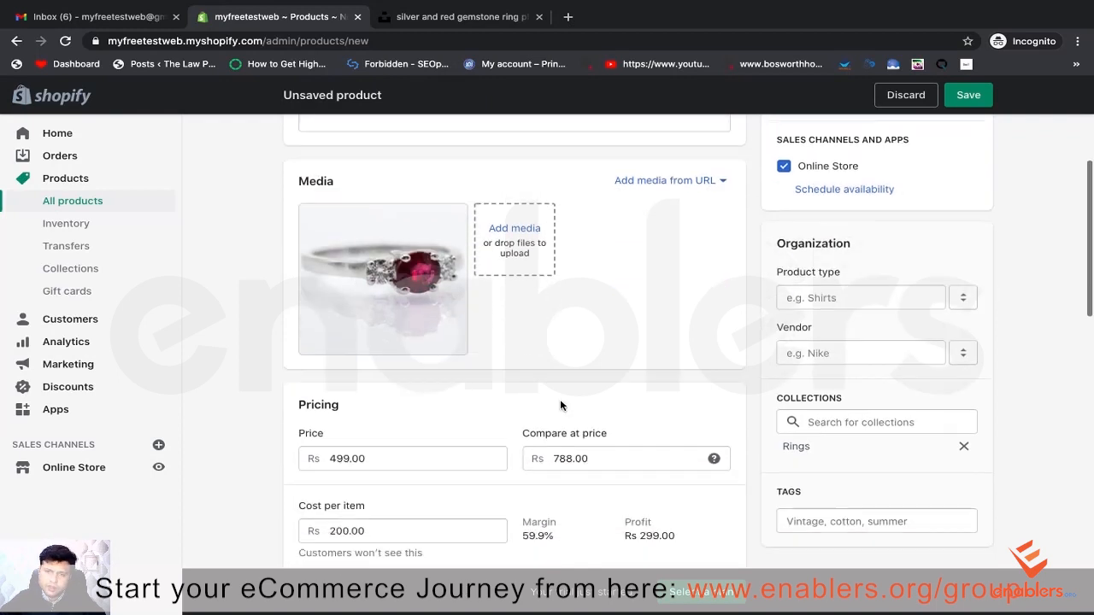
scroll(560, 405, "down", 3)
scroll(560, 405, "down", 3)
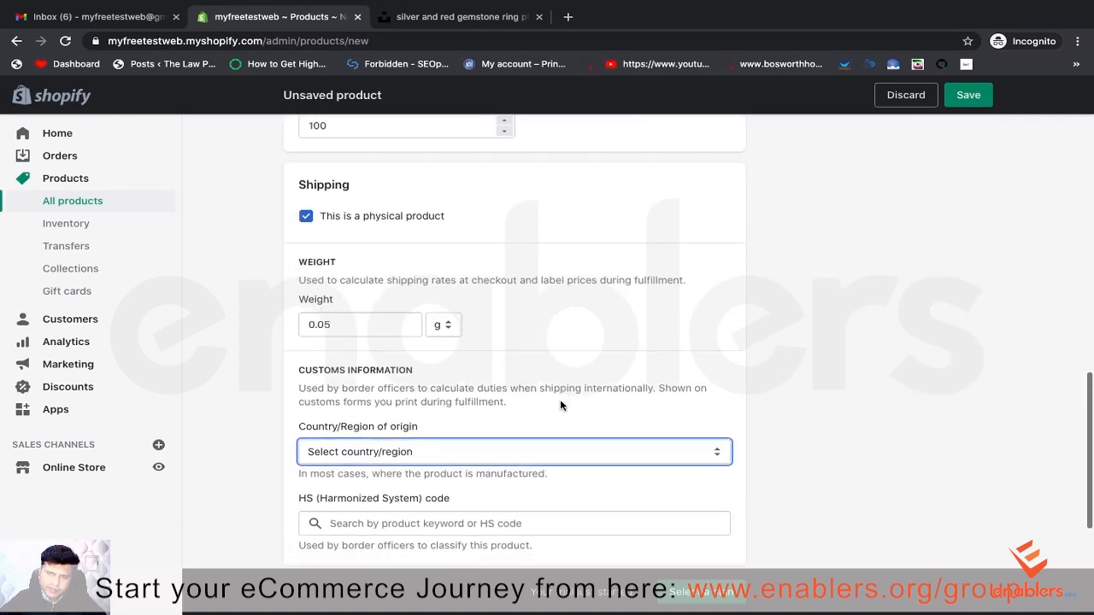
scroll(559, 405, "down", 3)
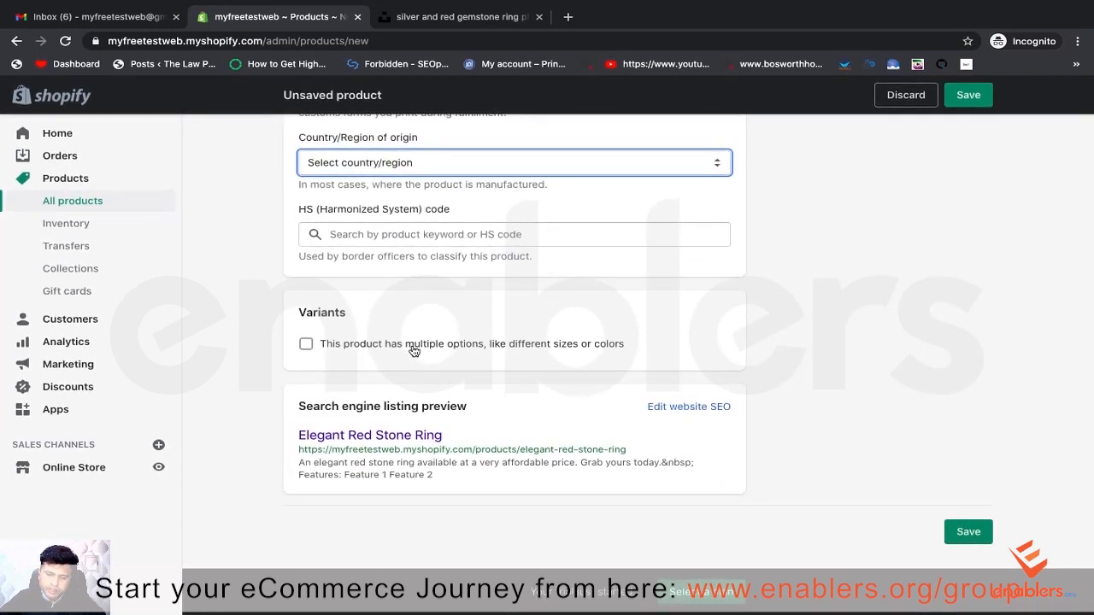
Step: Save the new Elegant Red Stone Ring product
scroll(719, 356, "up", 12)
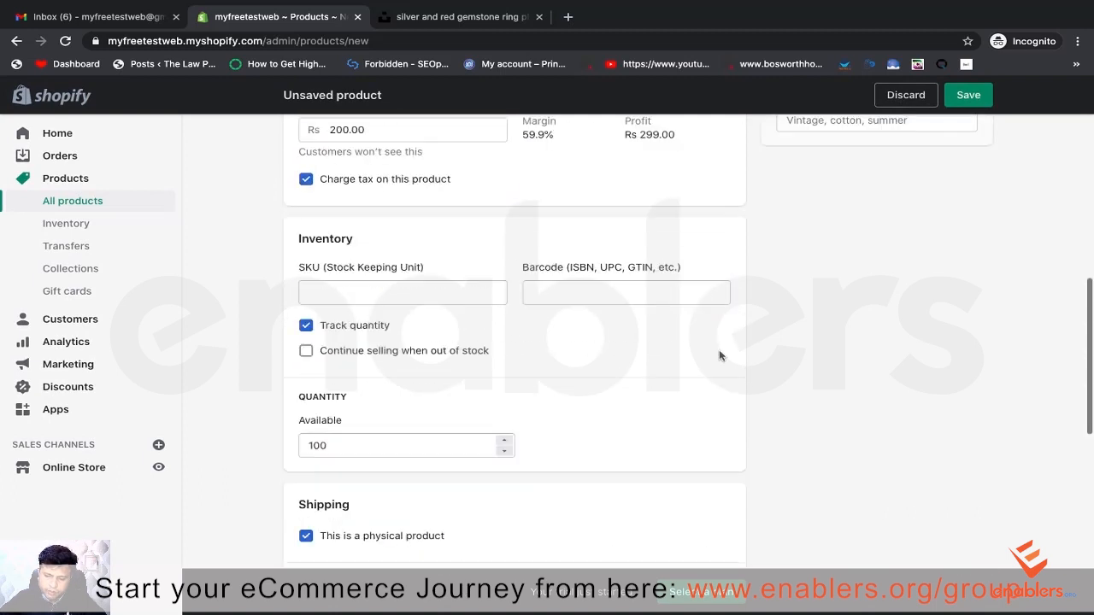
scroll(720, 356, "up", 3)
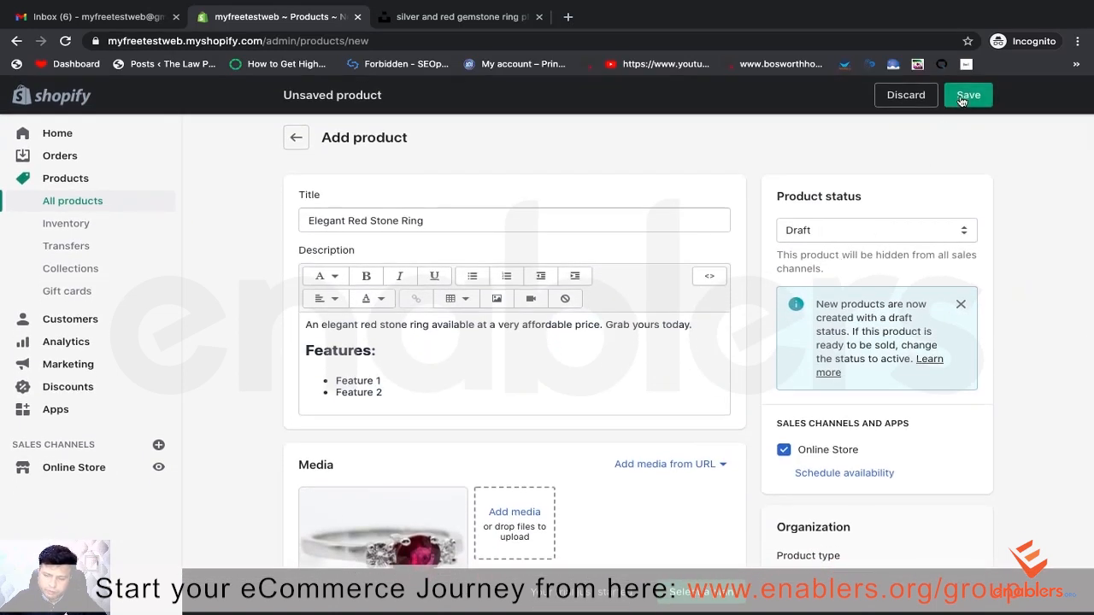
left_click(964, 95)
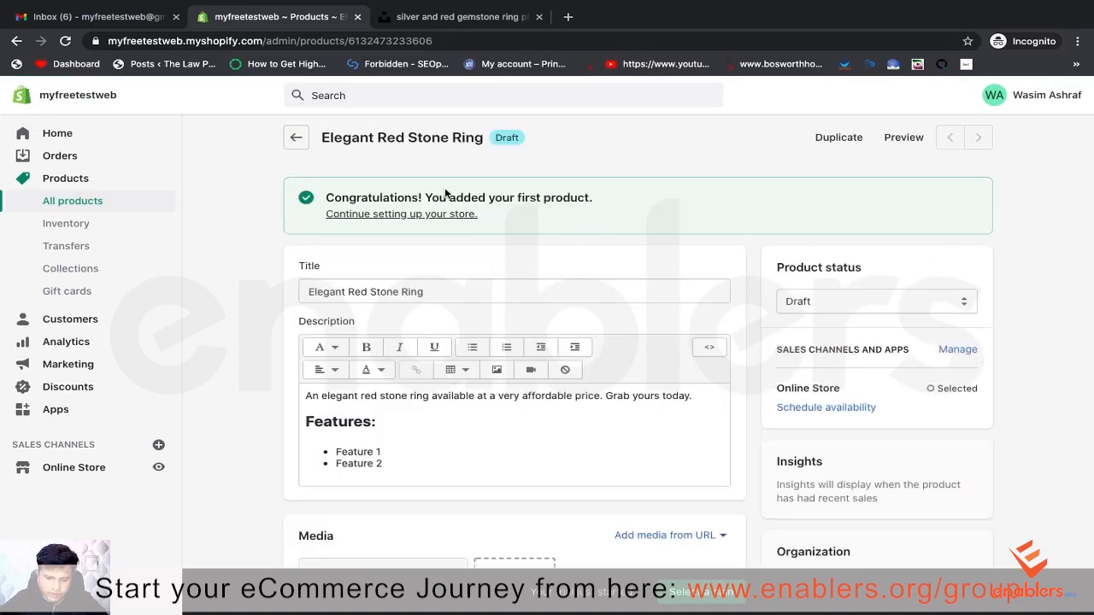
Step: Preview the ring's storefront page, examine its image, price, description and feature list, and close the preview
left_click(909, 143)
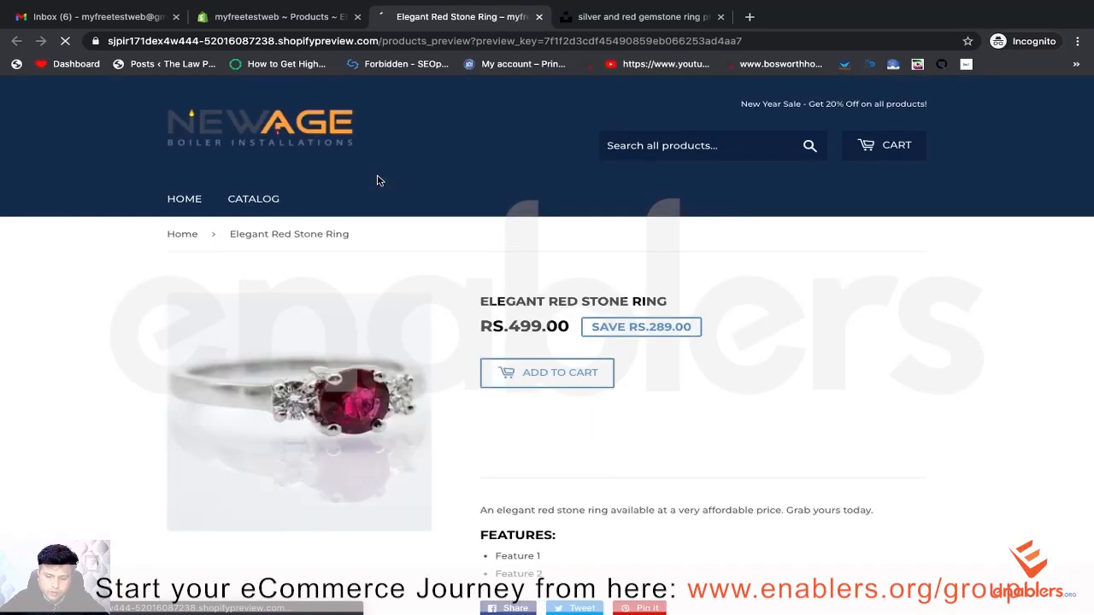
scroll(655, 270, "down", 1)
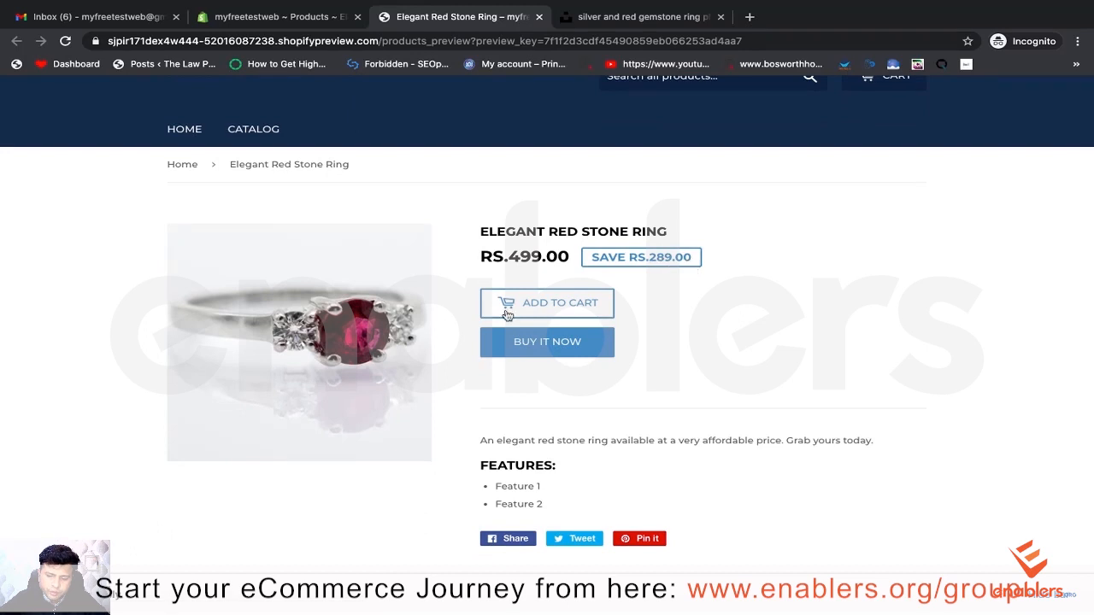
scroll(562, 320, "down", 1)
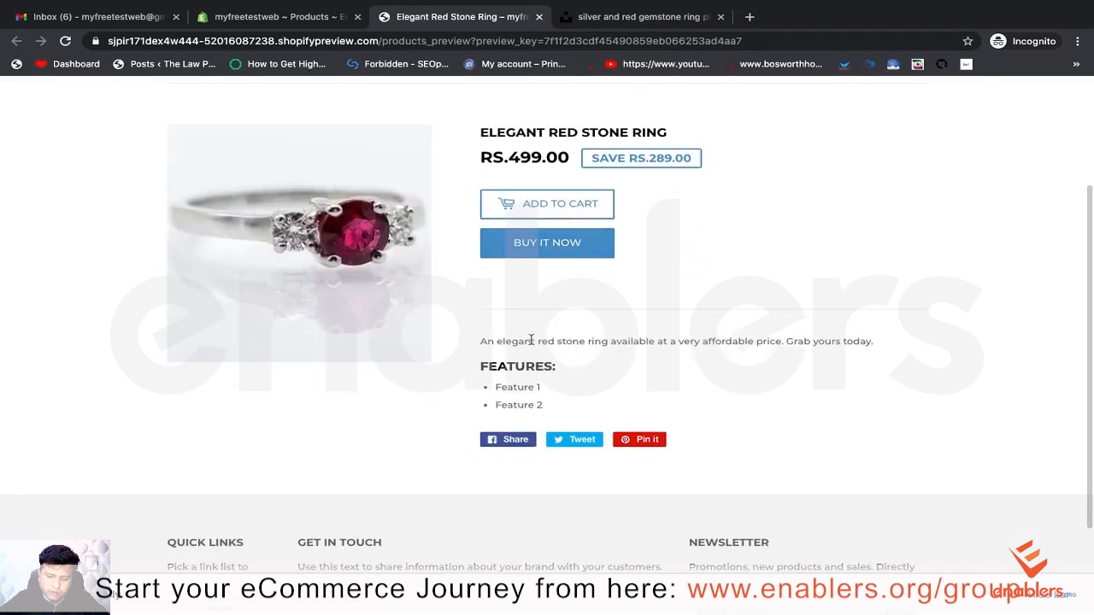
triple_click(530, 340)
left_click_drag(493, 387, 567, 408)
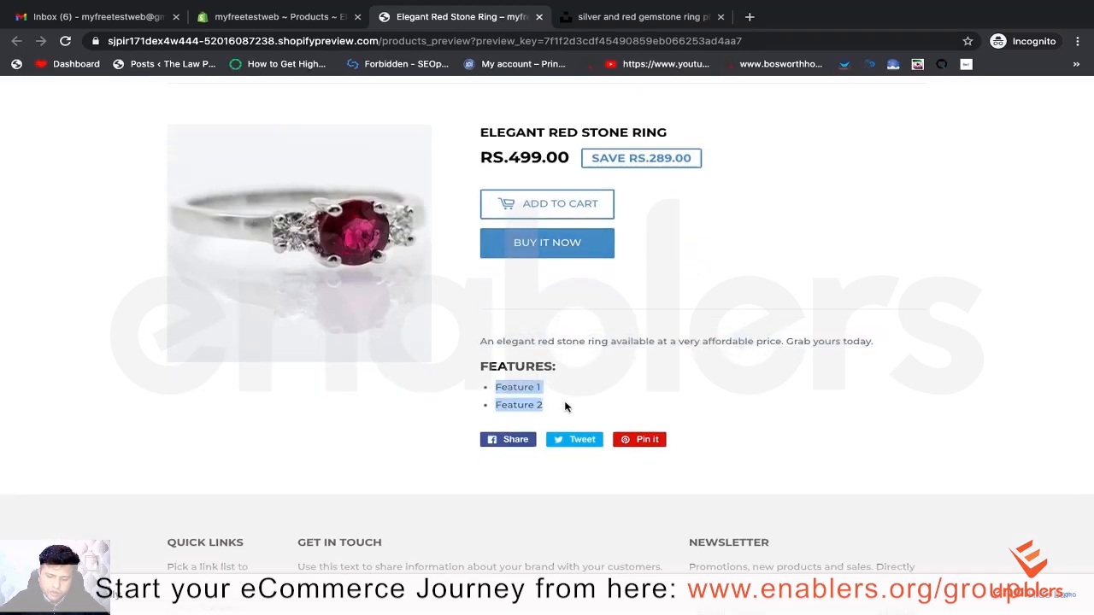
scroll(565, 406, "down", 1)
scroll(565, 407, "up", 1)
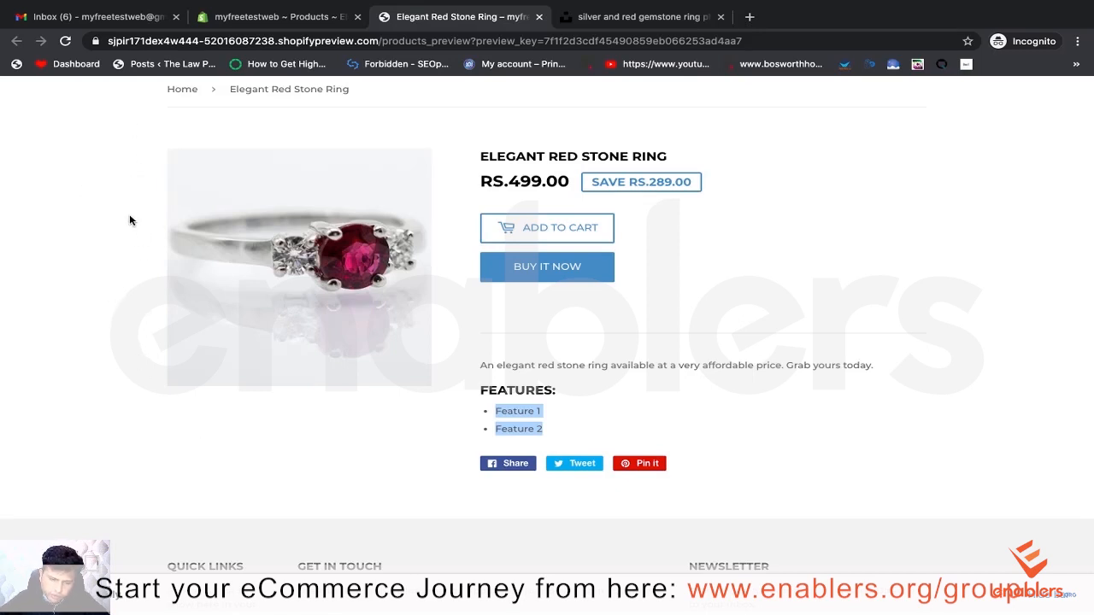
scroll(512, 261, "up", 1)
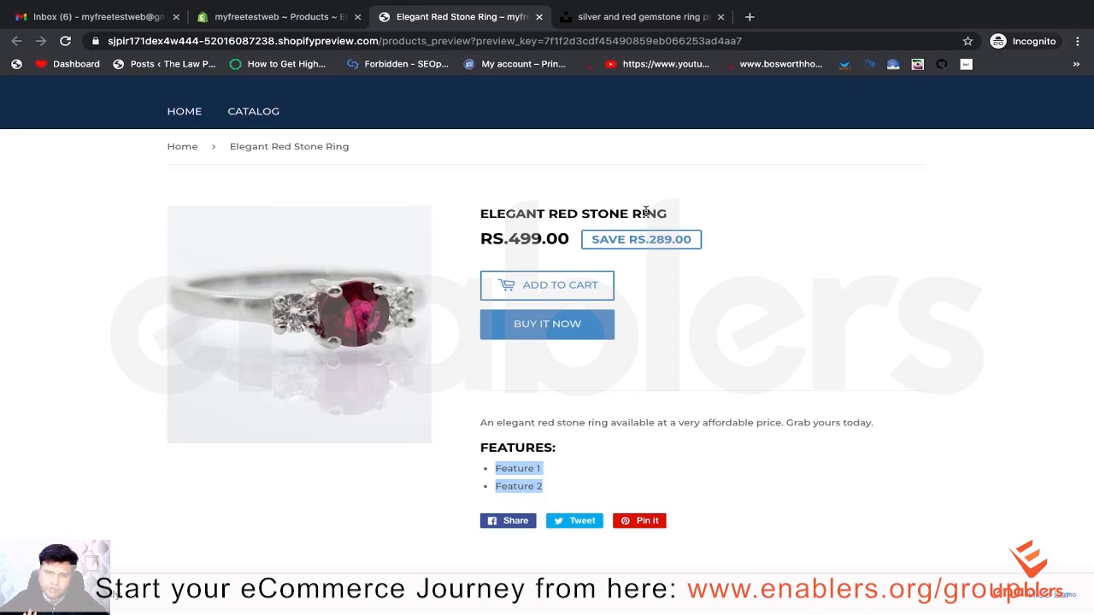
left_click(539, 17)
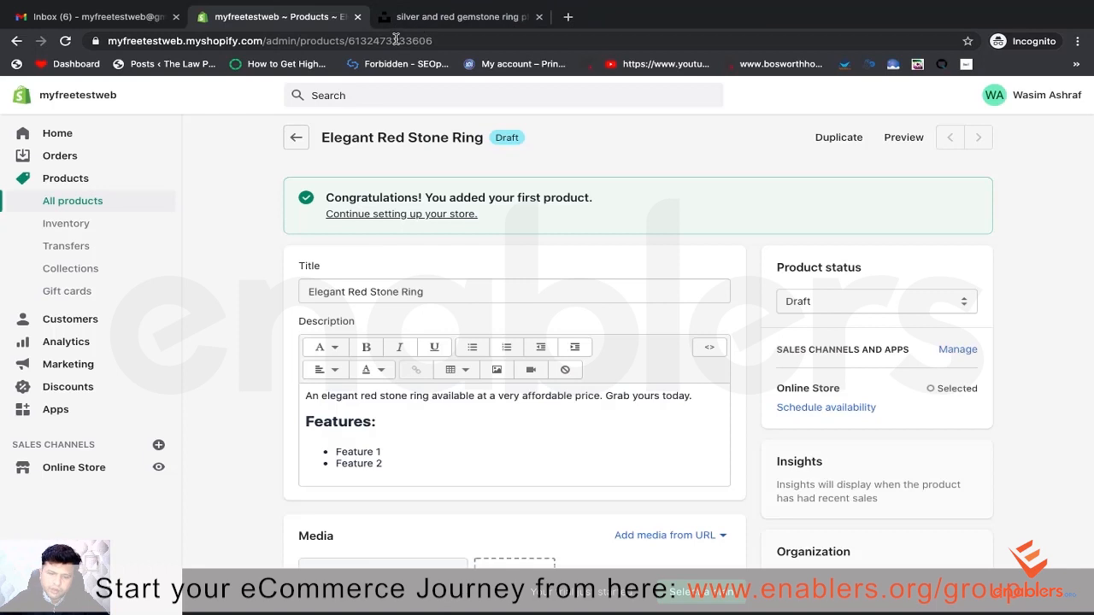
Step: View the live online store and check the Rings section on its home page for the new product
left_click(422, 18)
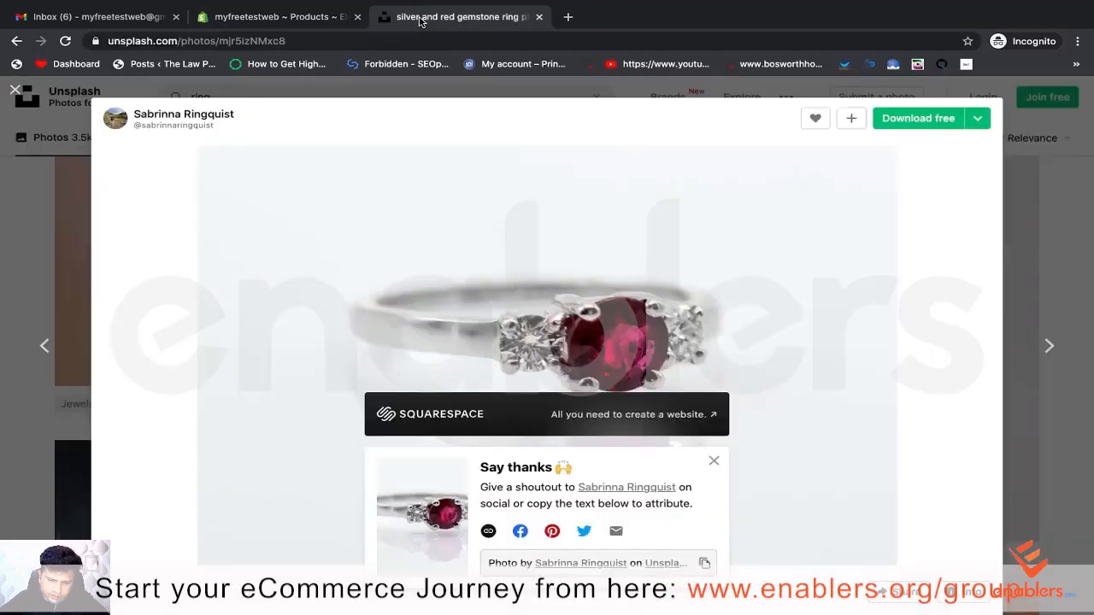
left_click(284, 18)
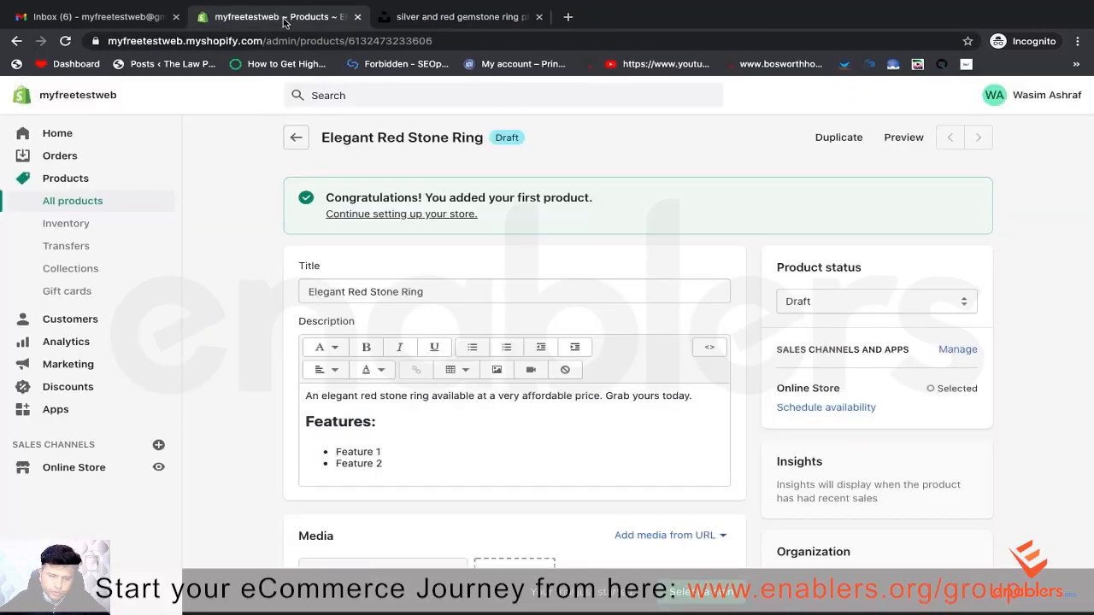
scroll(152, 477, "down", 1)
left_click(158, 469)
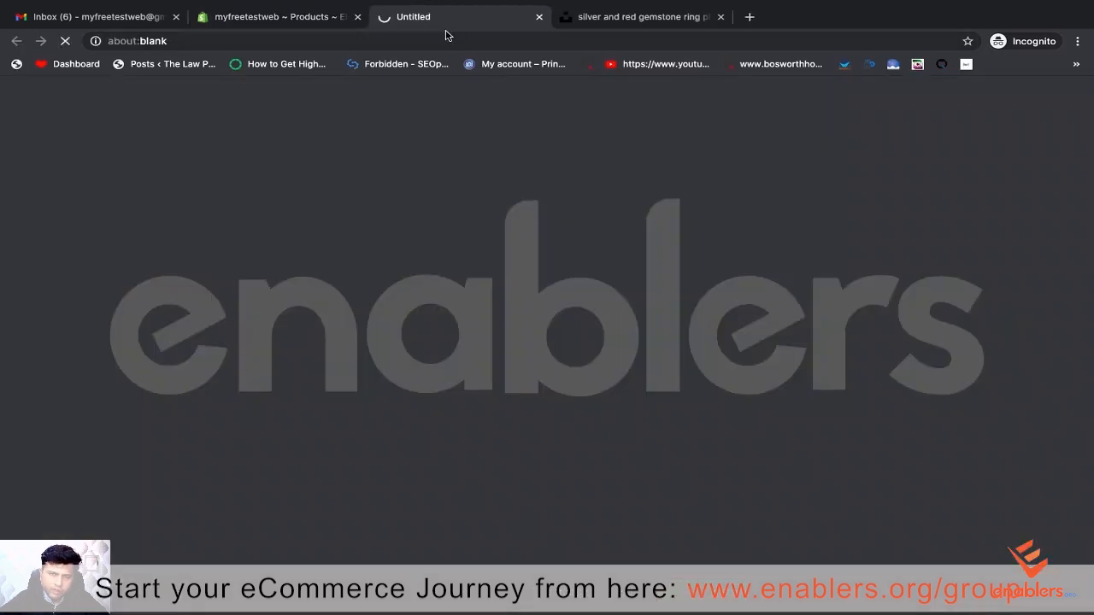
scroll(474, 205, "down", 1)
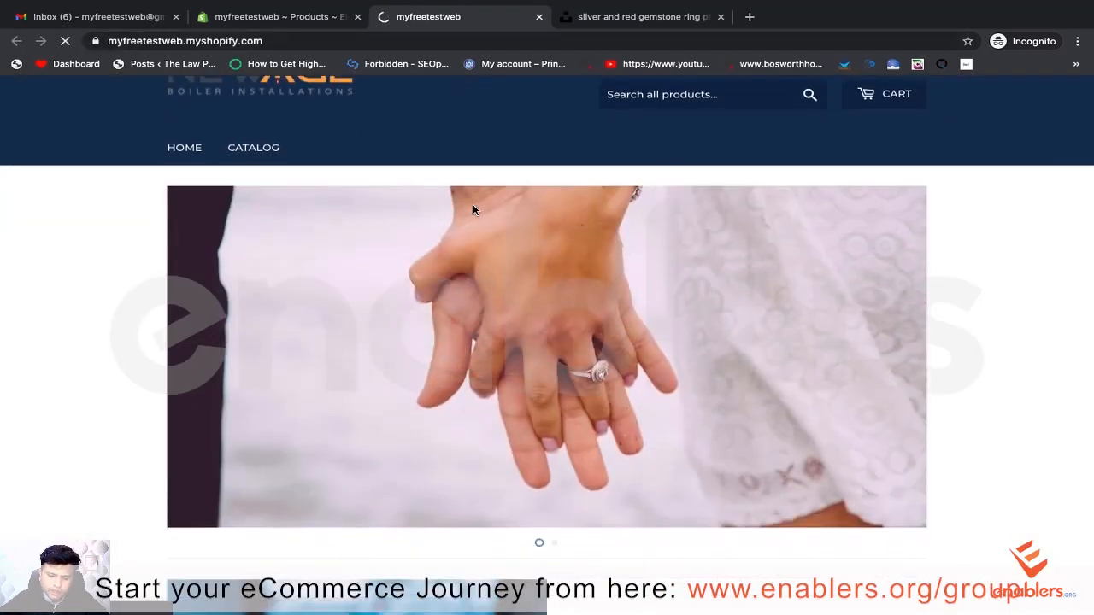
scroll(475, 210, "down", 7)
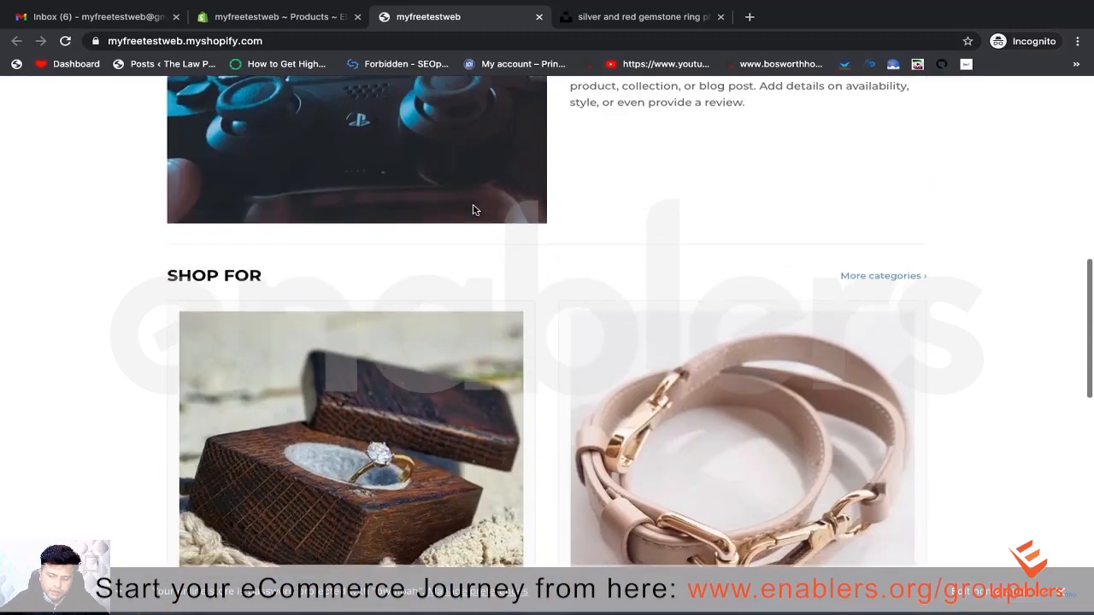
scroll(474, 210, "down", 7)
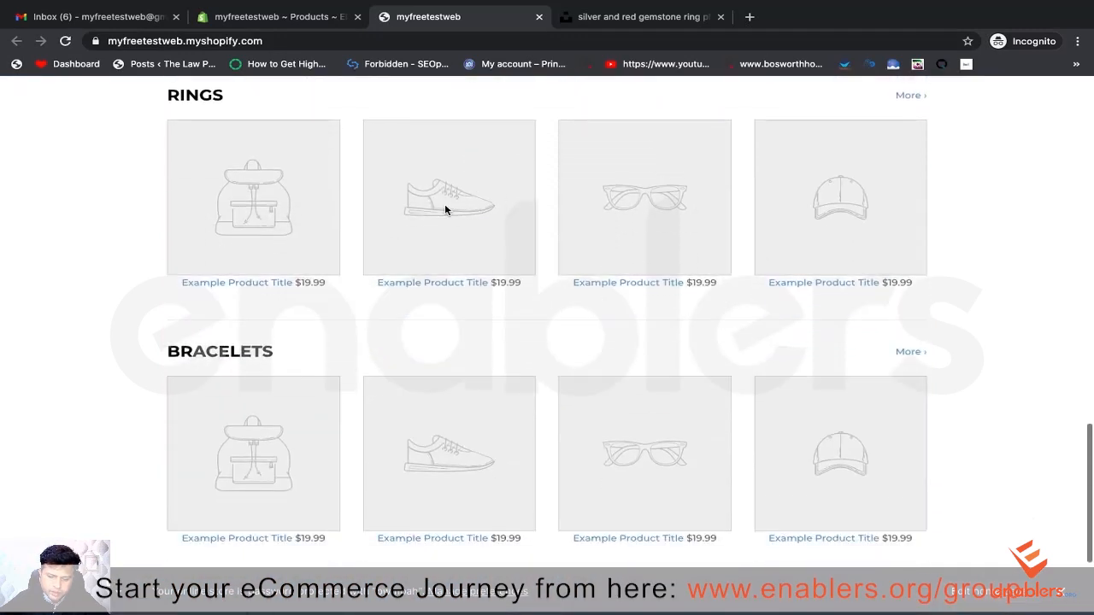
scroll(301, 238, "down", 1)
scroll(302, 238, "up", 2)
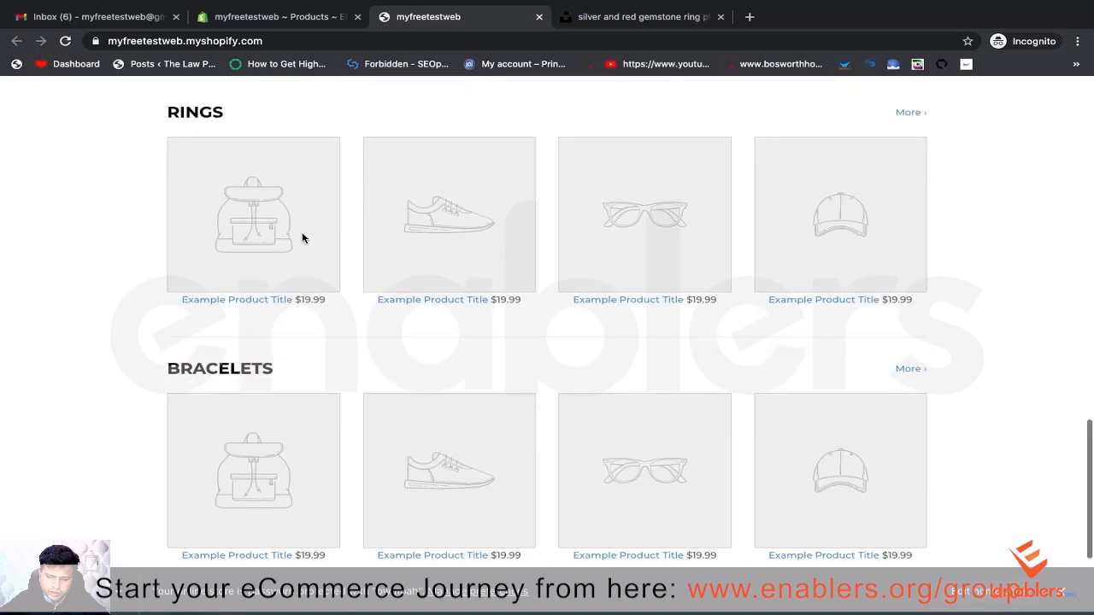
Step: Return to the product in the store admin, set its status to Active and save the change
key("ctrl+shift+Tab")
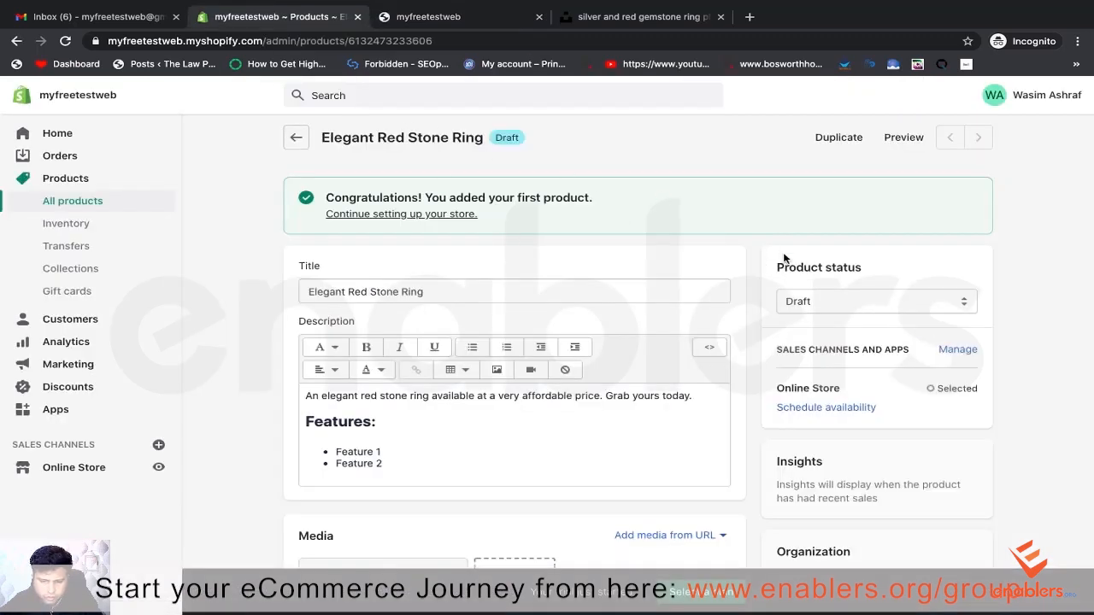
left_click(833, 306)
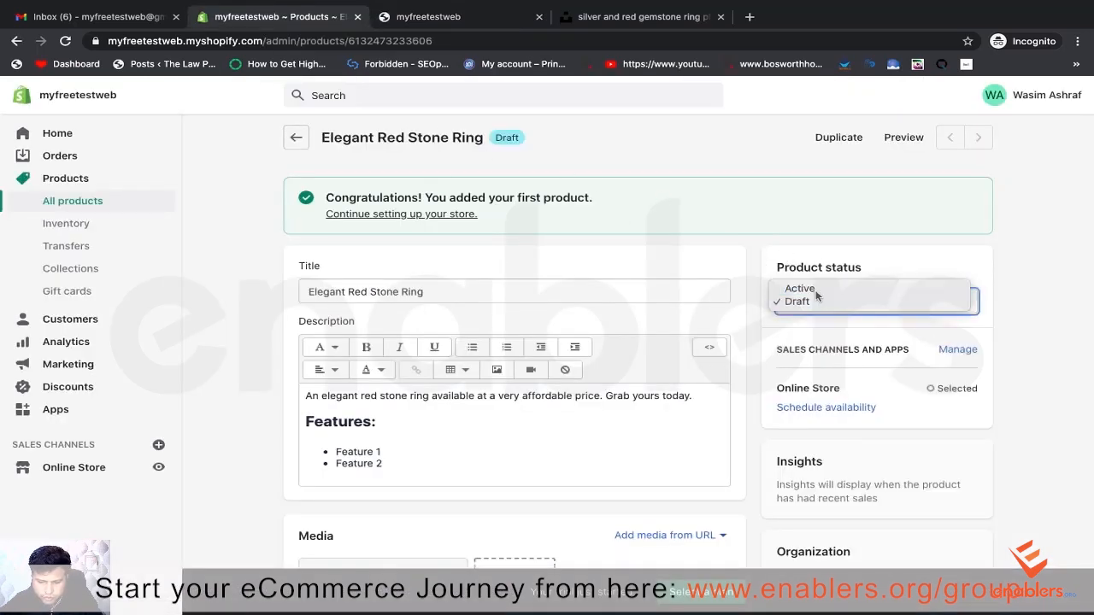
left_click(816, 290)
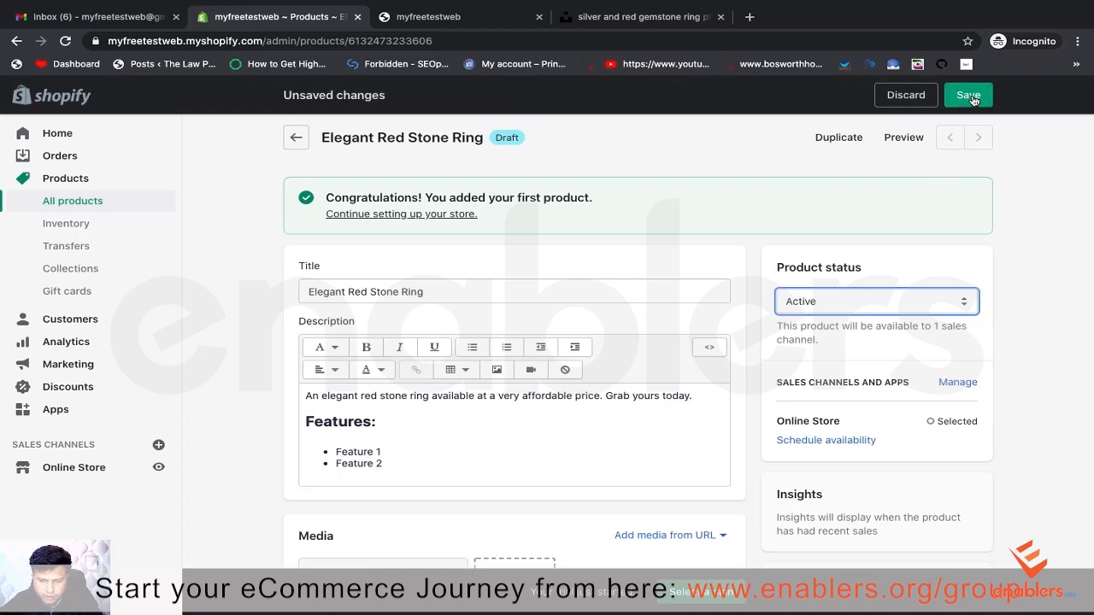
left_click(970, 97)
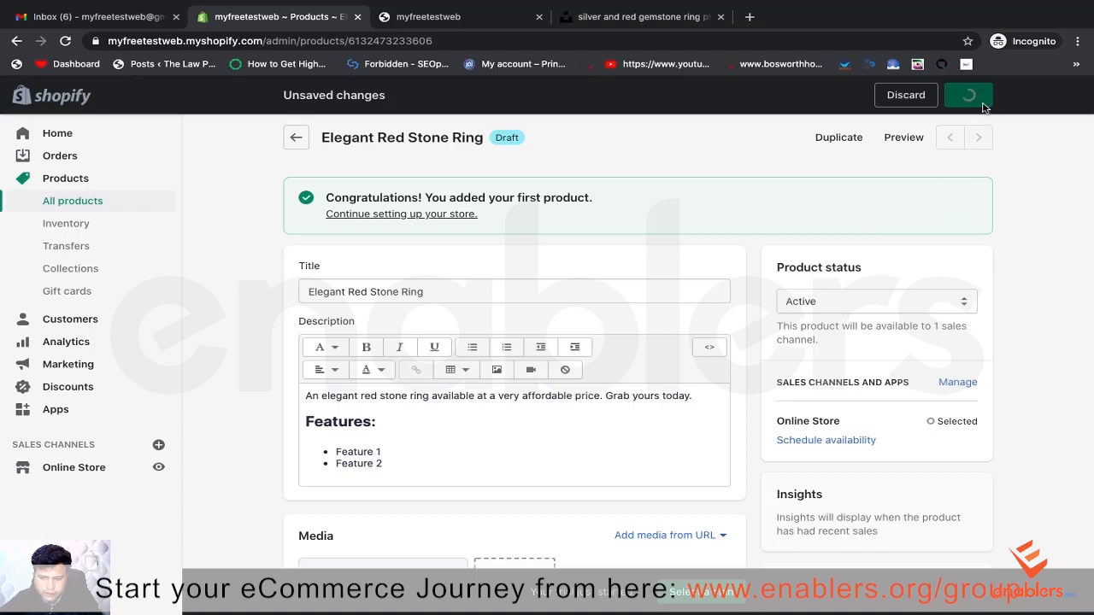
scroll(532, 270, "down", 1)
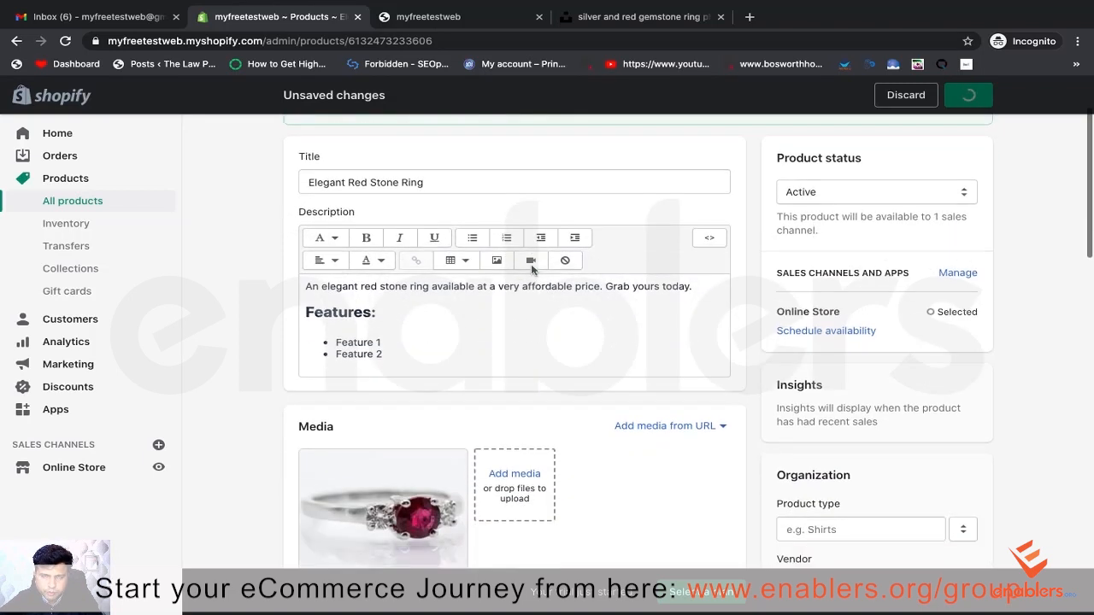
Step: Look over the ring's product page in the admin, from title, description and status through inventory quantity and shipping weight
scroll(531, 270, "down", 3)
scroll(531, 266, "up", 5)
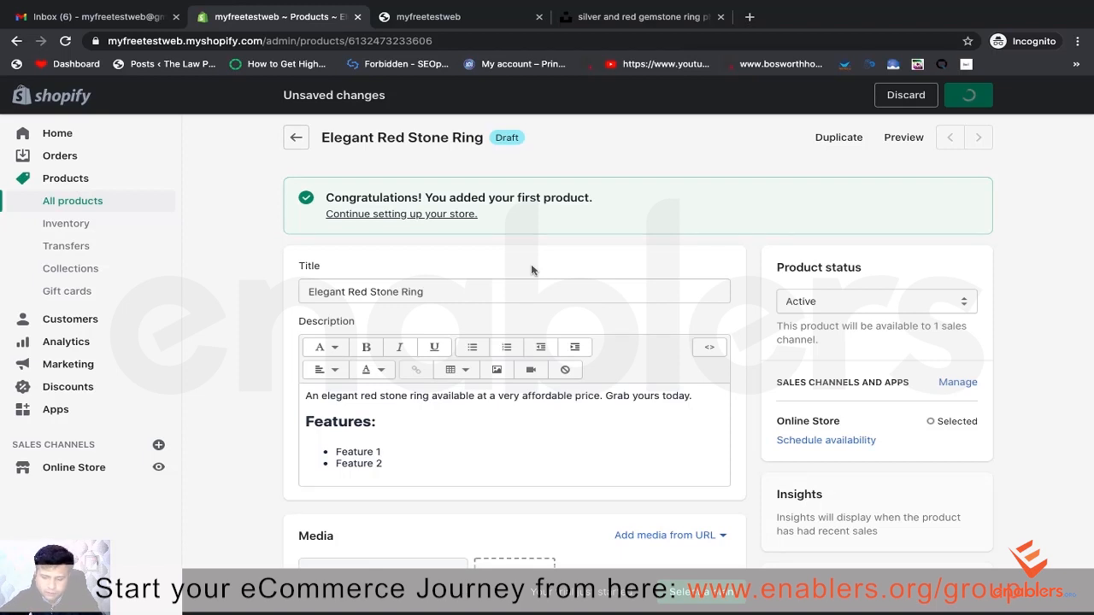
scroll(523, 483, "down", 10)
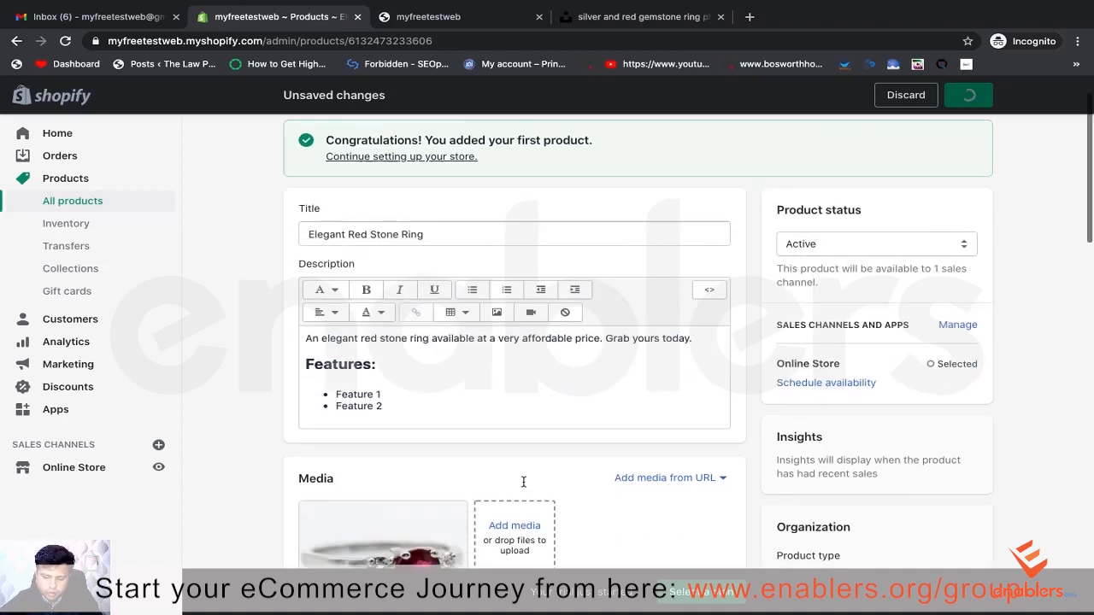
scroll(523, 486, "down", 8)
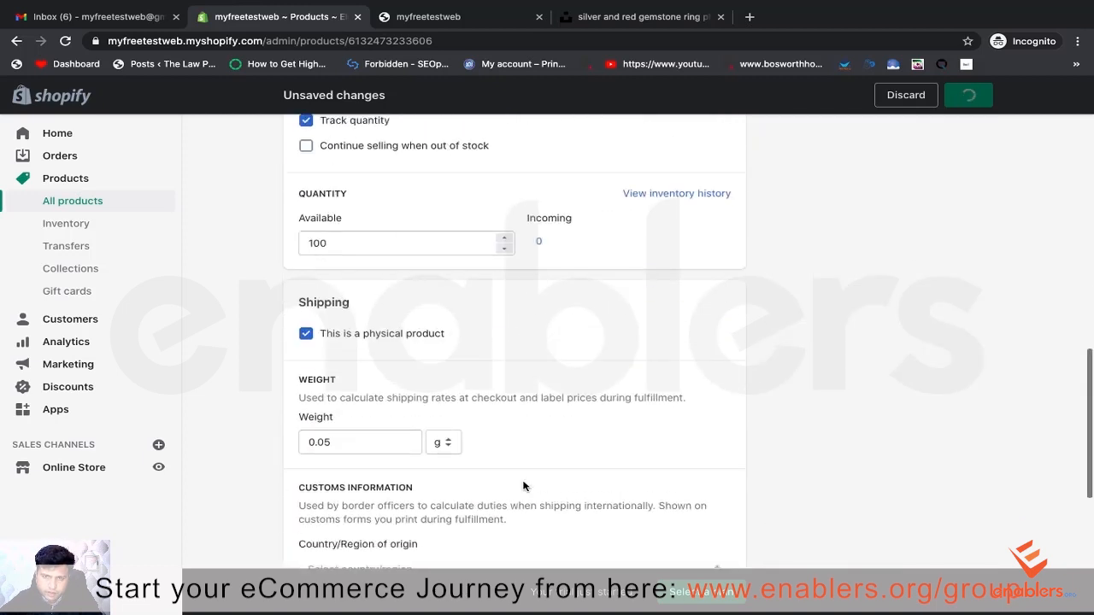
scroll(523, 486, "up", 12)
scroll(523, 486, "up", 5)
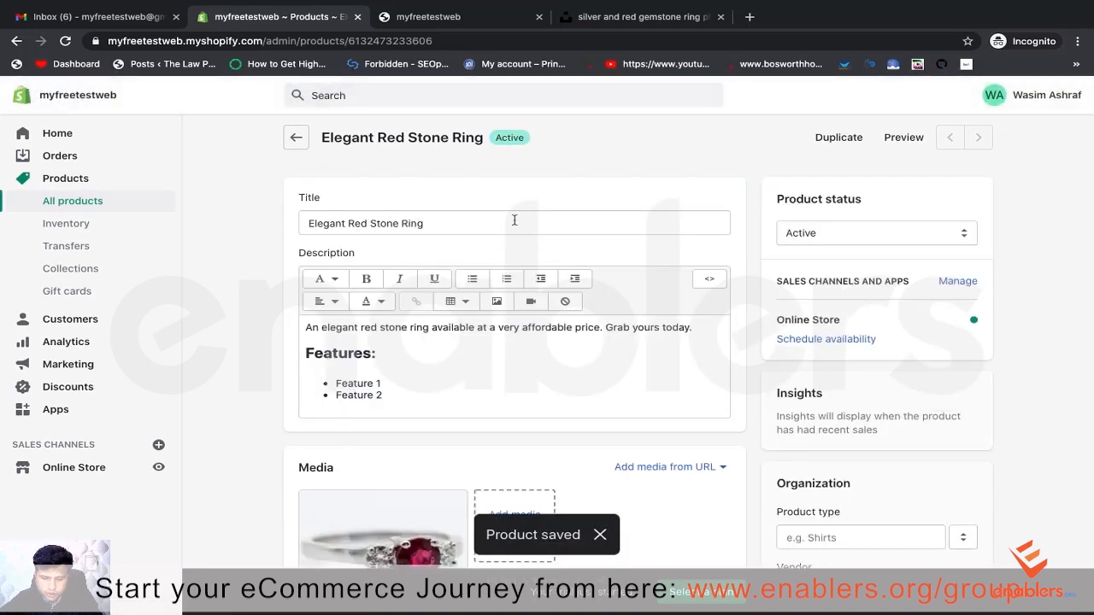
scroll(561, 176, "down", 1)
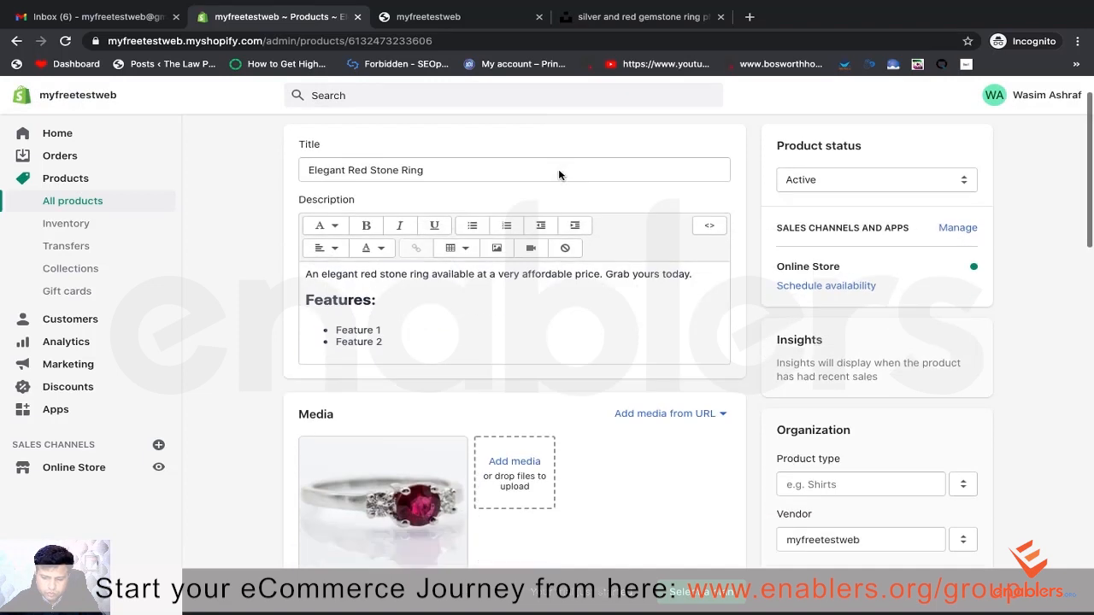
scroll(560, 175, "up", 1)
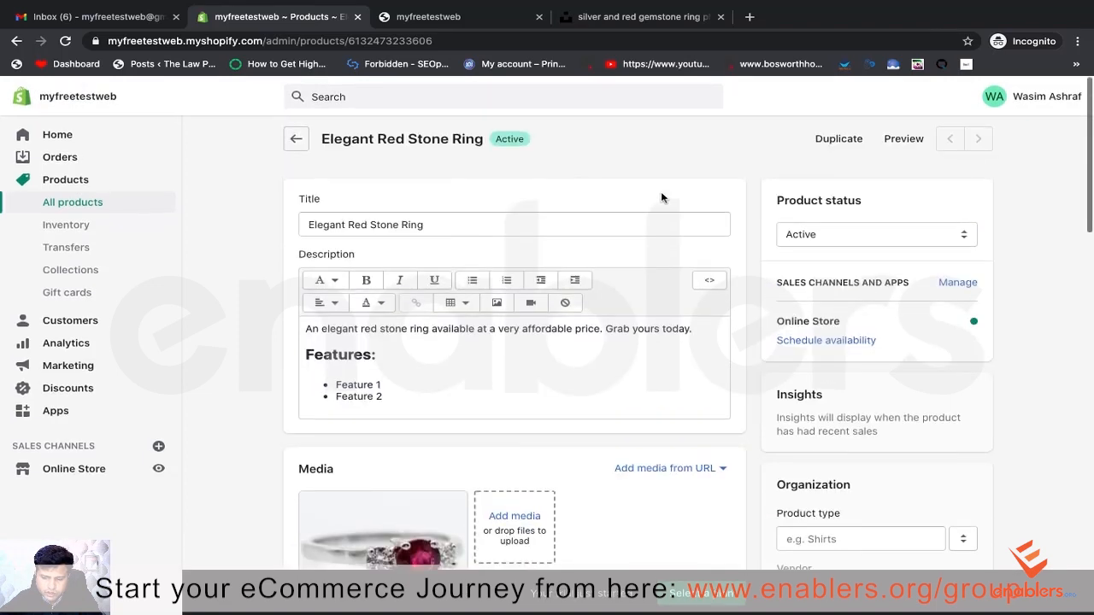
Step: Open the active ring's storefront preview, check its title, price, savings label and description, and close the preview
left_click(908, 138)
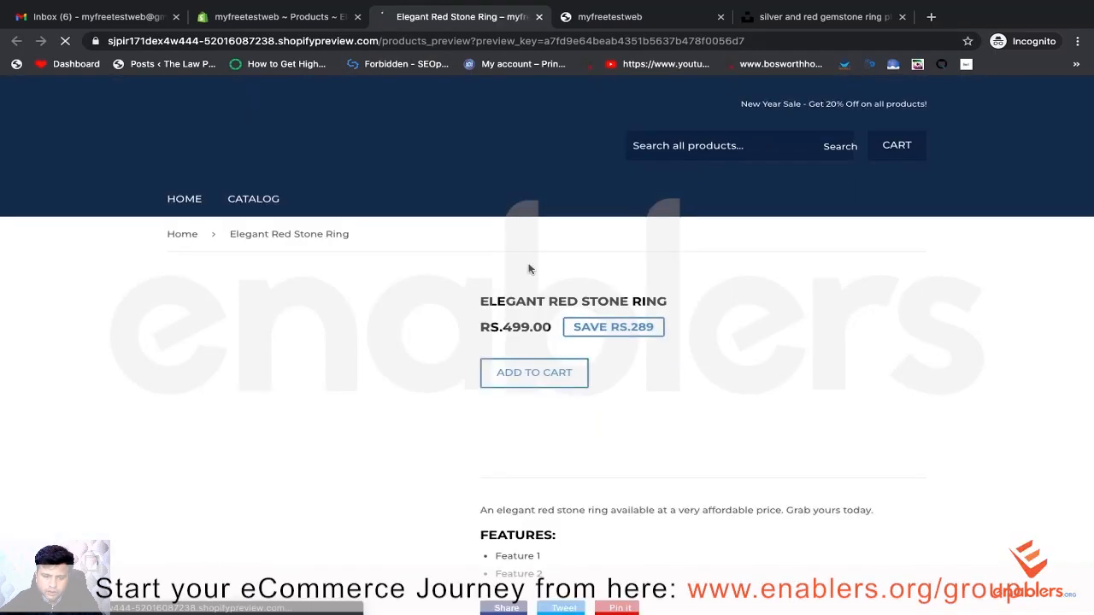
scroll(533, 280, "down", 2)
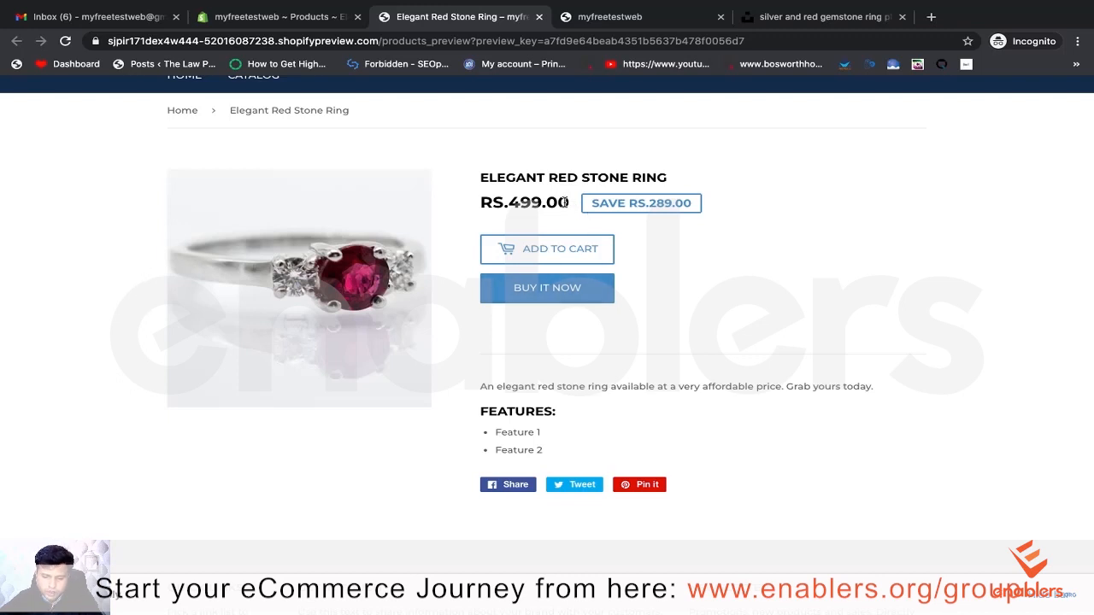
left_click_drag(567, 202, 479, 203)
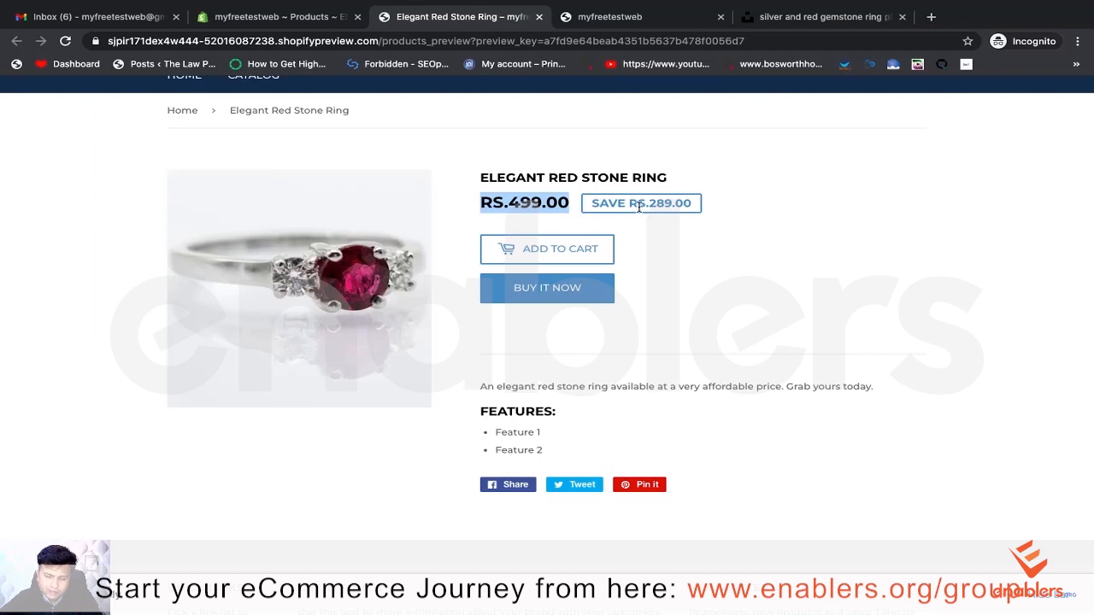
left_click_drag(651, 203, 672, 203)
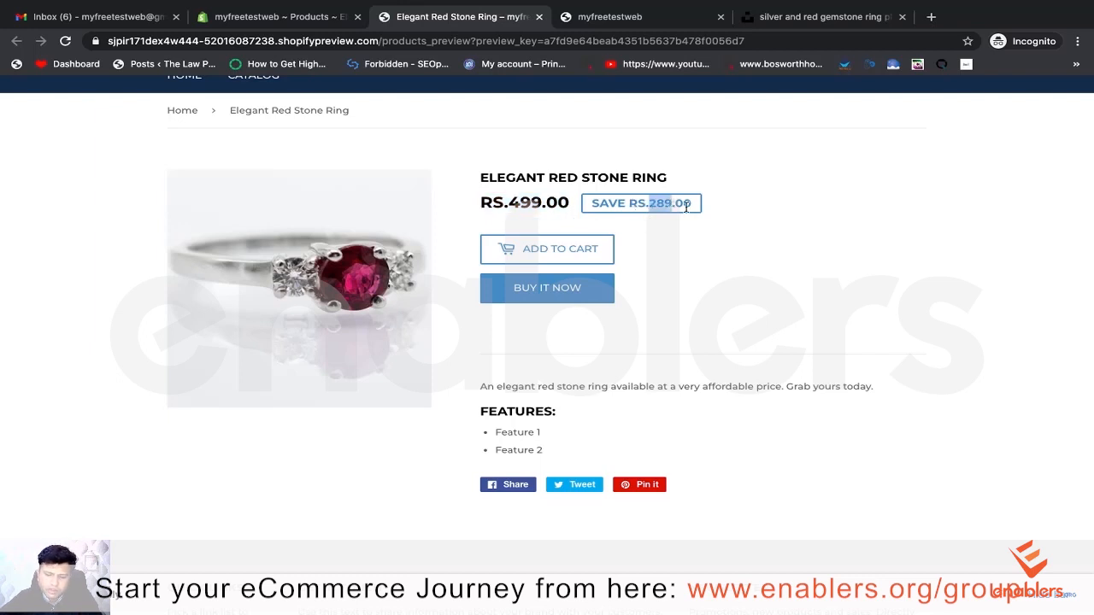
left_click(738, 233)
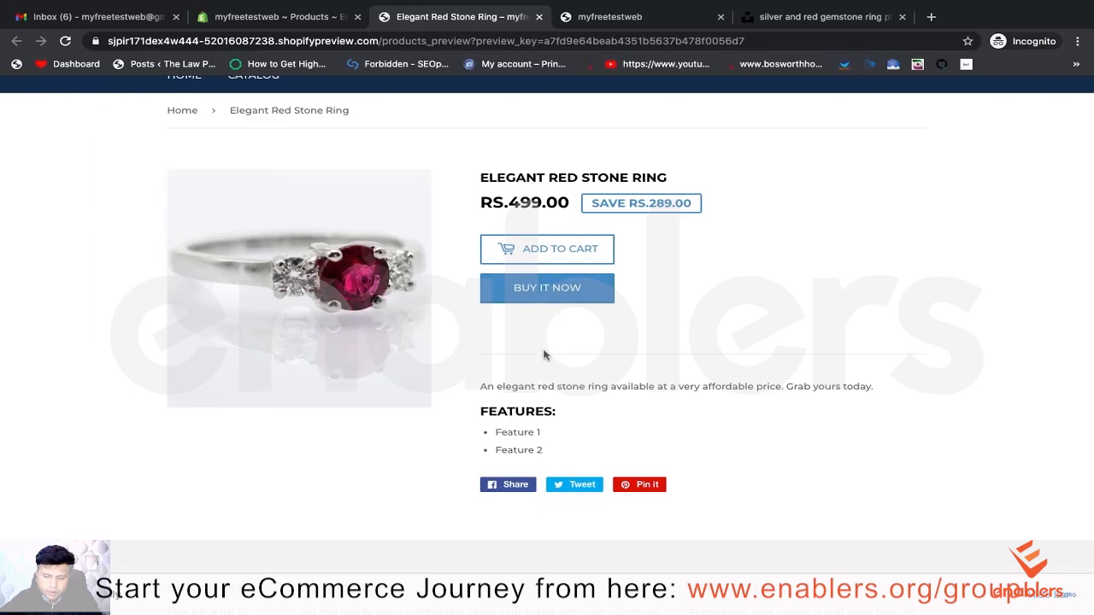
triple_click(491, 389)
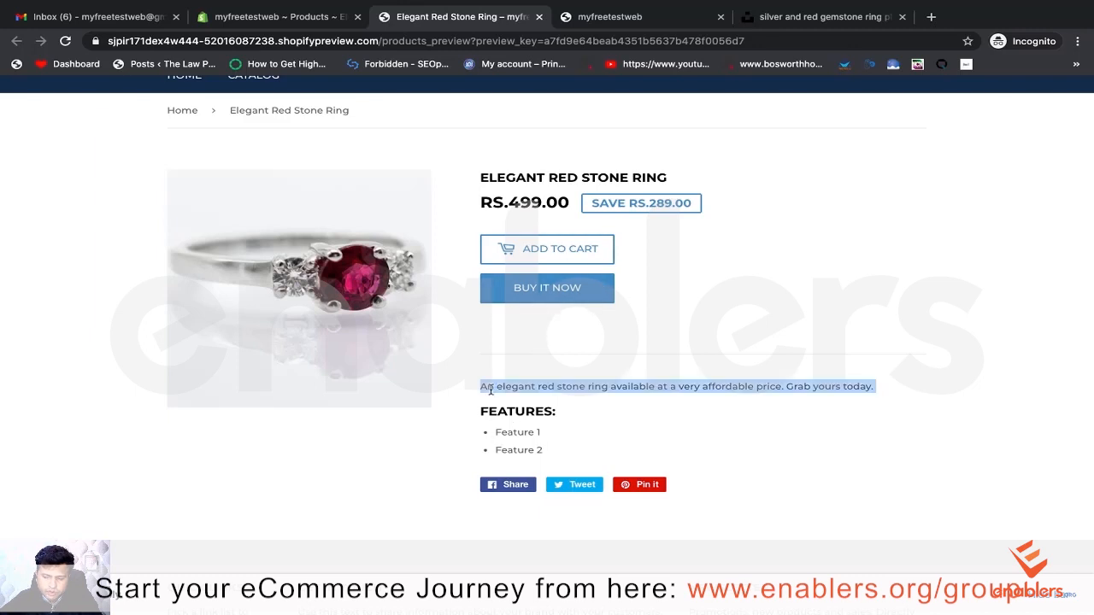
triple_click(523, 177)
scroll(689, 325, "down", 3)
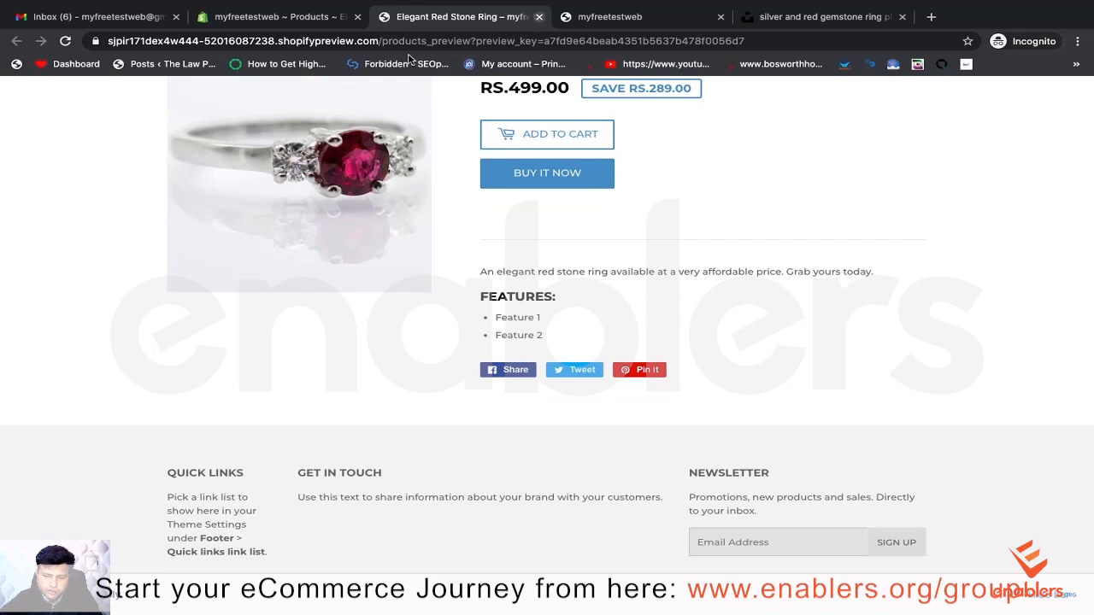
key("ctrl+w")
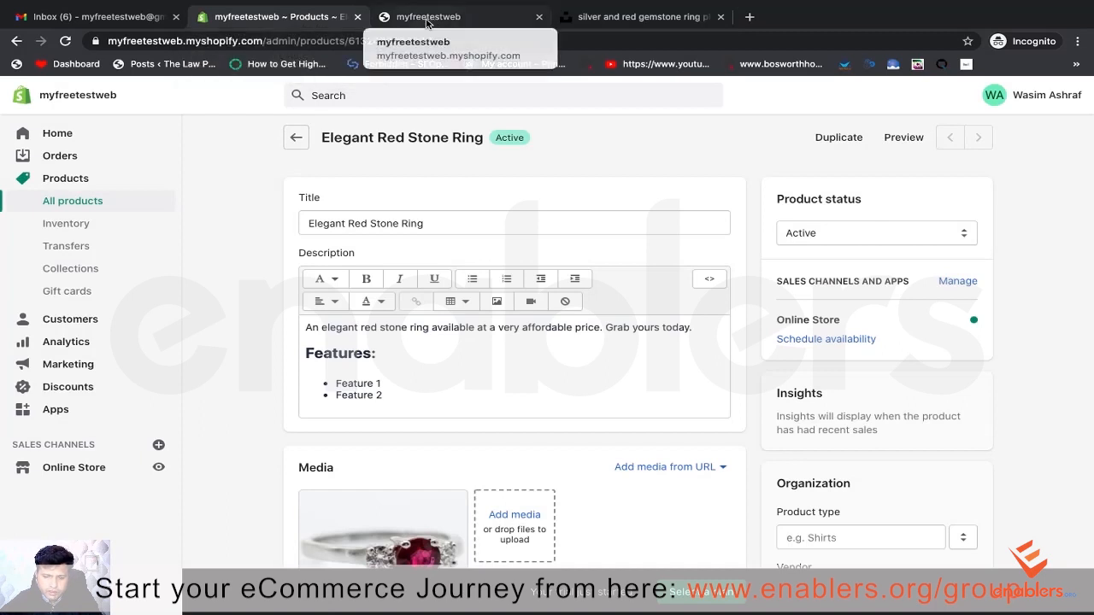
Step: Open the live online store again and examine the Rings and Bracelets sections on its home page
scroll(227, 314, "down", 1)
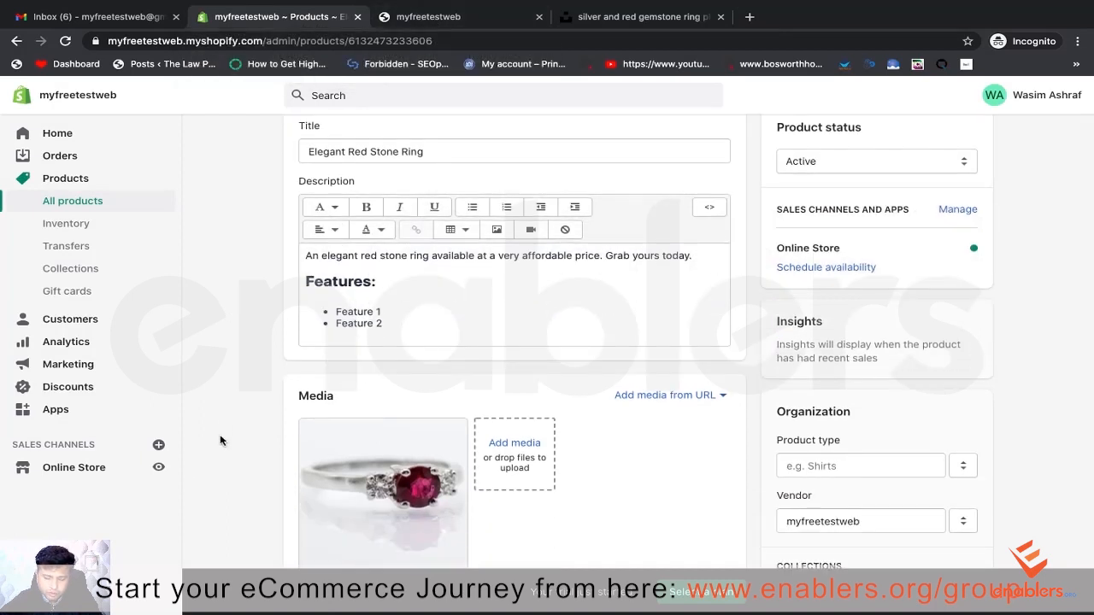
left_click(159, 473)
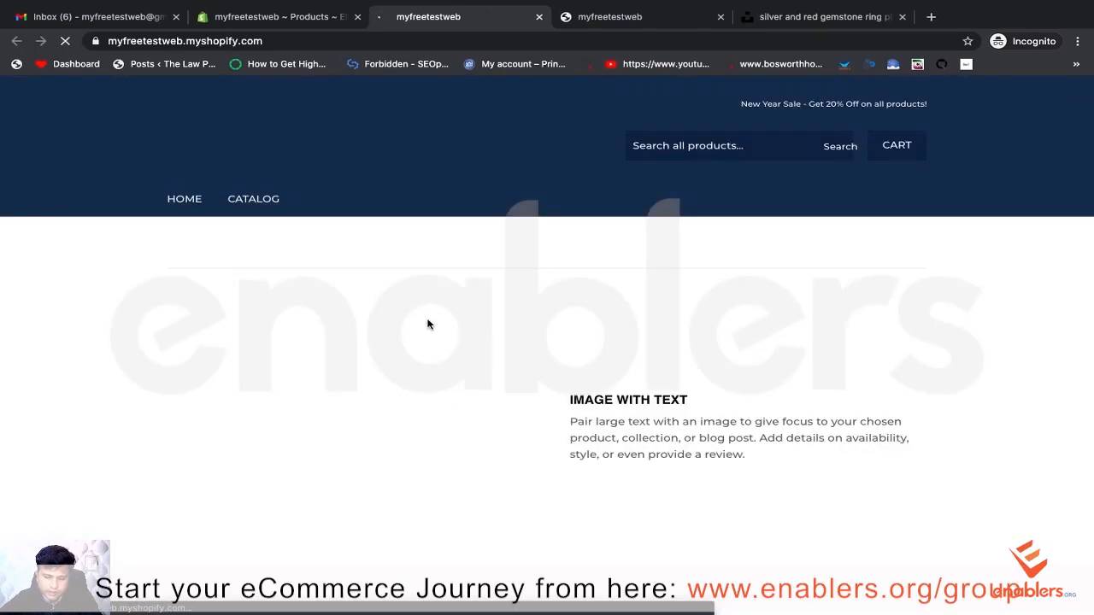
scroll(472, 334, "down", 5)
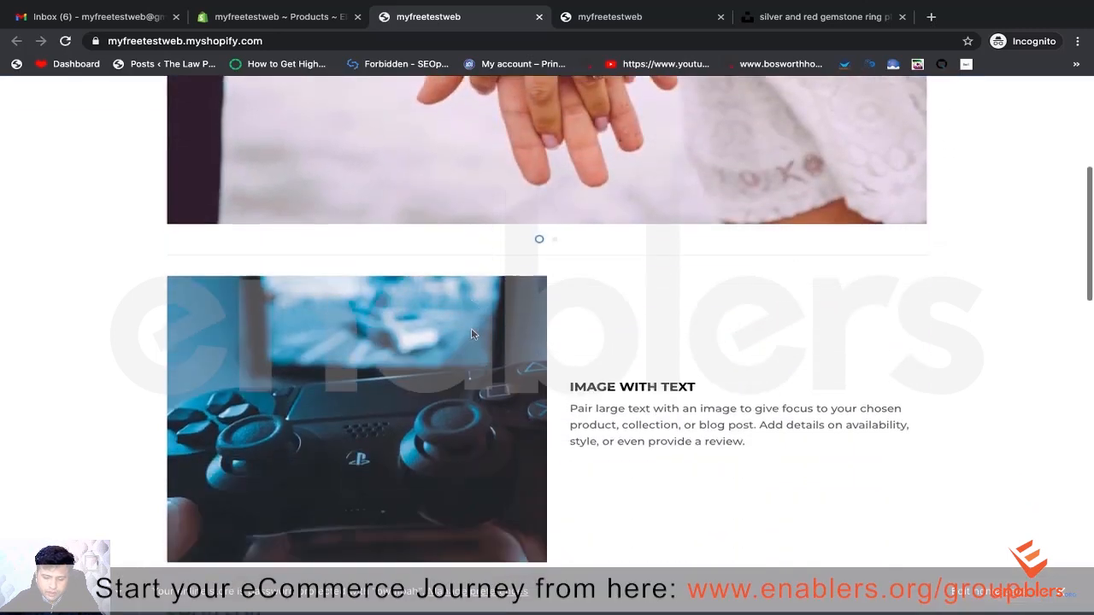
scroll(470, 334, "down", 9)
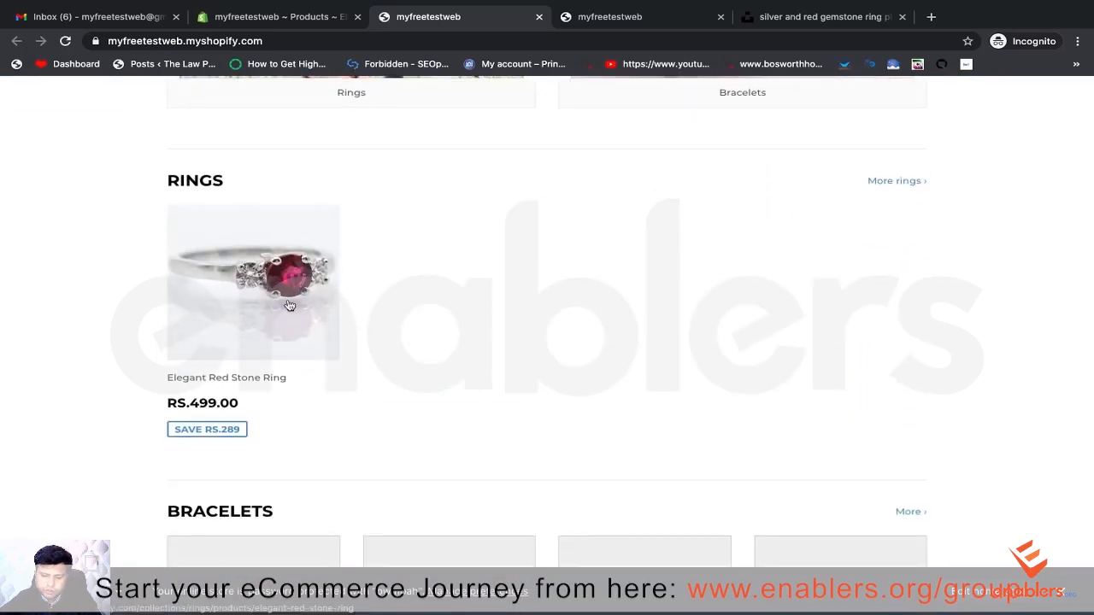
scroll(491, 381, "down", 2)
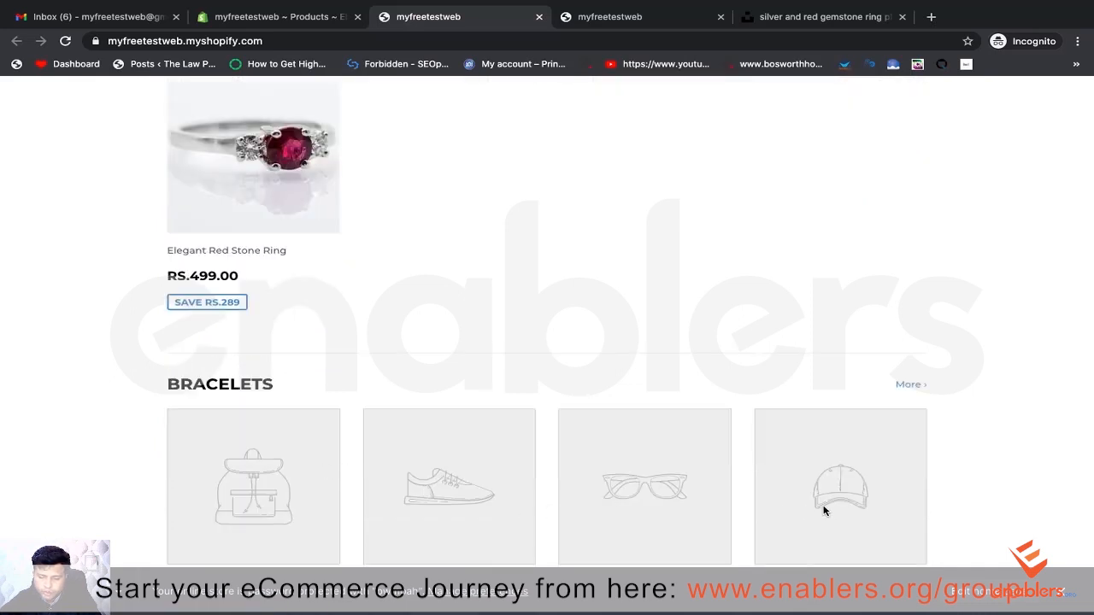
scroll(733, 481, "up", 2)
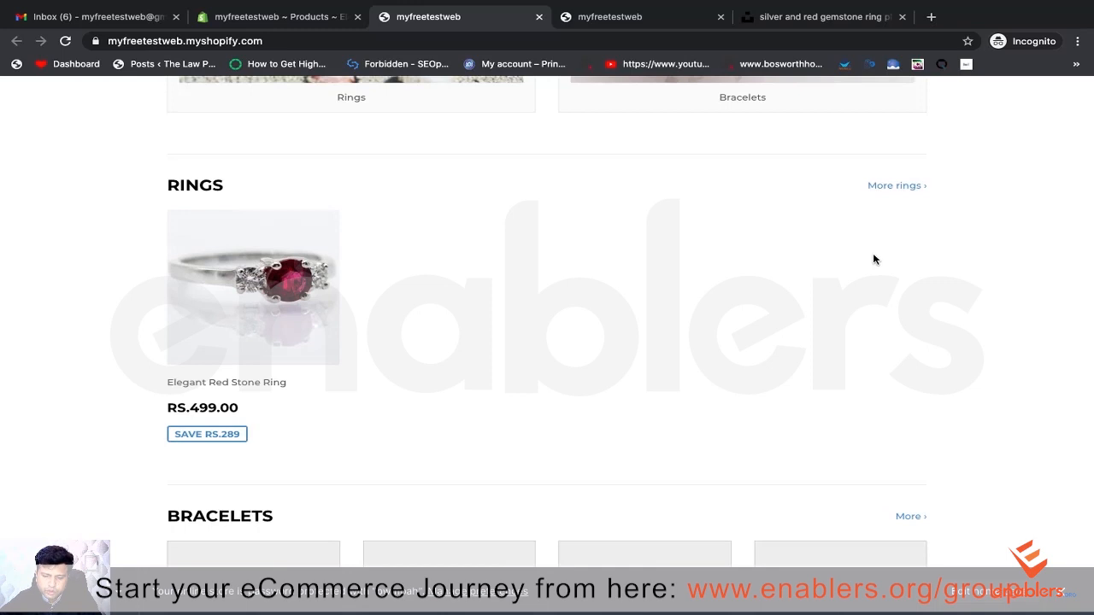
Step: Open the full Rings collection from the home page, look through its products and go back to the home page
left_click(895, 189)
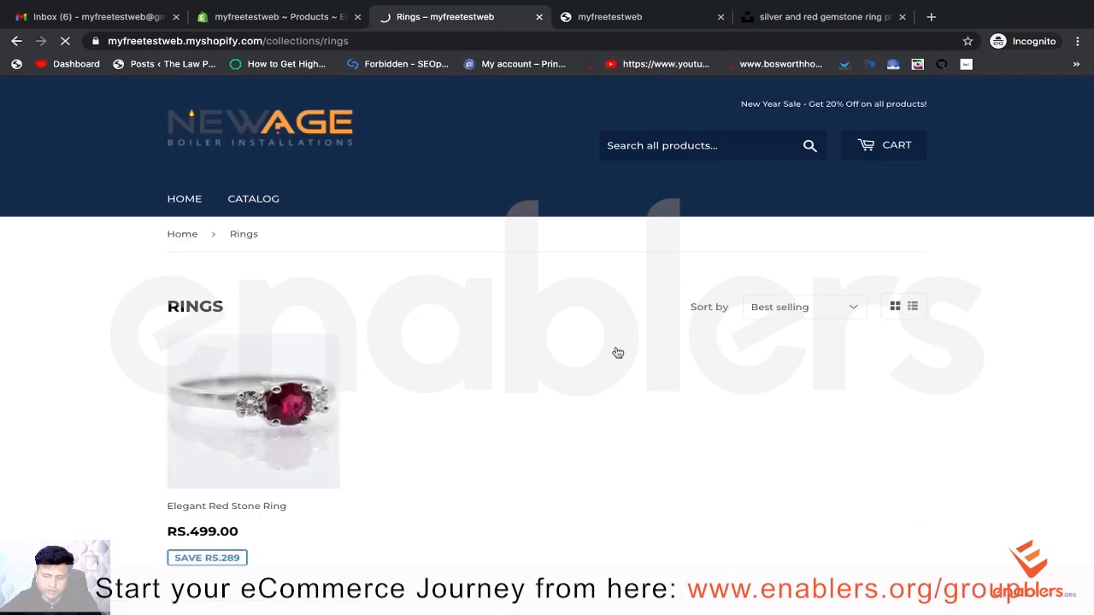
scroll(617, 351, "down", 2)
scroll(617, 351, "up", 2)
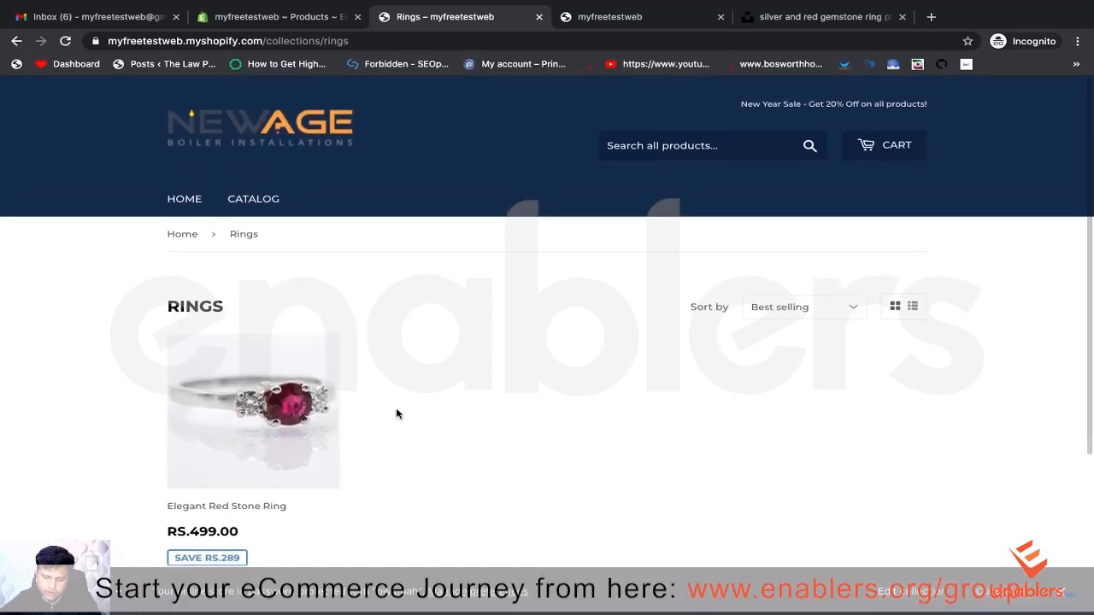
scroll(282, 359, "down", 2)
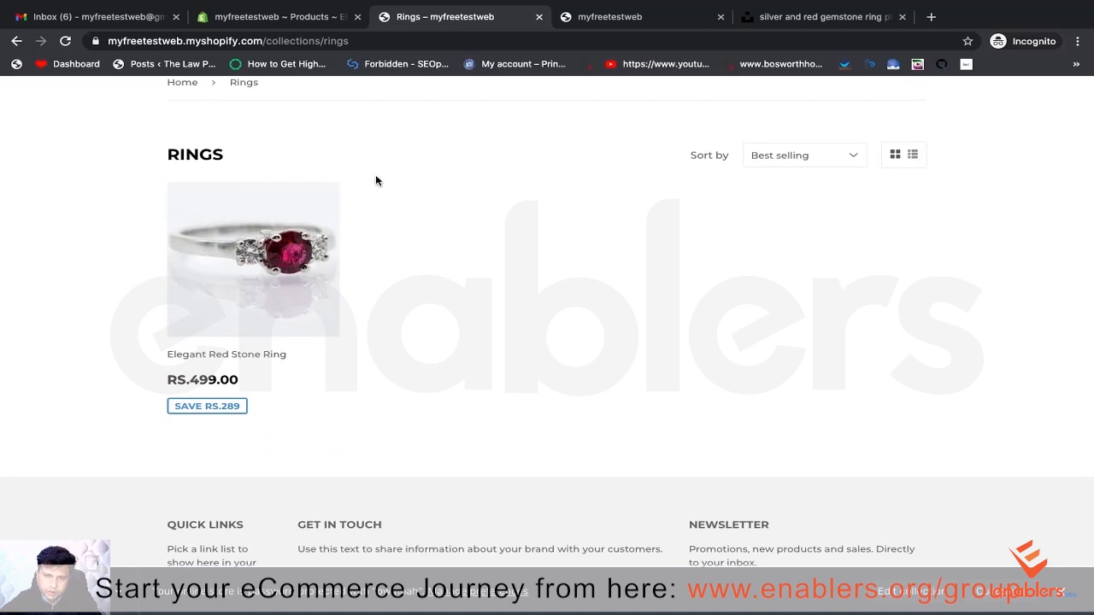
scroll(342, 193, "up", 2)
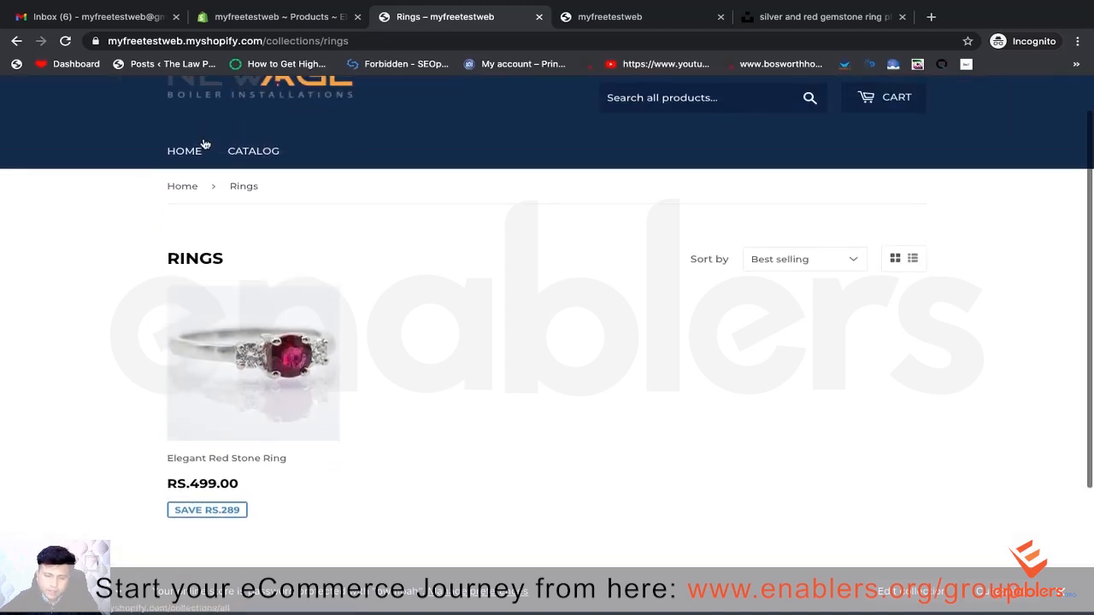
left_click(17, 43)
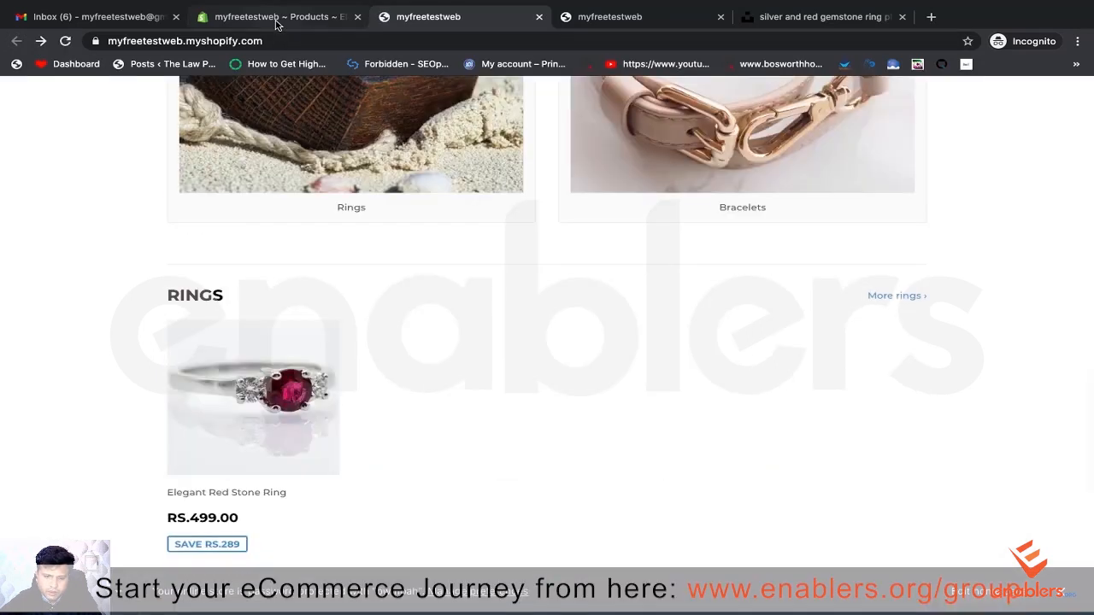
Step: Return to the store admin, go back to the product list and start adding another product at its title
left_click(278, 17)
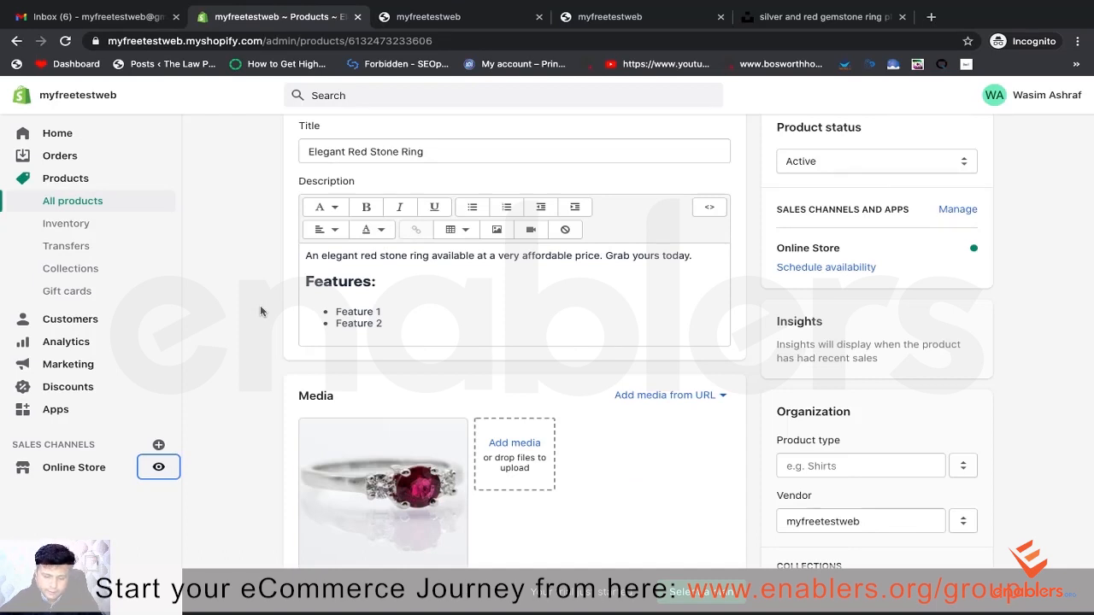
scroll(270, 276, "up", 1)
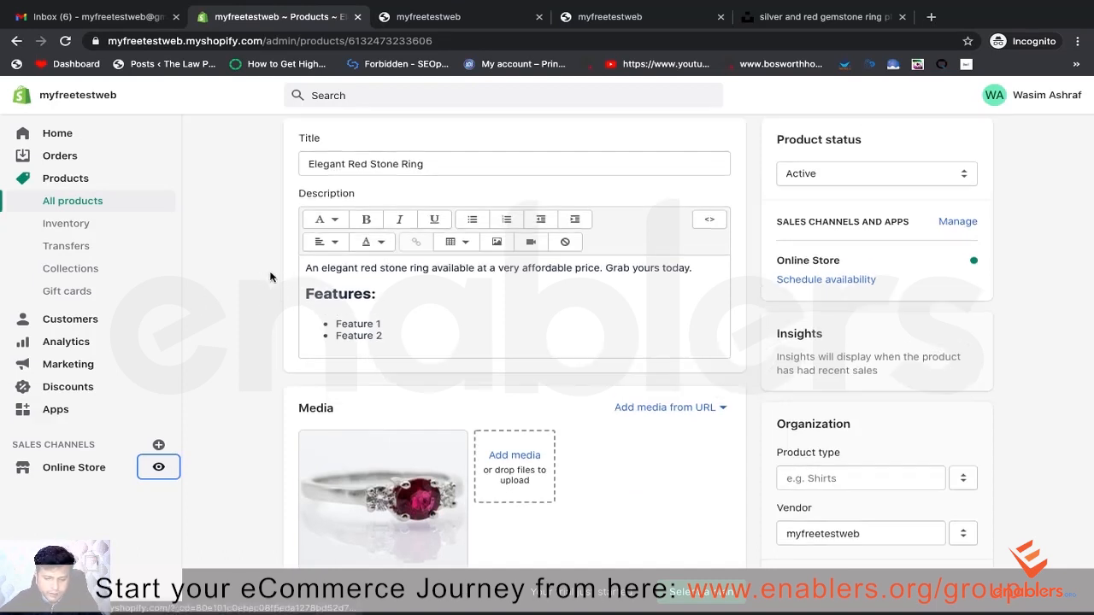
scroll(270, 276, "up", 2)
left_click(295, 139)
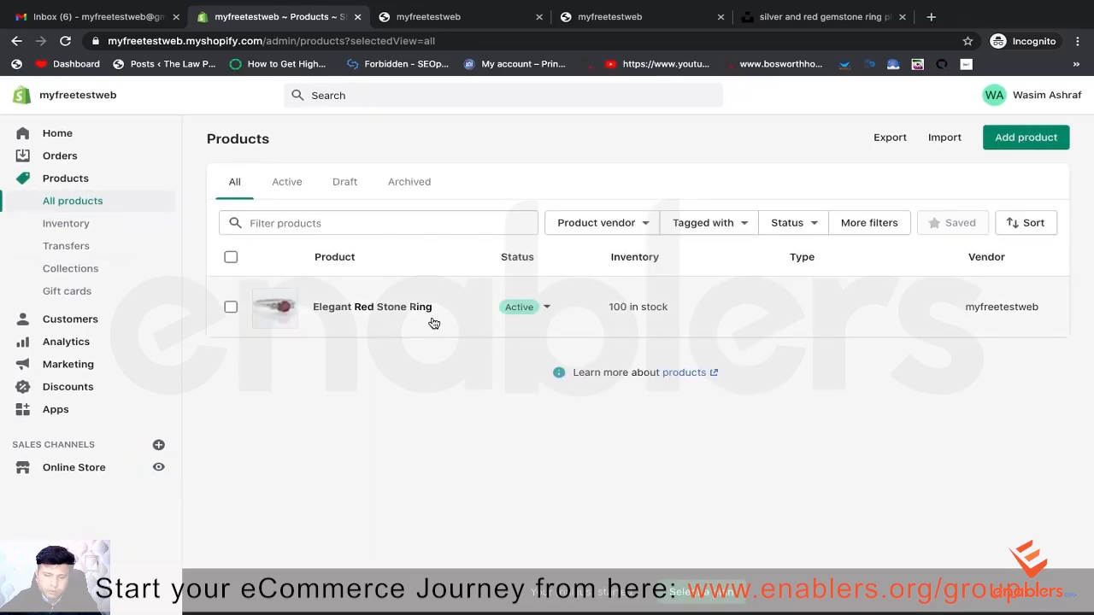
left_click(1014, 144)
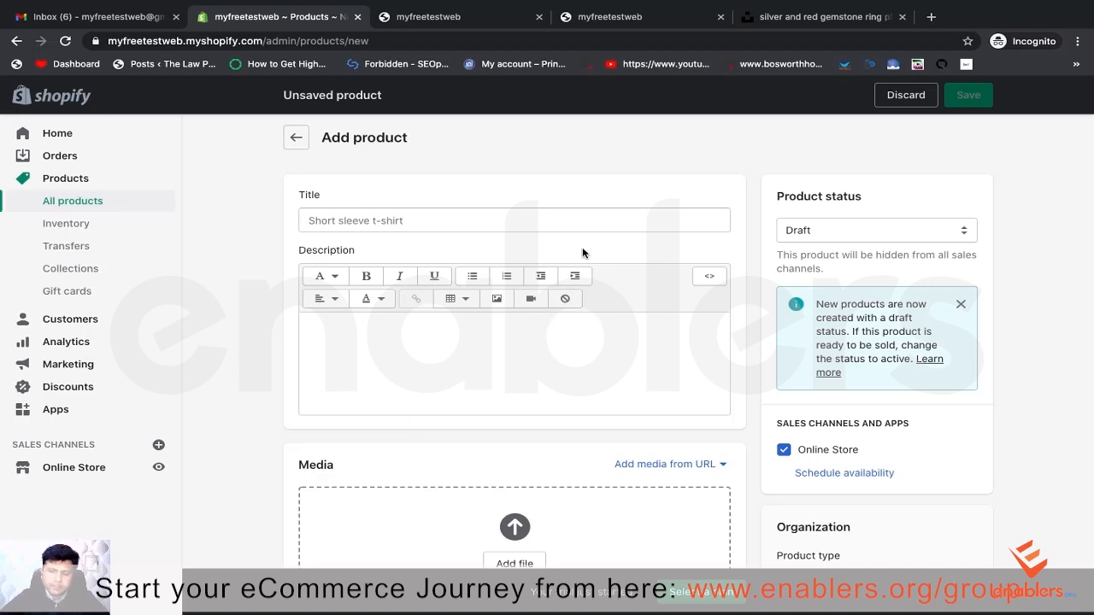
left_click(407, 220)
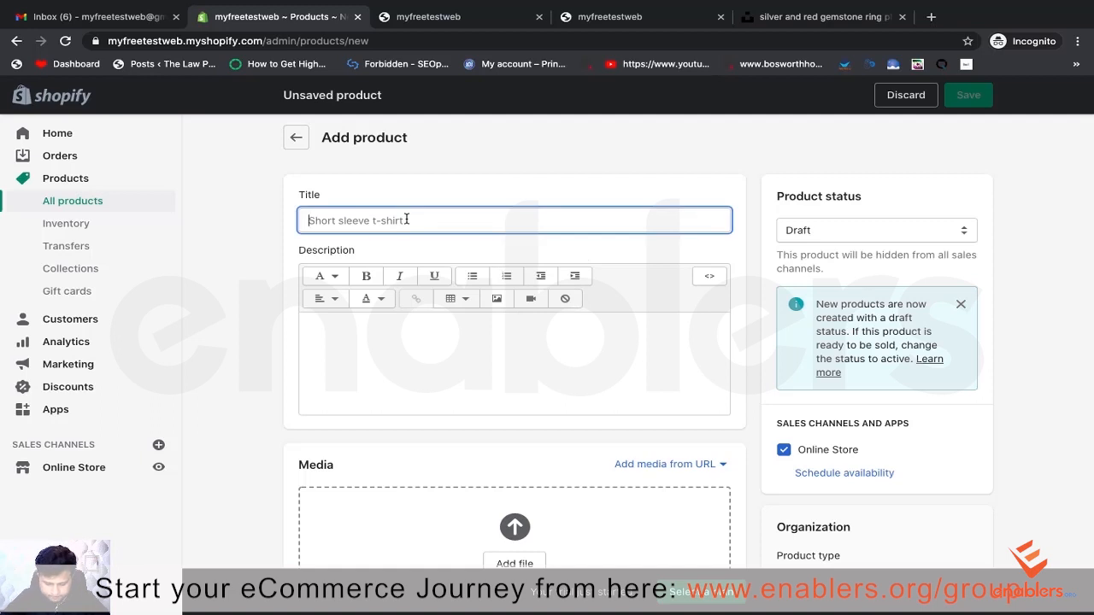
Step: Switch to Unsplash, close the red gemstone ring photo and search for bracelets
left_click(787, 24)
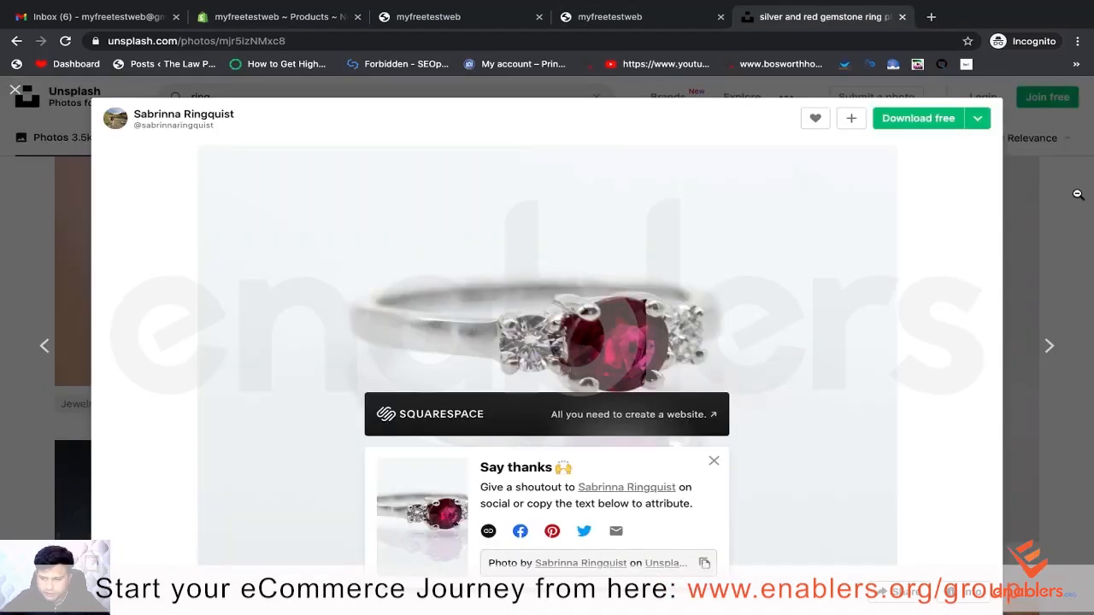
key("Escape")
scroll(294, 248, "up", 3)
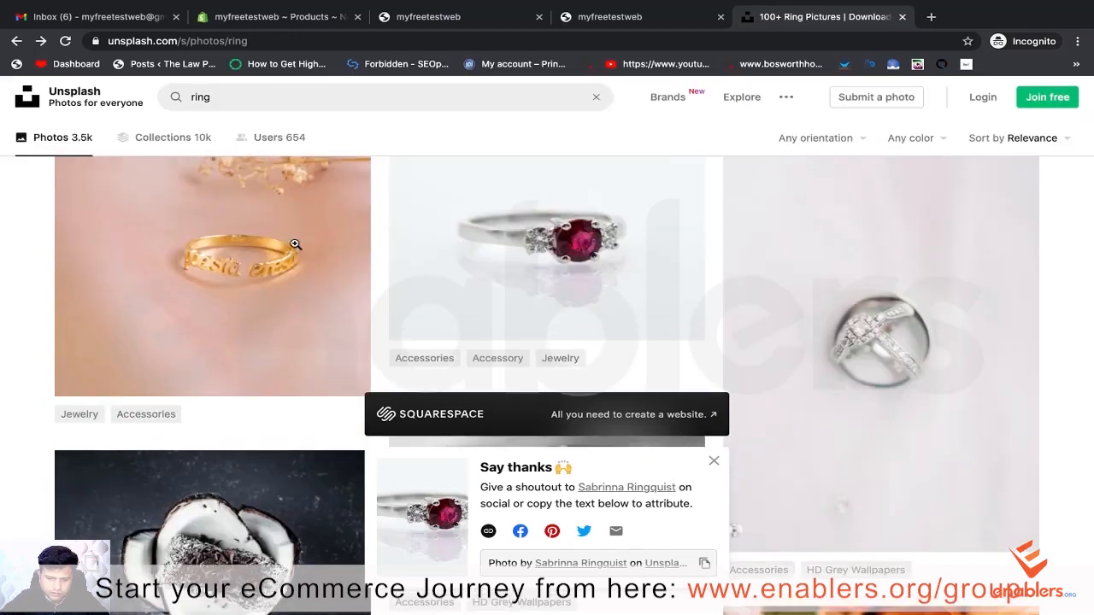
scroll(294, 244, "up", 10)
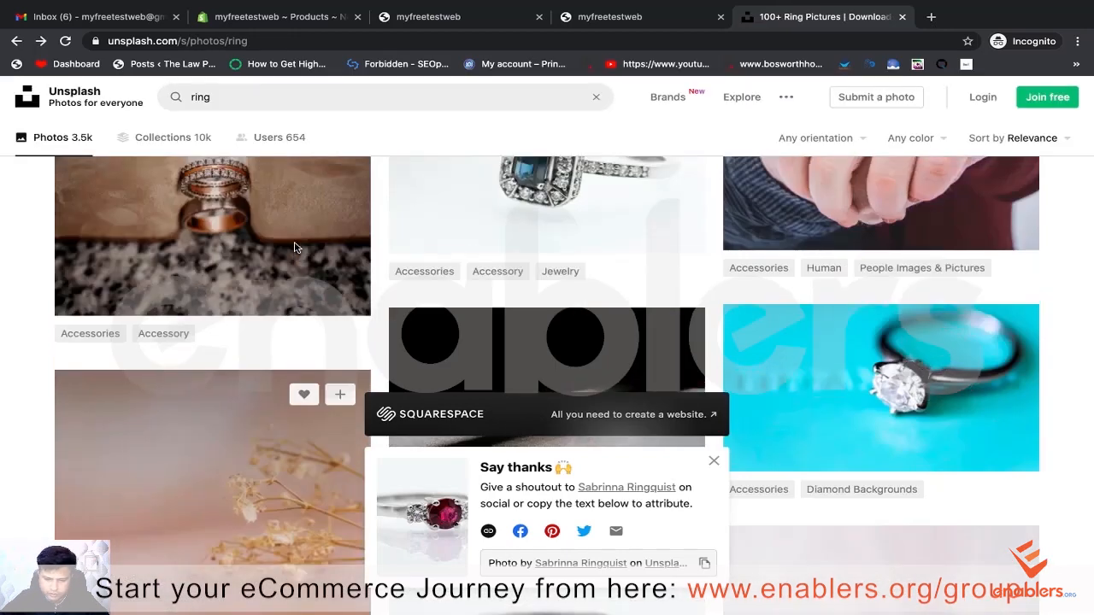
scroll(258, 94, "up", 5)
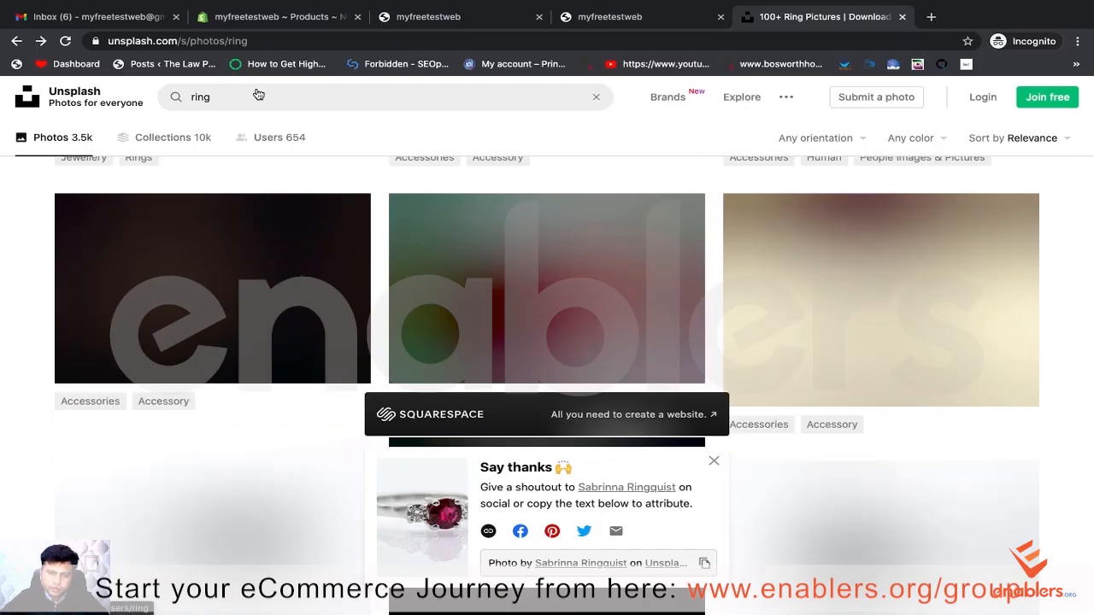
left_click(252, 91)
type("b")
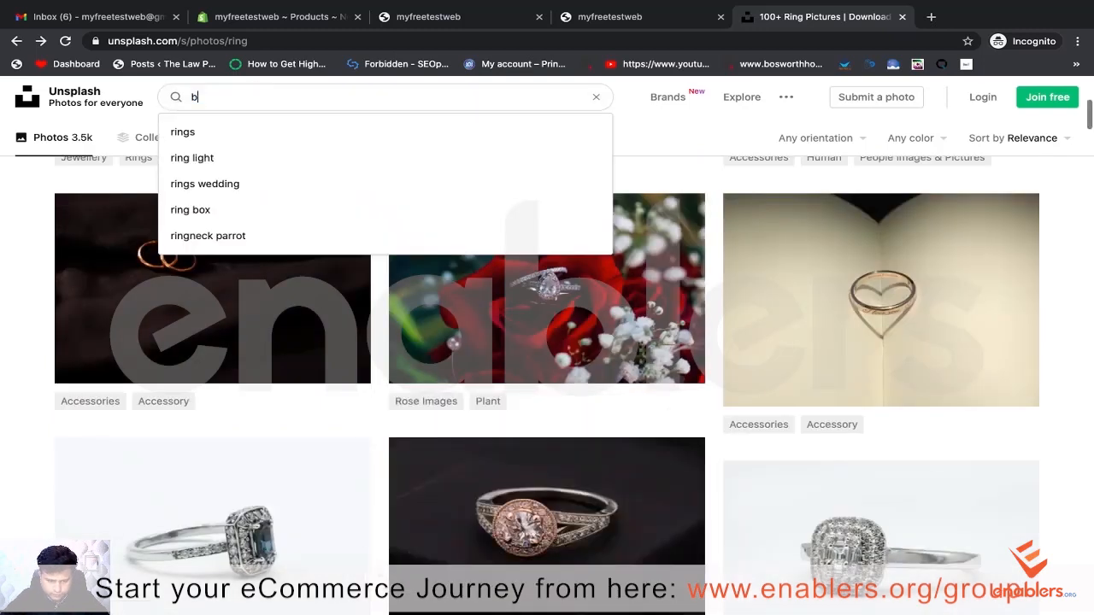
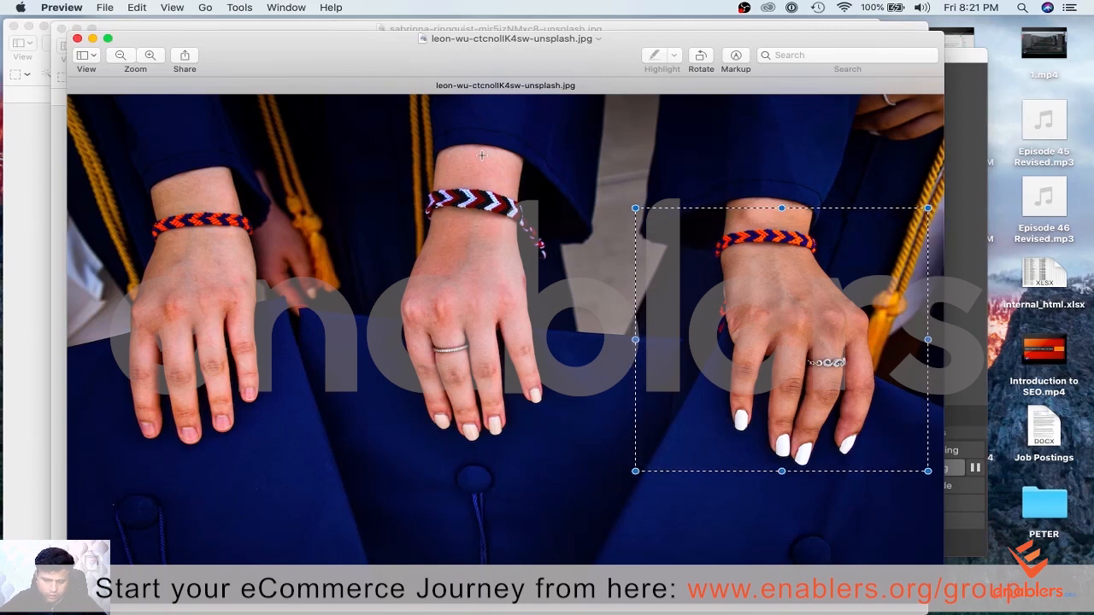
Step: Crop the Unsplash bracelet photo in Preview to the selected hand with white nails and open its width for resizing
left_click(242, 7)
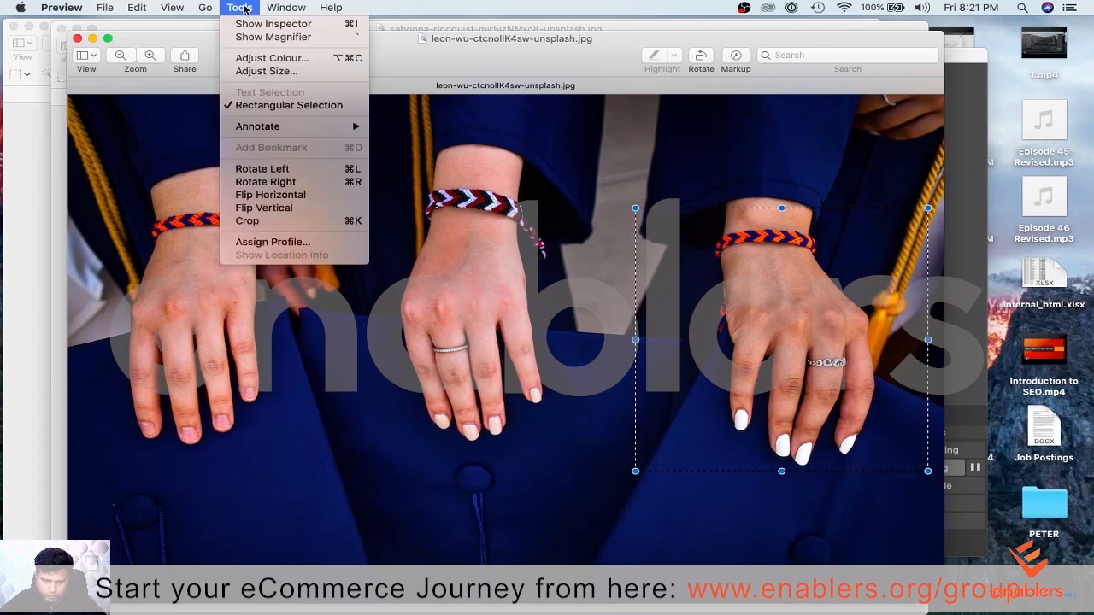
left_click(261, 224)
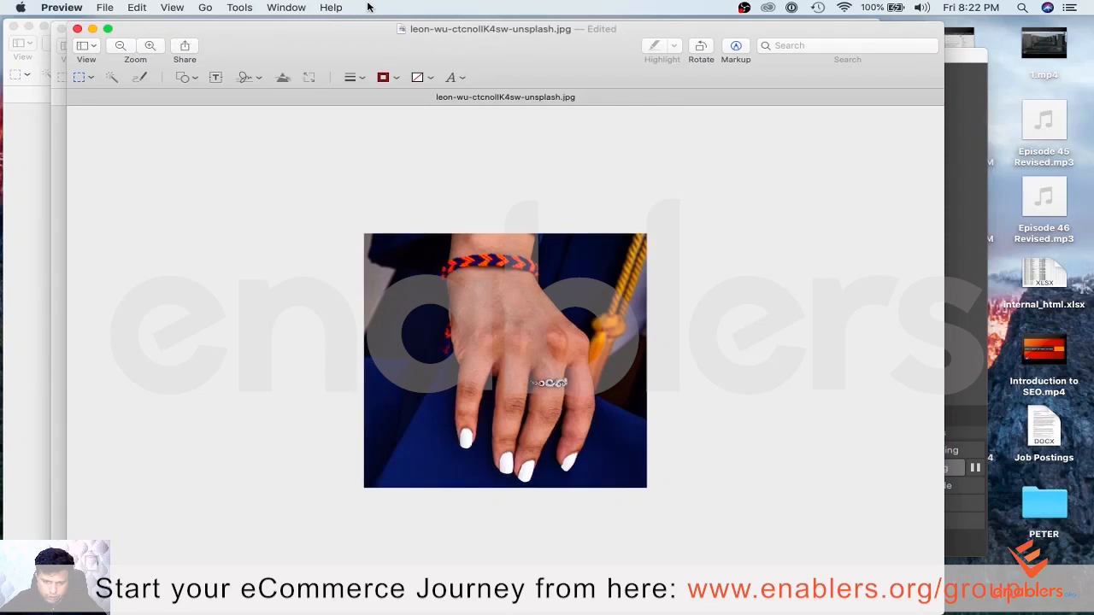
left_click(279, 7)
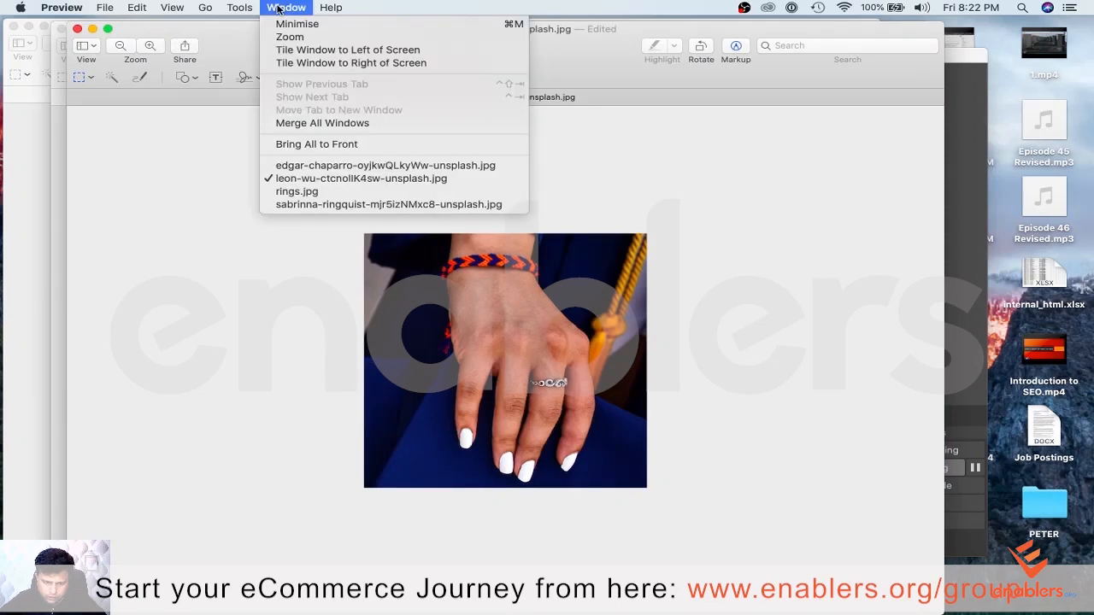
mouse_move(242, 8)
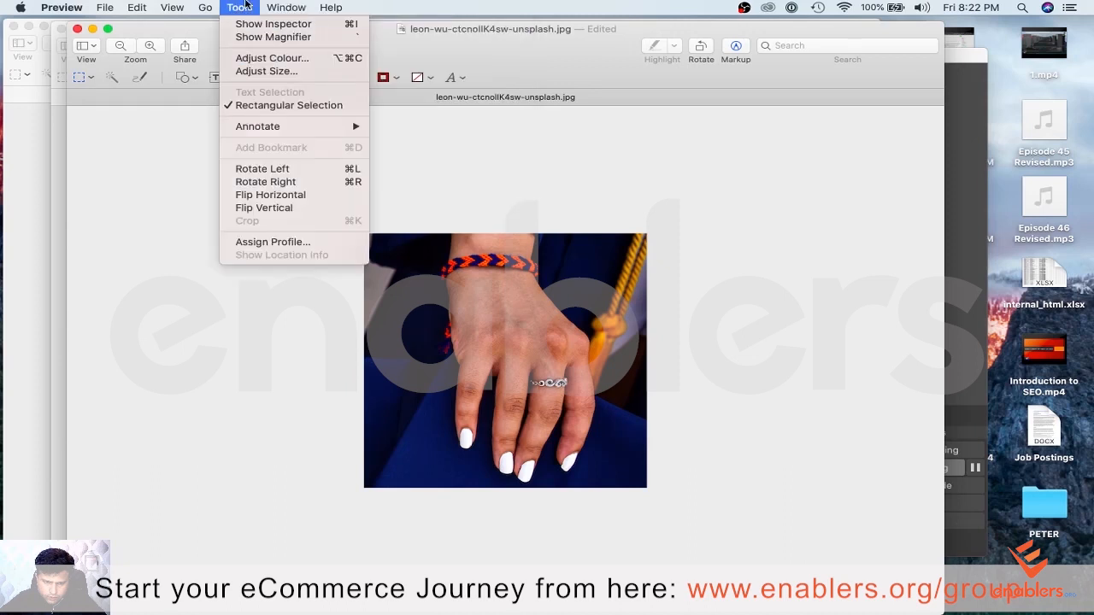
left_click(264, 71)
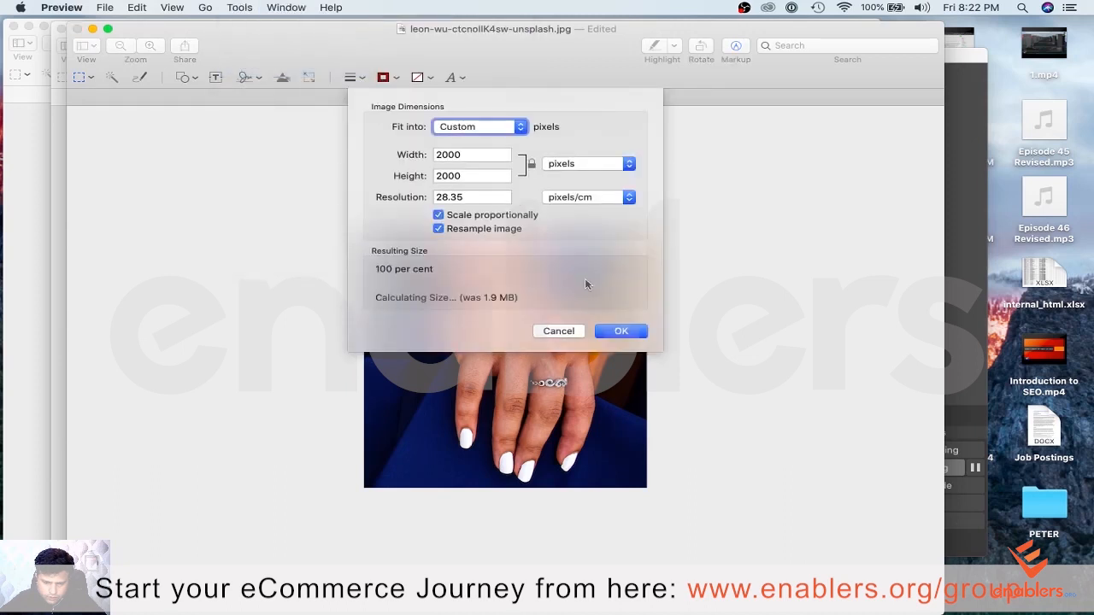
double_click(457, 154)
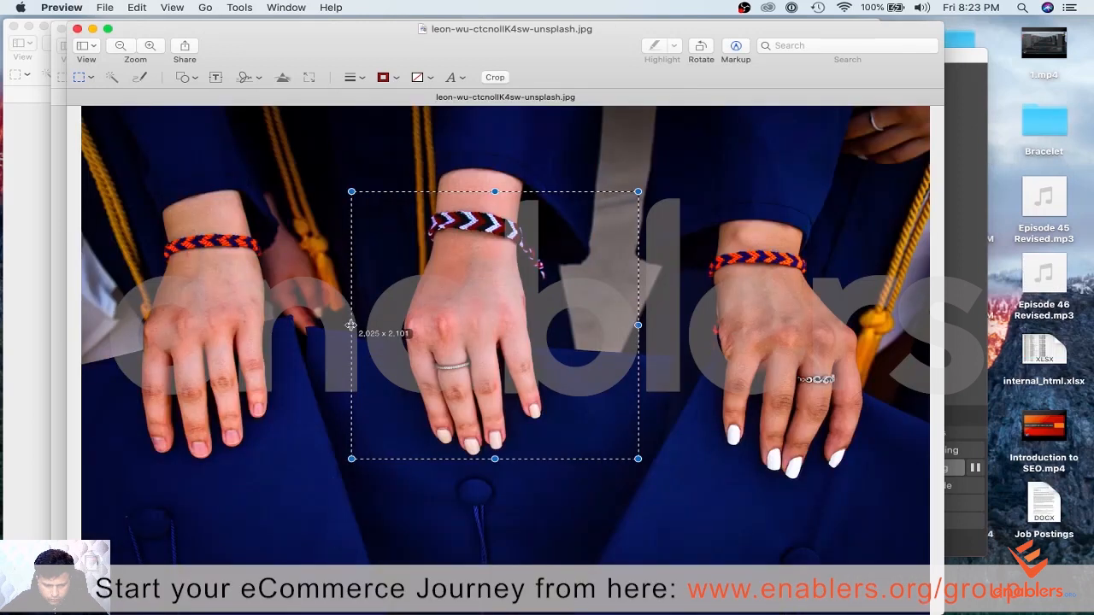
Step: Fit the crop selection around the middle hand's bracelet and resize the cropped photo to 500 x 500 pixels
left_click_drag(344, 326, 341, 326)
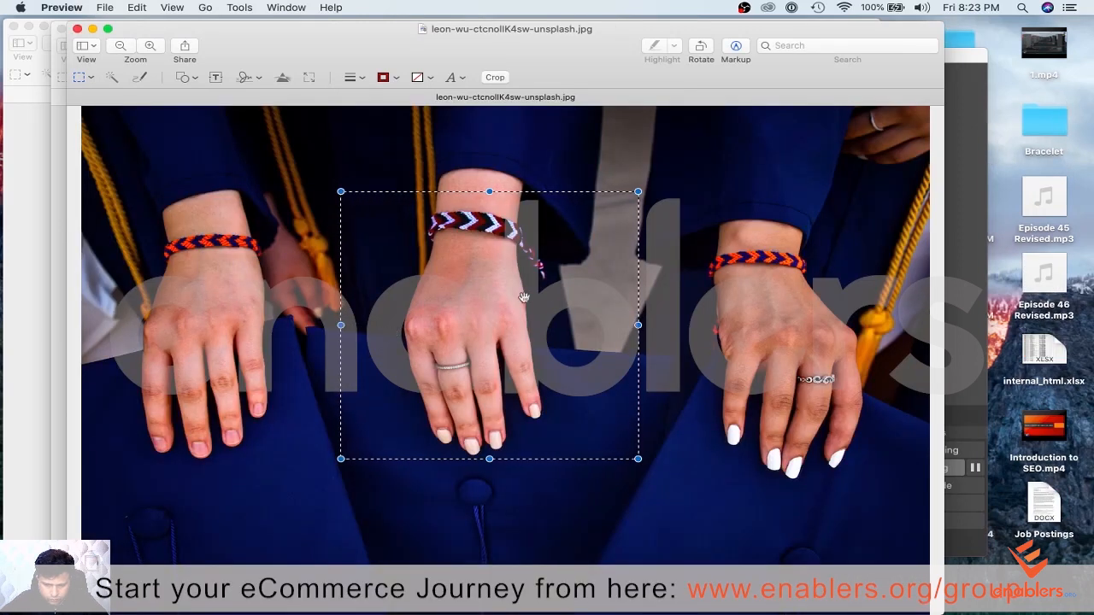
left_click_drag(523, 299, 510, 299)
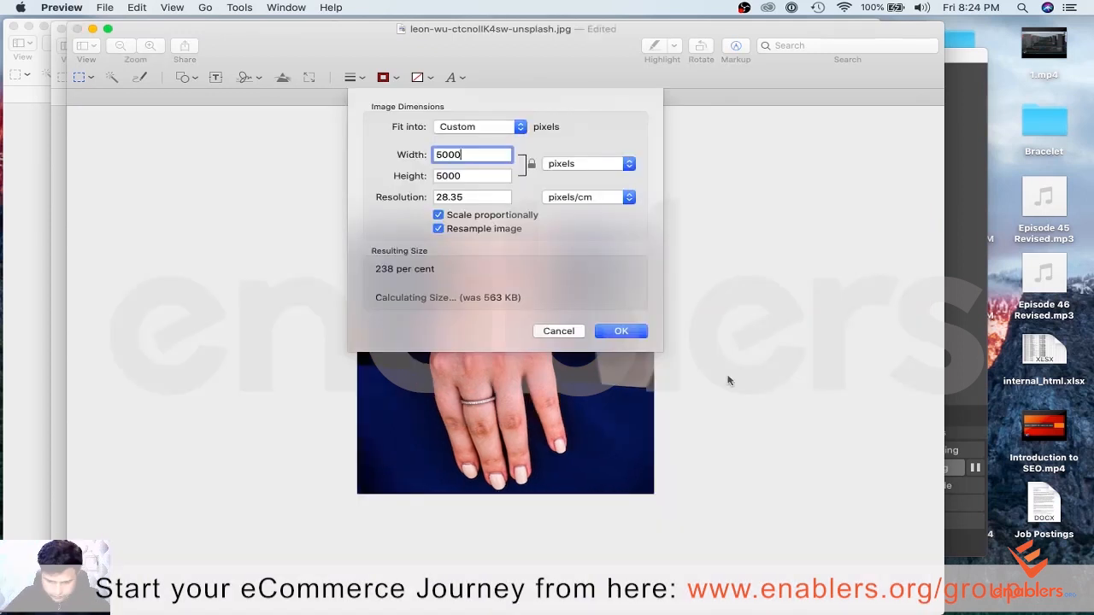
key("BackSpace")
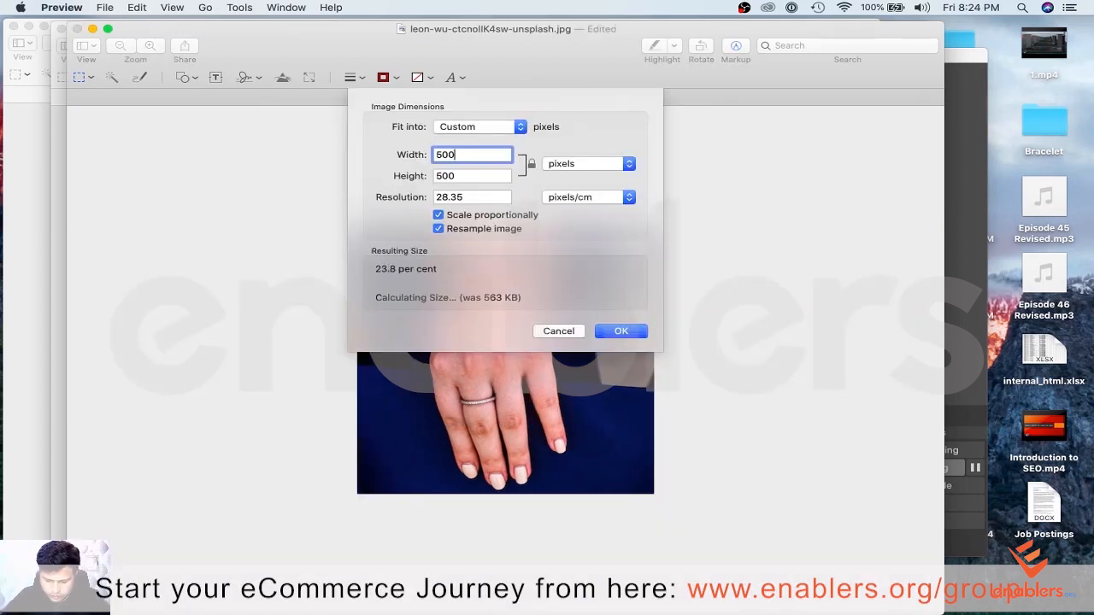
key("Return")
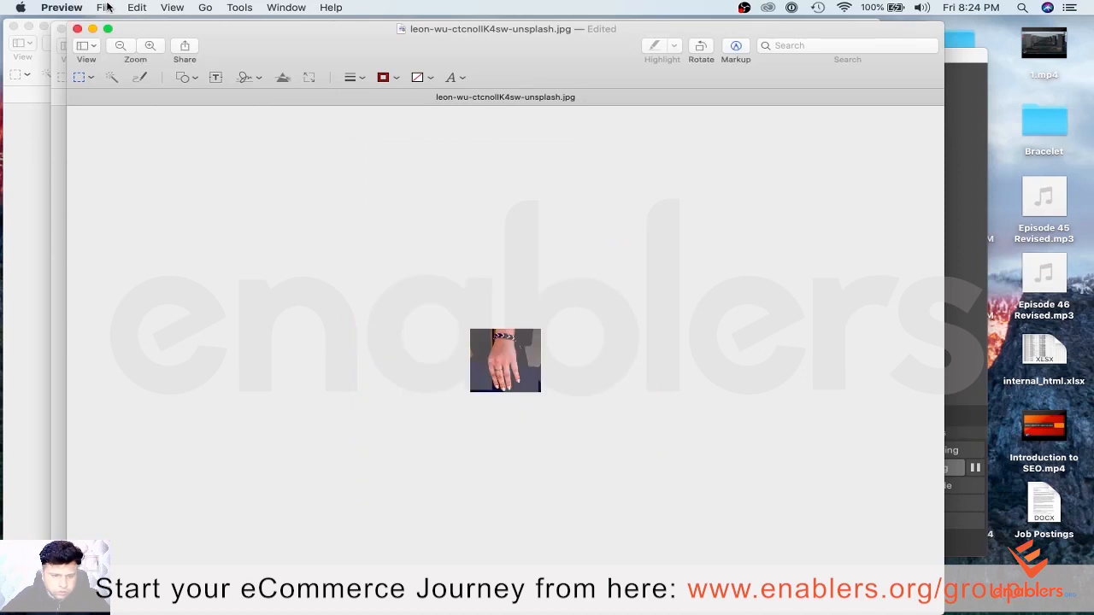
Step: Export the resized photo of the middle hand under the name 2
left_click(105, 7)
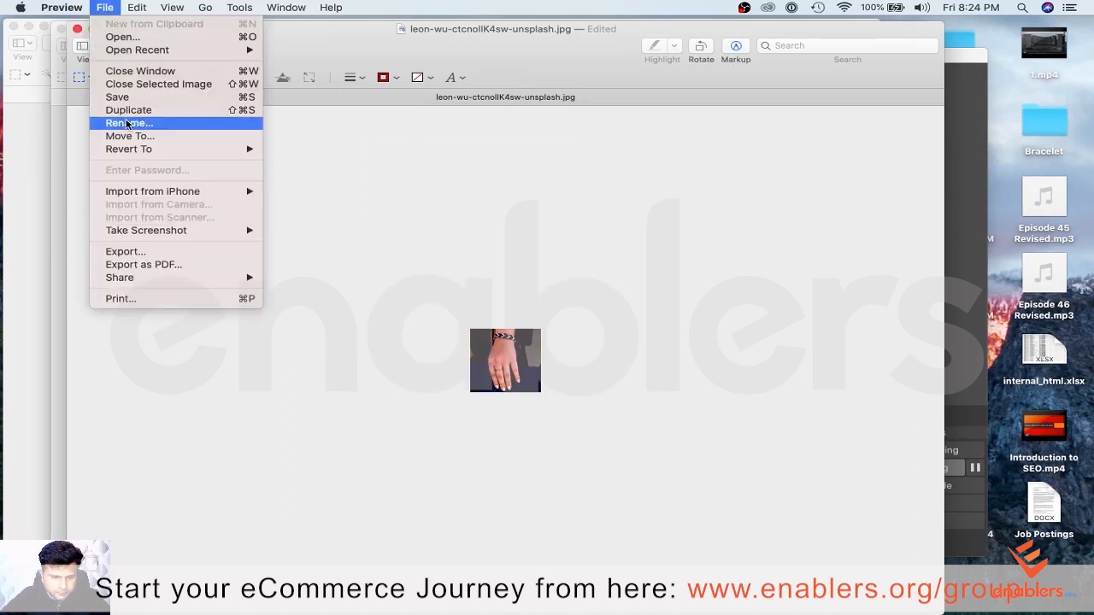
left_click(137, 253)
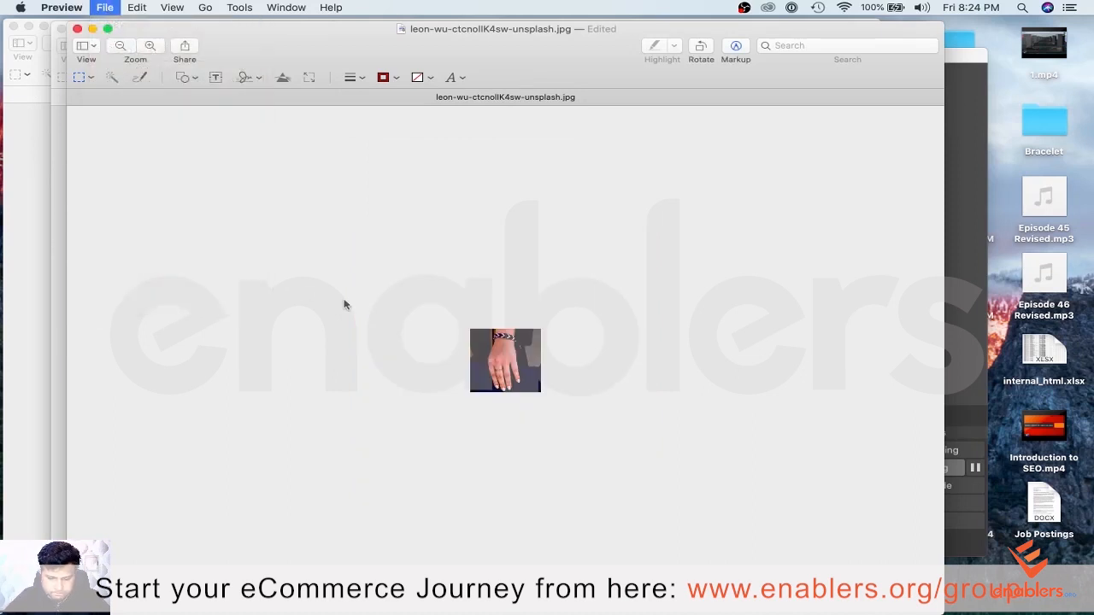
type("2")
key("Return")
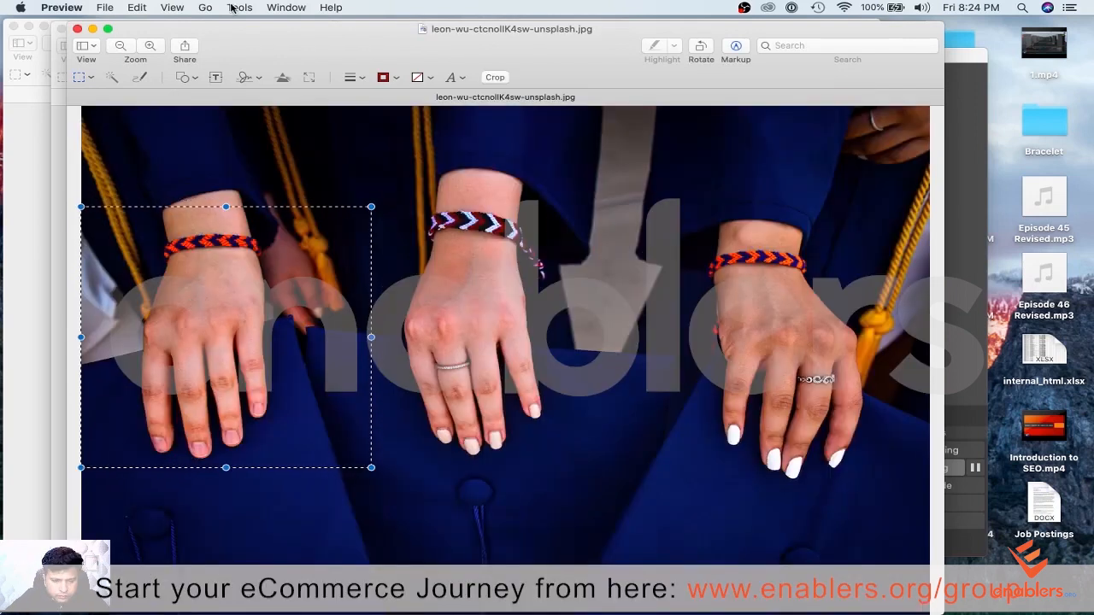
Step: Crop the original photo to the selected hand without a ring and resize it to 500 x 500 pixels
left_click(501, 78)
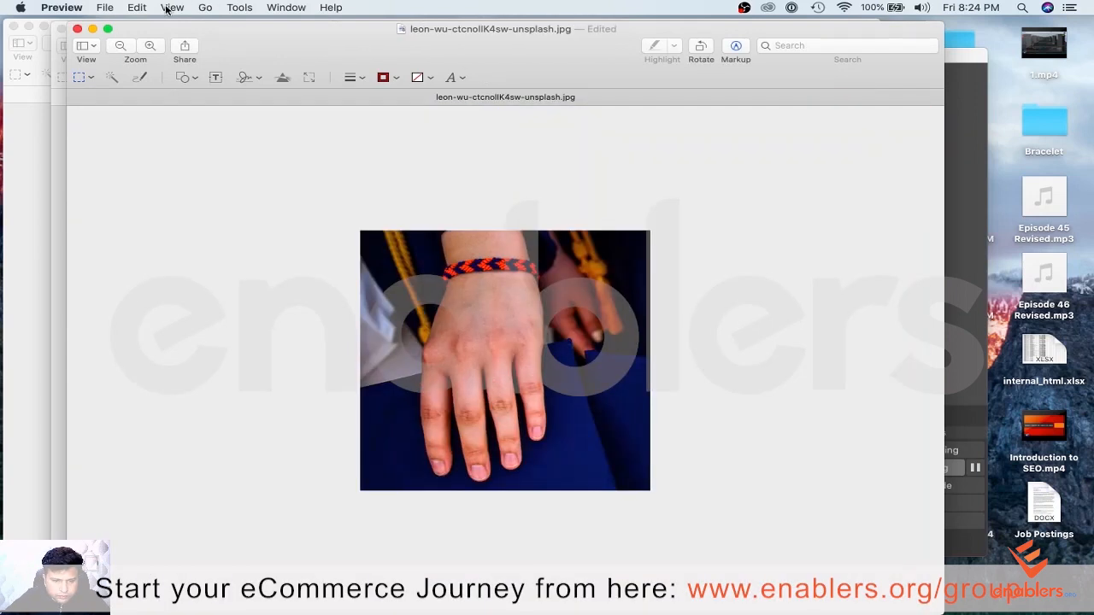
left_click(238, 8)
left_click(282, 69)
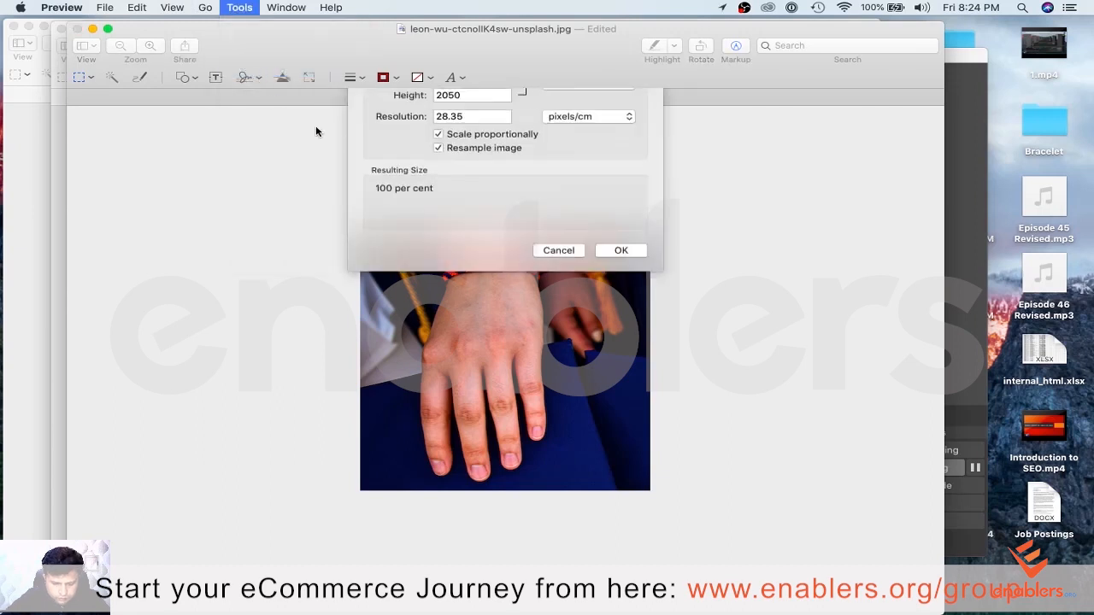
double_click(479, 153)
type("500")
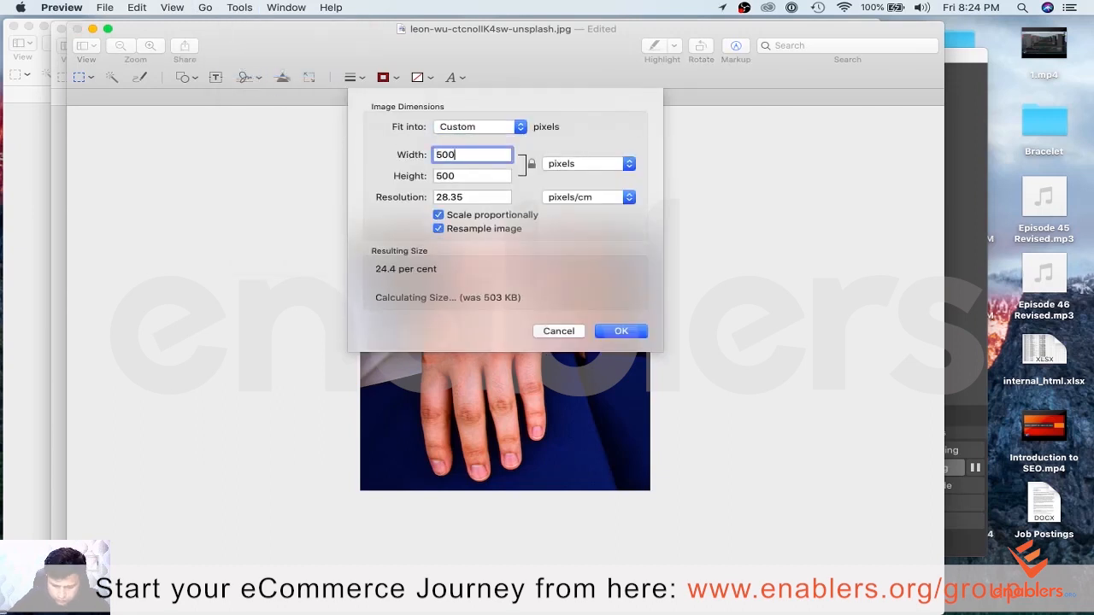
left_click(637, 333)
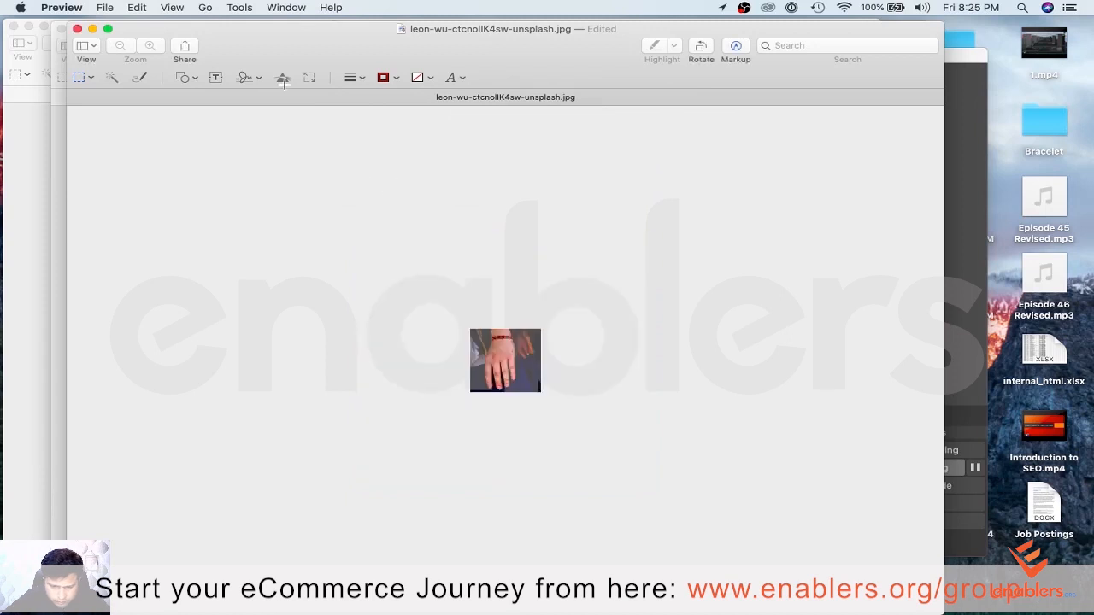
Step: Export the resized photo of the ringless hand under the name 3
left_click(106, 8)
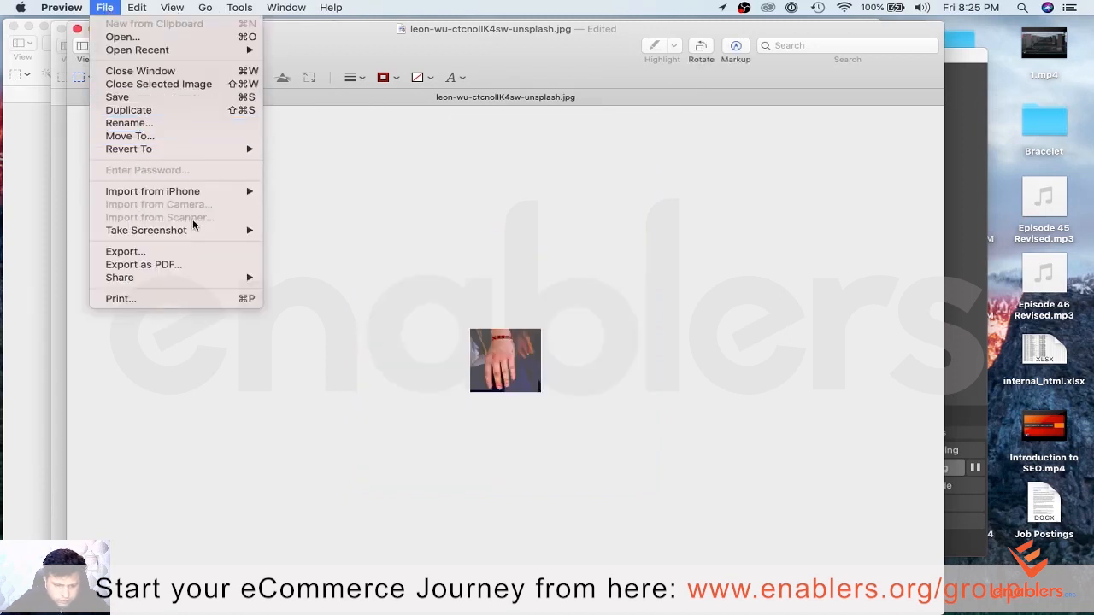
left_click(178, 251)
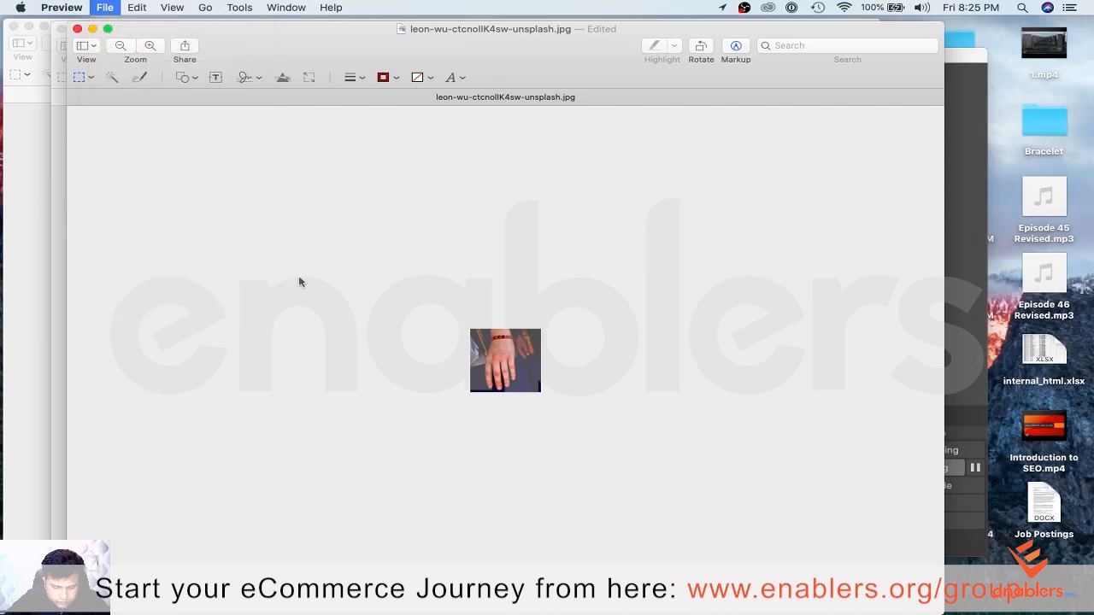
type("3")
key("Return")
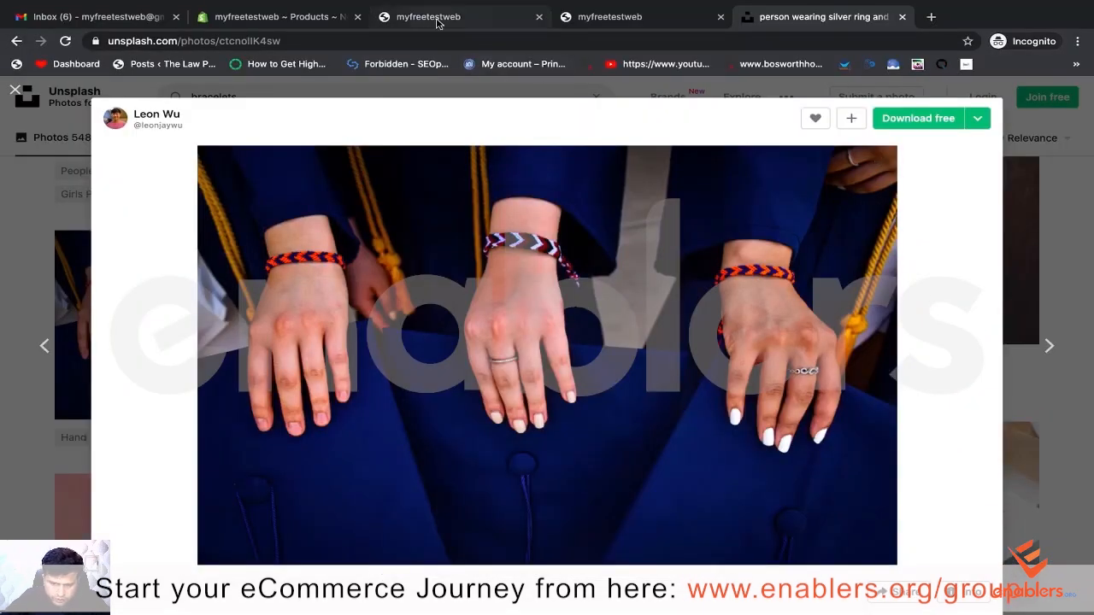
Step: Switch to the browser, glance at the storefront and the Unsplash bracelet photo, and return to the unsaved Shopify product
left_click(436, 19)
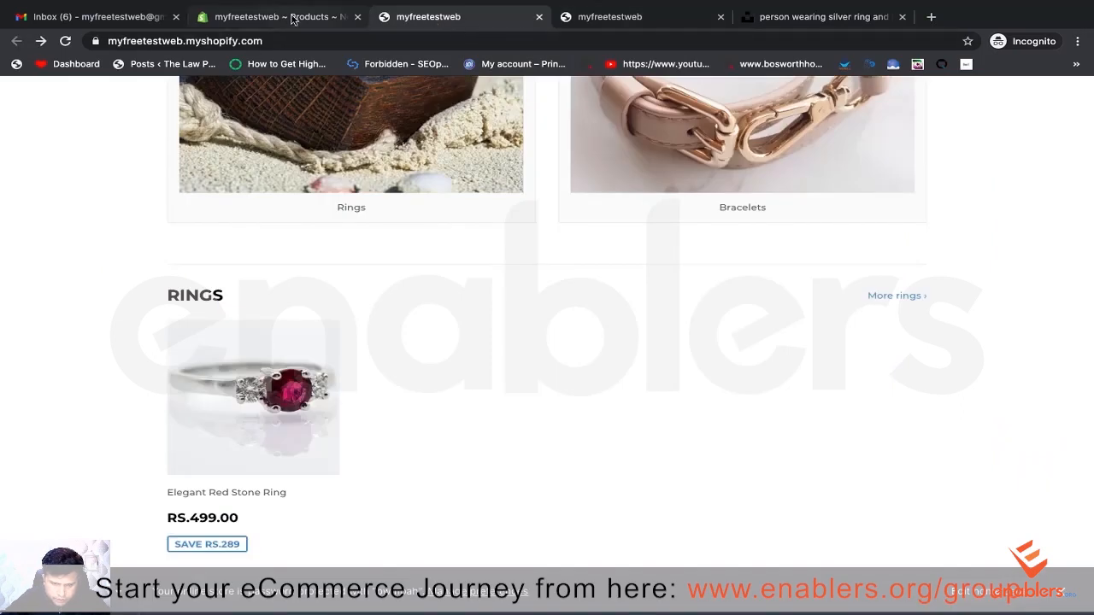
left_click(291, 19)
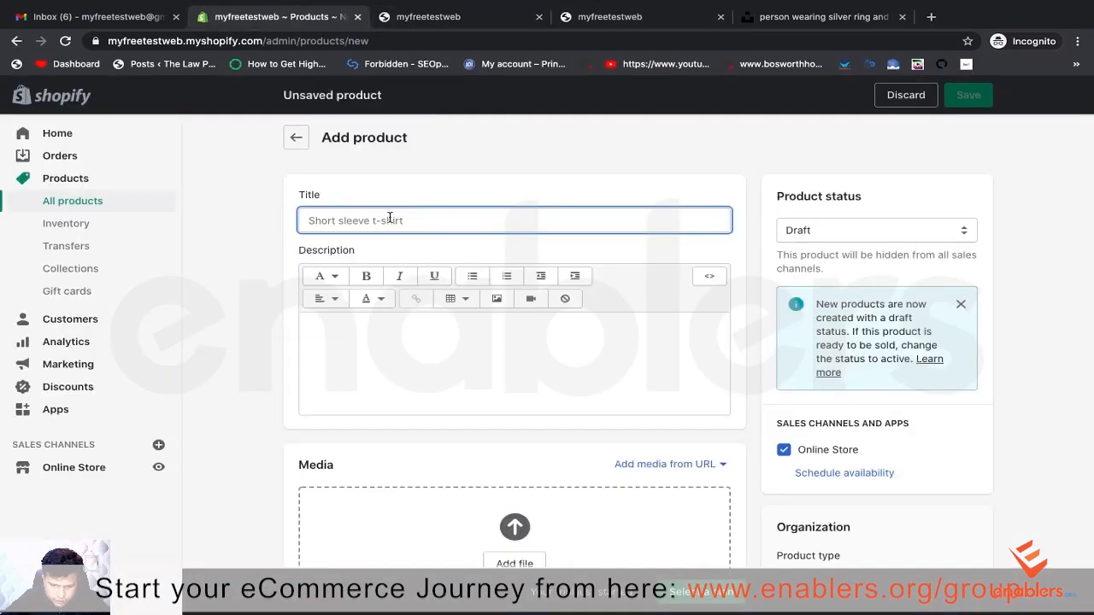
left_click(812, 21)
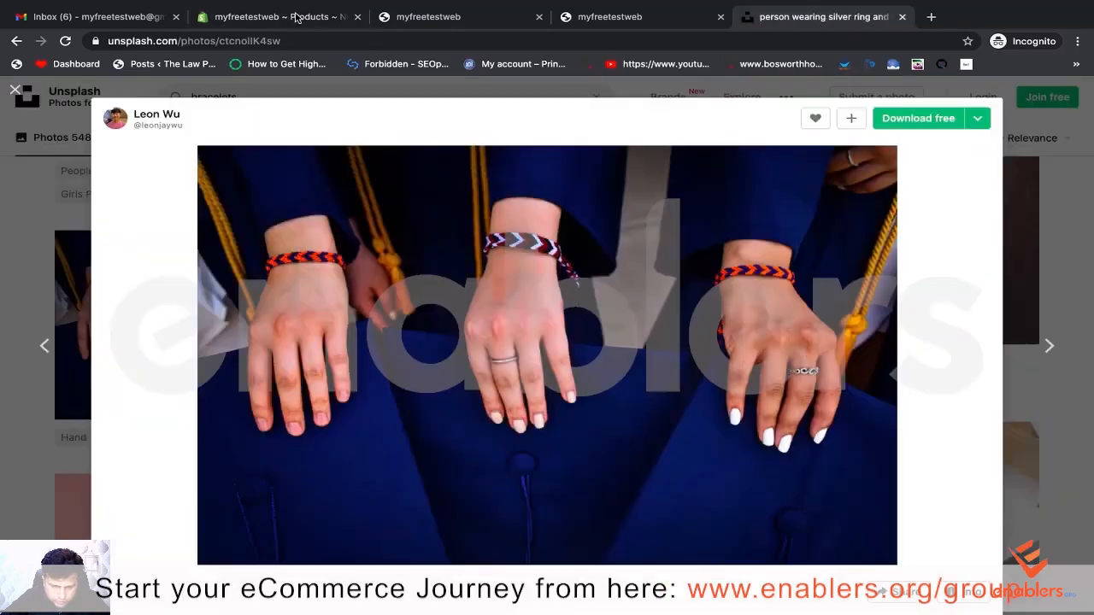
left_click(294, 17)
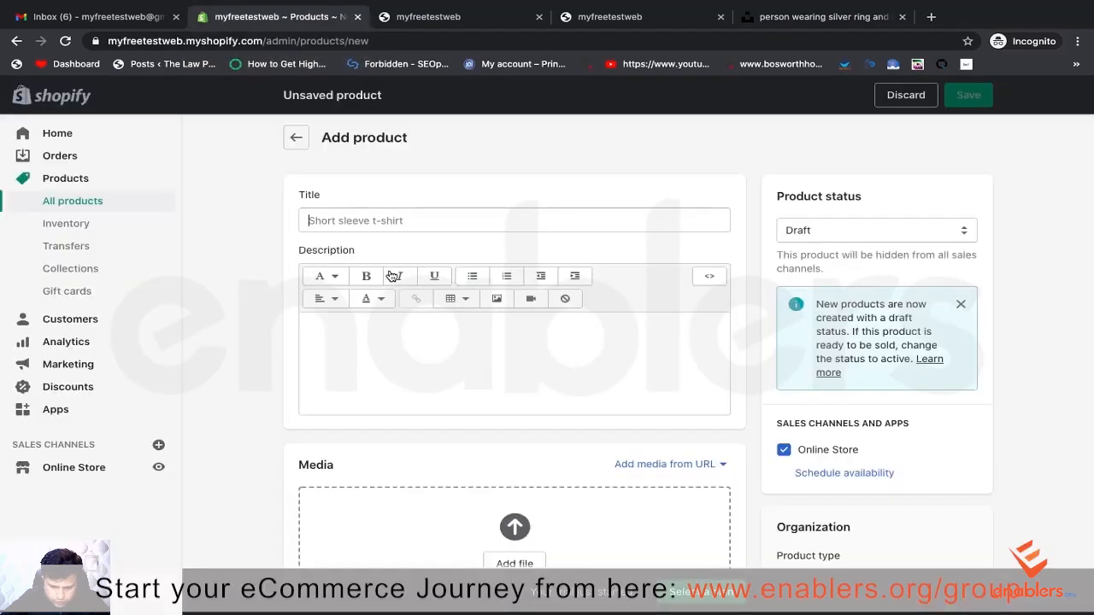
Step: Title the new product Beautiful Fashion Bracelet and open its description for editing
type("Moden")
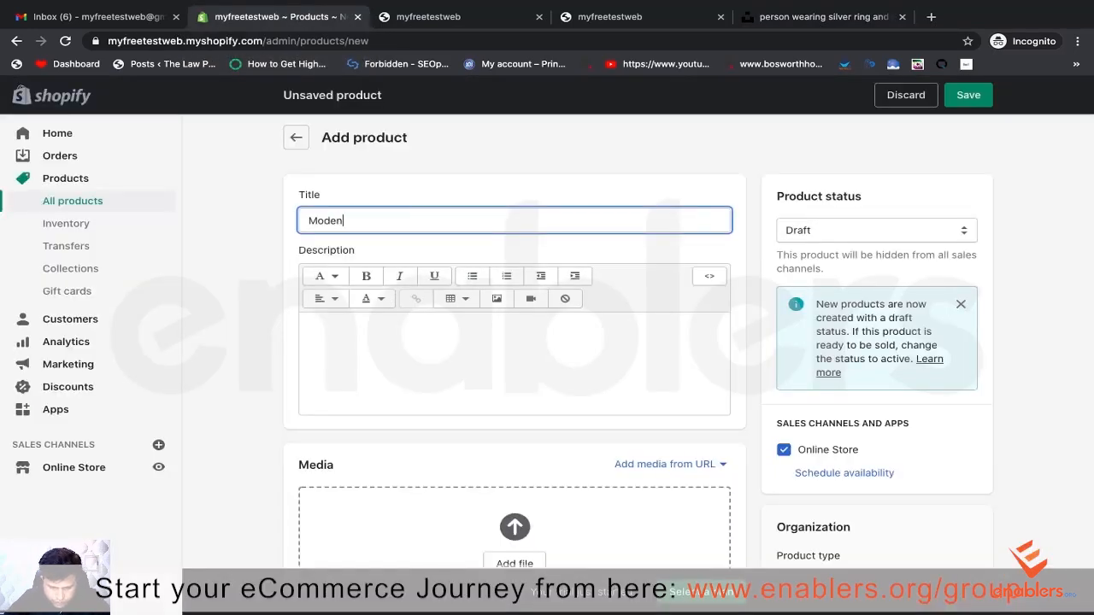
key("BackSpace")
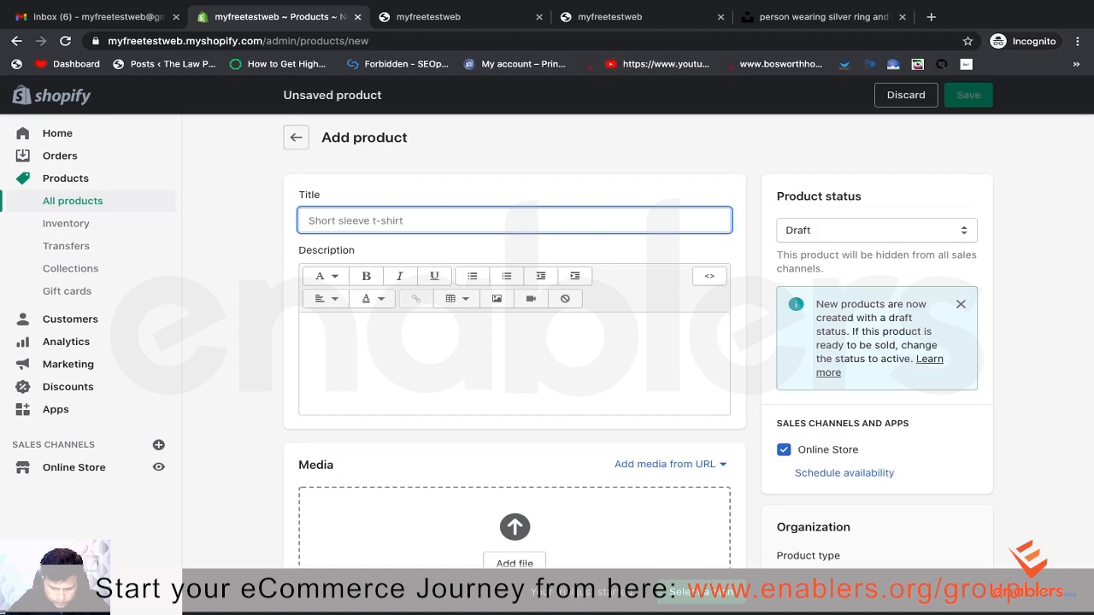
type("Beautiful Fashion B")
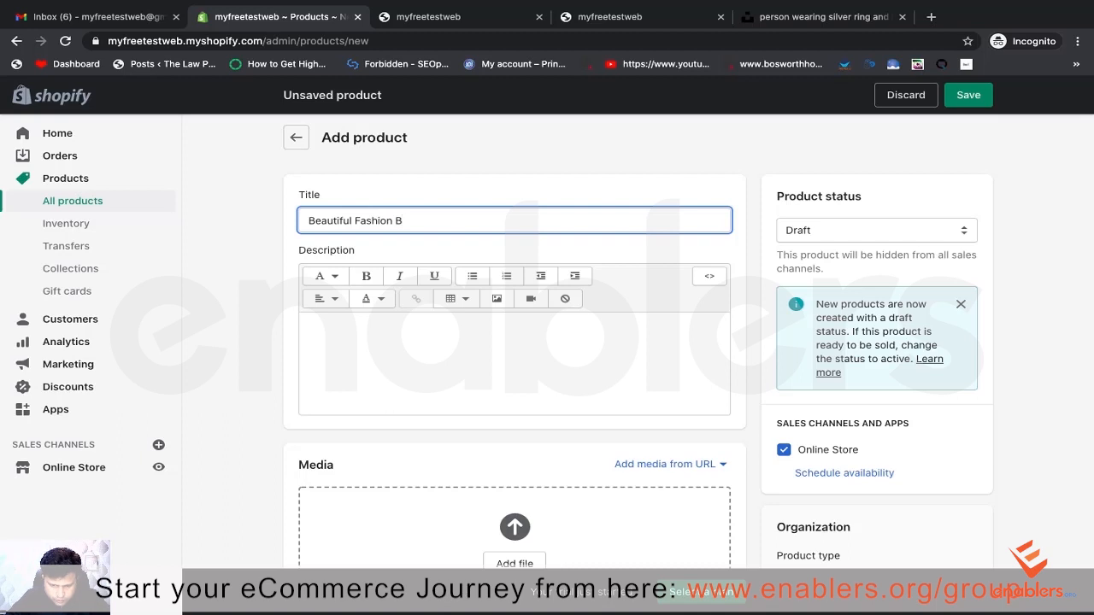
type("acelet")
left_click(387, 325)
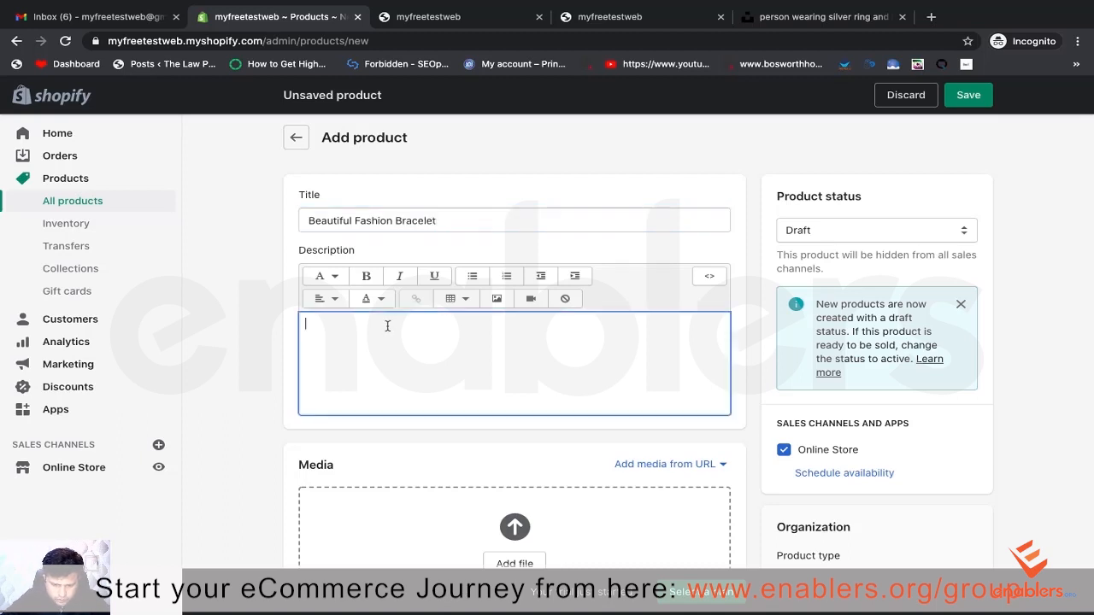
scroll(415, 354, "down", 1)
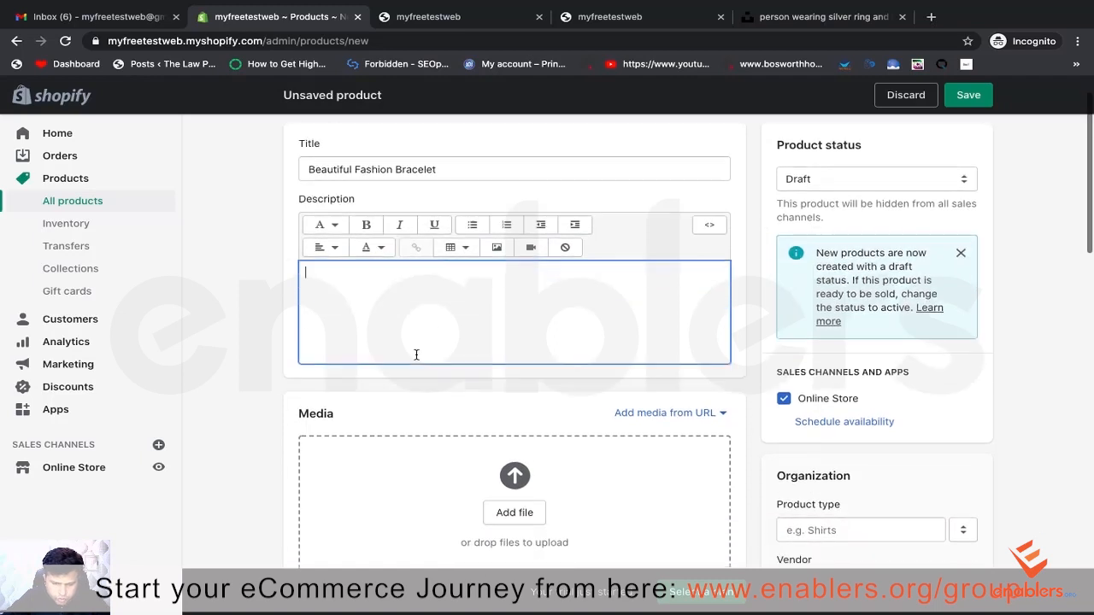
Step: Enter Test Description as the description of the Beautiful Fashion Bracelet product
type("Test D")
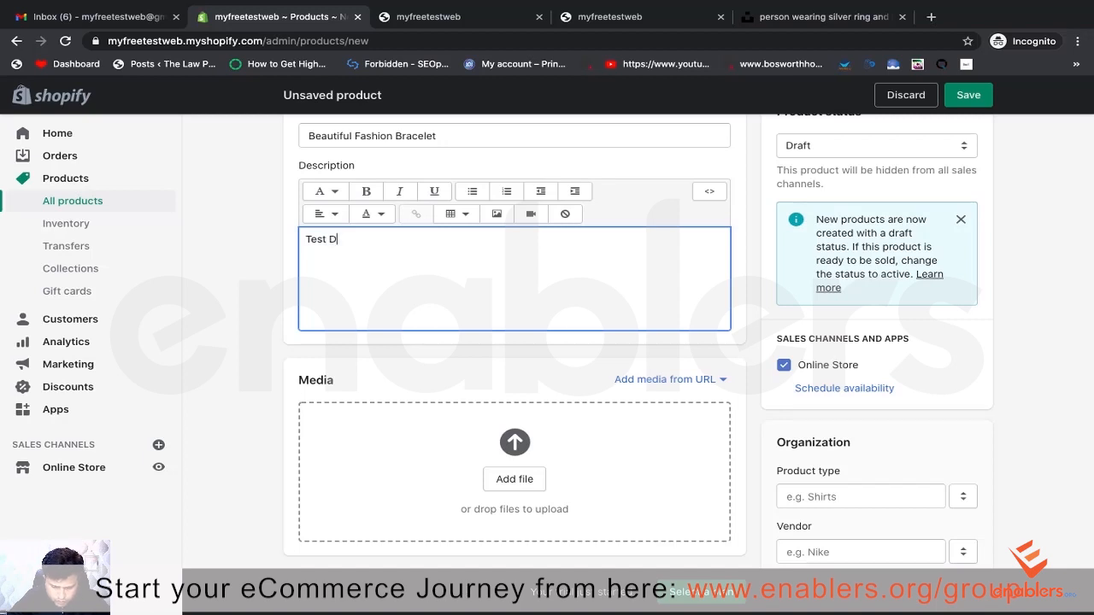
type("esciption")
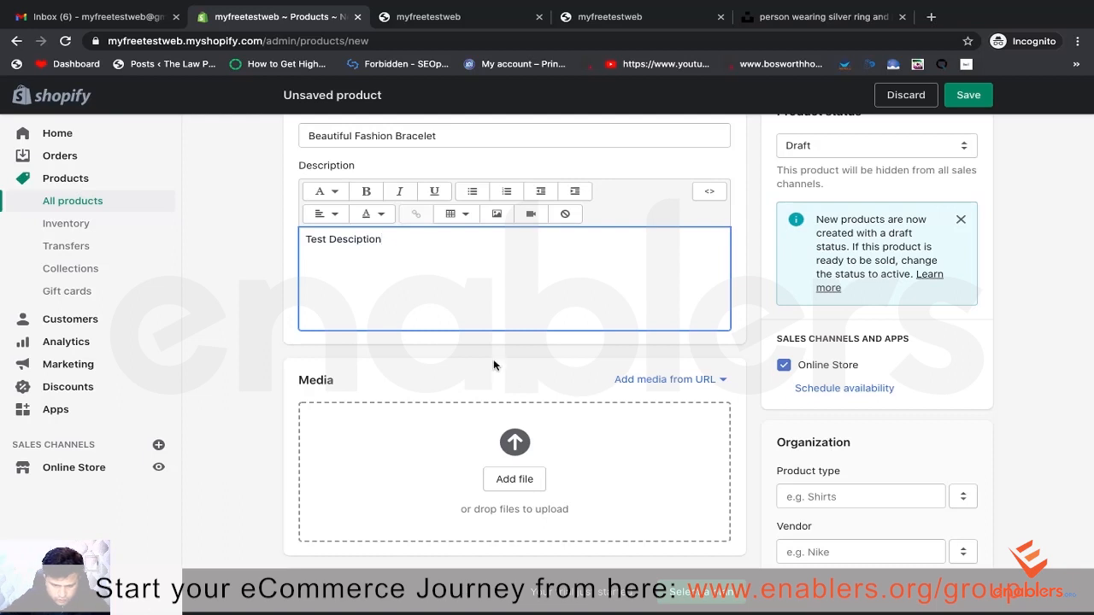
left_click(353, 238)
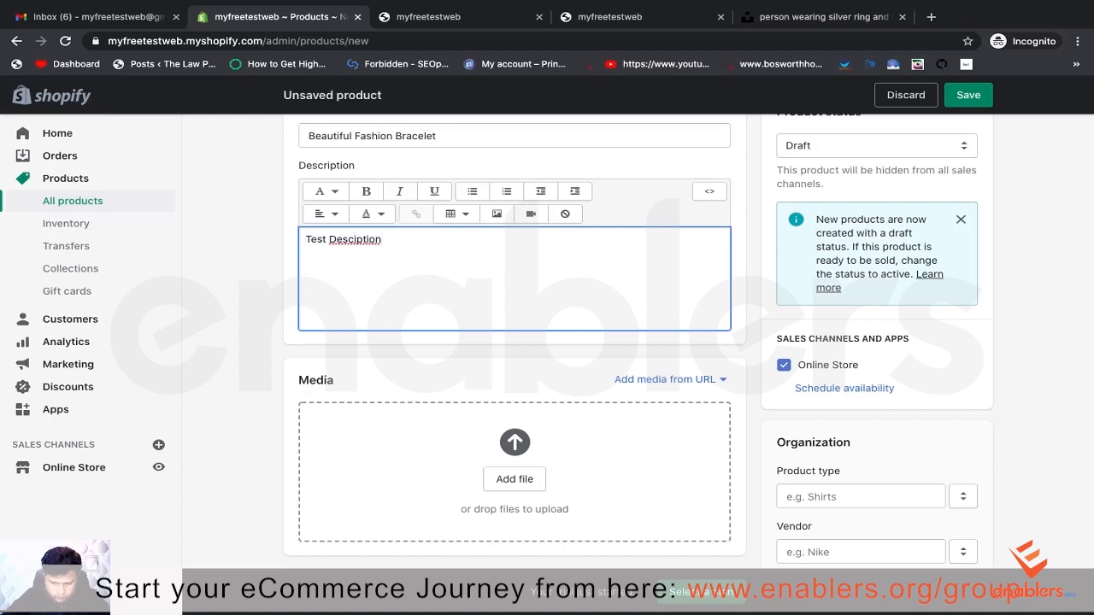
type("r")
scroll(632, 349, "down", 1)
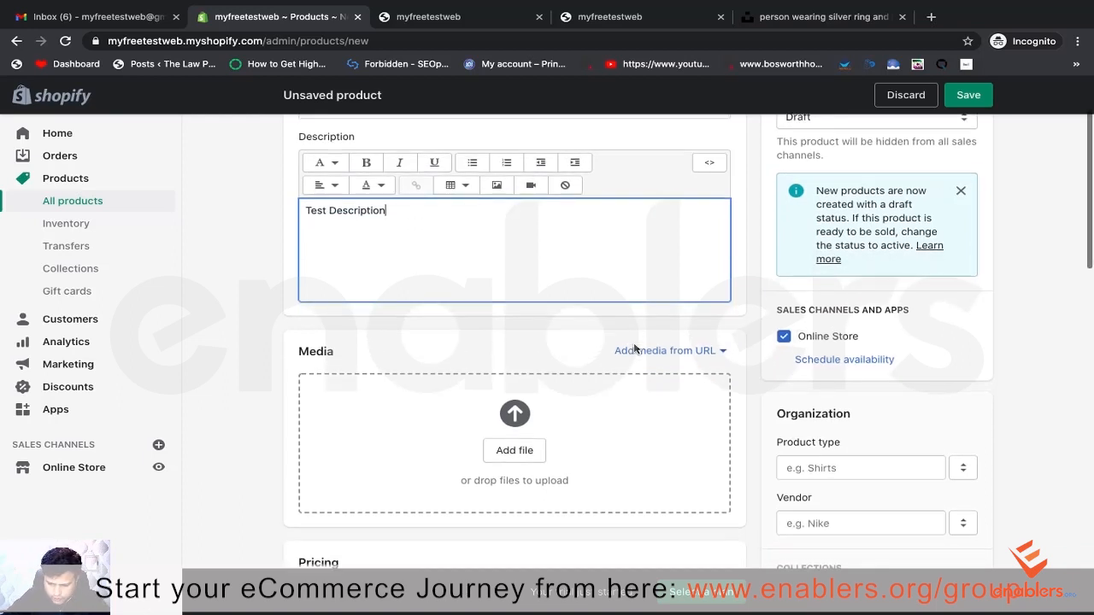
Step: Add the new bracelet product to the Bracelets collection
scroll(634, 349, "up", 1)
scroll(634, 349, "down", 5)
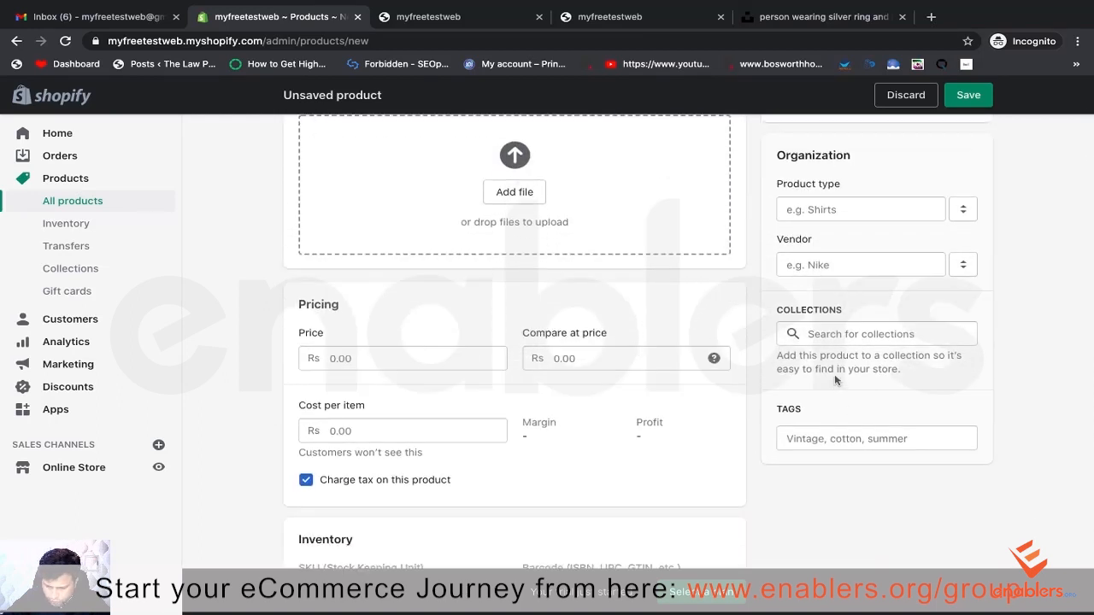
left_click(832, 333)
left_click(826, 366)
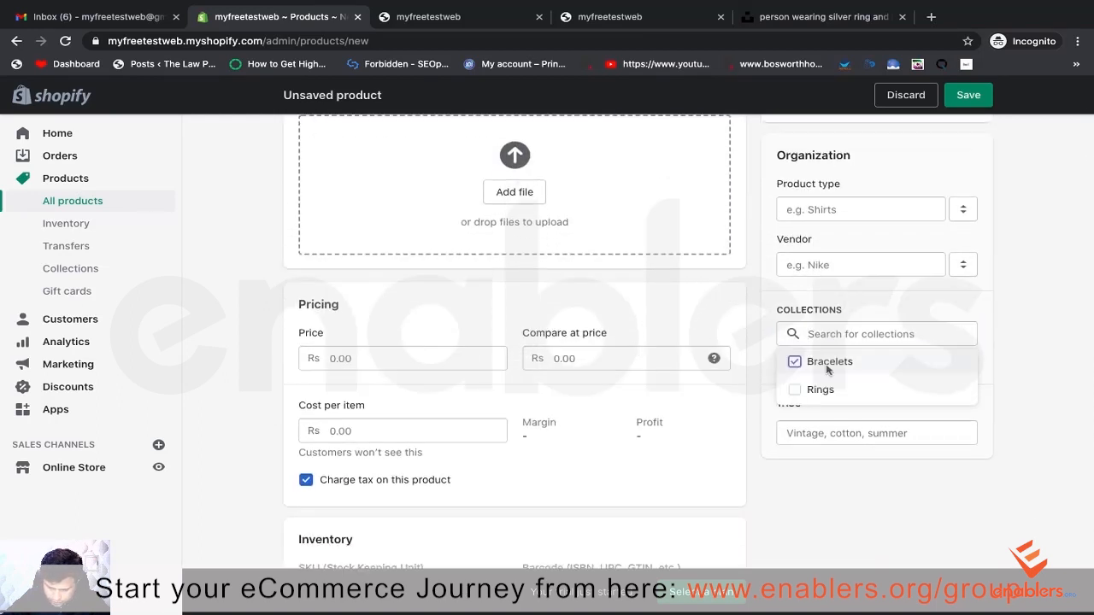
left_click(1025, 371)
scroll(875, 300, "up", 5)
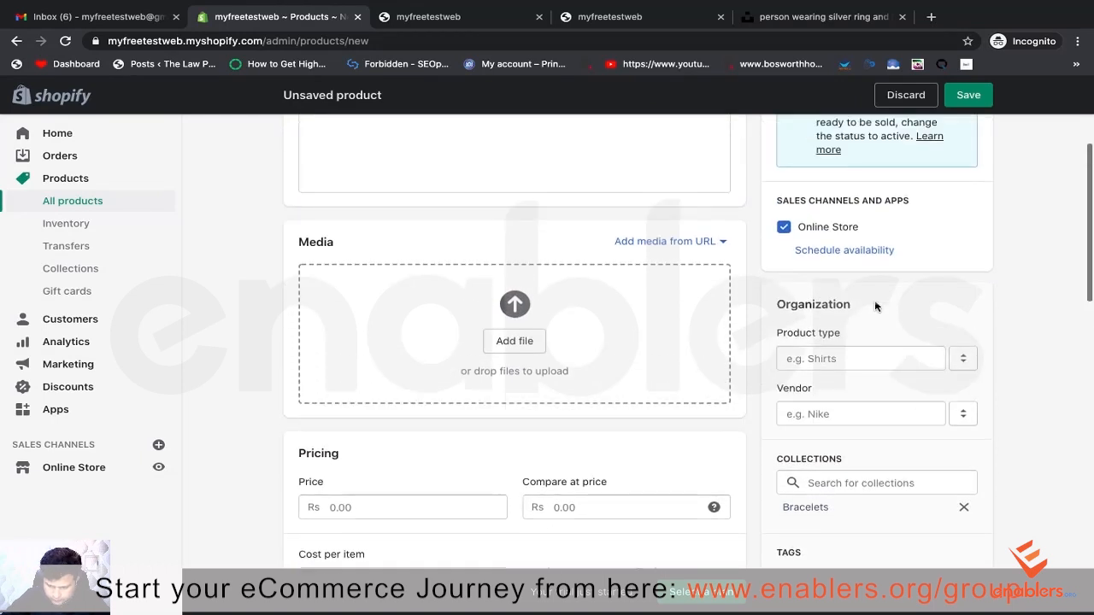
scroll(876, 306, "down", 4)
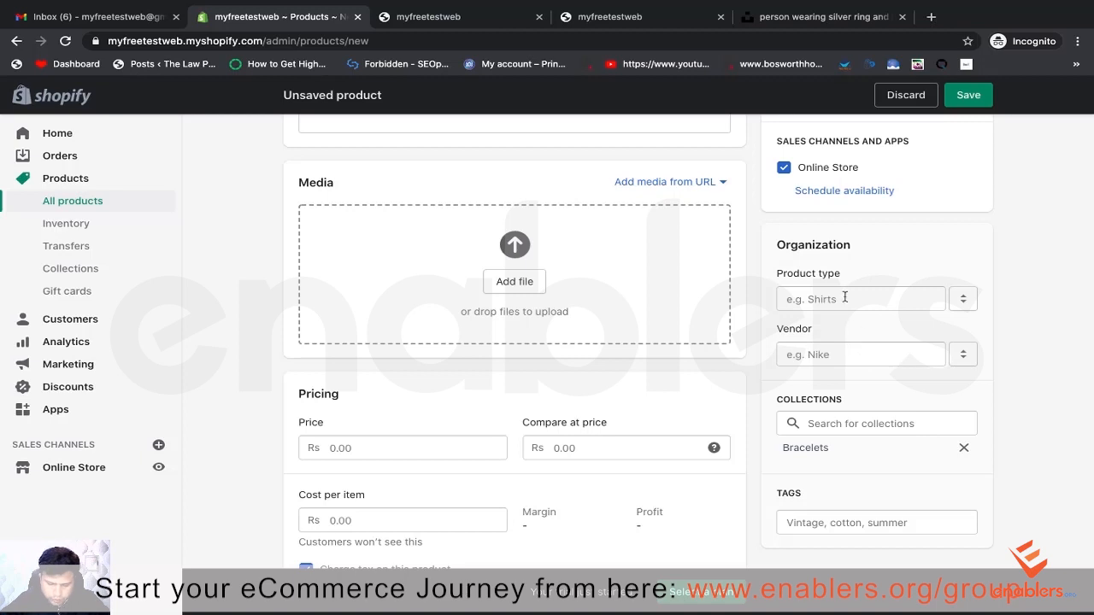
scroll(840, 293, "up", 3)
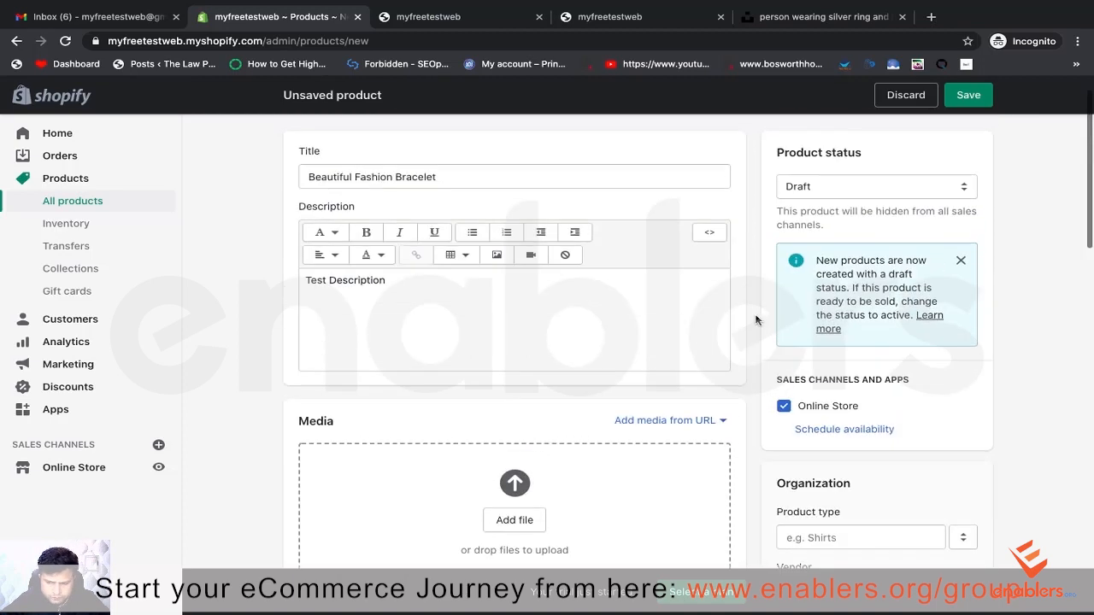
Step: Set the status of the Beautiful Fashion Bracelet product to Active
left_click(811, 219)
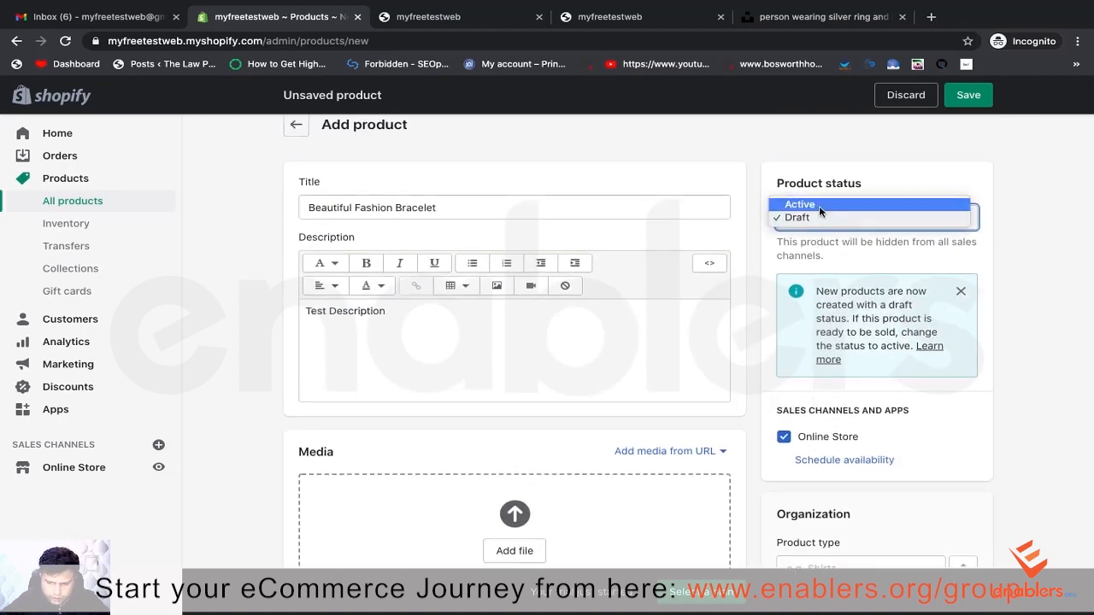
left_click(804, 203)
Step: Examine the product form's media and pricing sections alongside the storefront's ring listing and the Unsplash bracelet photo
scroll(629, 353, "down", 4)
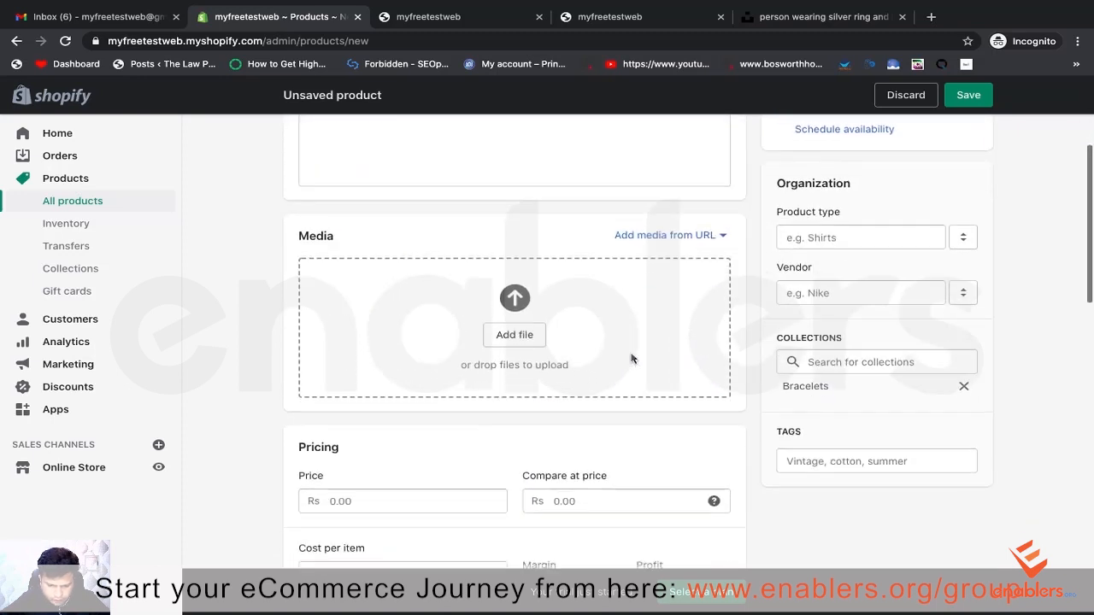
scroll(522, 360, "down", 1)
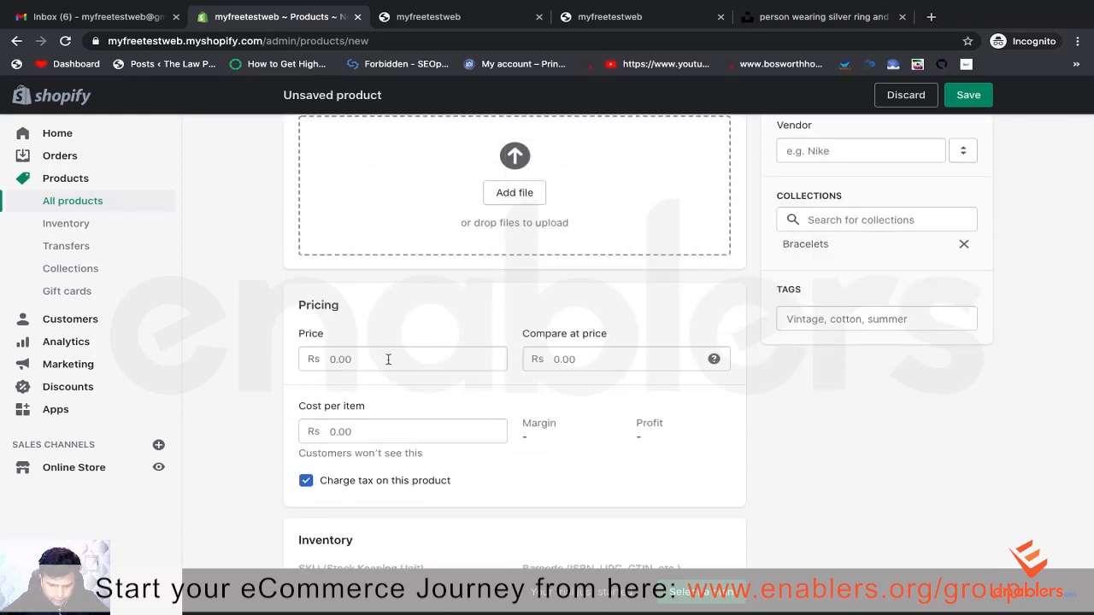
scroll(449, 396, "down", 1)
scroll(447, 398, "up", 2)
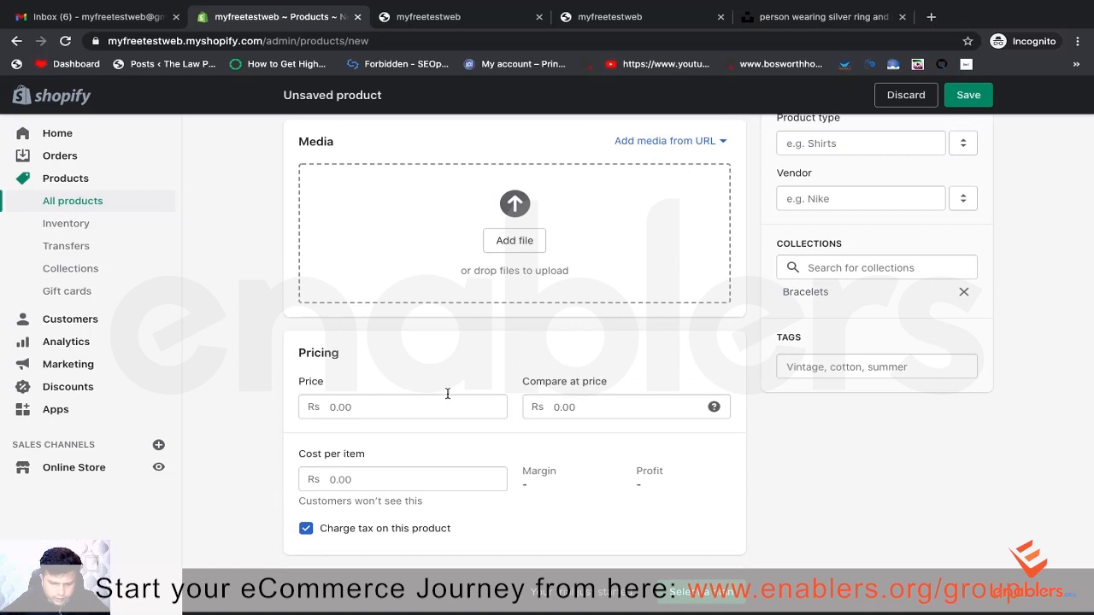
key("super+Tab")
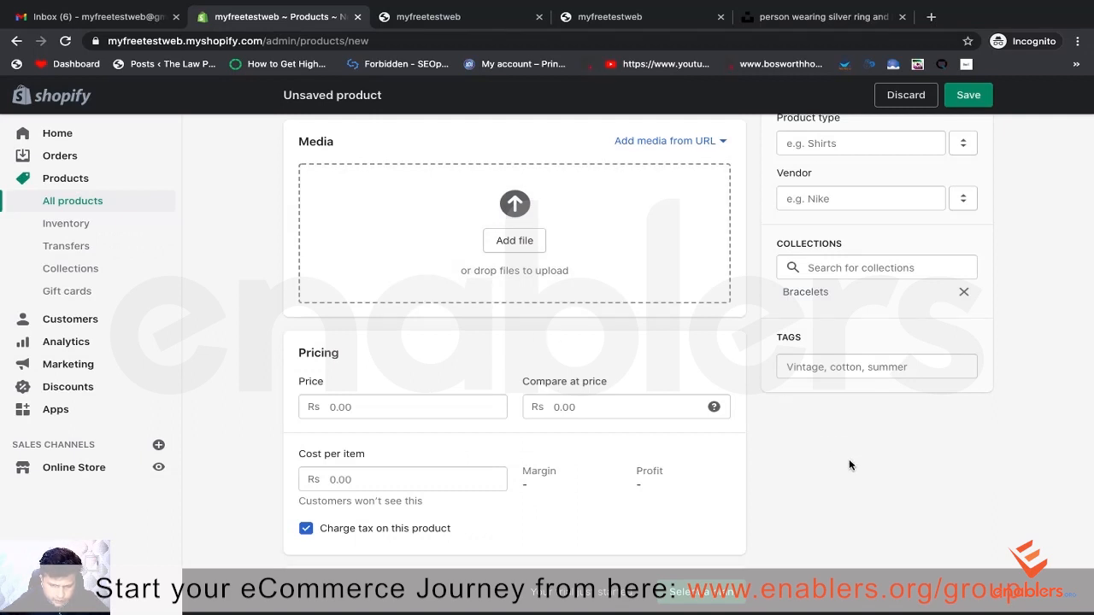
left_click(438, 19)
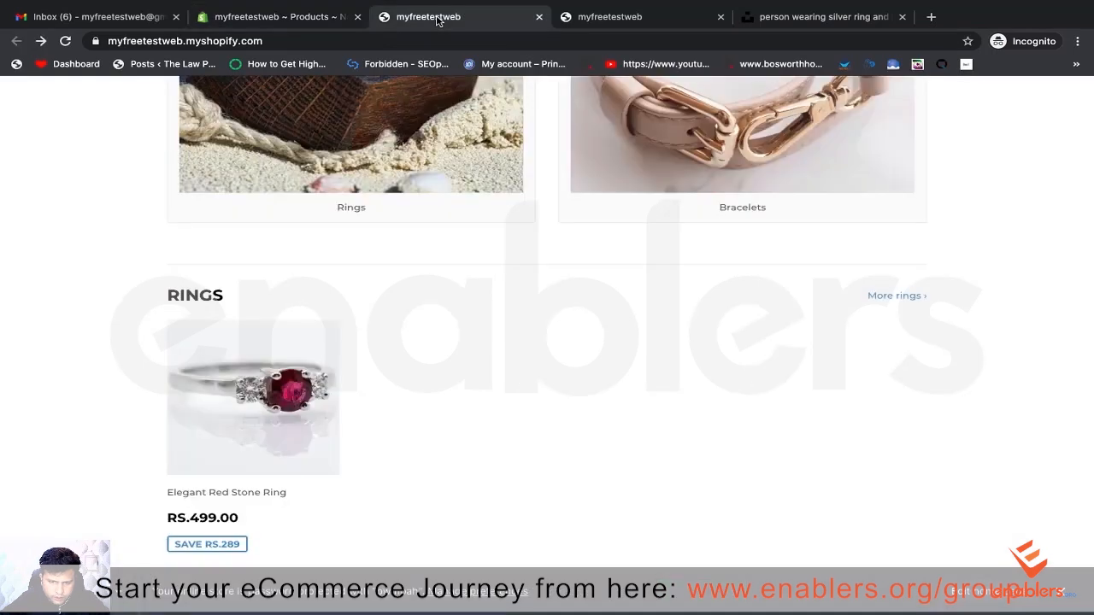
left_click(650, 28)
left_click(803, 29)
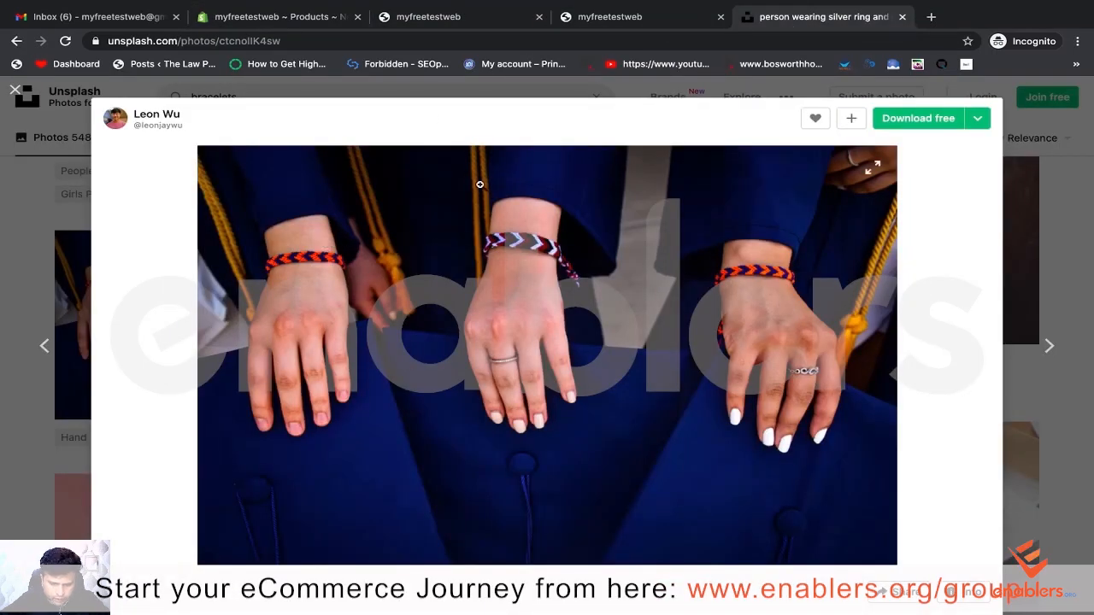
left_click(325, 18)
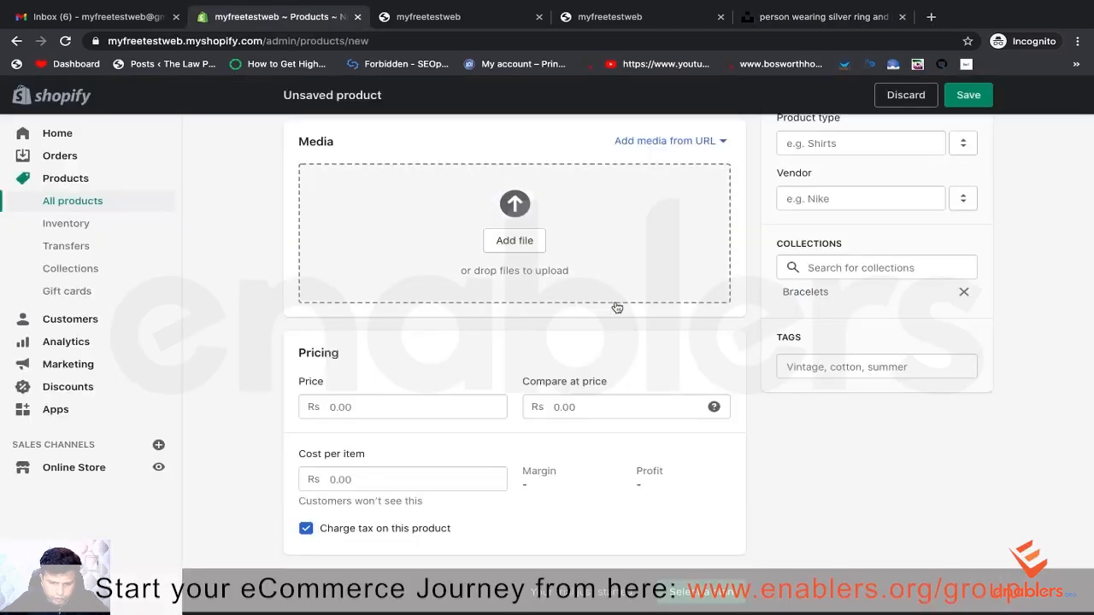
scroll(604, 363, "down", 1)
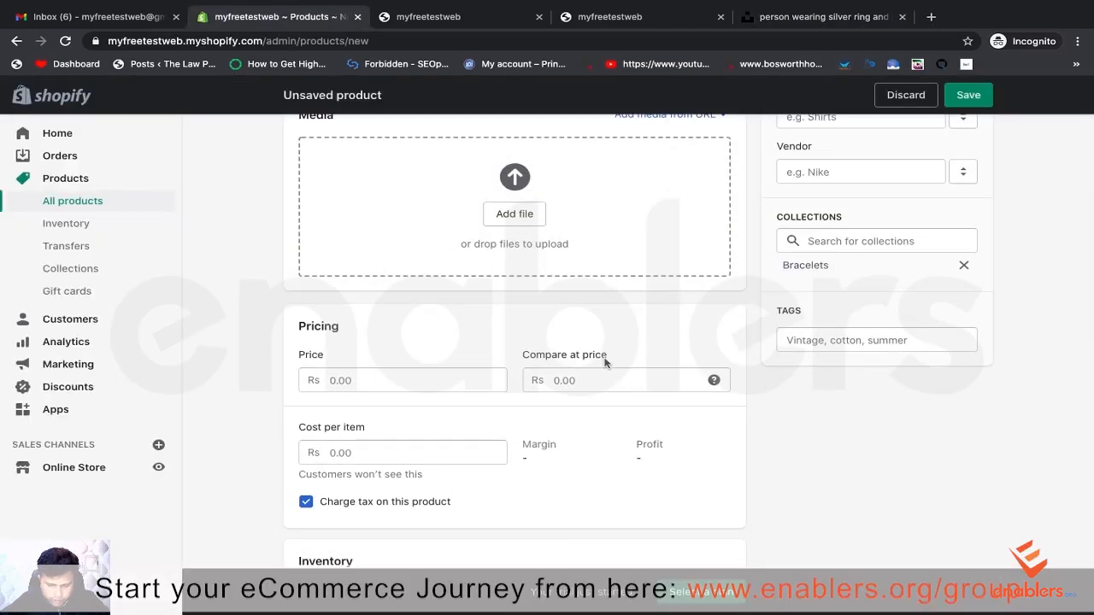
left_click(477, 20)
scroll(558, 211, "up", 2)
scroll(366, 403, "down", 2)
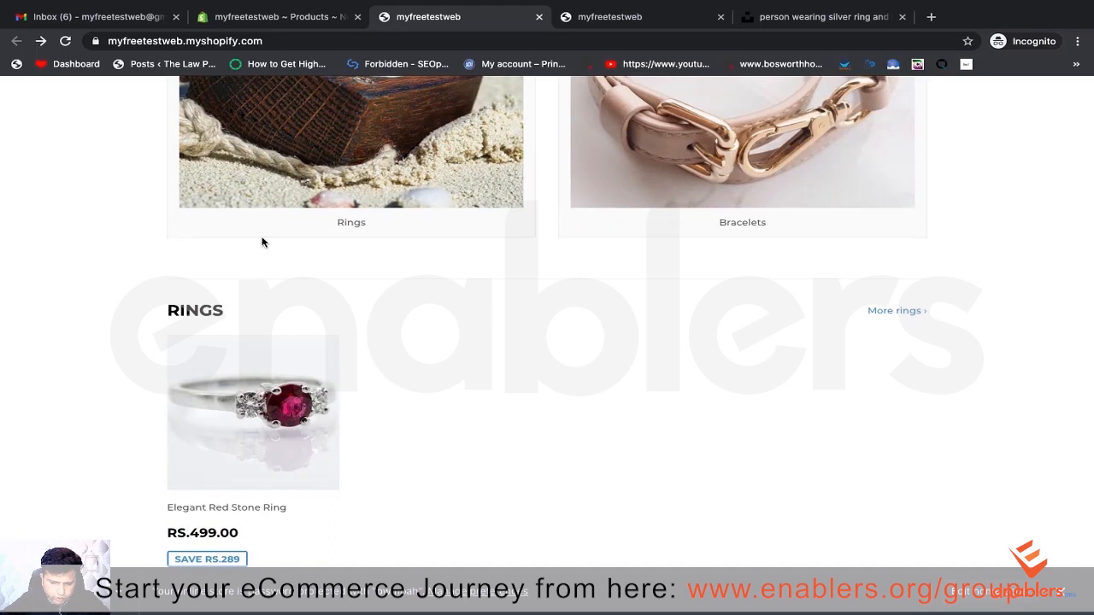
left_click(795, 17)
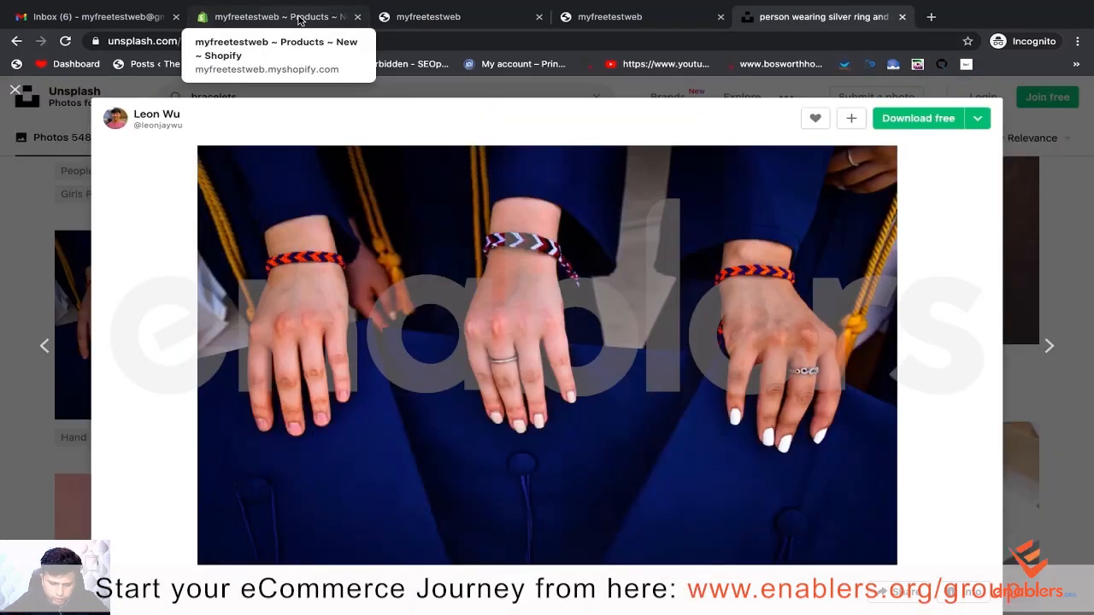
left_click(300, 17)
Step: Mark the product as having multiple options, like different sizes or colors
scroll(474, 298, "down", 1)
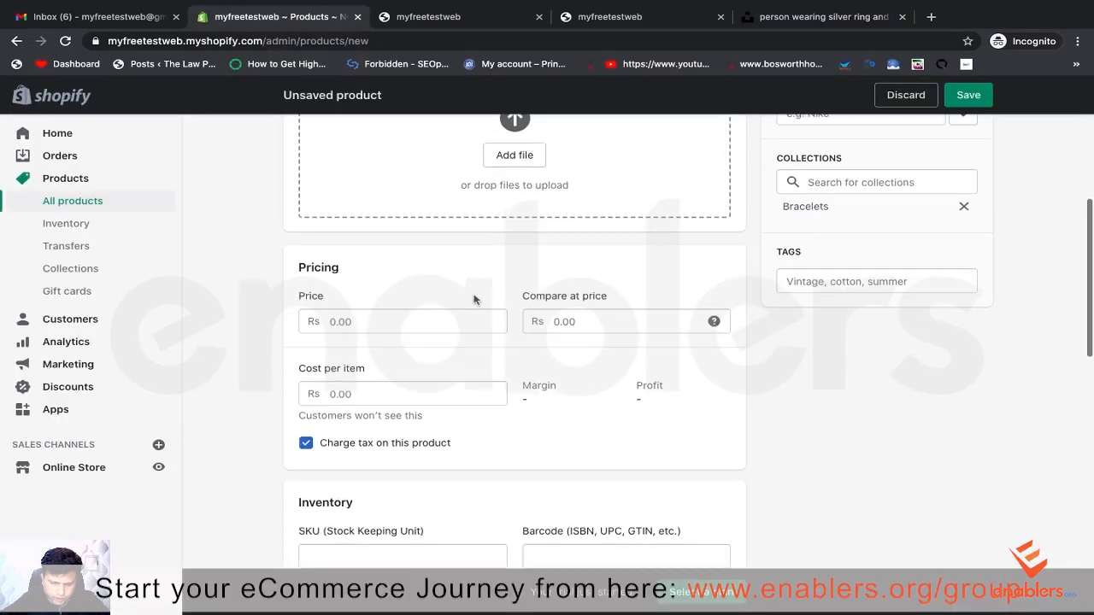
scroll(473, 299, "down", 1)
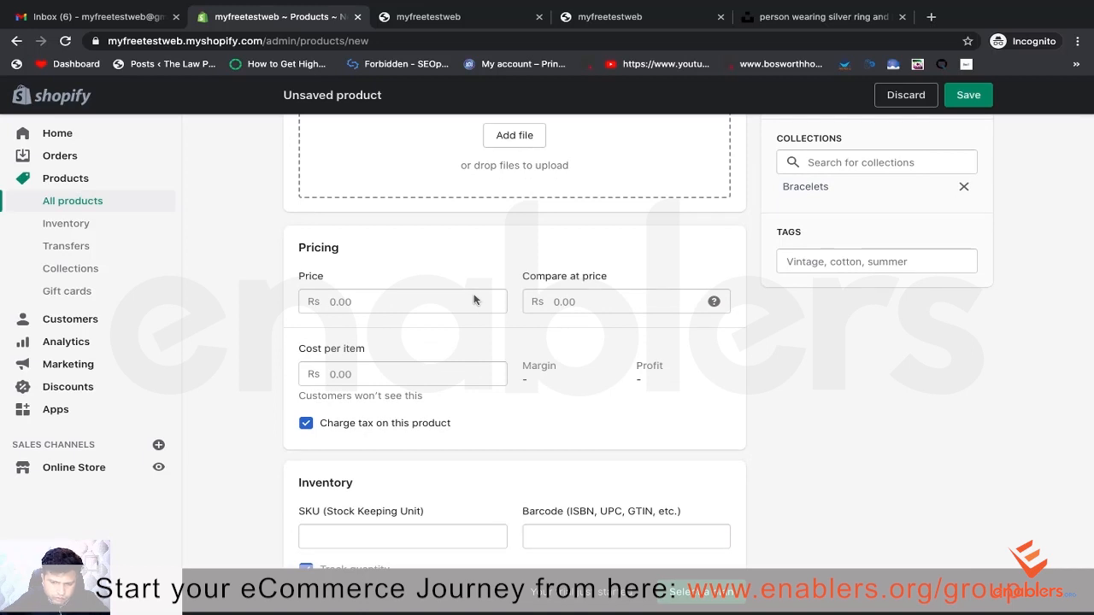
scroll(476, 300, "down", 1)
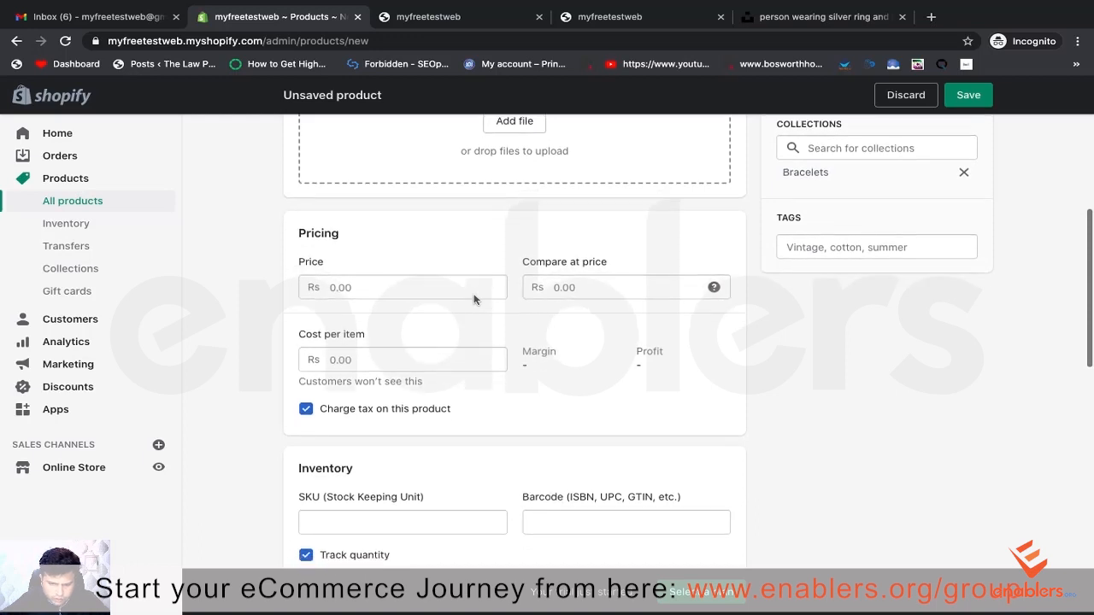
scroll(587, 337, "up", 1)
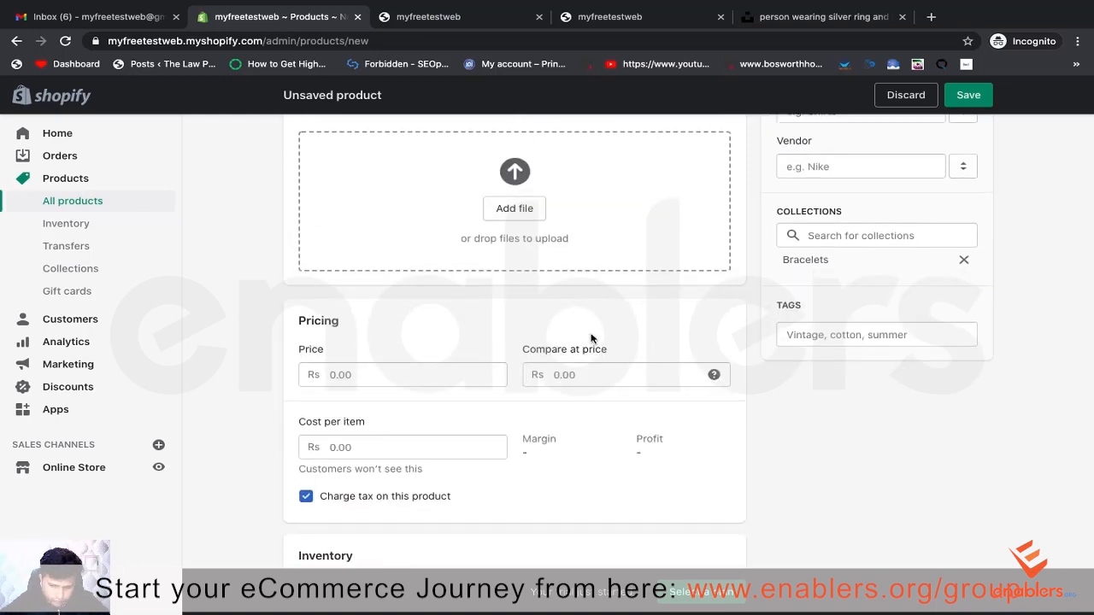
scroll(591, 339, "down", 1)
scroll(590, 338, "down", 8)
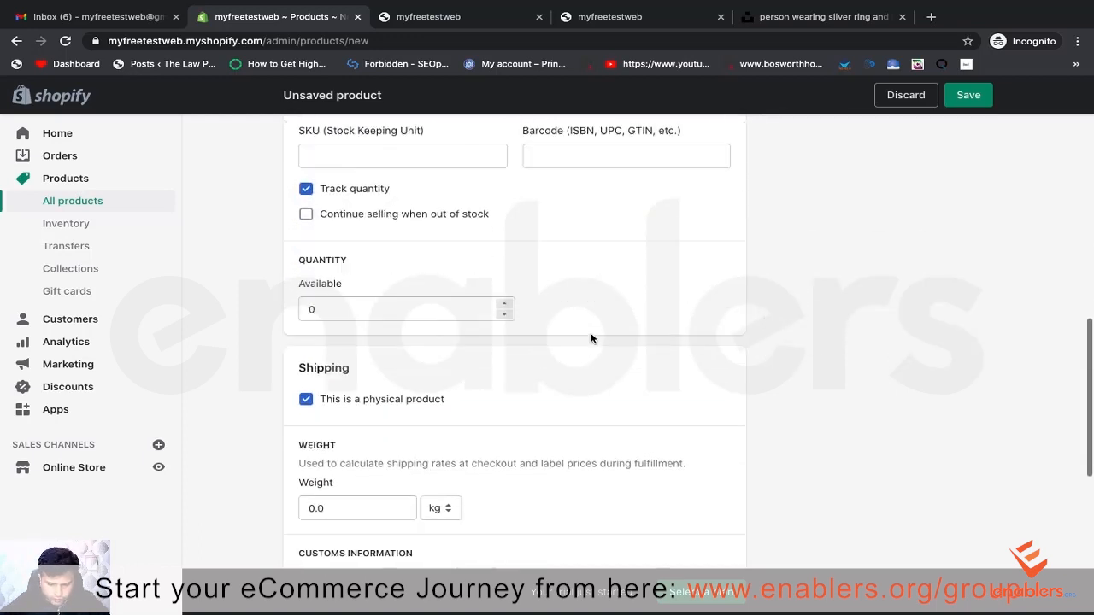
scroll(590, 338, "down", 4)
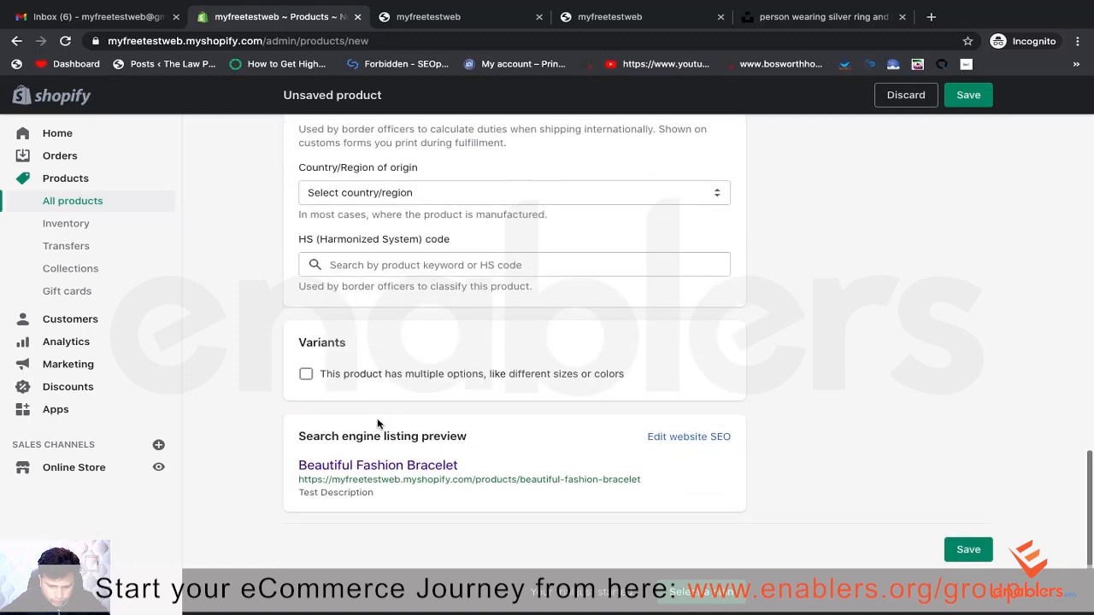
left_click(306, 375)
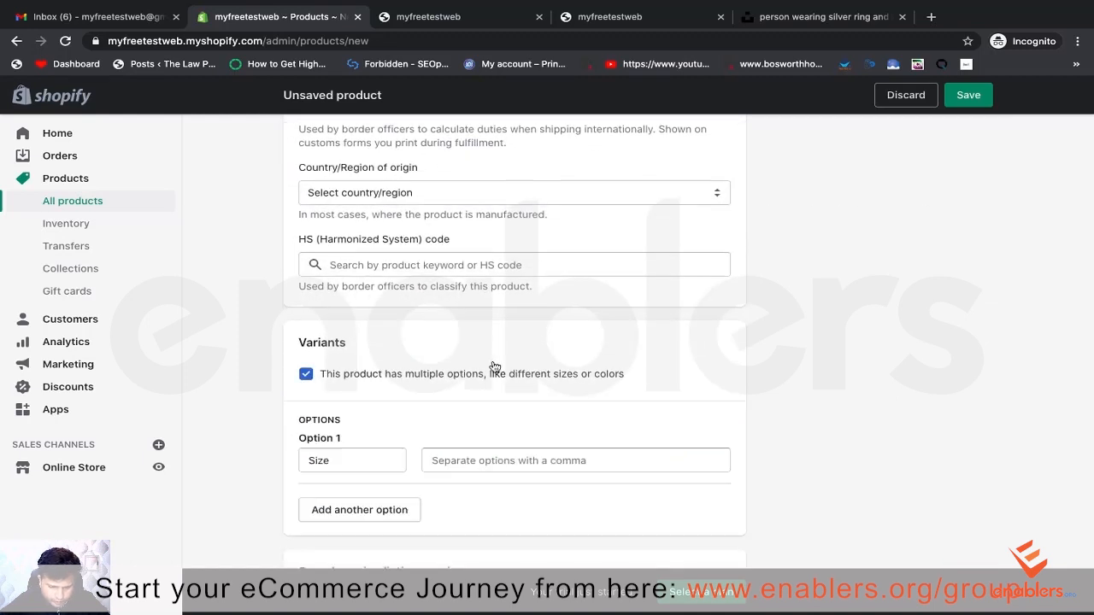
Step: Upload images 1, 2 and 3 from the Bracelet folder to the product's media
scroll(559, 364, "down", 3)
scroll(559, 364, "up", 7)
scroll(559, 364, "up", 15)
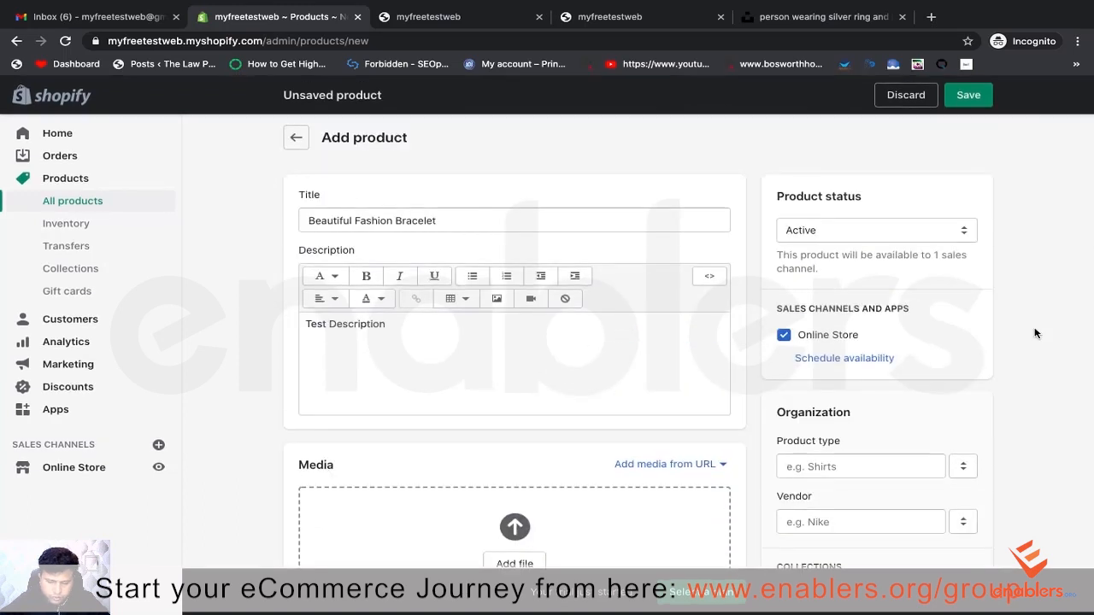
scroll(533, 449, "down", 3)
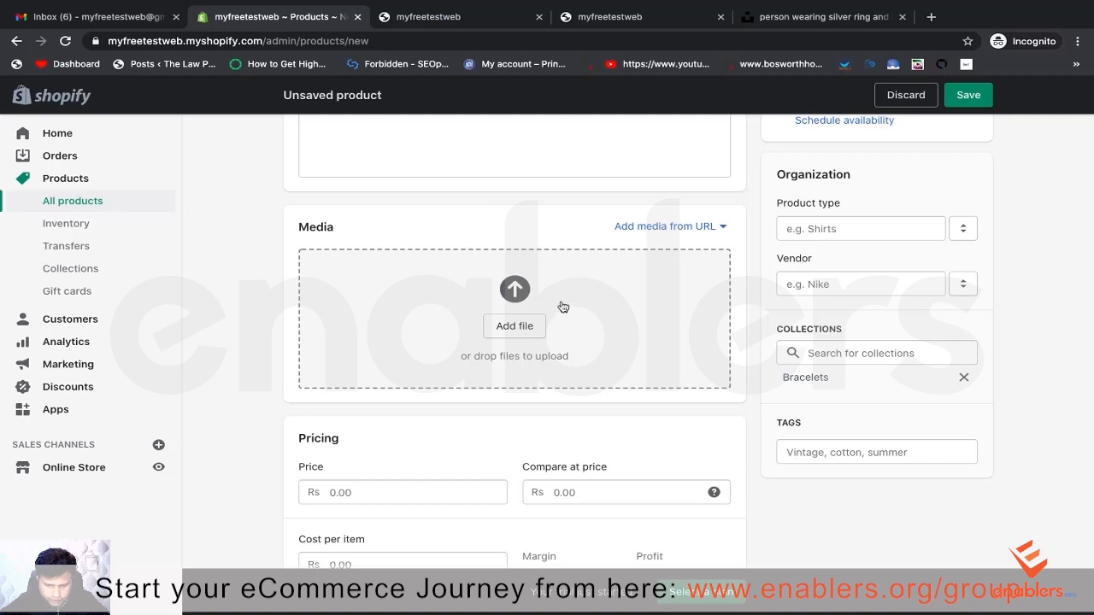
left_click(515, 327)
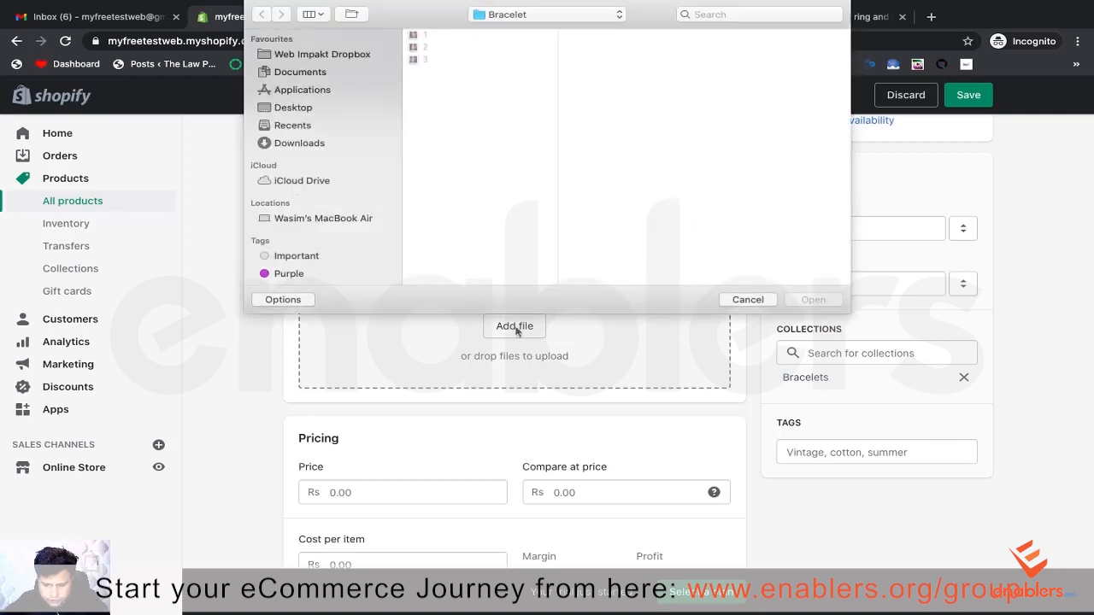
left_click(426, 36)
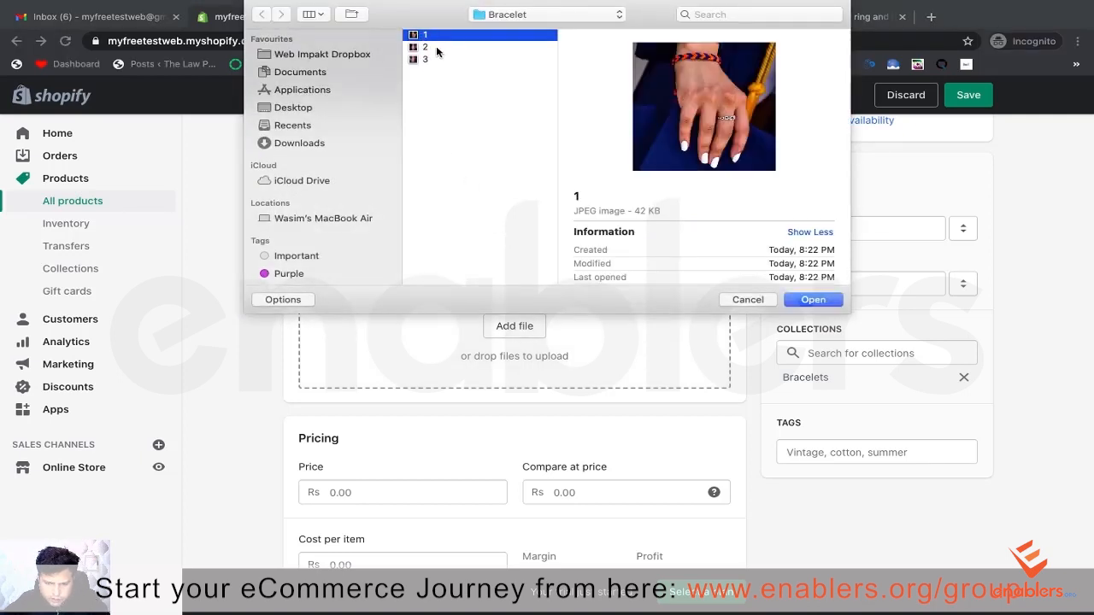
left_click_drag(466, 101, 413, 24)
left_click(812, 300)
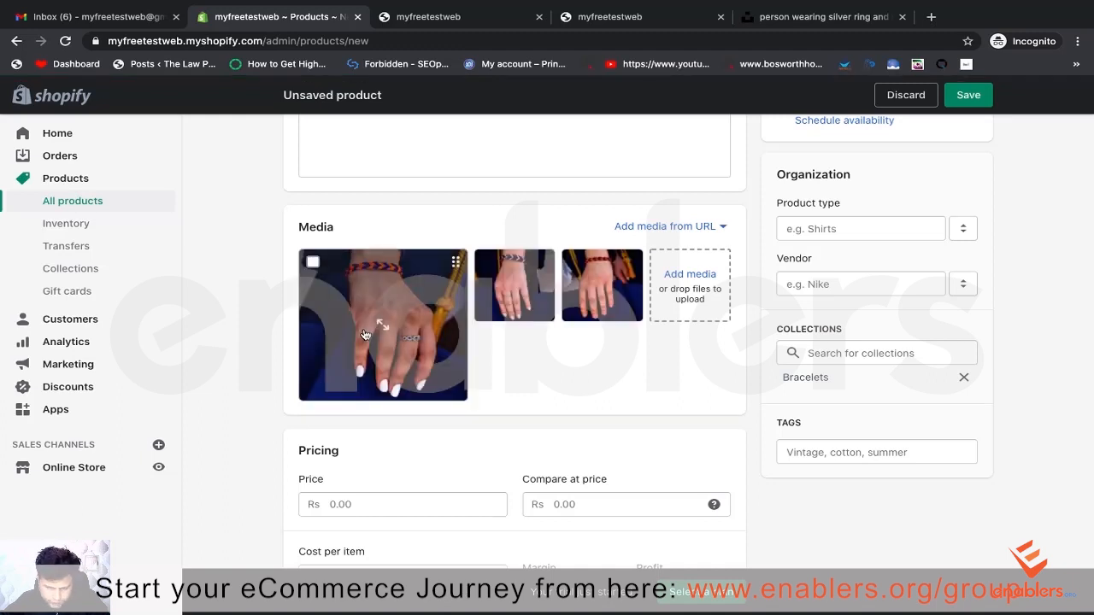
Step: Download the Unsplash photo of three hands wearing bracelets and open the downloaded file in Preview
left_click(823, 18)
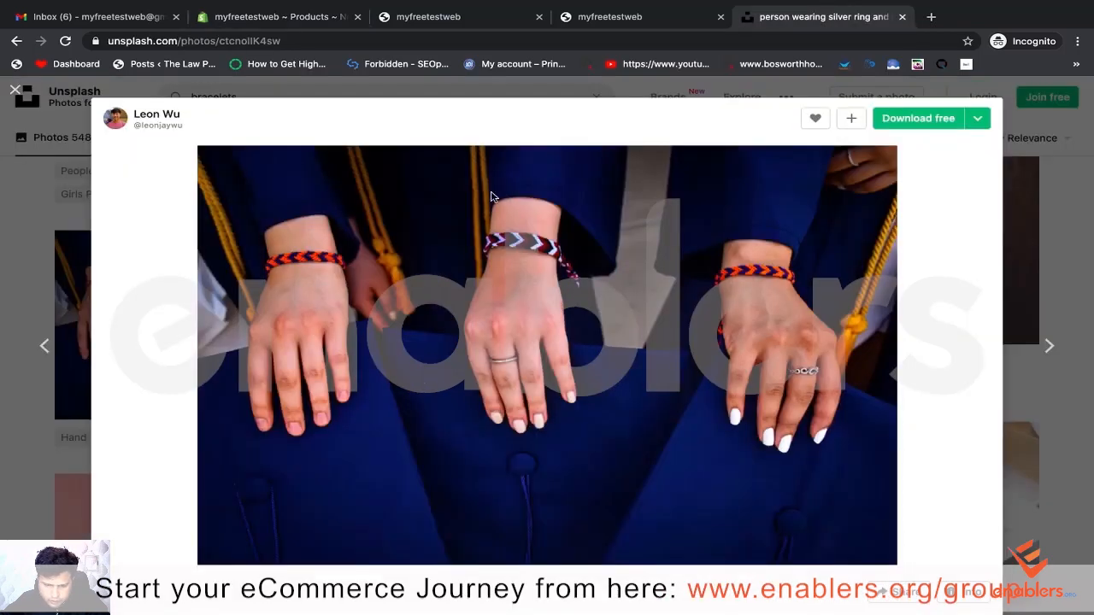
key("super+Tab")
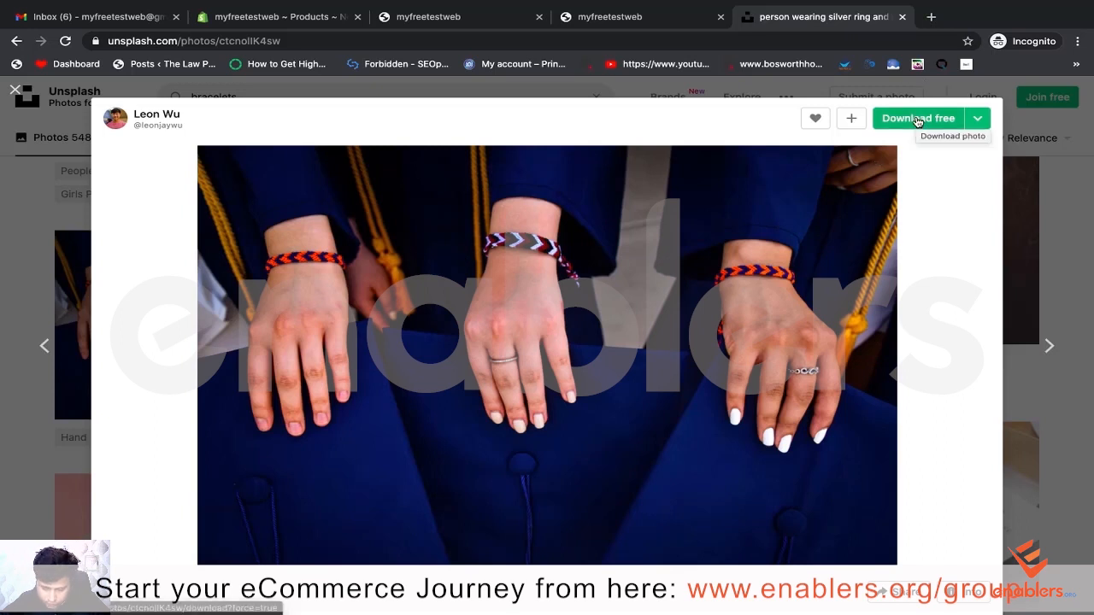
left_click(918, 121)
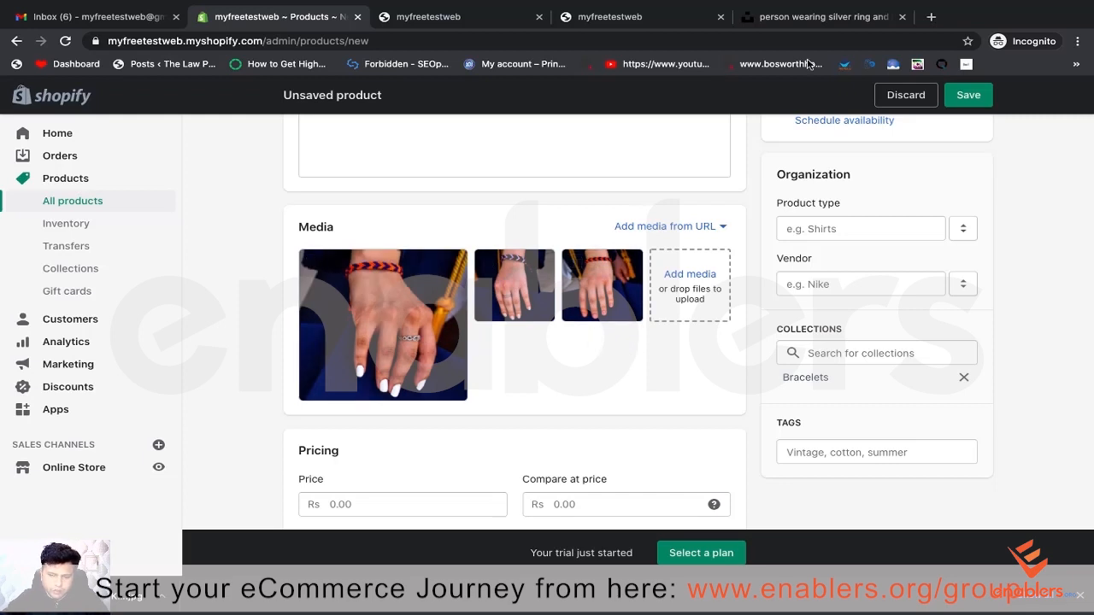
left_click(795, 17)
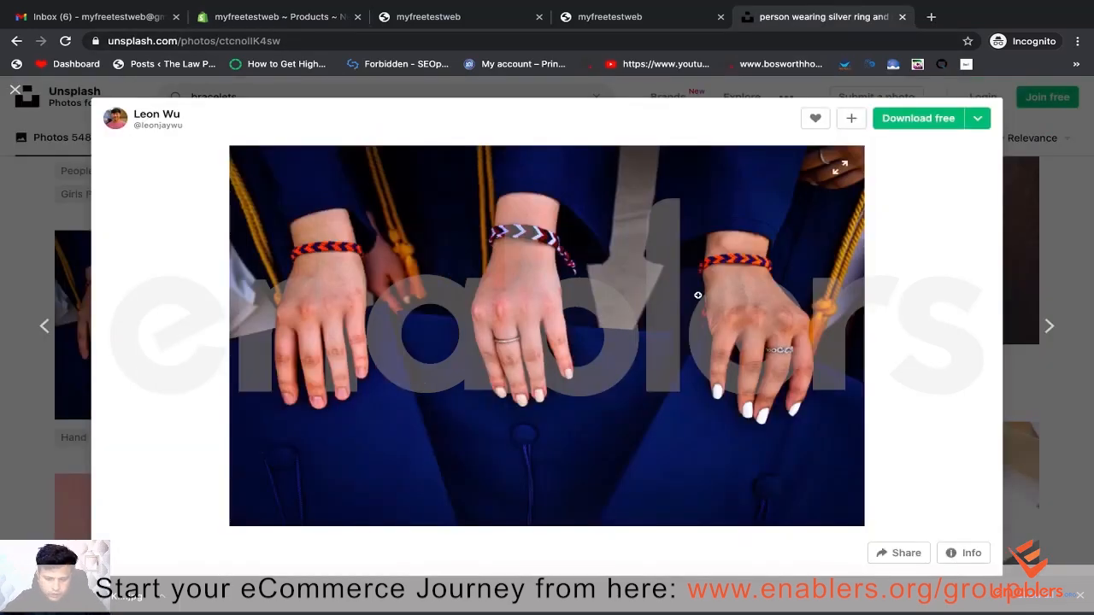
left_click(299, 24)
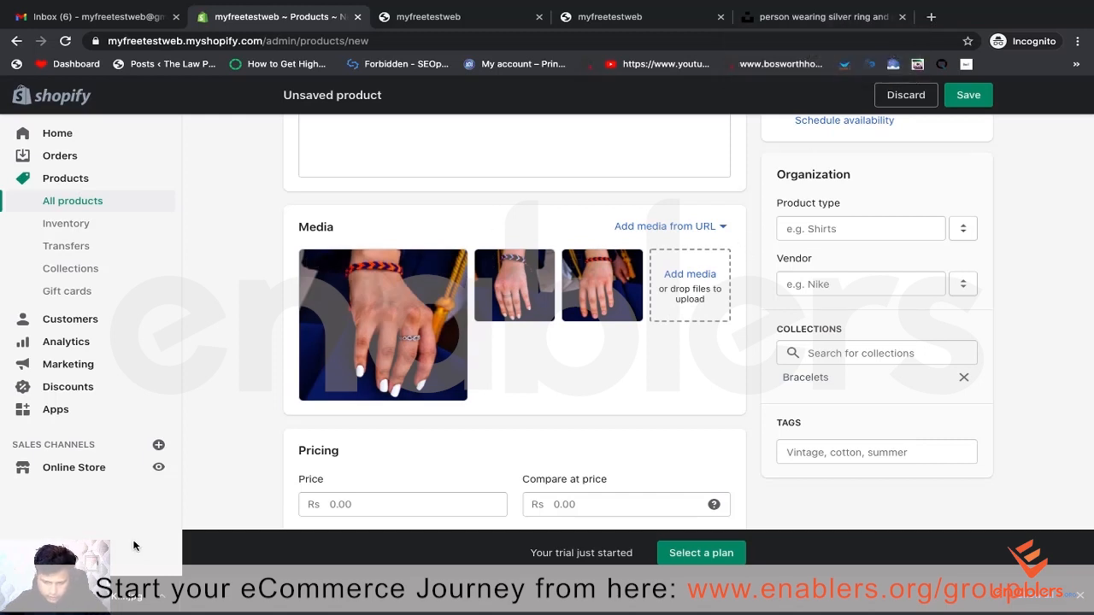
left_click(128, 597)
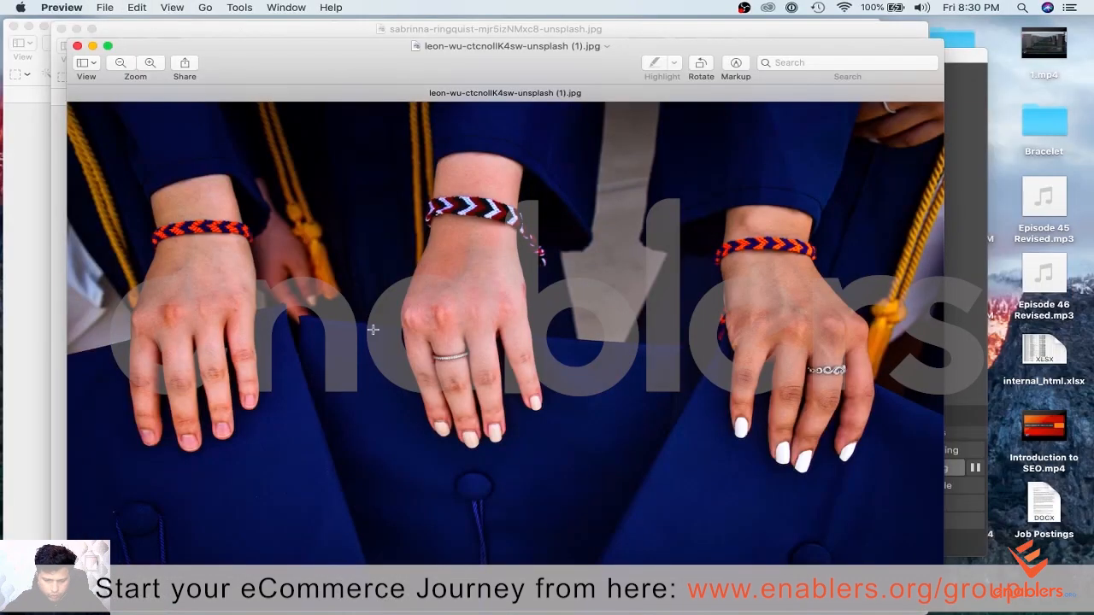
Step: Check the downloaded photo's pixel dimensions in the image size settings
scroll(356, 191, "up", 2)
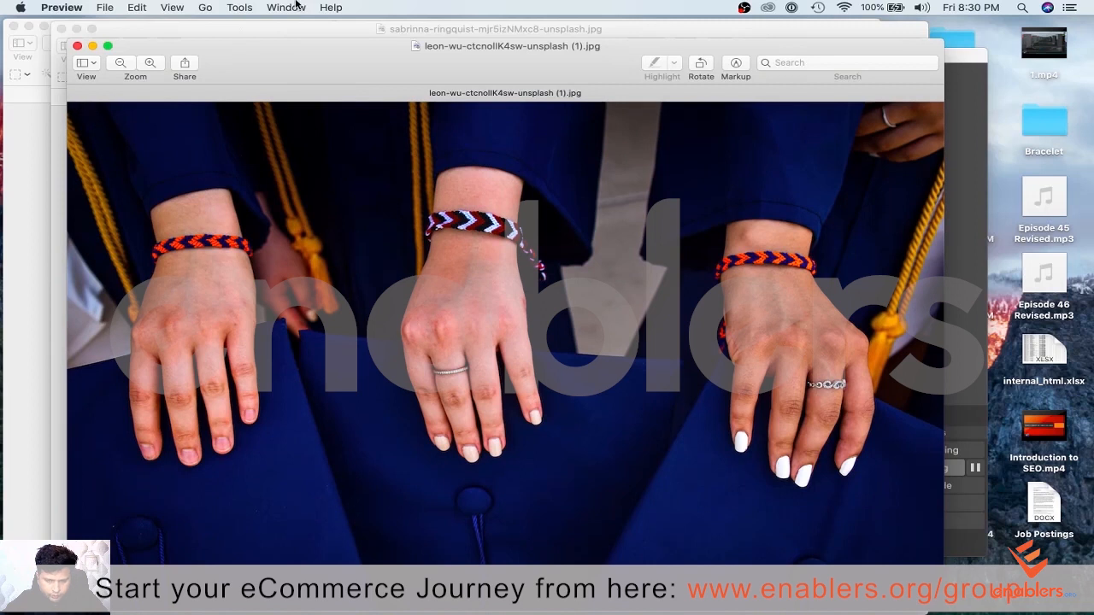
left_click(244, 7)
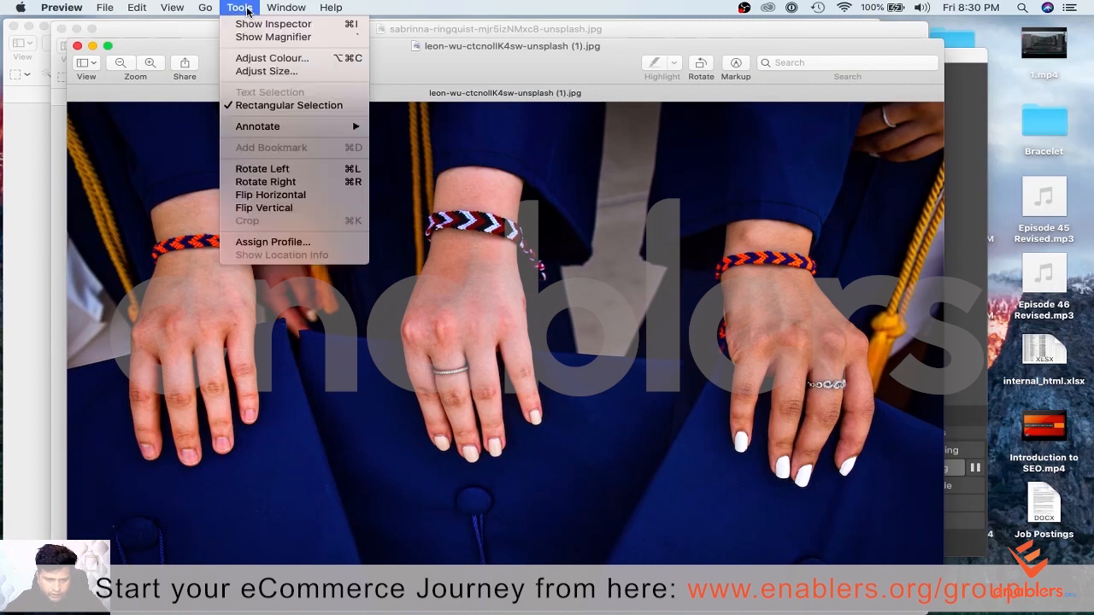
left_click(265, 71)
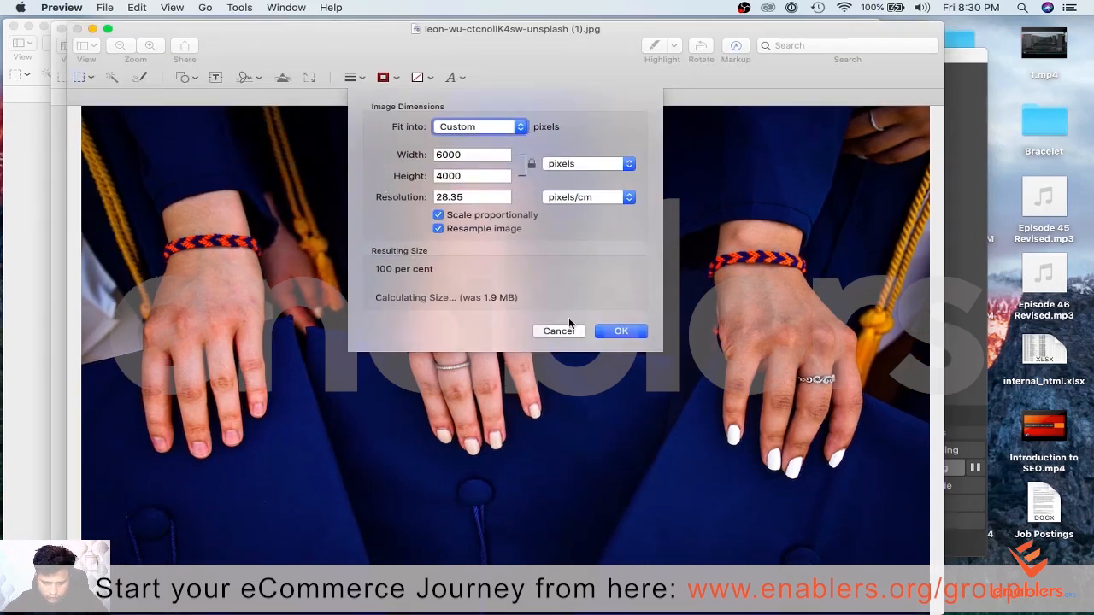
left_click(559, 331)
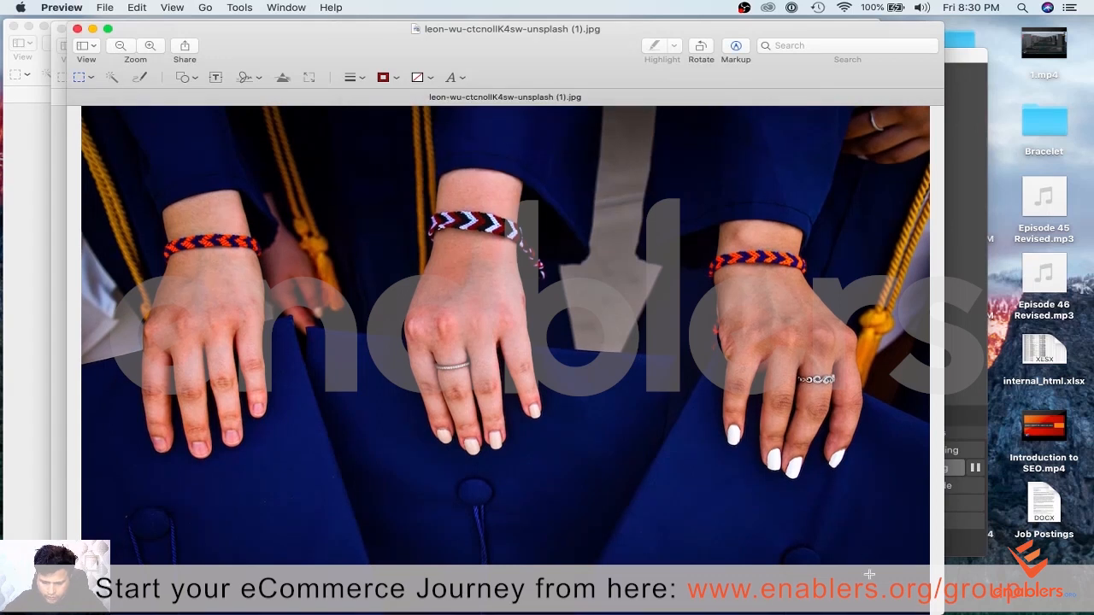
Step: Draw a rectangular crop selection over most of the three-hands photo and adjust its lower and side edges
left_click_drag(880, 590, 60, 69)
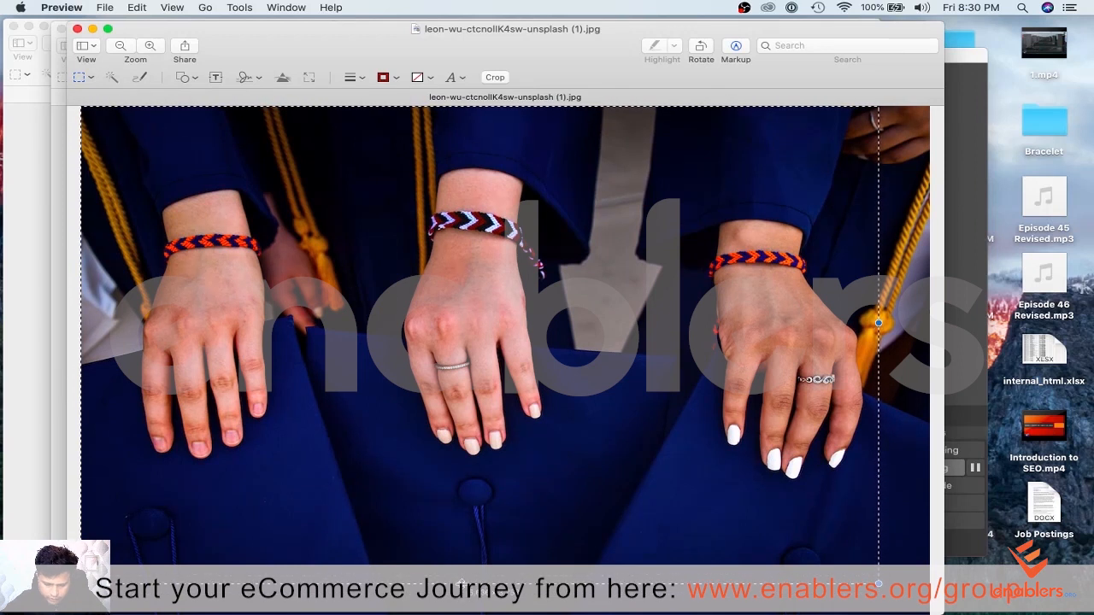
left_click_drag(461, 594, 466, 614)
left_click(472, 612)
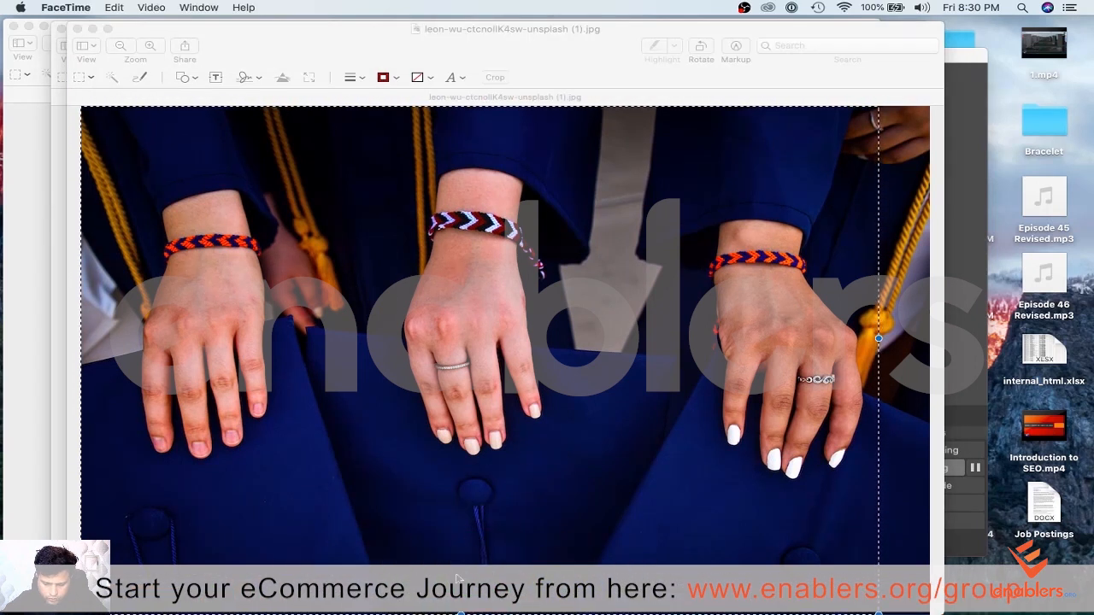
left_click(879, 342)
mouse_move(879, 342)
left_mouse_down()
mouse_move(854, 338)
mouse_move(872, 340)
left_mouse_up()
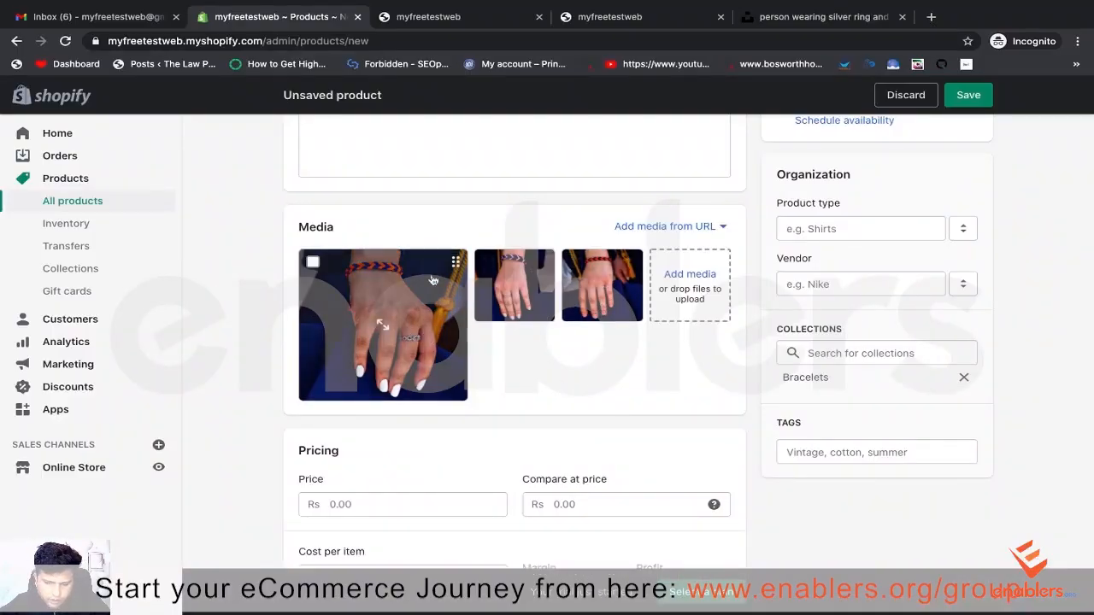
Step: Return to the Shopify product page and reorder the media so the middle hand's photo comes first, followed by the left and right hands' photos
key("super+Tab")
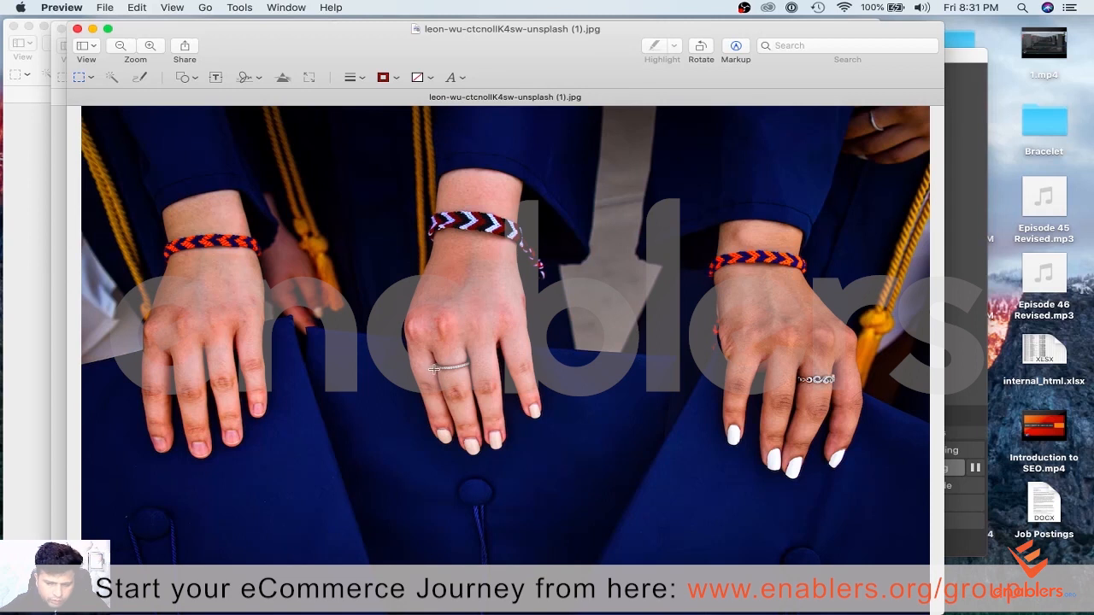
key("super+Tab")
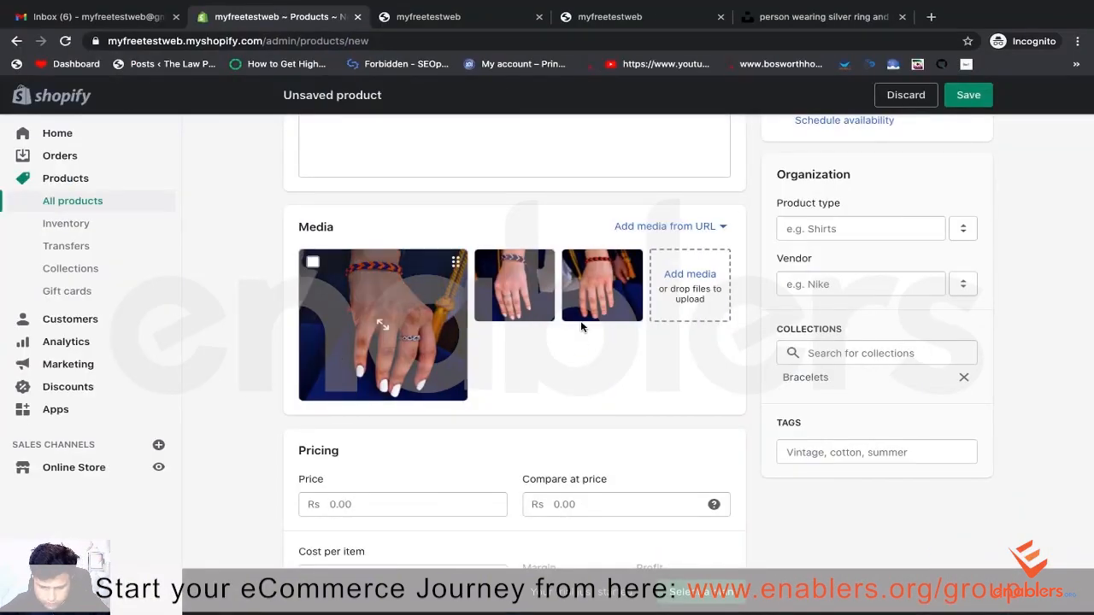
scroll(571, 376, "down", 1)
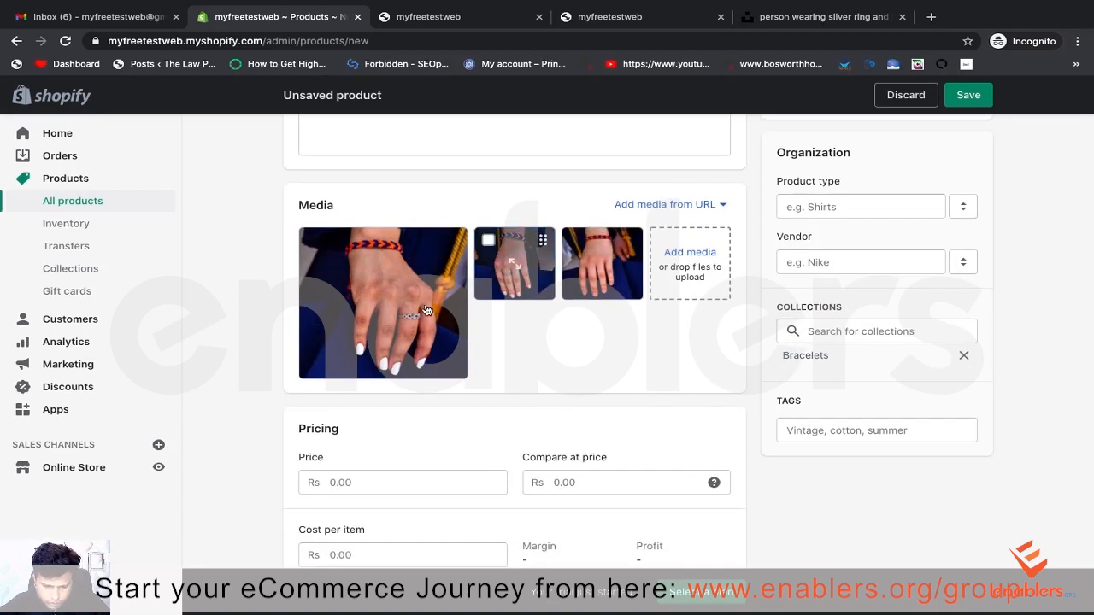
left_click_drag(426, 310, 367, 319)
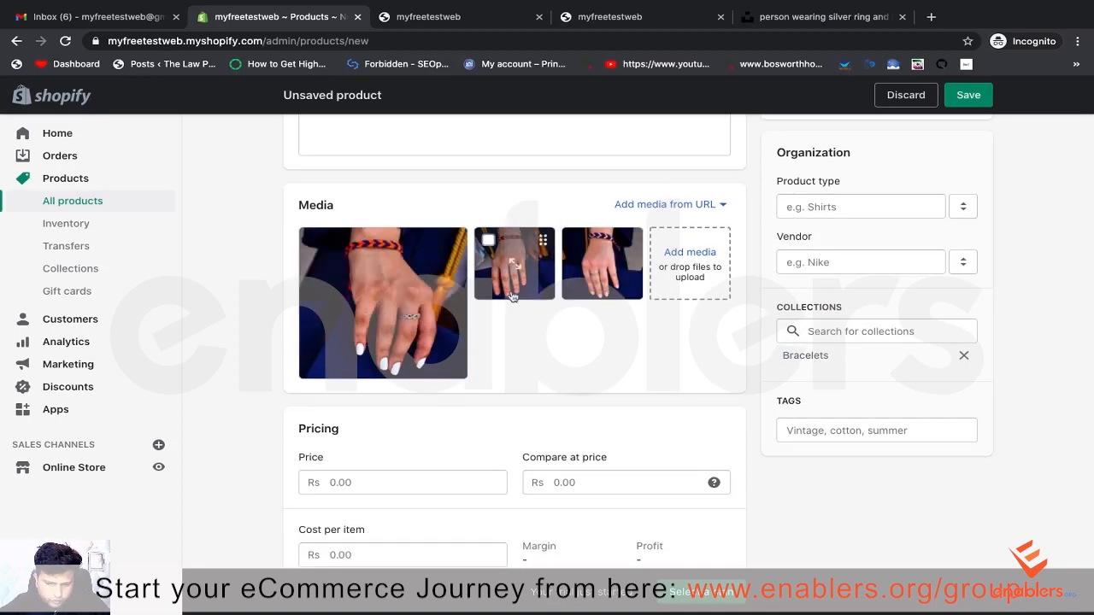
left_click_drag(624, 262, 350, 305)
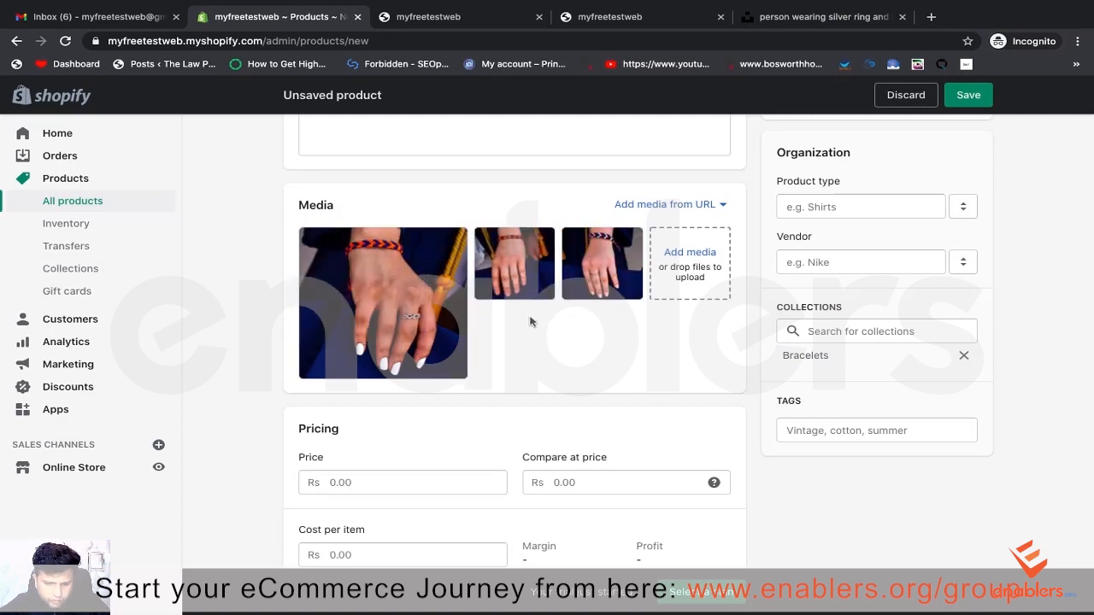
left_click_drag(456, 240, 513, 254)
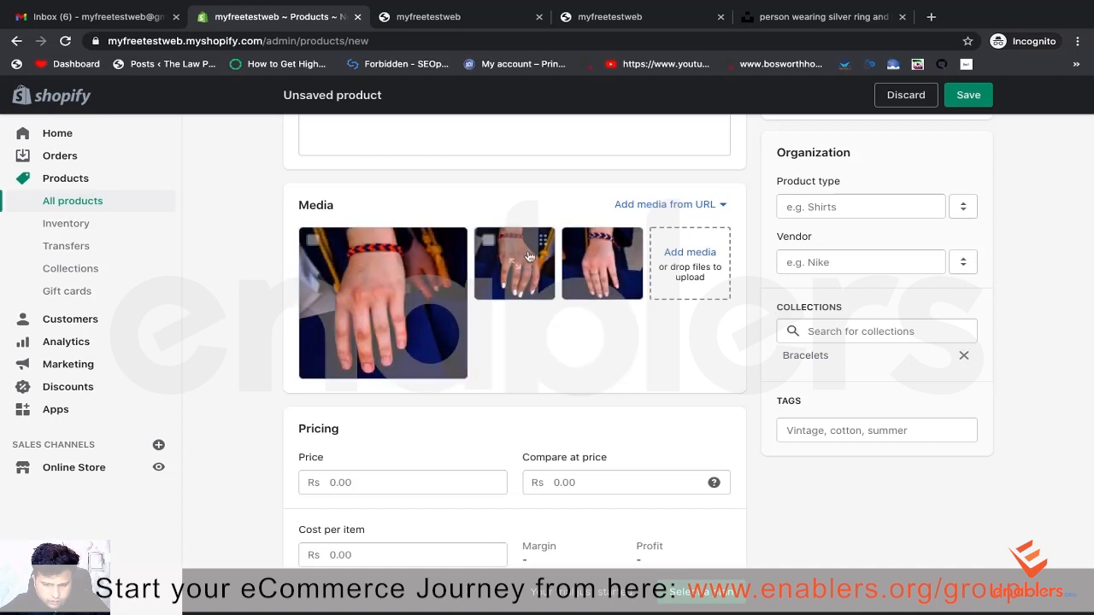
left_click_drag(625, 240, 361, 282)
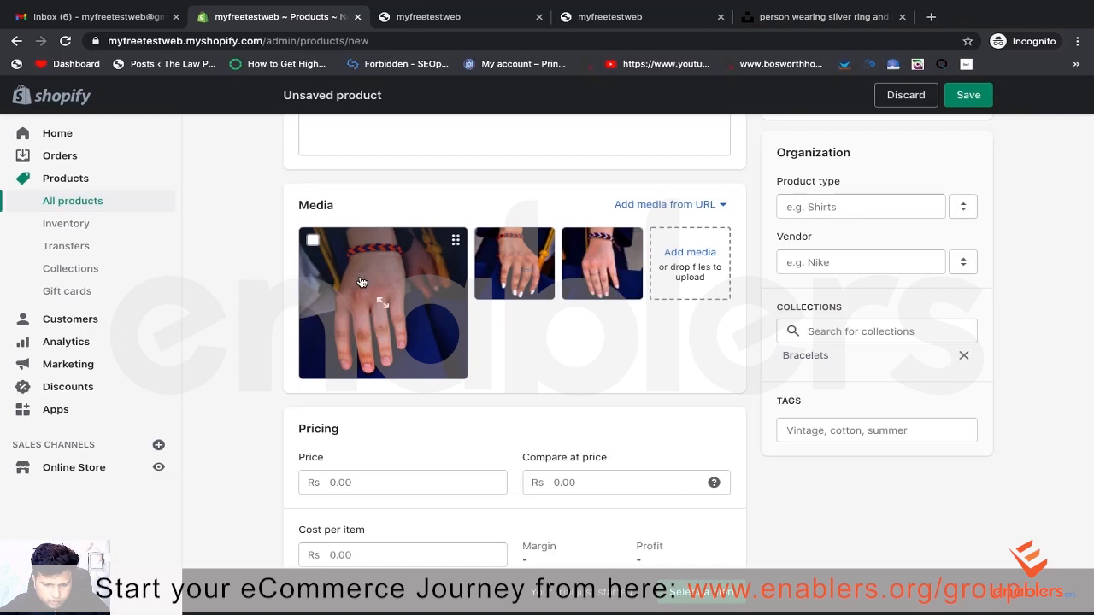
left_click_drag(632, 241, 353, 250)
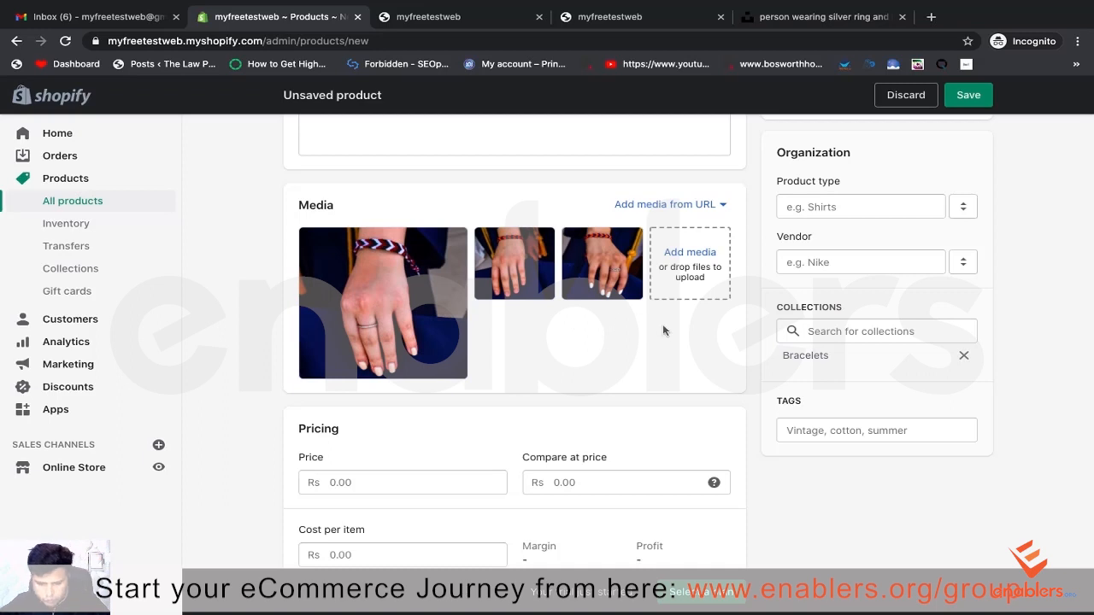
Step: Set the product's price to Rs 449 and its compare-at price to Rs 725
scroll(662, 330, "down", 1)
left_click(403, 416)
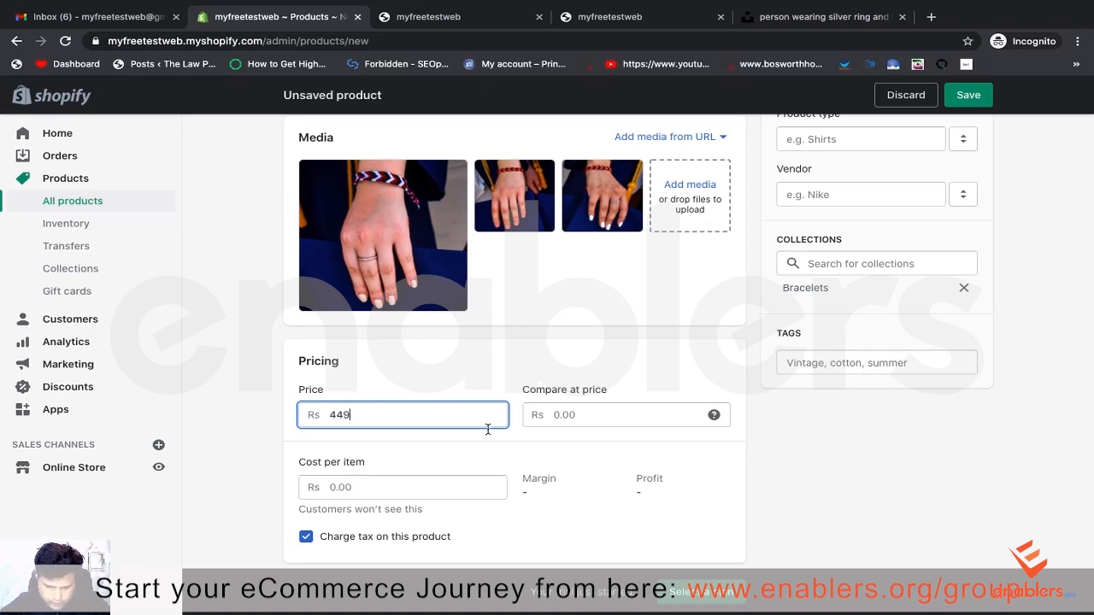
left_click(591, 417)
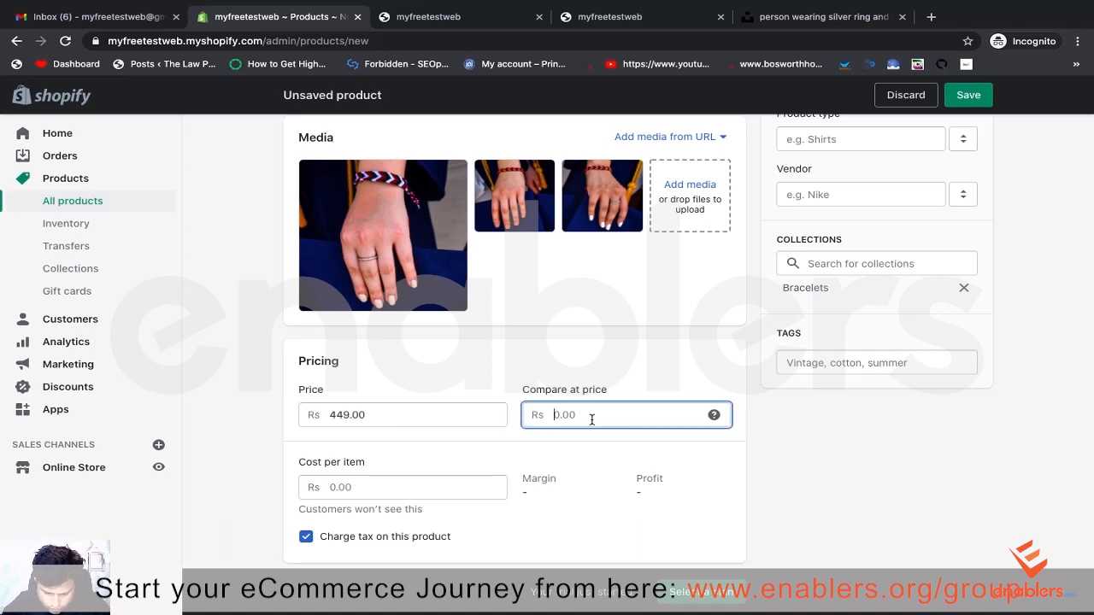
type("6")
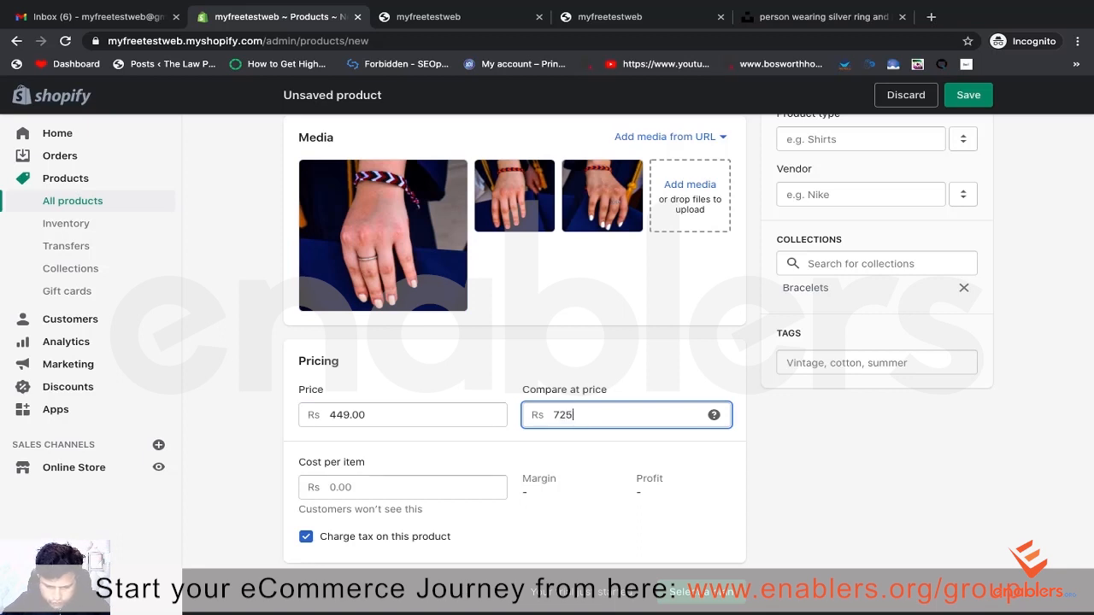
Step: Set the product's cost per item to Rs 200
scroll(686, 416, "down", 3)
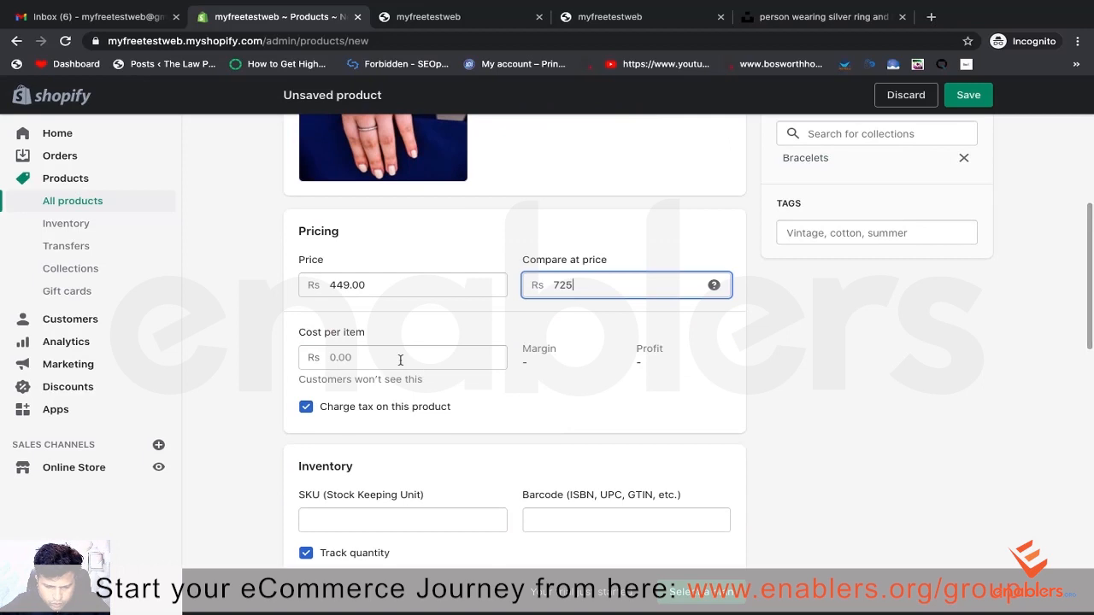
left_click(400, 360)
type("2")
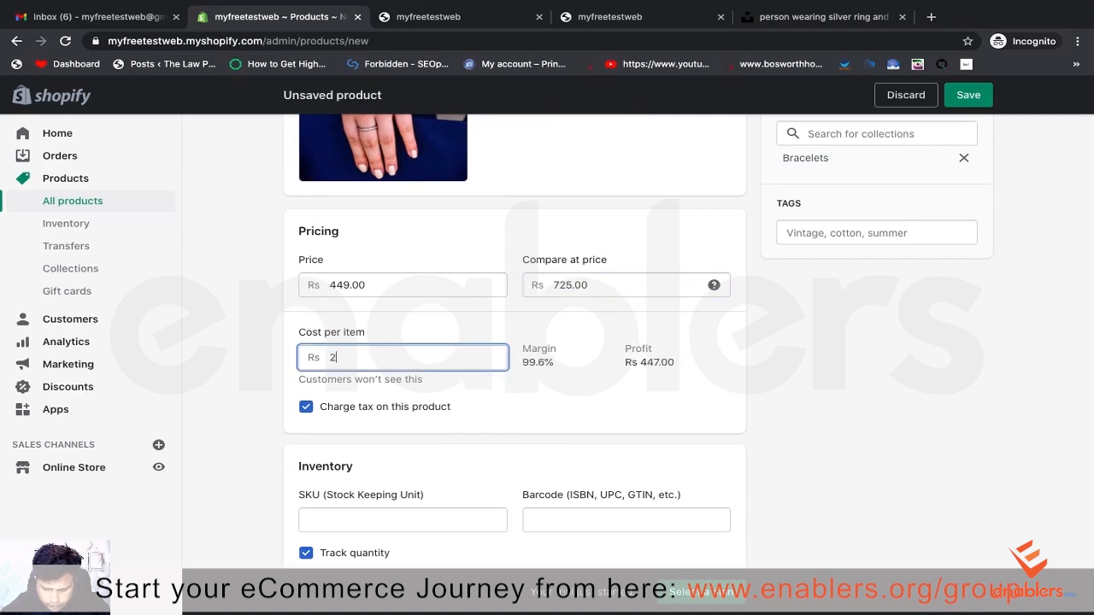
type("00")
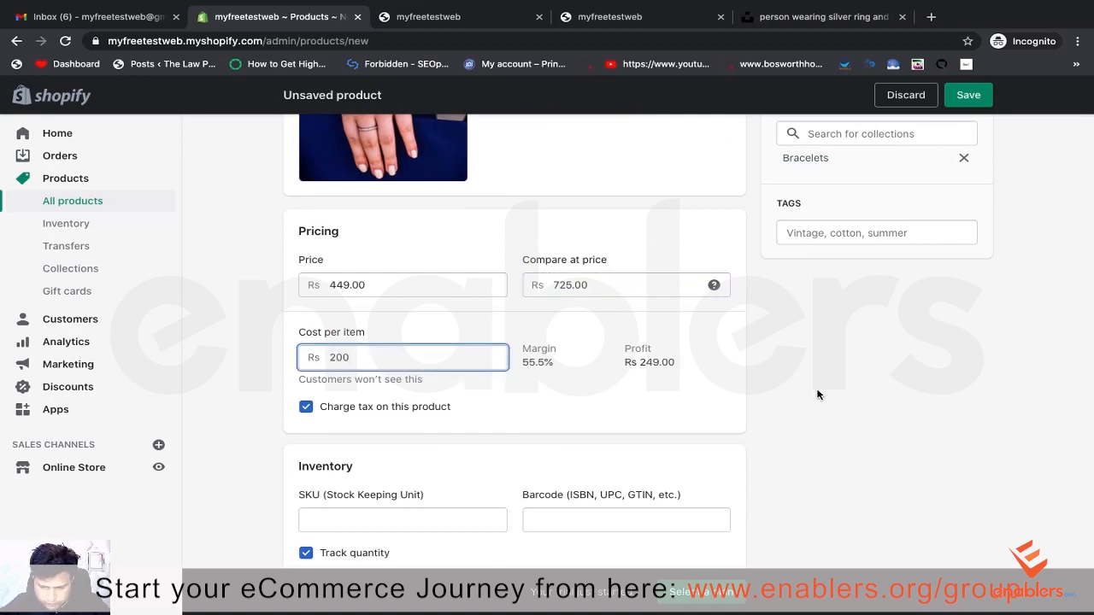
left_click(518, 379)
Step: Set the product's available inventory quantity to 100
scroll(518, 379, "down", 3)
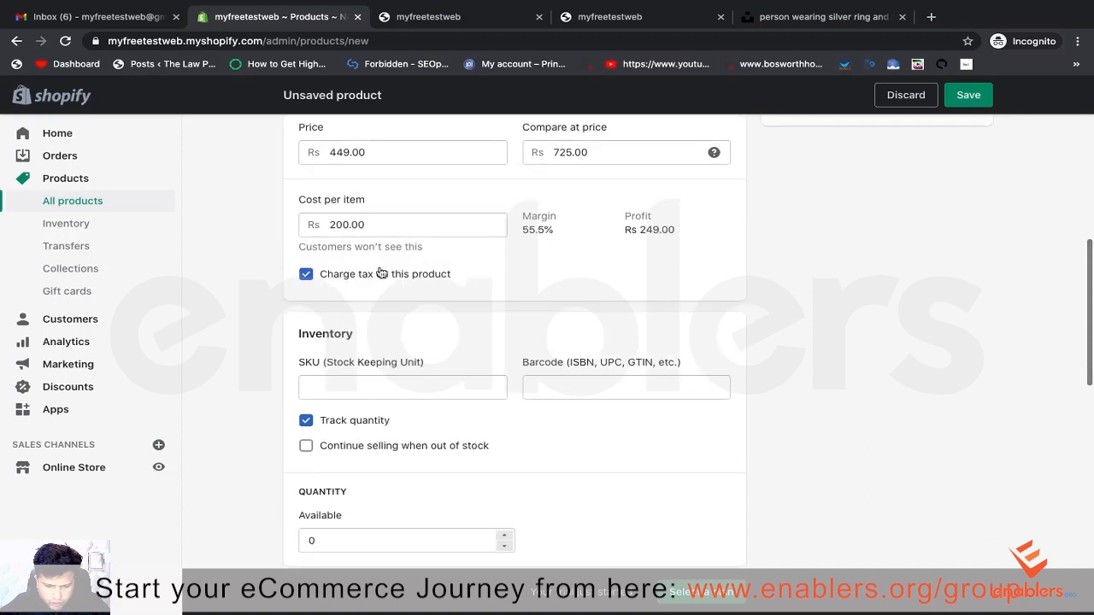
scroll(381, 273, "down", 3)
left_click(378, 264)
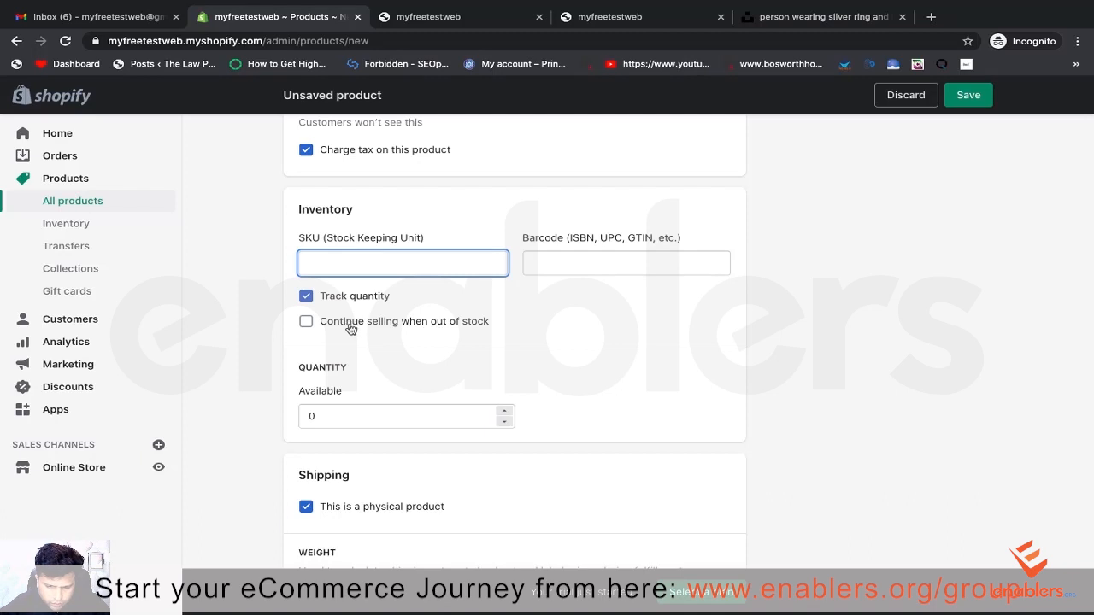
scroll(381, 348, "up", 1)
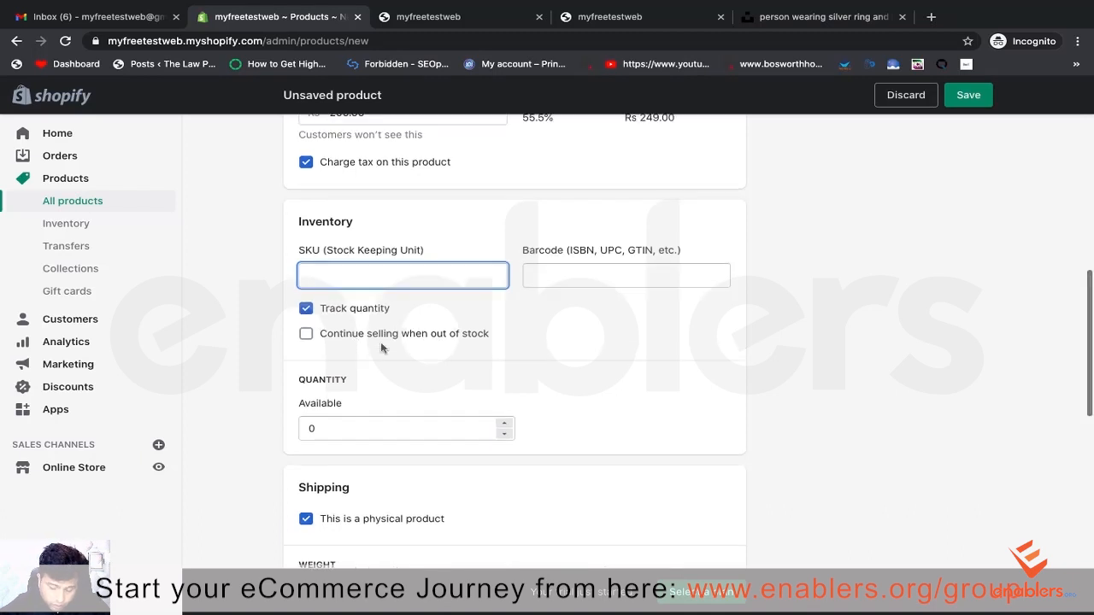
scroll(359, 350, "down", 1)
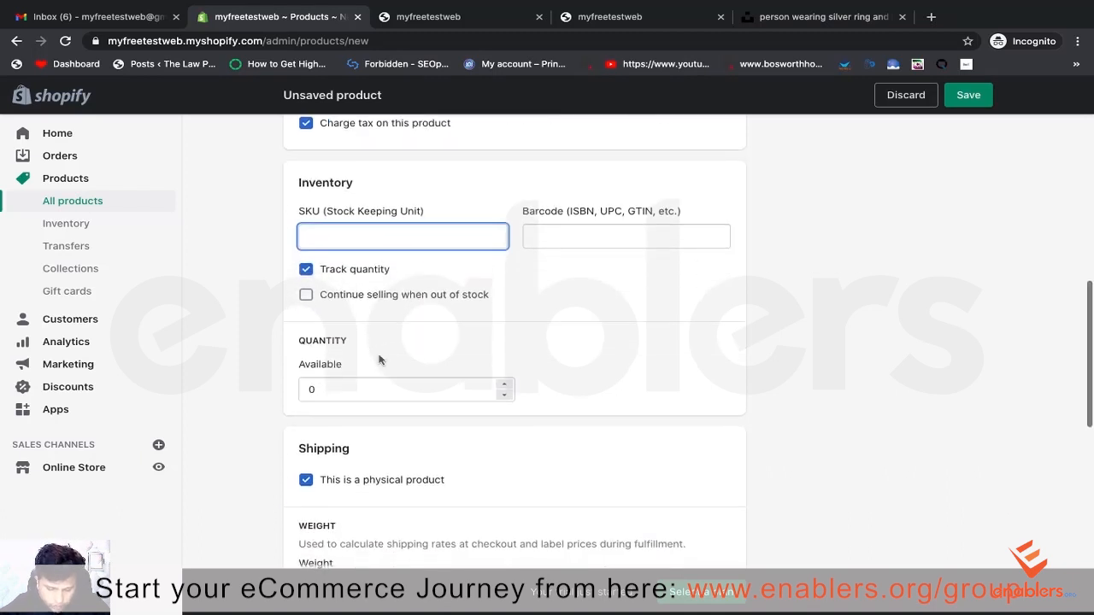
left_click(351, 385)
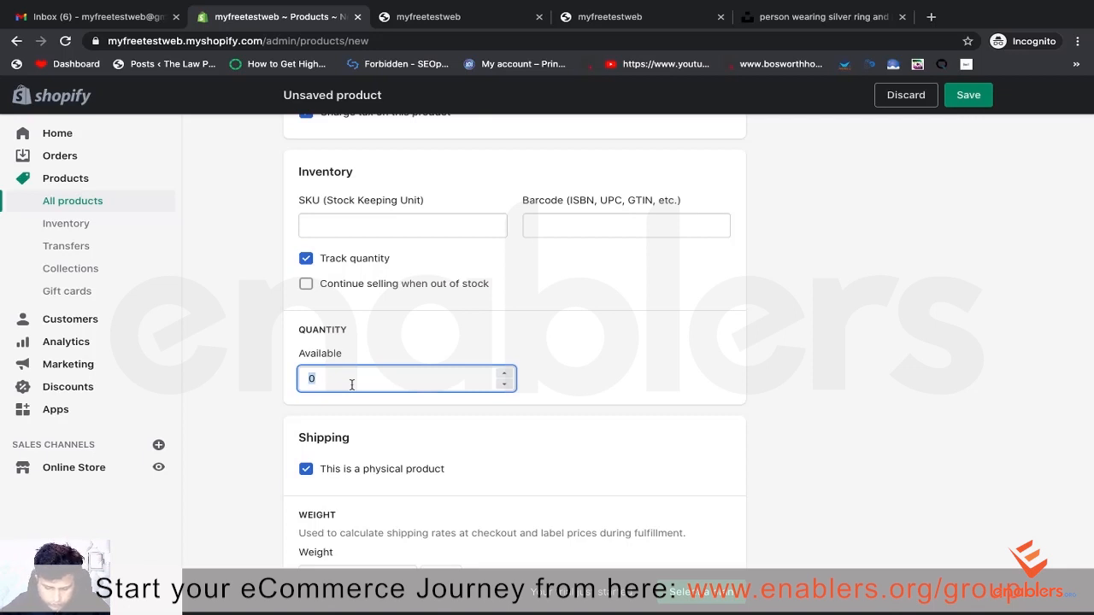
left_click(816, 379)
scroll(732, 374, "up", 5)
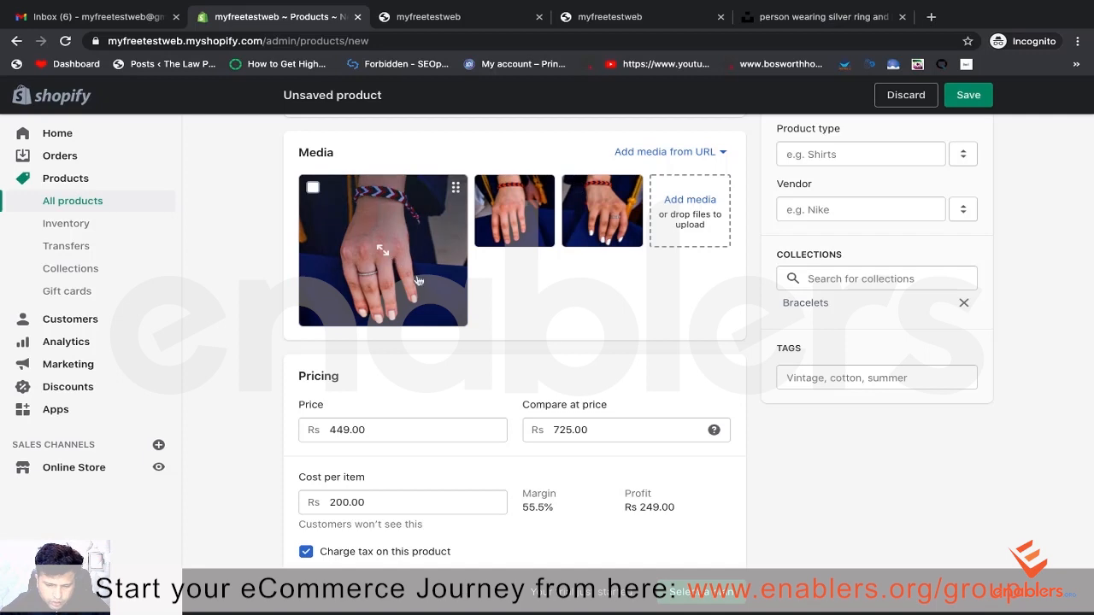
scroll(603, 302, "down", 5)
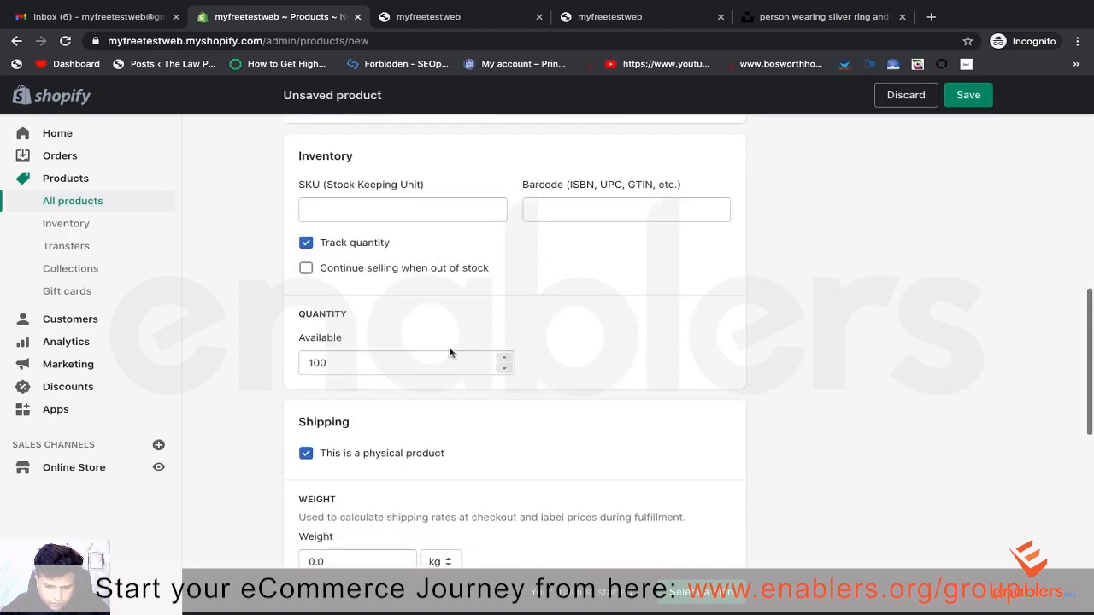
double_click(352, 362)
left_click(600, 335)
Step: Set the product's shipping weight to 0.05 with grams as the unit
scroll(600, 338, "down", 1)
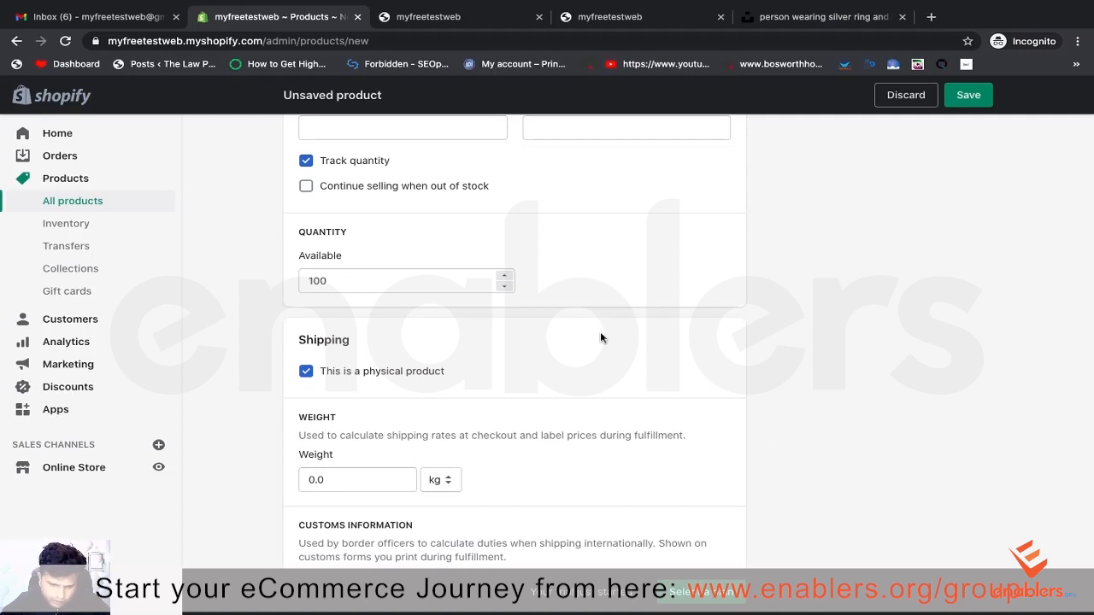
scroll(537, 386, "down", 1)
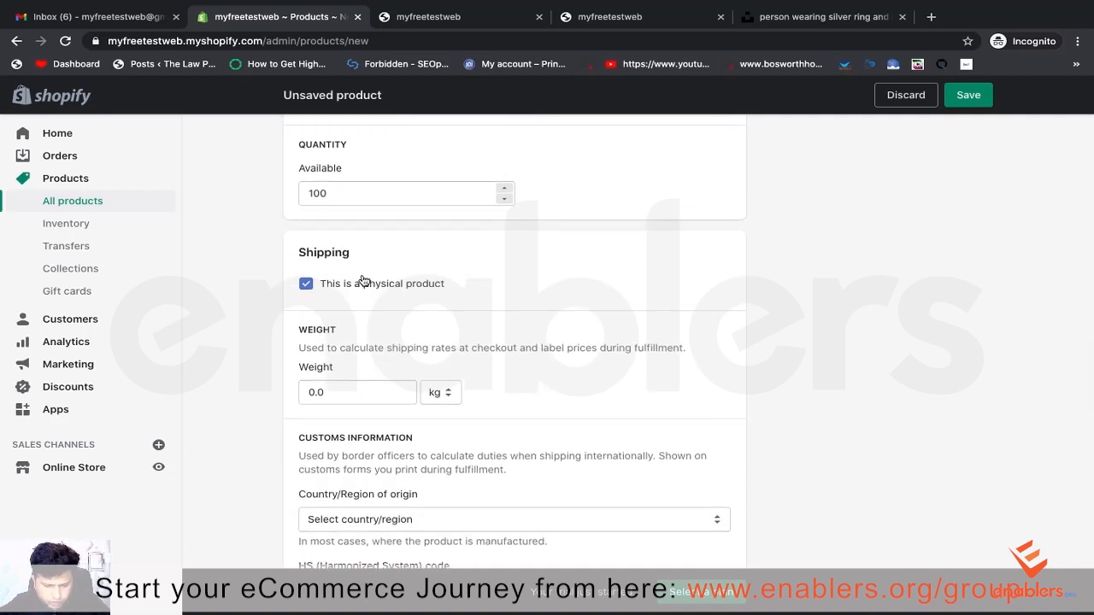
scroll(368, 282, "down", 1)
left_click(446, 286)
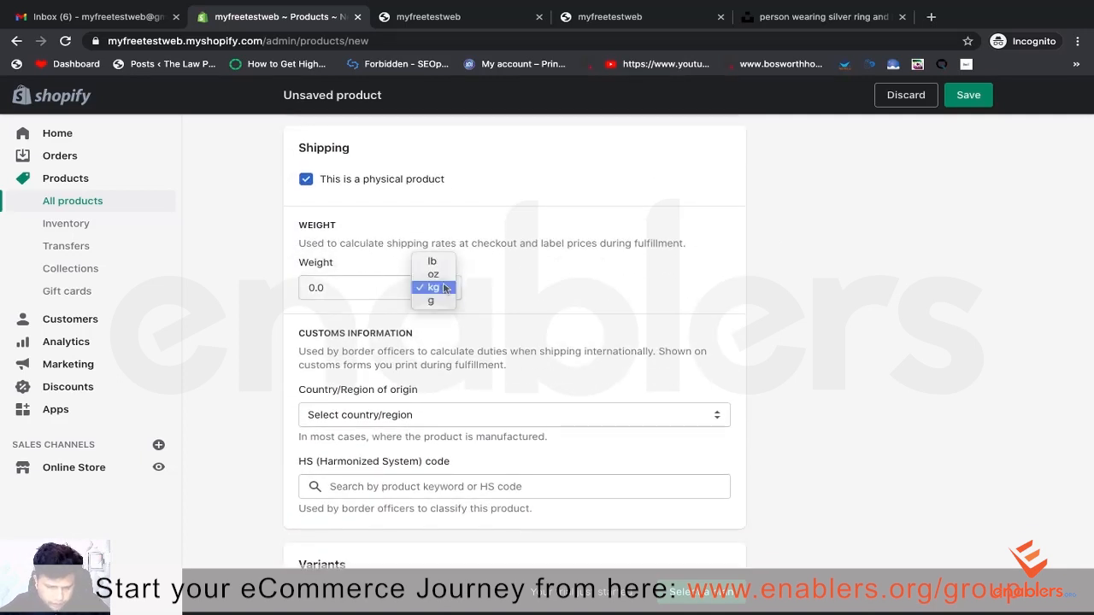
left_click(440, 301)
left_click(365, 288)
key("ctrl+a")
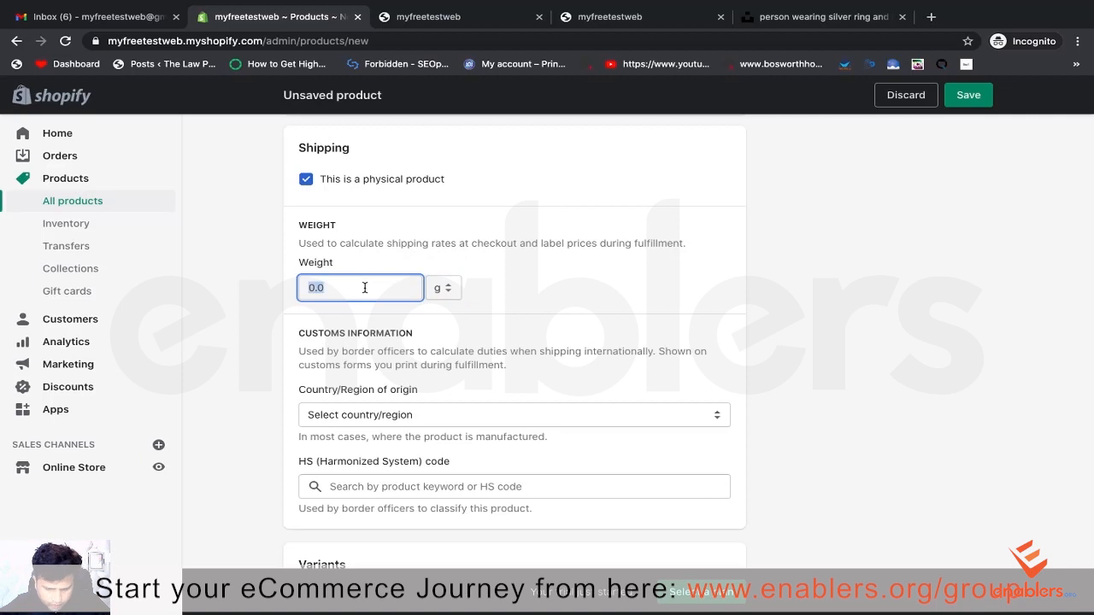
type("0.05")
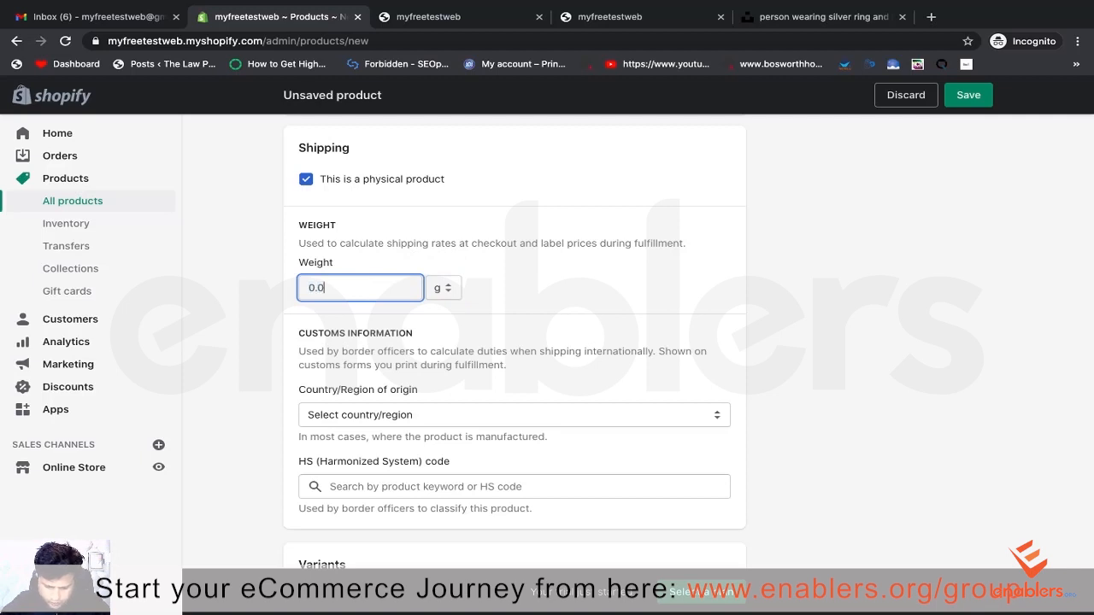
left_click(602, 349)
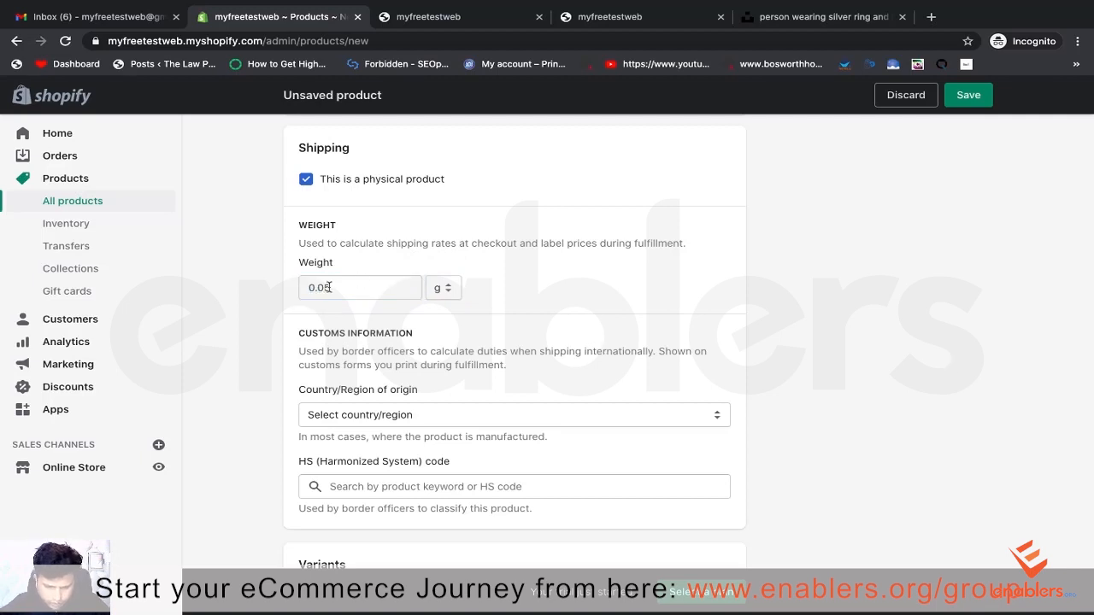
Step: Choose Pakistan as the country of origin in the product's customs information
left_click(403, 418)
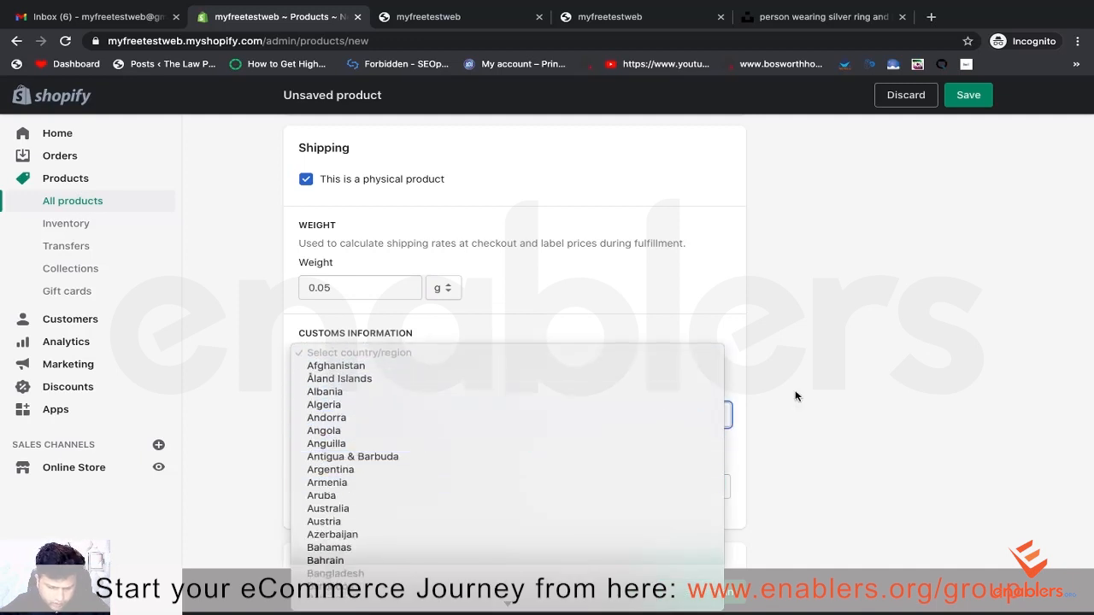
key("p")
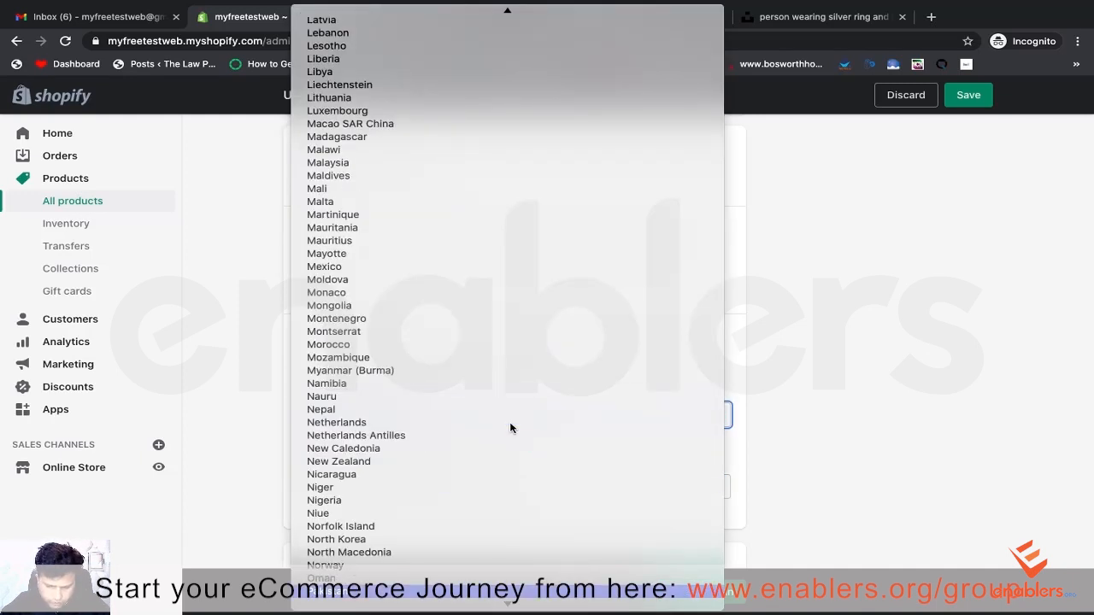
key("Return")
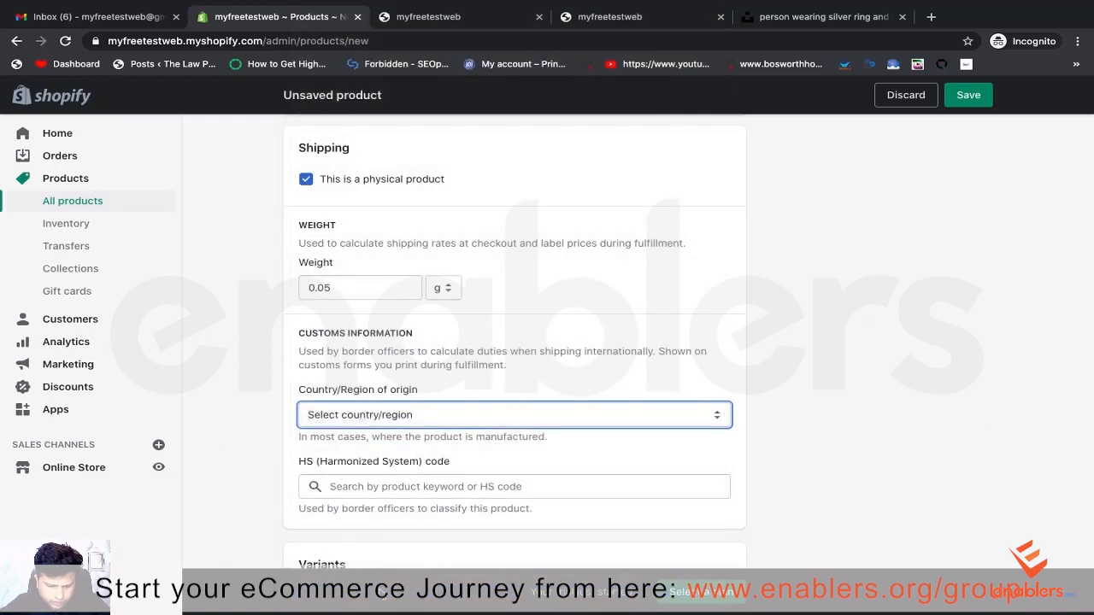
left_click(494, 363)
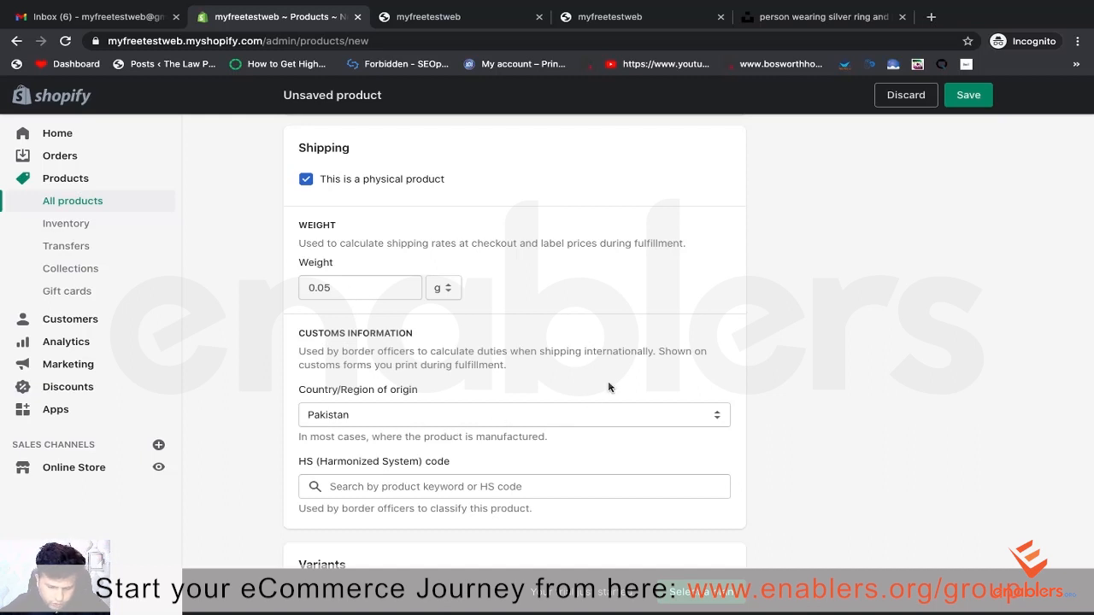
scroll(609, 387, "down", 1)
scroll(426, 295, "up", 1)
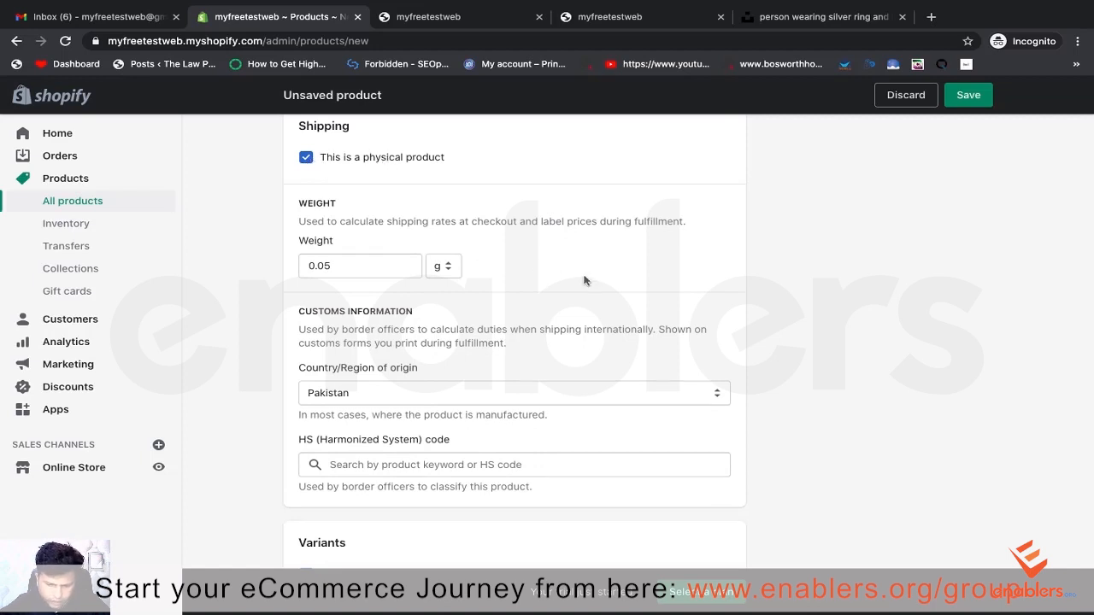
Step: Enable multiple options for the product's variants and choose Color as the first option
scroll(613, 314, "down", 3)
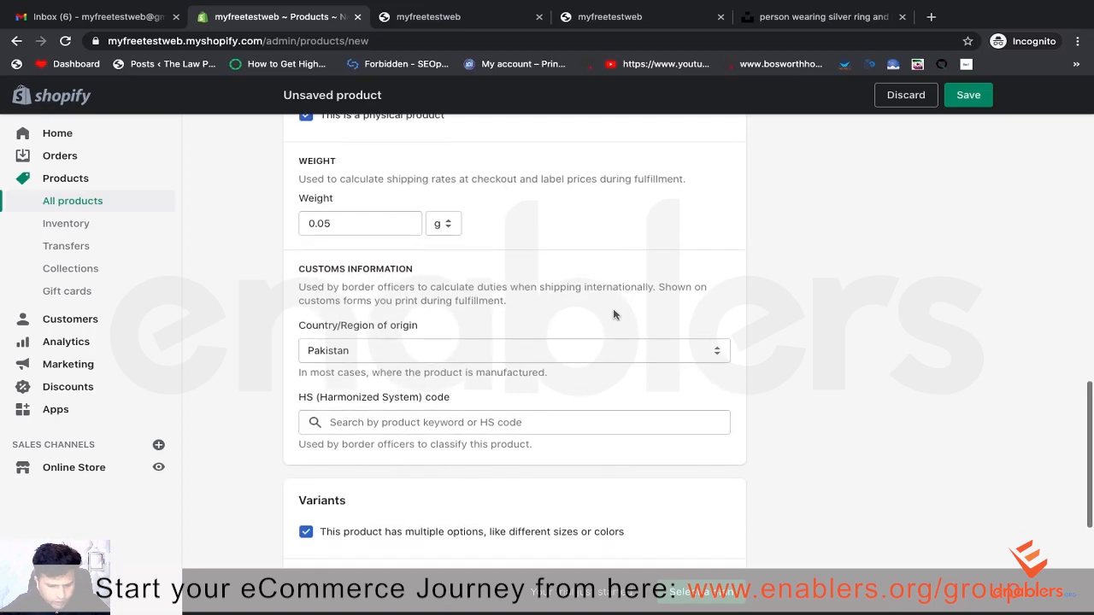
scroll(614, 315, "down", 1)
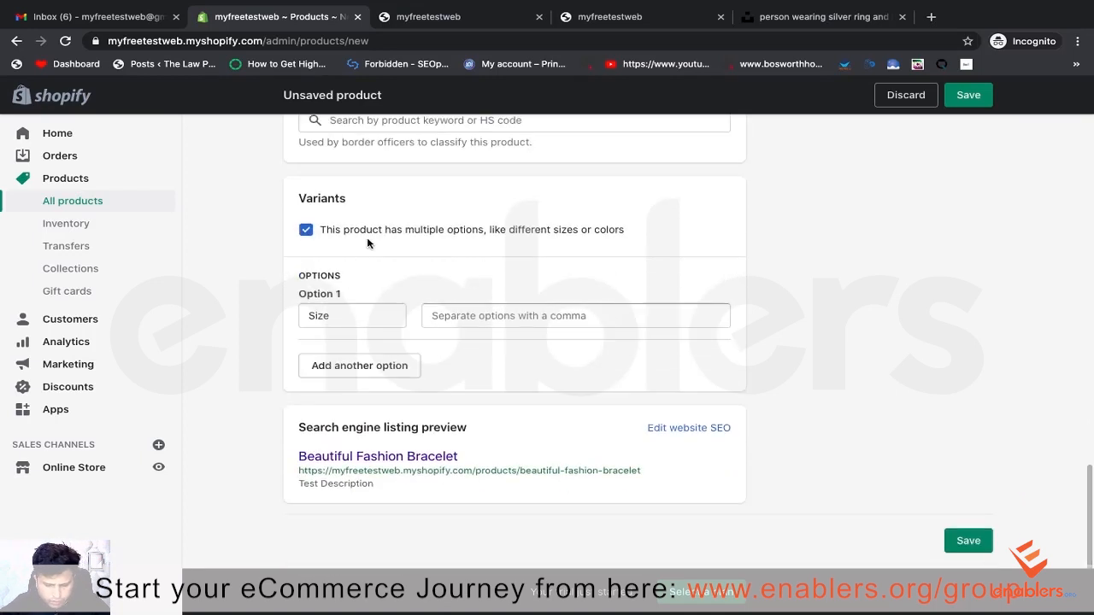
left_click(309, 231)
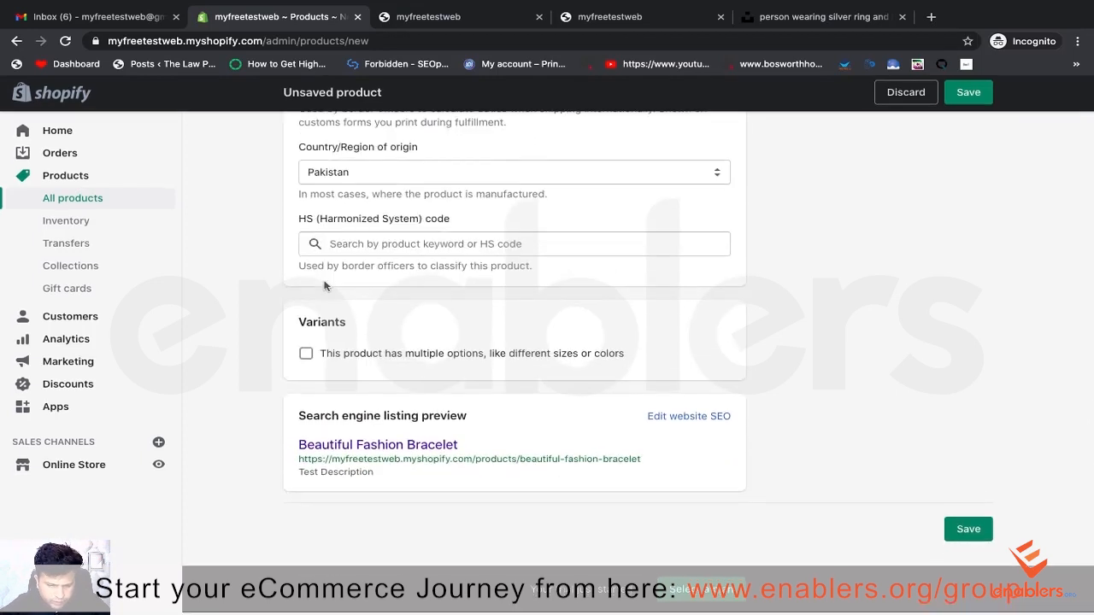
left_click(311, 361)
scroll(445, 349, "down", 1)
scroll(445, 349, "down", 1)
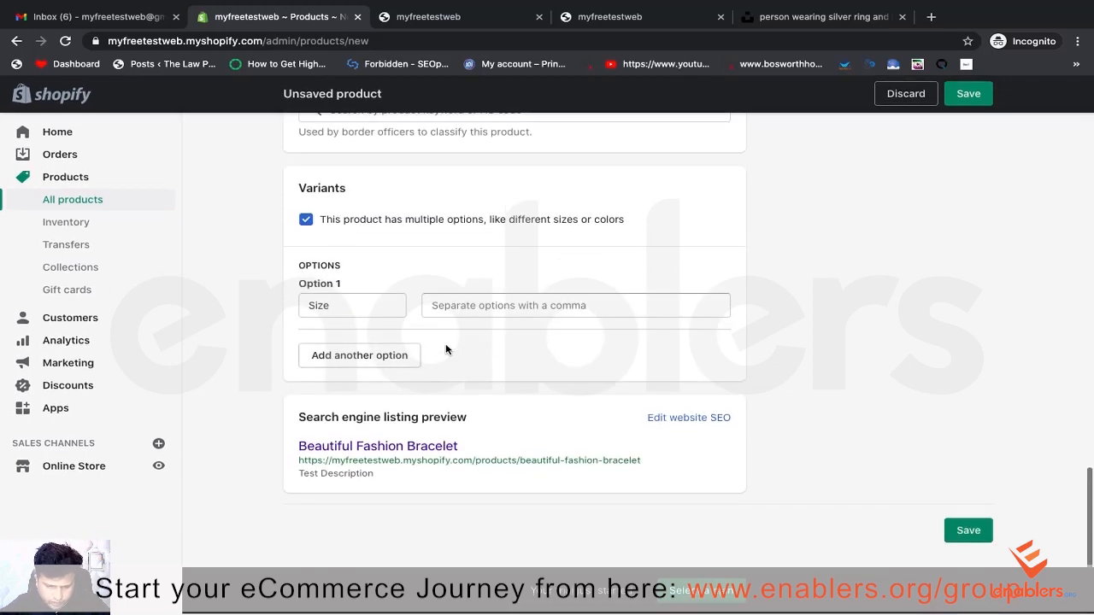
left_click(321, 307)
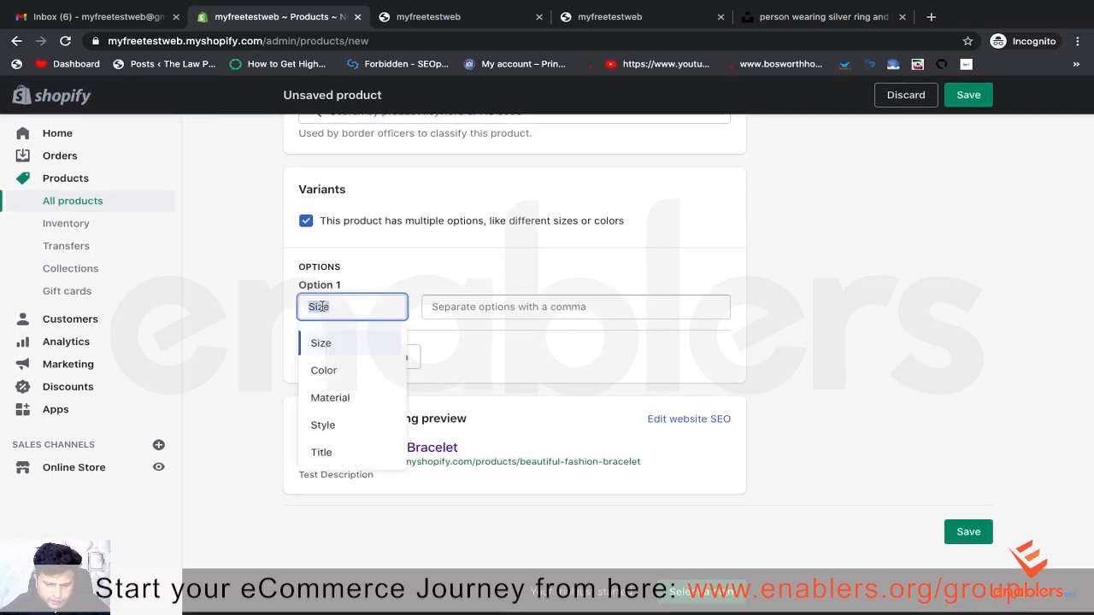
left_click(334, 370)
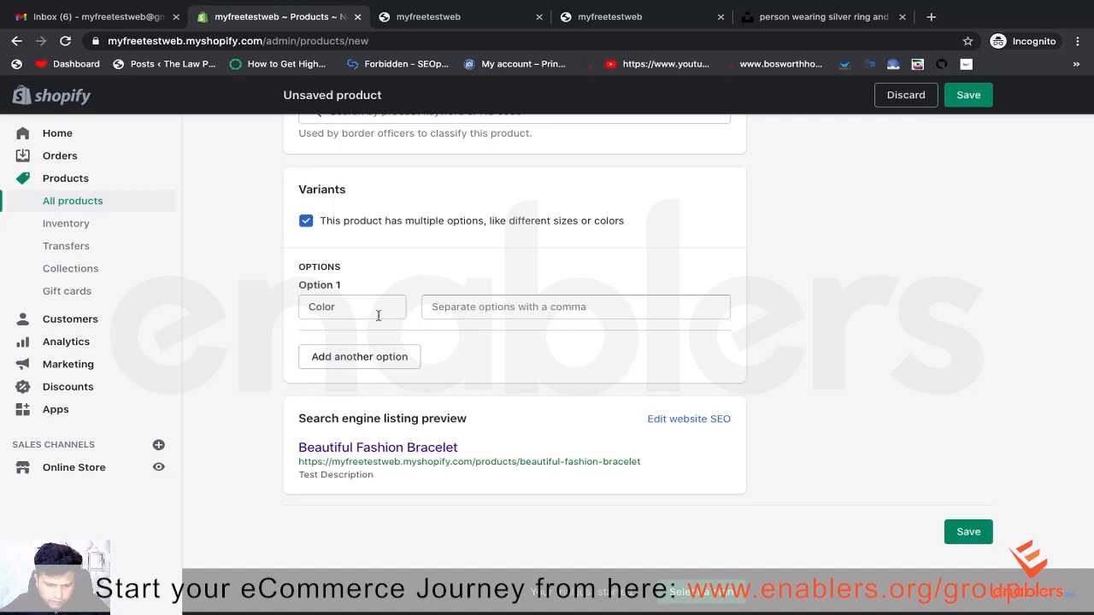
Step: Check the bracelet colors in the open Unsplash photo and return to the unsaved product's Color values
left_click(532, 308)
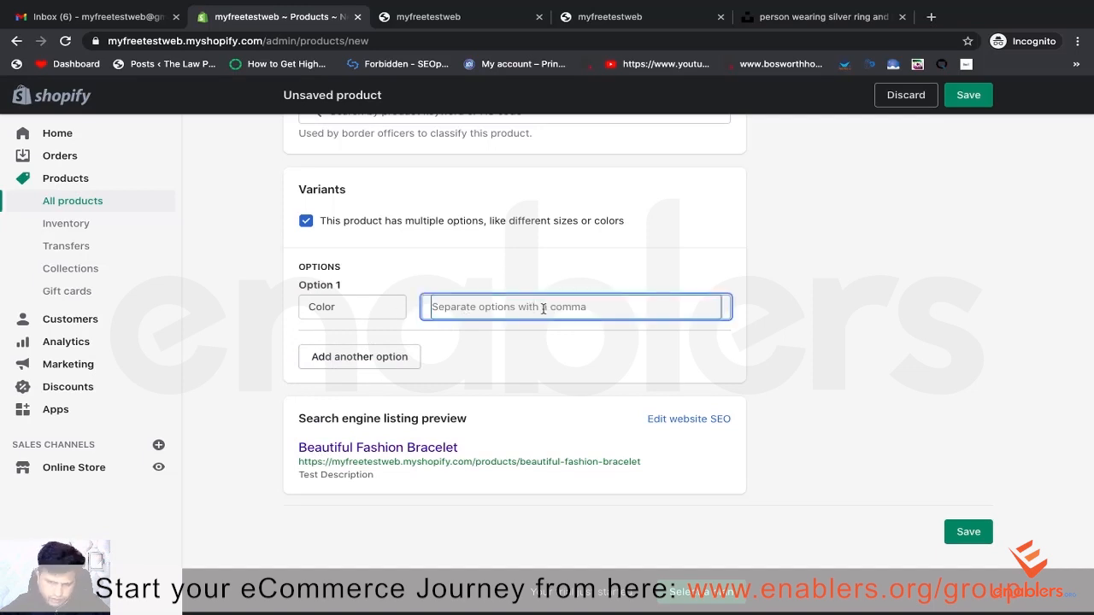
left_click(801, 22)
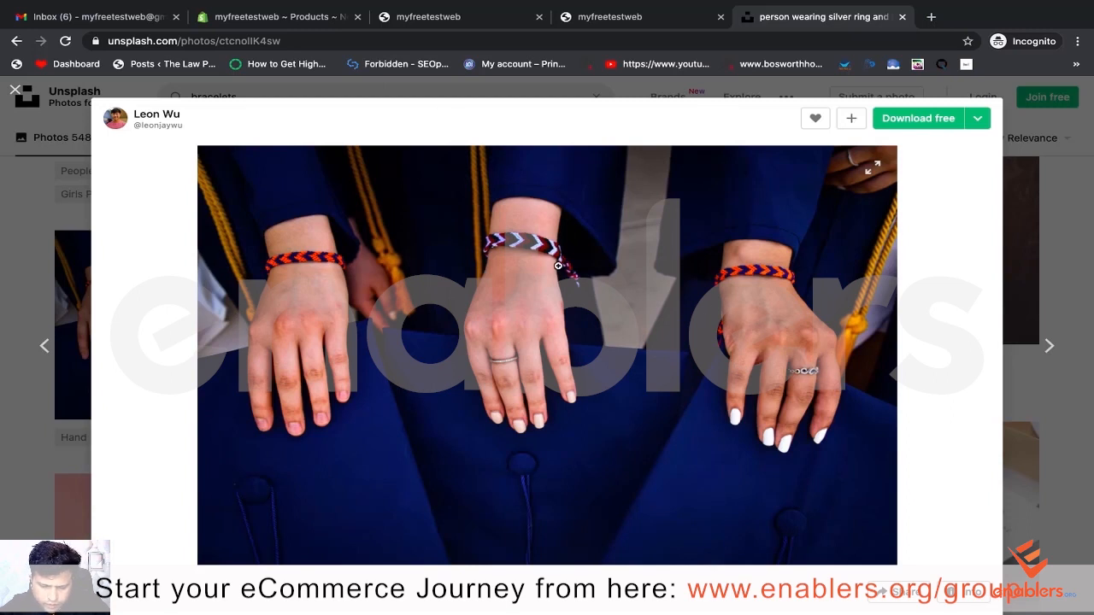
left_click(432, 22)
left_click(289, 23)
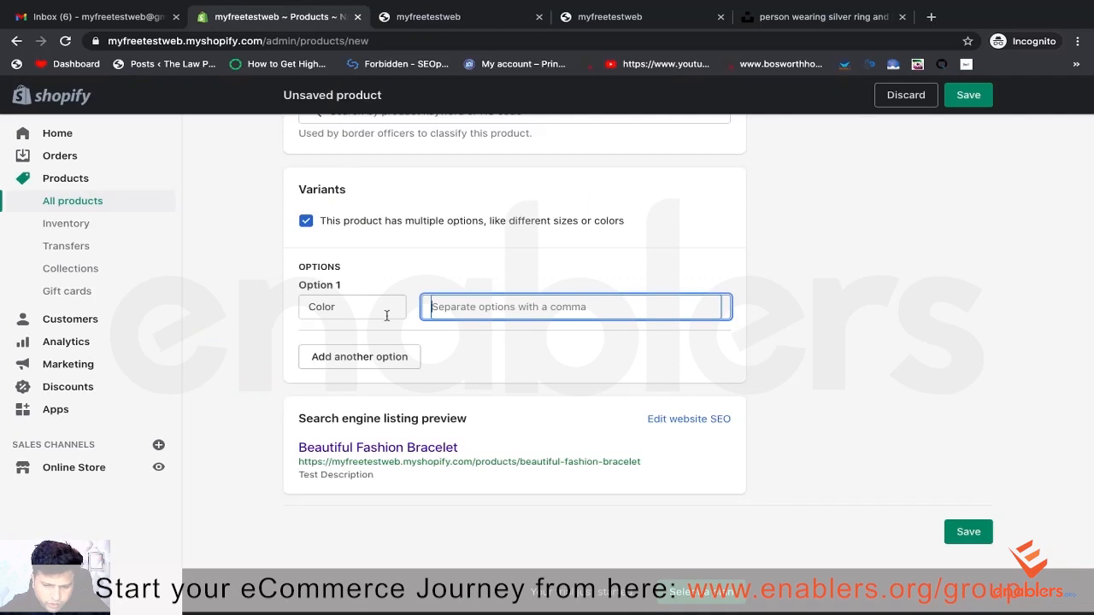
Step: Try to enter Orange, White and Purple as Color values separated by vertical bars, and remove the combined entry
type("O")
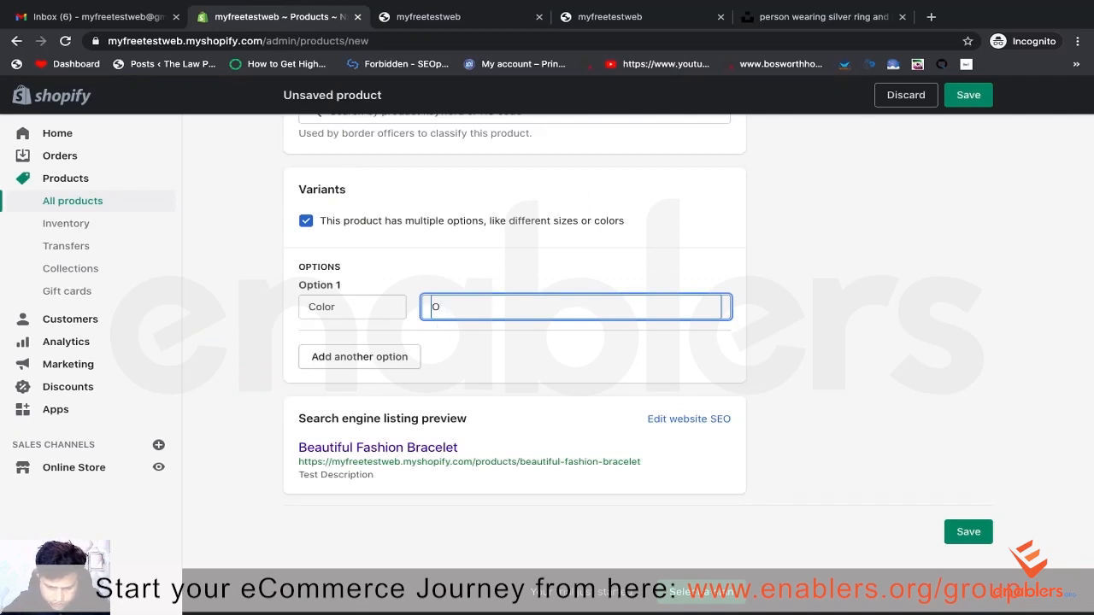
type("range")
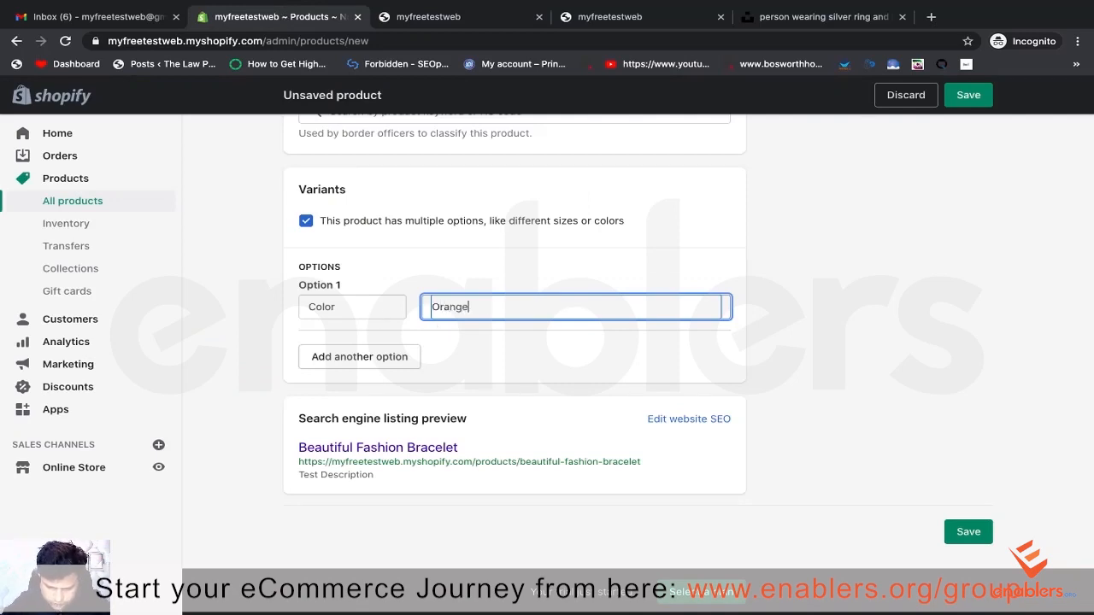
type(" | White ")
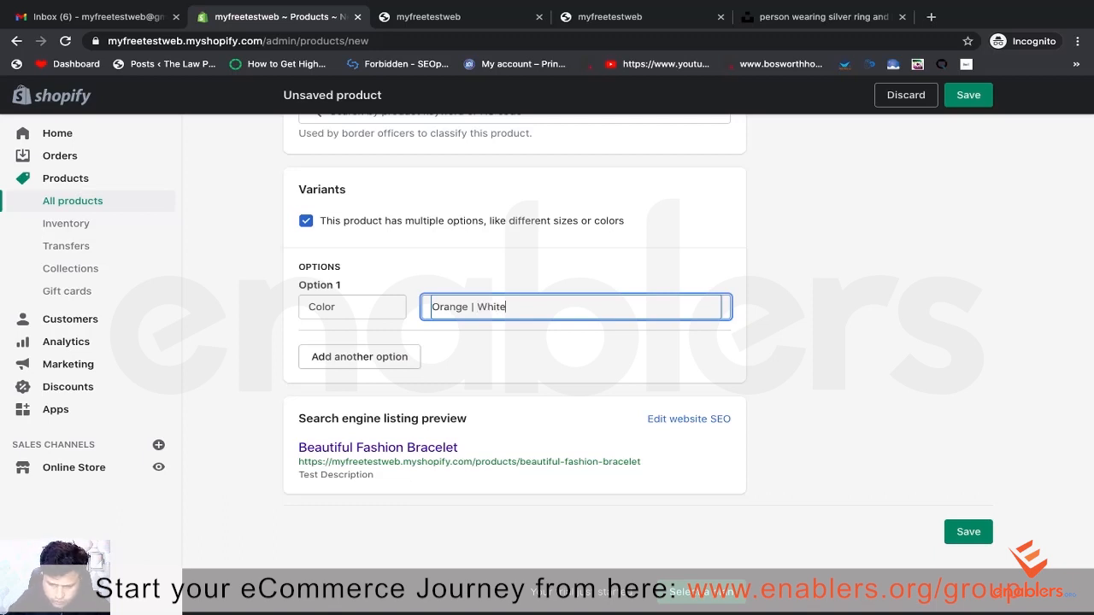
type("|")
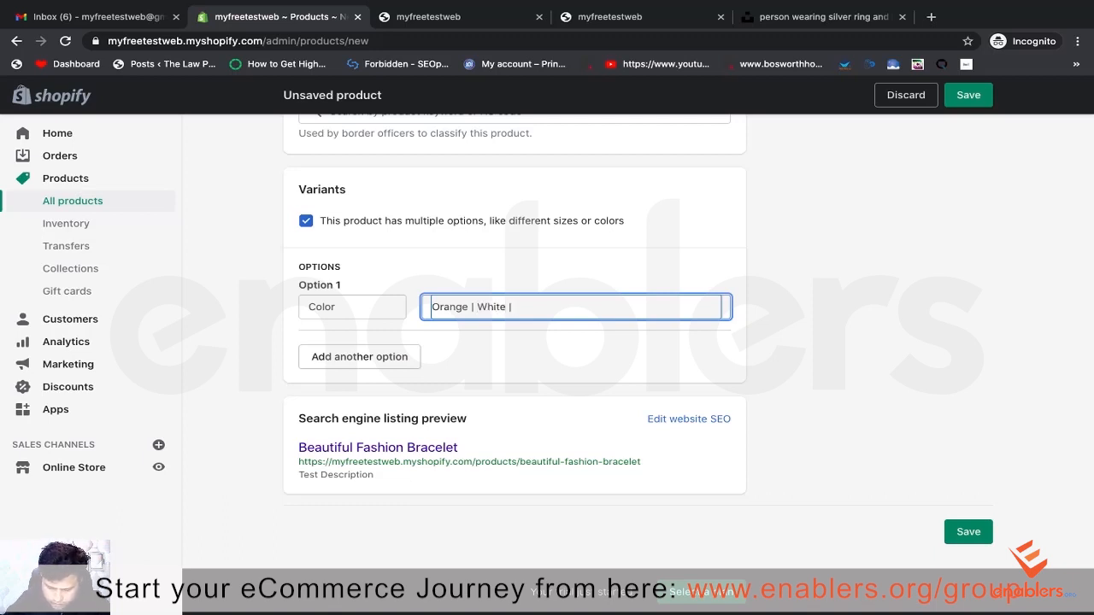
type(" Pu")
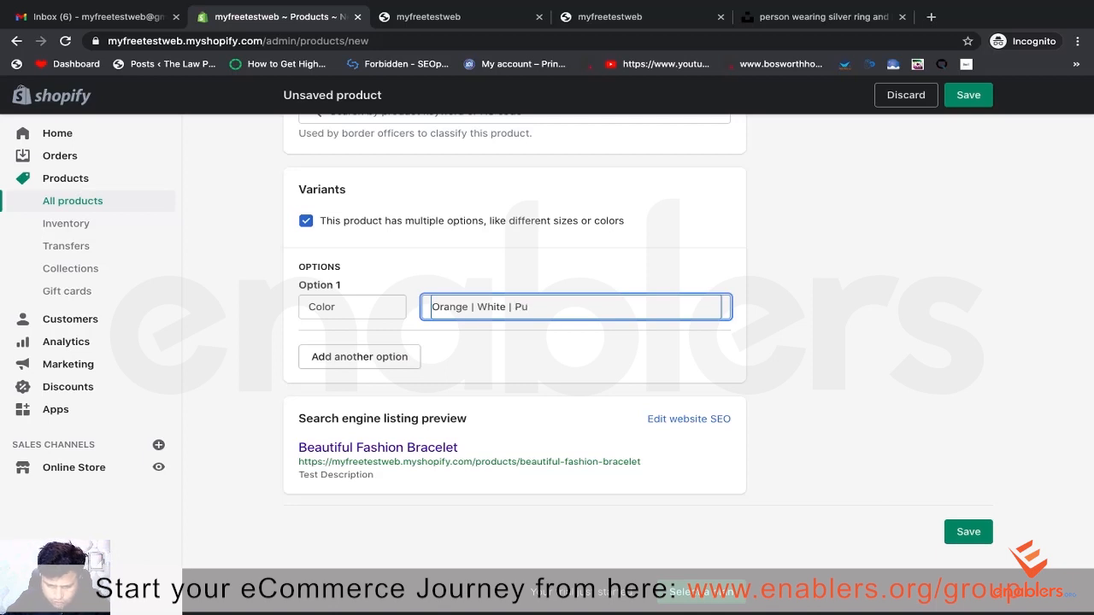
type("rple |")
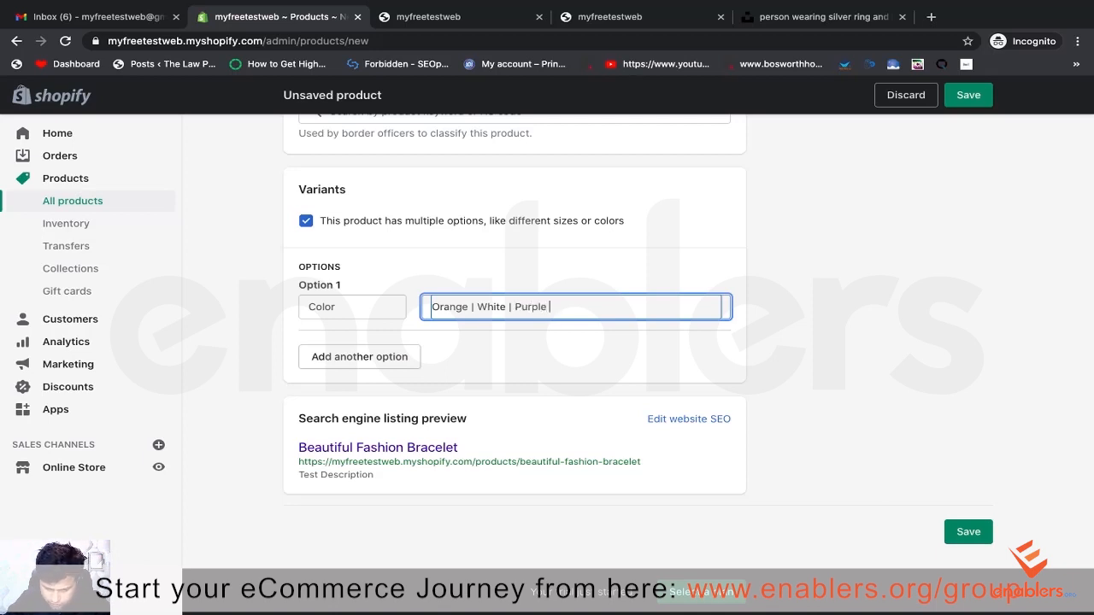
left_click(475, 309)
key("BackSpace")
key("BackSpace")
key("BackSpace")
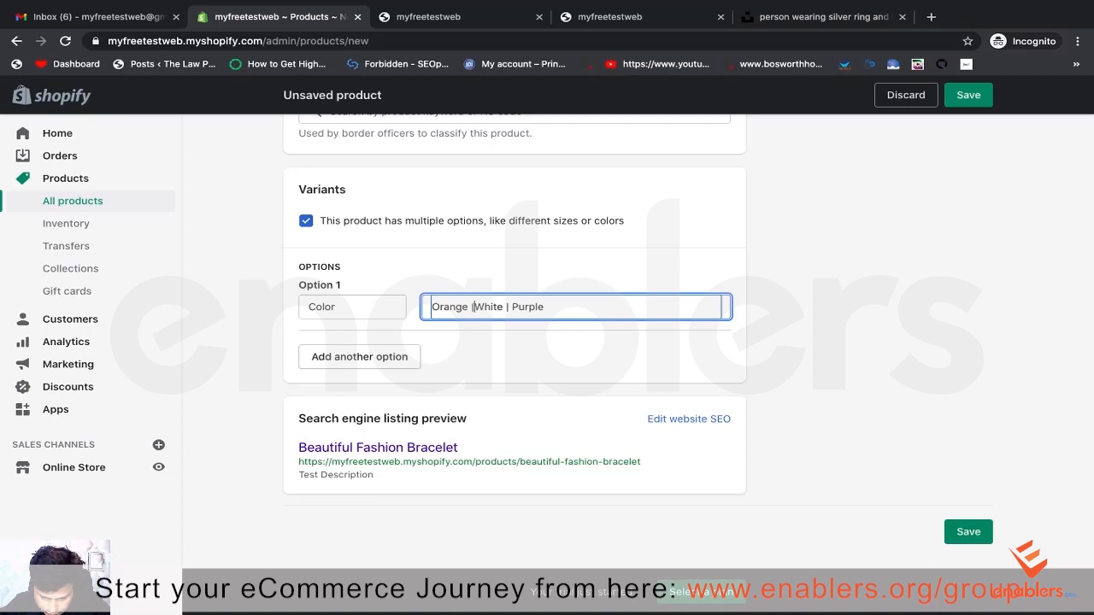
key("Return")
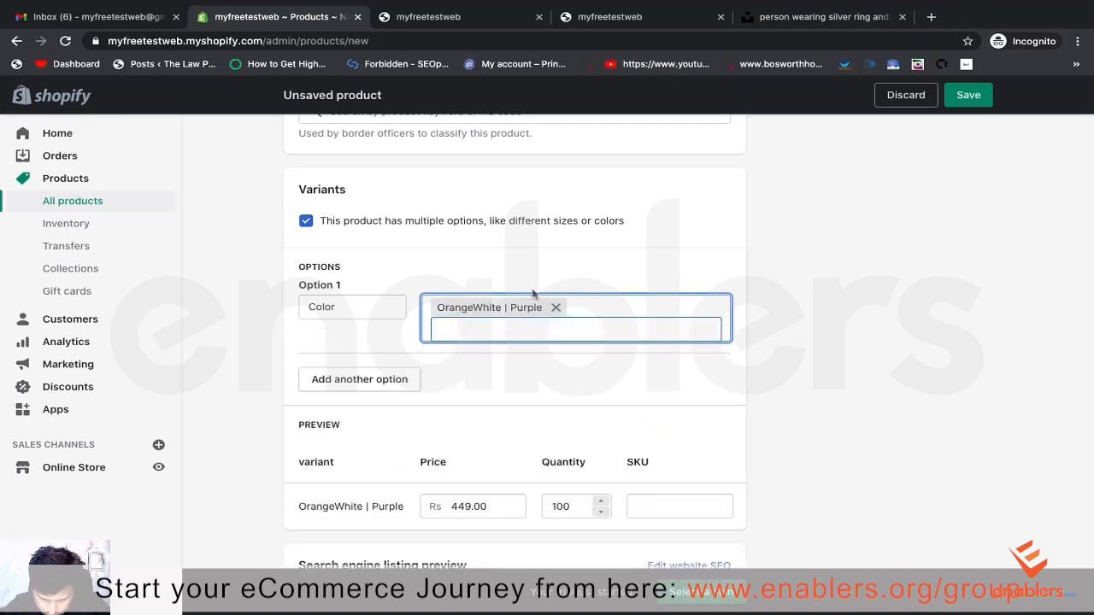
left_click(556, 308)
Step: Add Orange, White and Purple as separate values of the Color option
type("O")
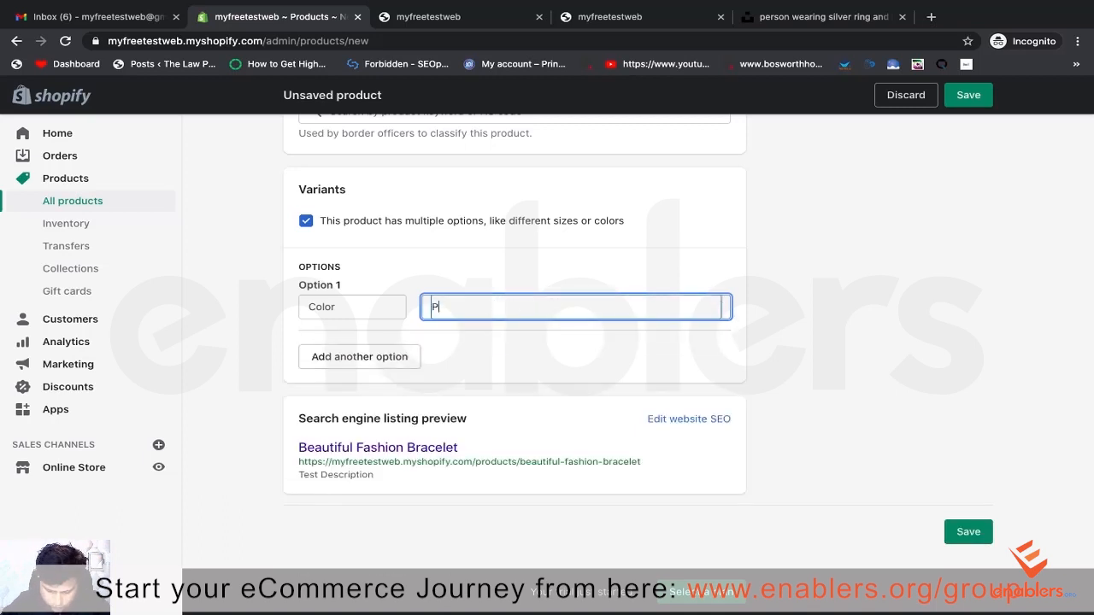
key("BackSpace")
type("Orr")
key("BackSpace")
type("ange")
key("Return")
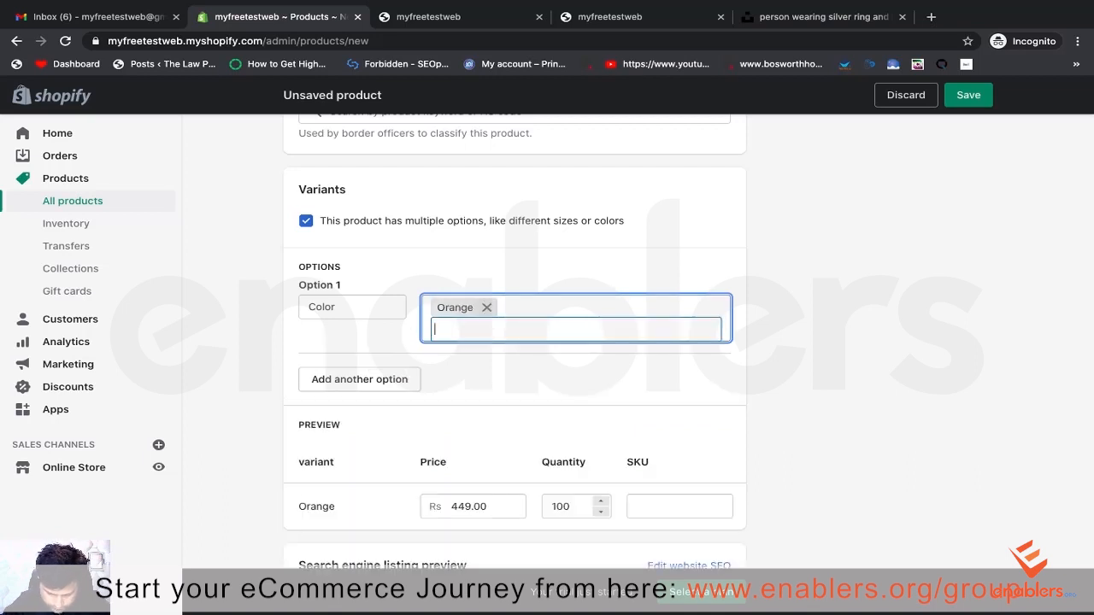
type("White")
key("Return")
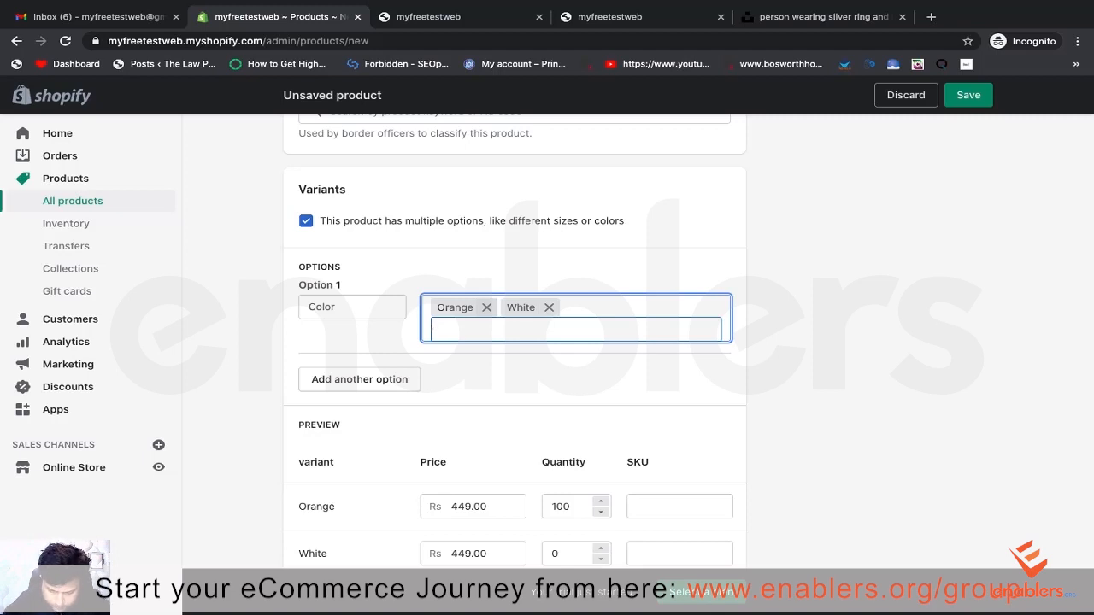
type("P")
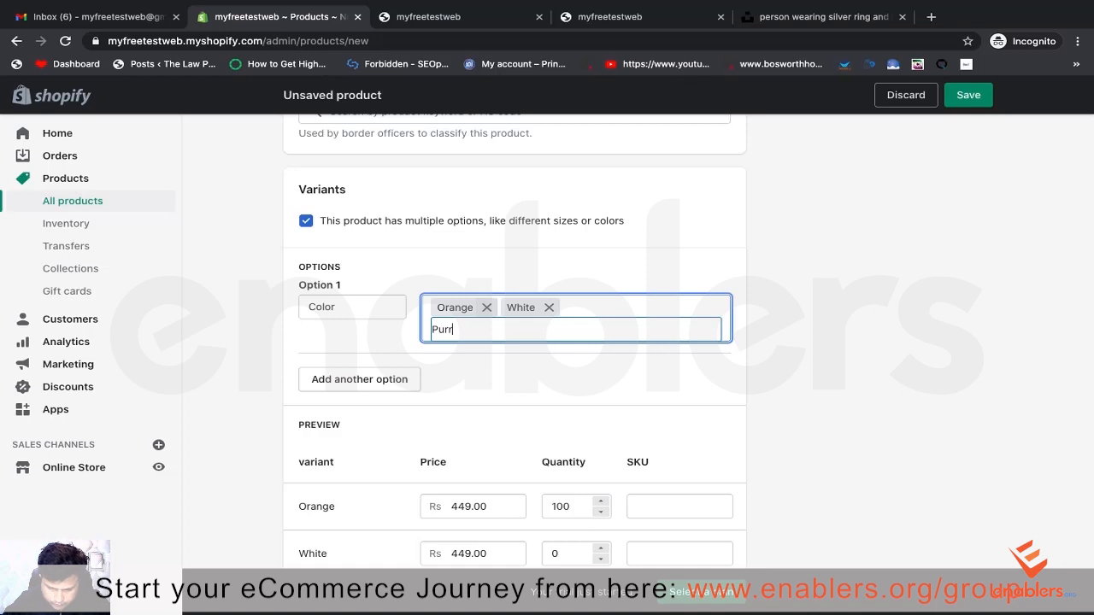
type("urple")
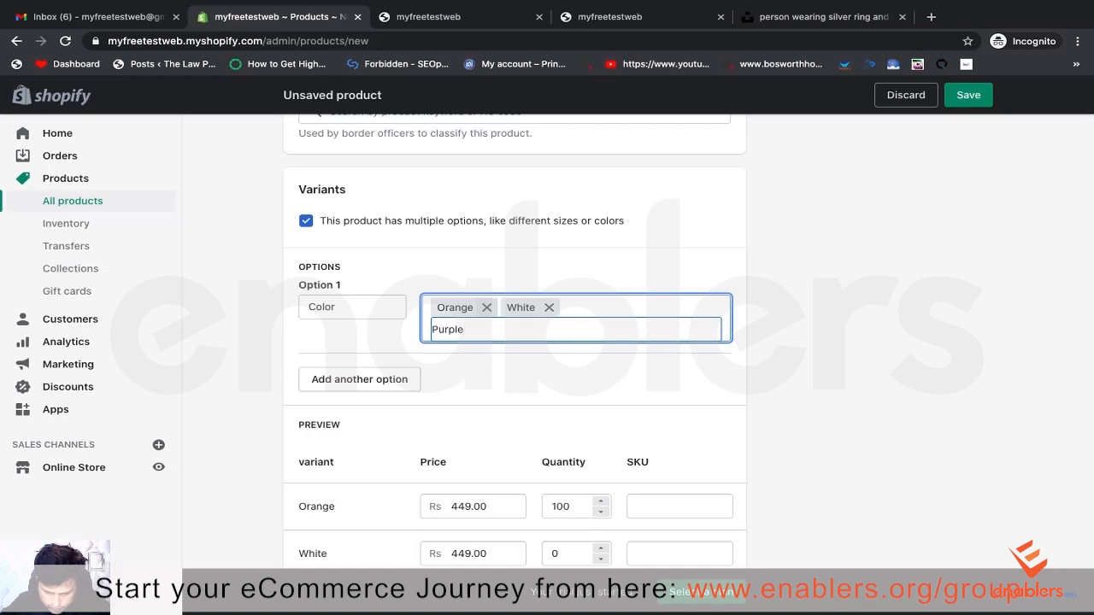
key("Return")
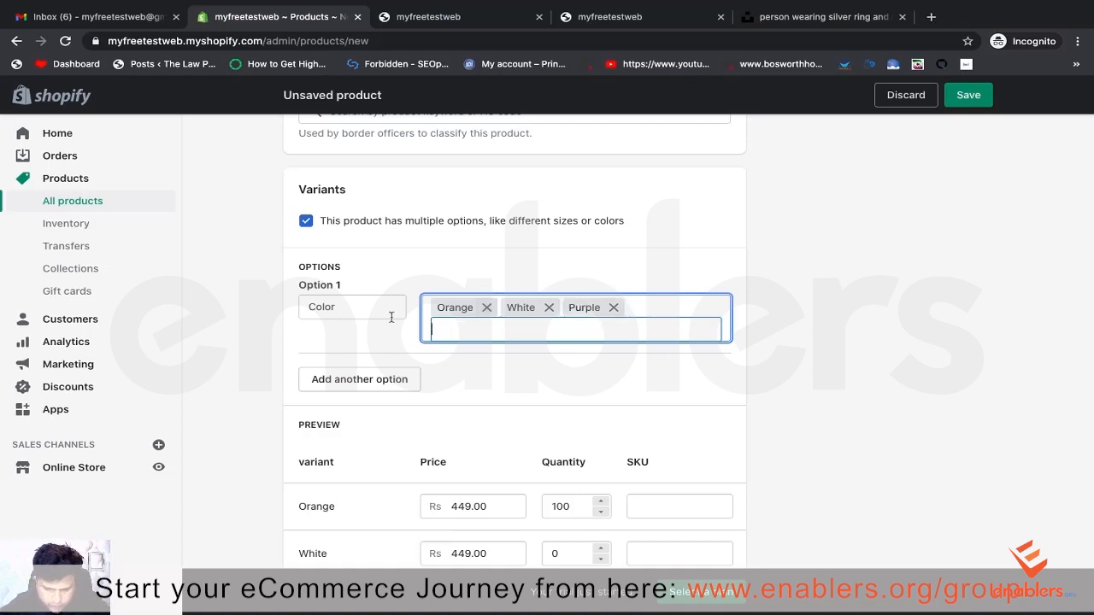
left_click(338, 333)
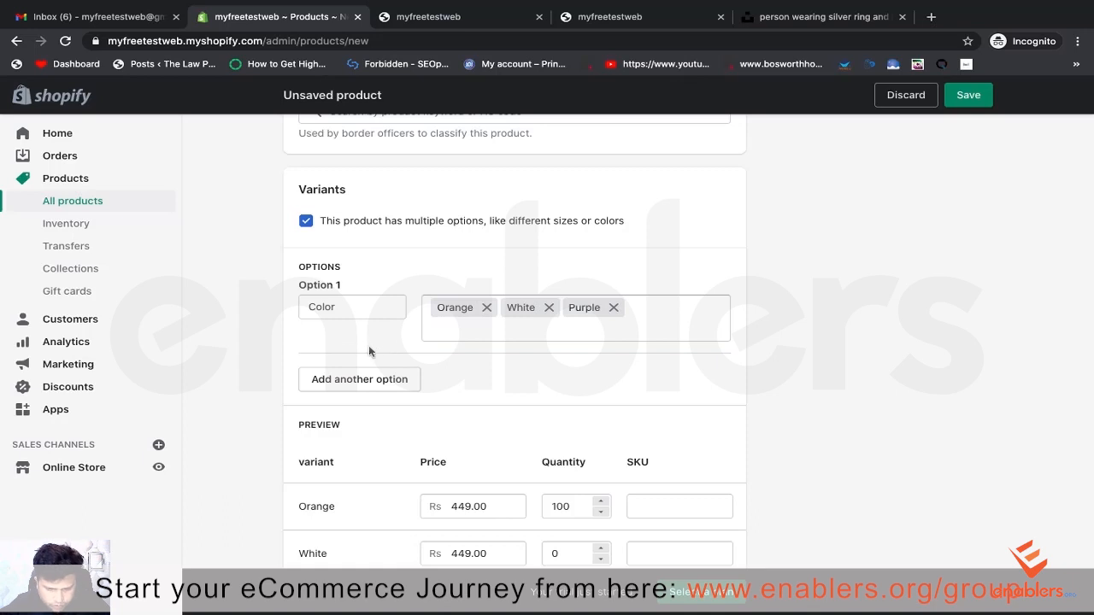
Step: Add a second variant option to the product and choose Size for it
scroll(368, 395, "down", 1)
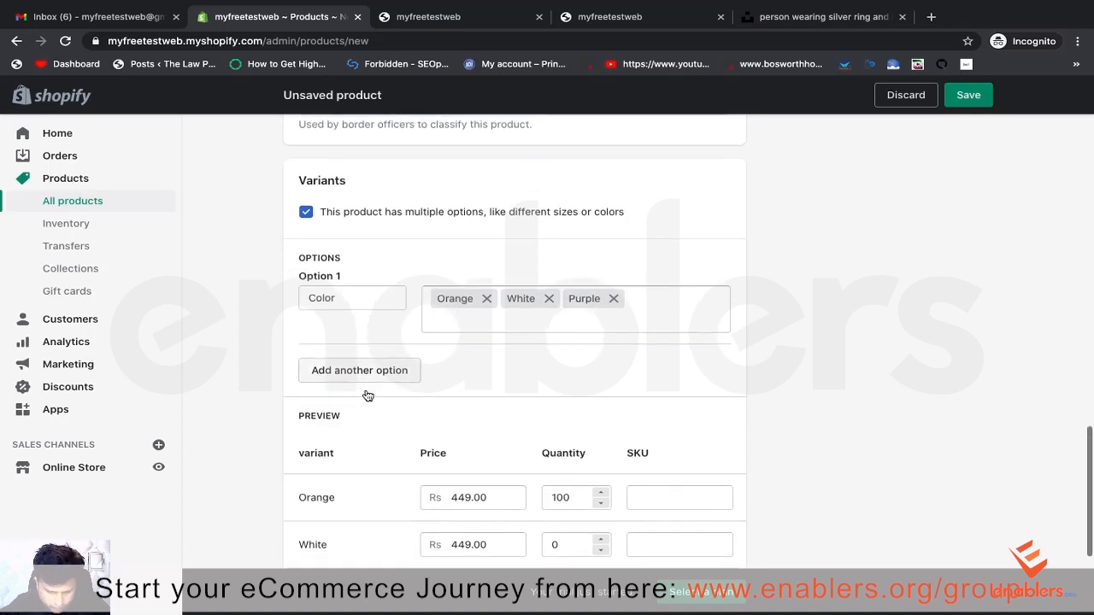
scroll(368, 395, "down", 1)
scroll(367, 395, "up", 1)
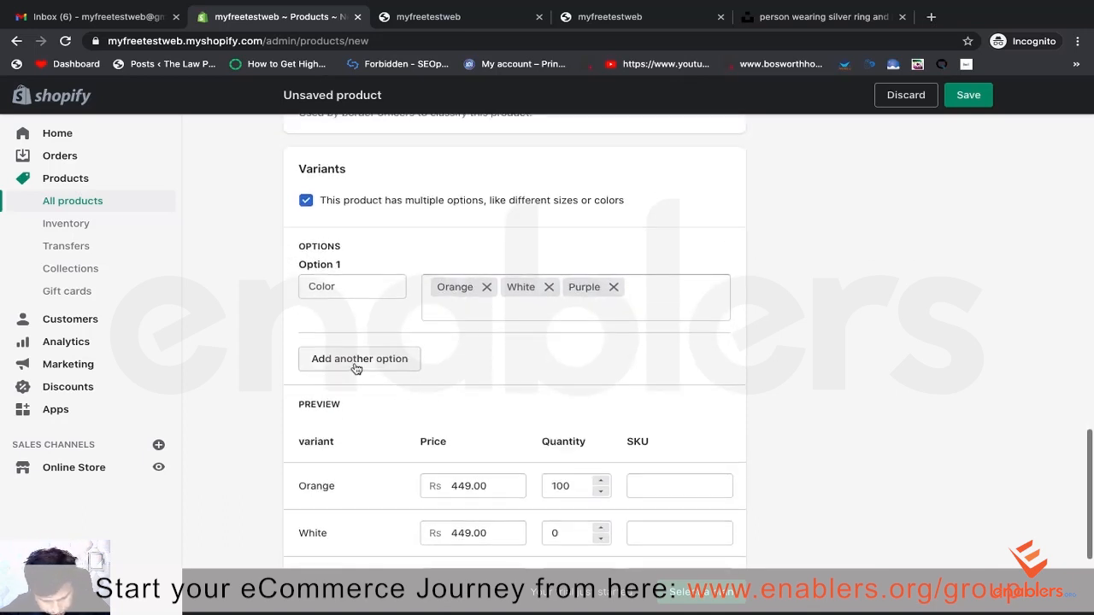
left_click(355, 365)
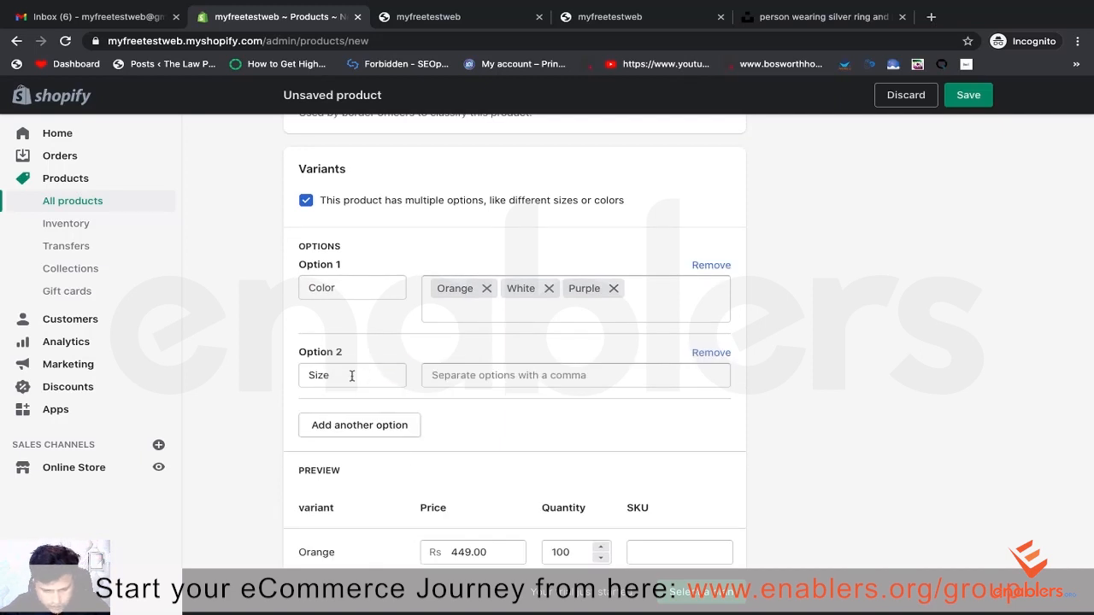
left_click(352, 375)
scroll(362, 440, "down", 1)
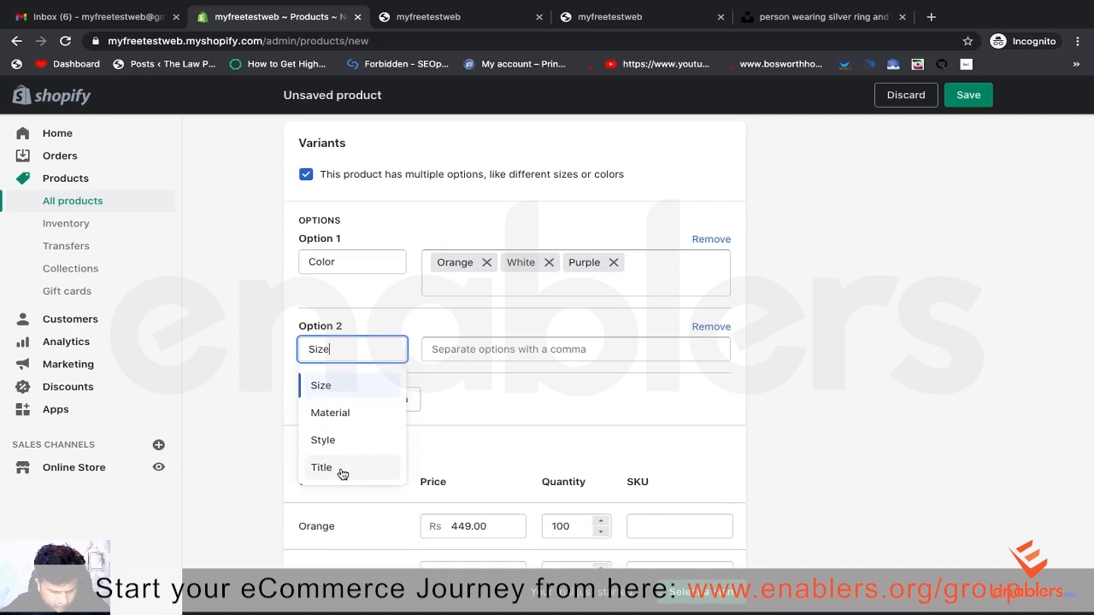
left_click(322, 386)
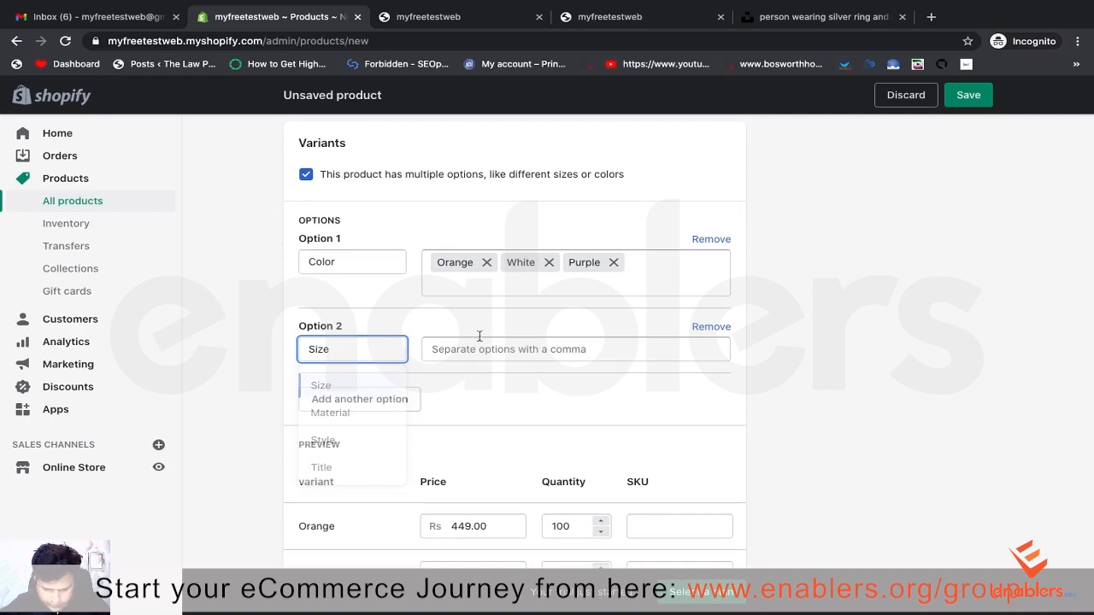
Step: Add 2.5 and 3 as separate values of the Size option
left_click(477, 347)
type("2")
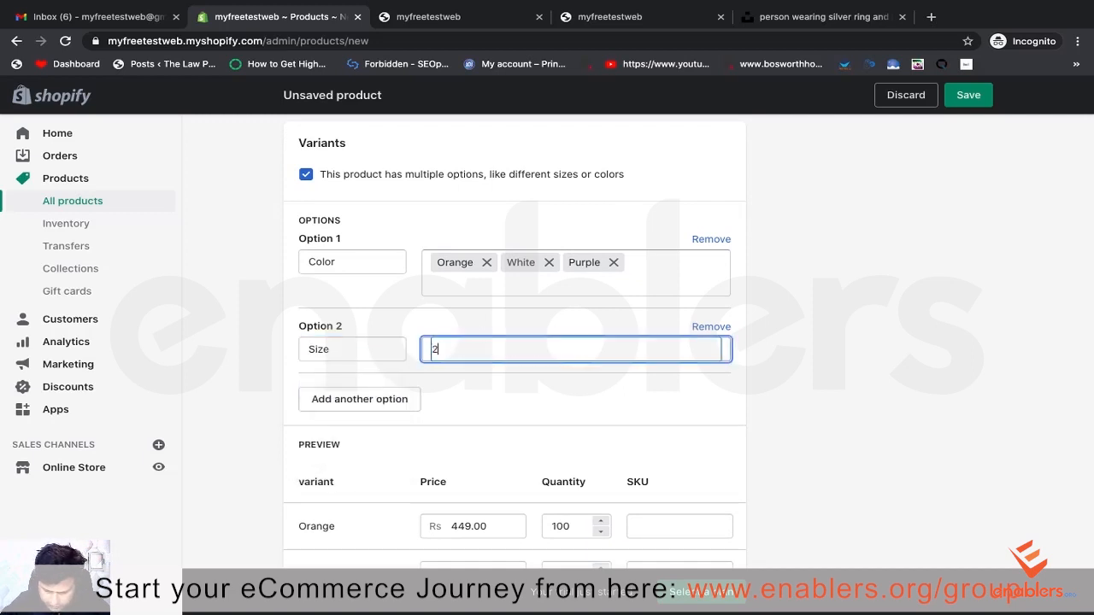
type(".5")
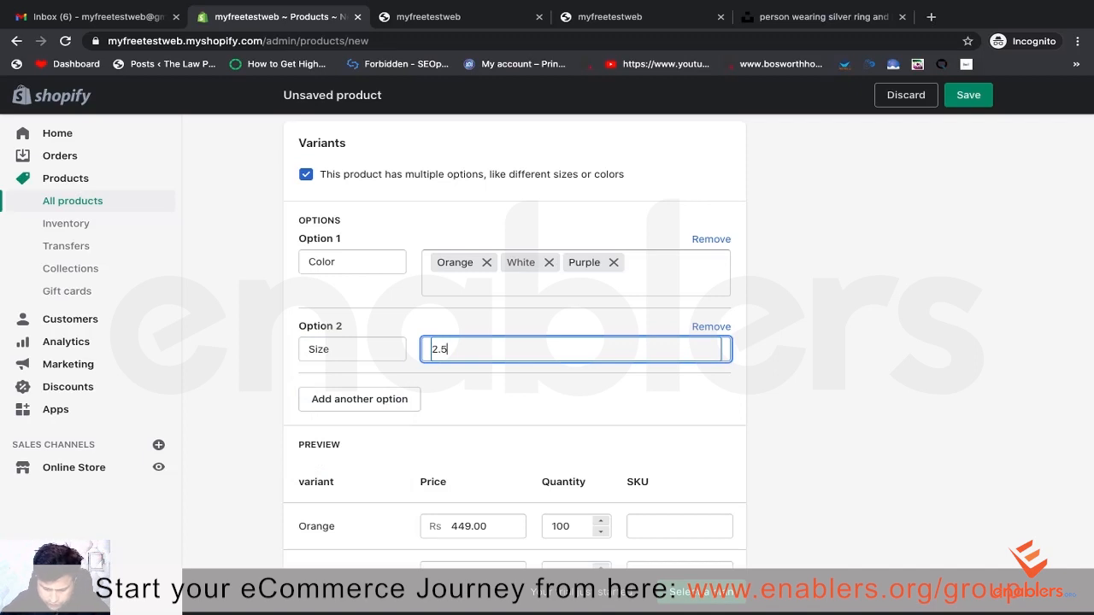
type(",")
type("3")
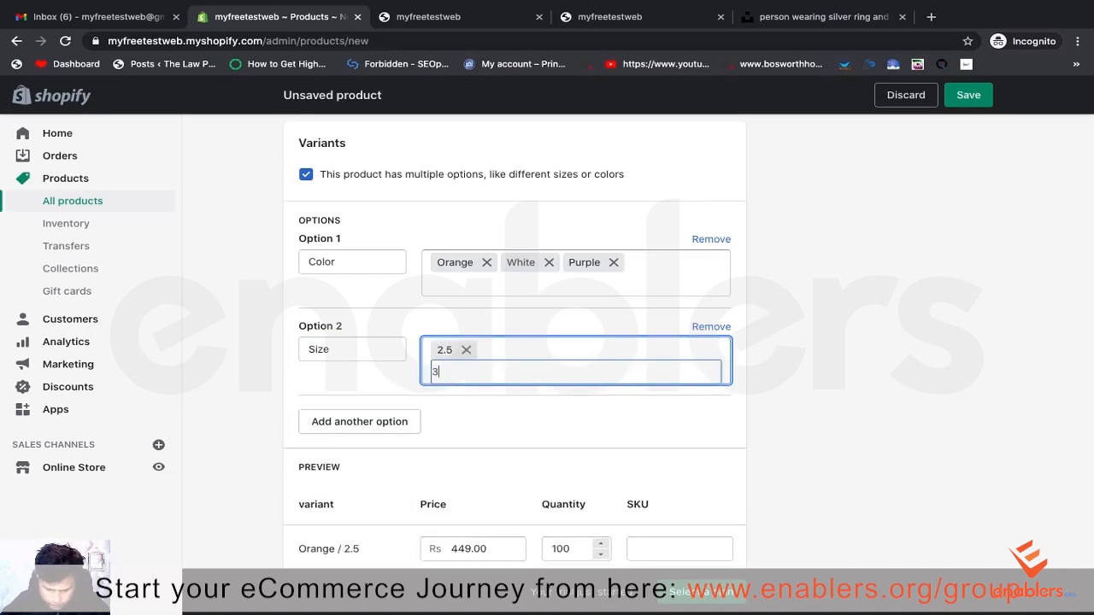
type(",")
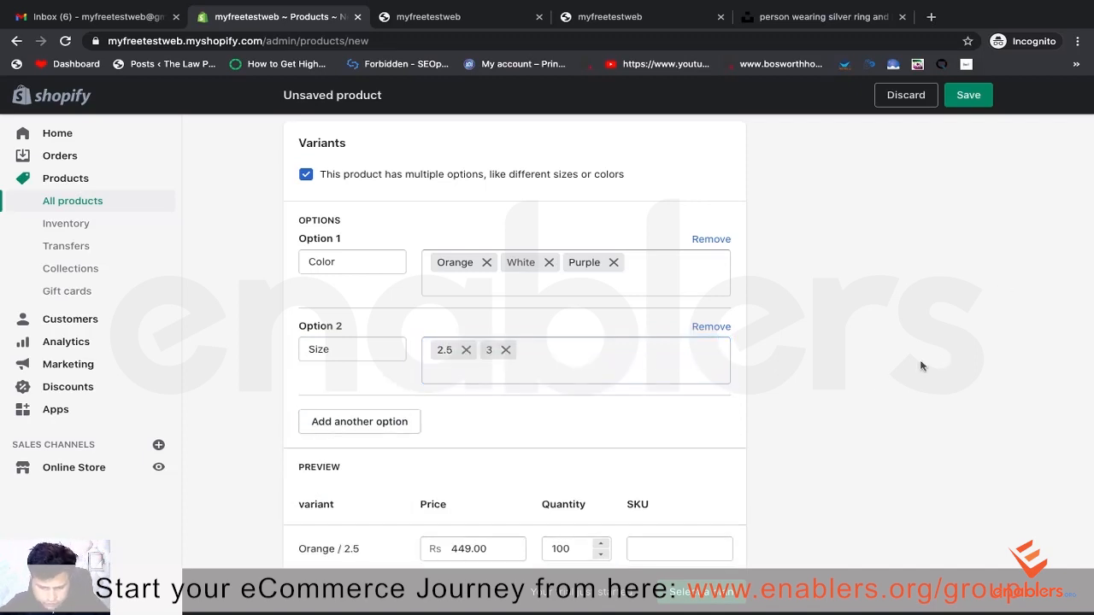
left_click(941, 365)
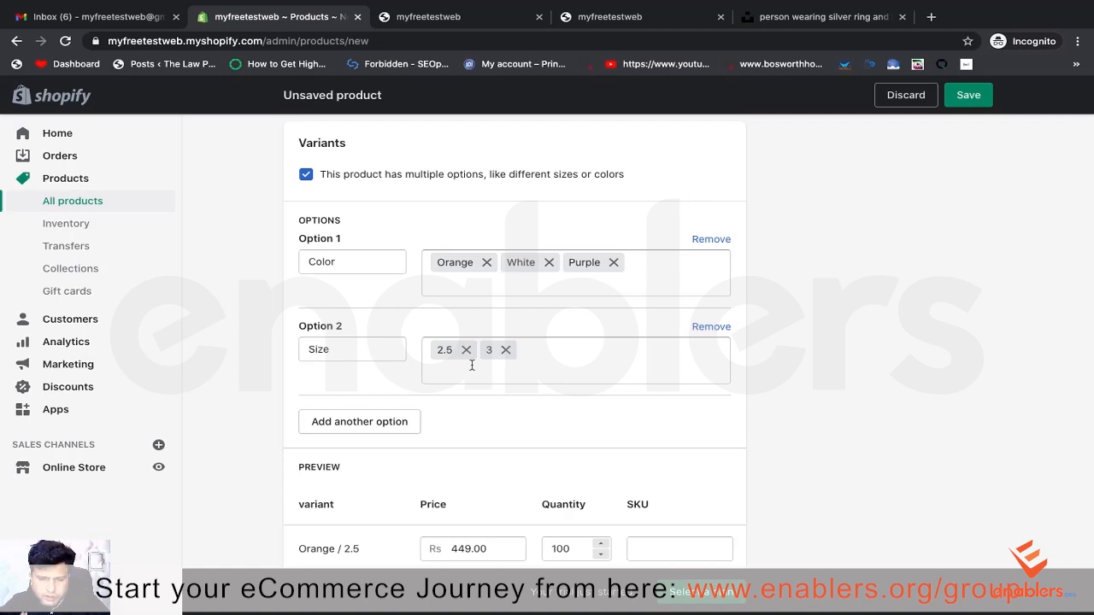
scroll(477, 367, "down", 3)
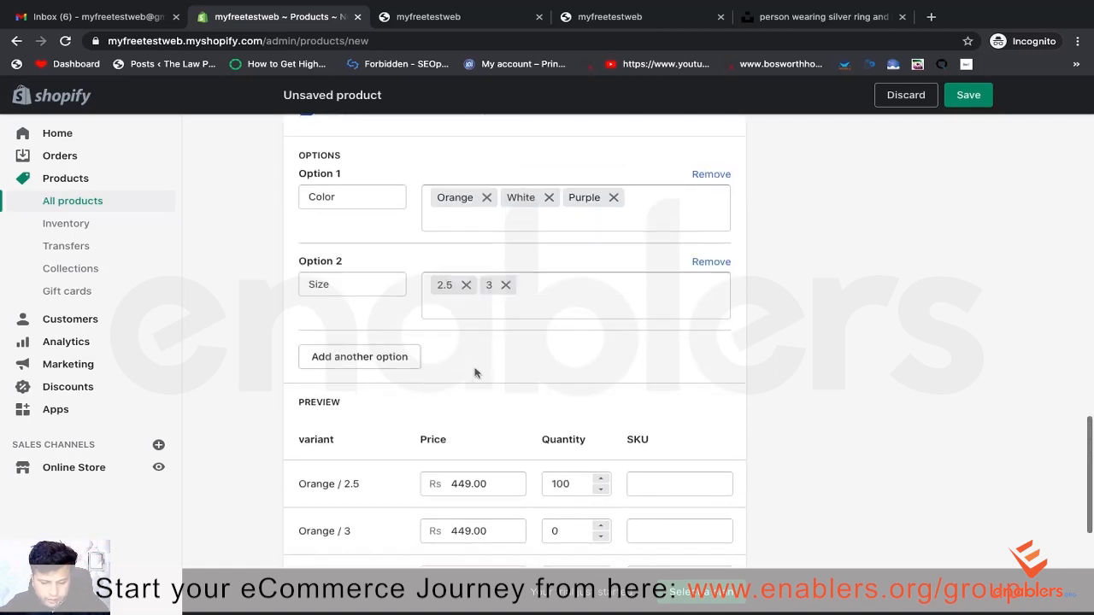
Step: Set the price of the White / 2.5 and White / 3 variants to Rs 499.00
scroll(475, 368, "up", 3)
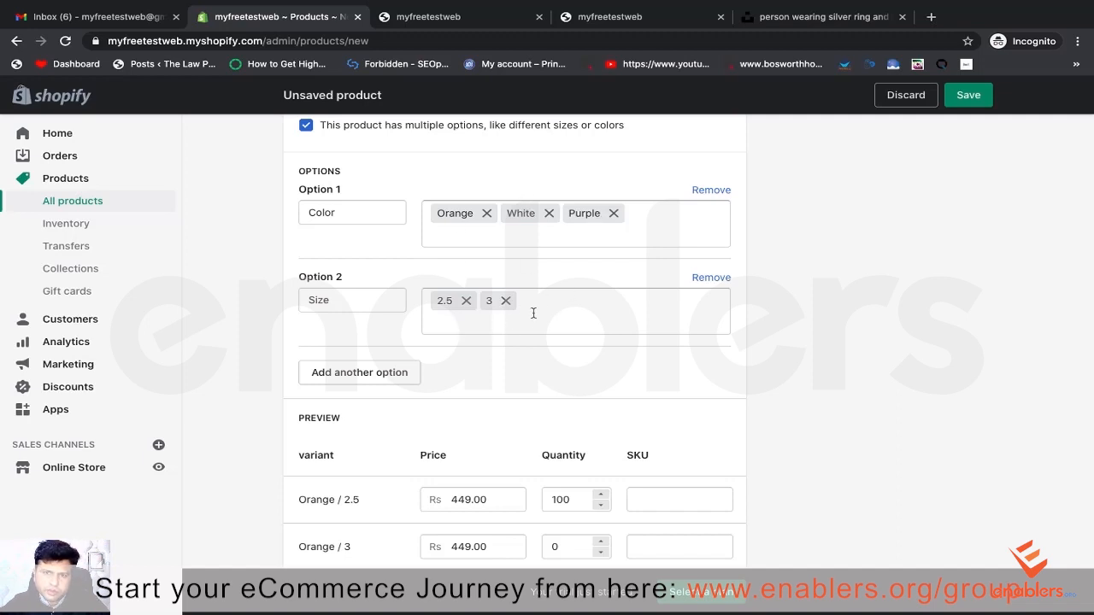
scroll(603, 384, "down", 4)
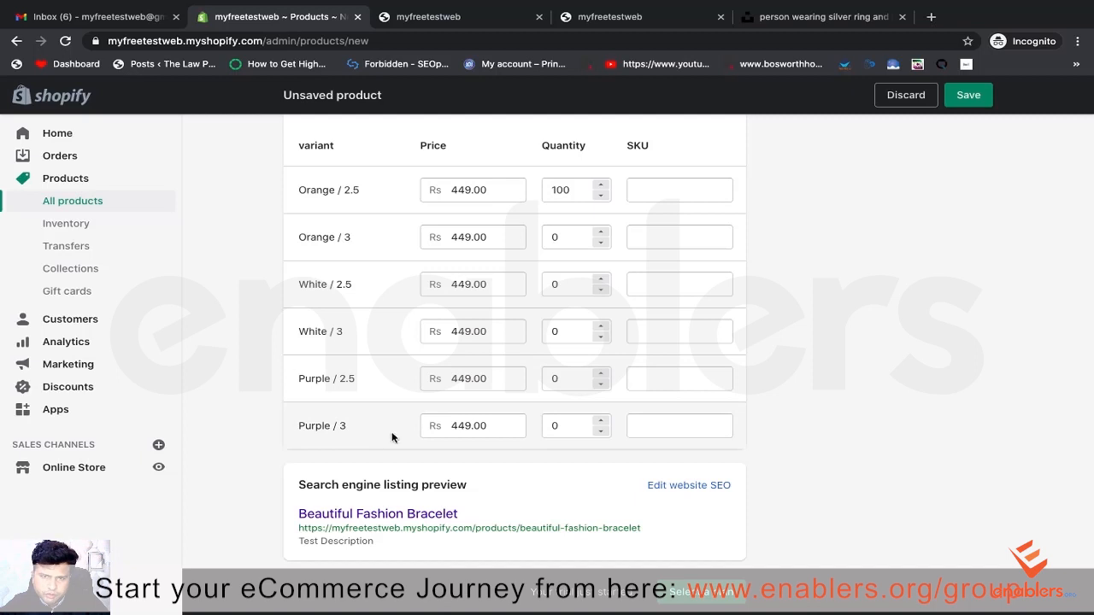
scroll(505, 447, "up", 1)
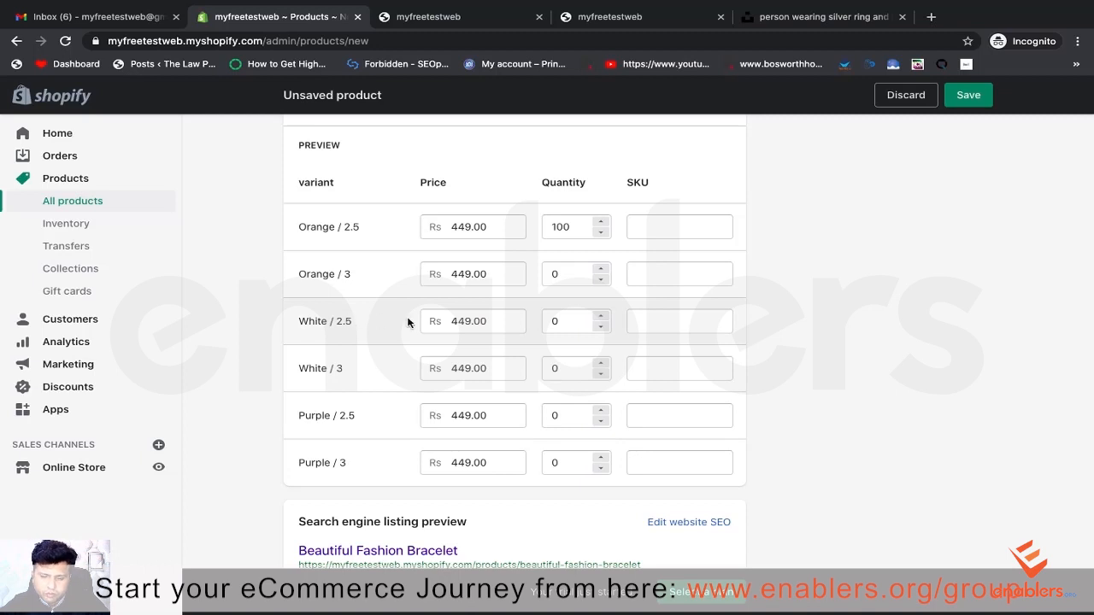
left_click(466, 320)
key("BackSpace")
type("99")
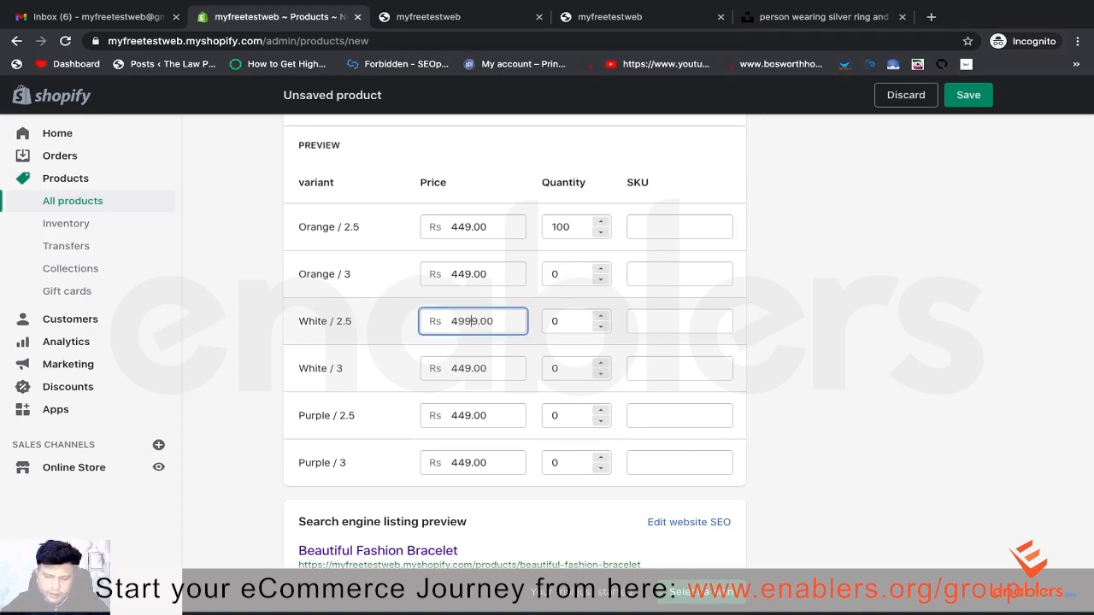
key("BackSpace")
left_click(464, 367)
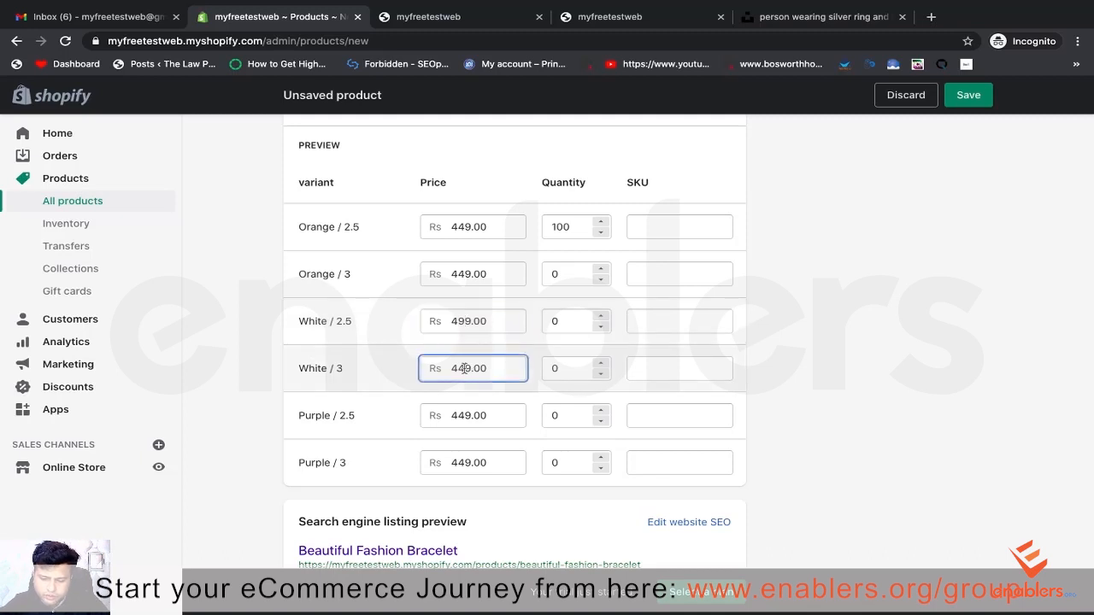
key("BackSpace")
type("9")
left_click(771, 392)
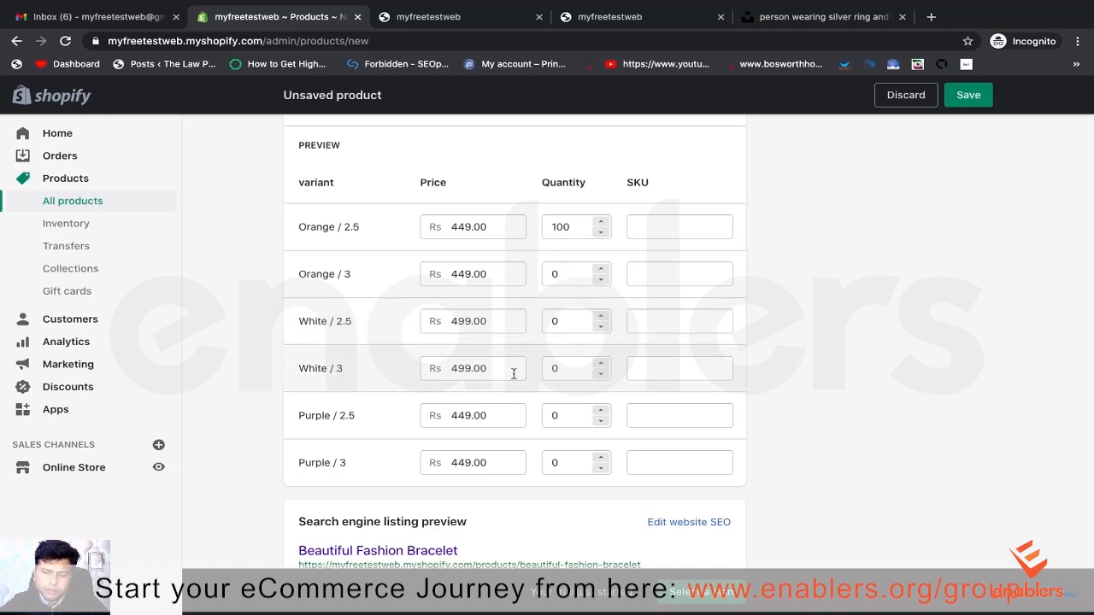
Step: Set the variant quantities to 50 for Orange / 3, 25 for White / 2.5 and 50 for White / 3
scroll(667, 295, "up", 1)
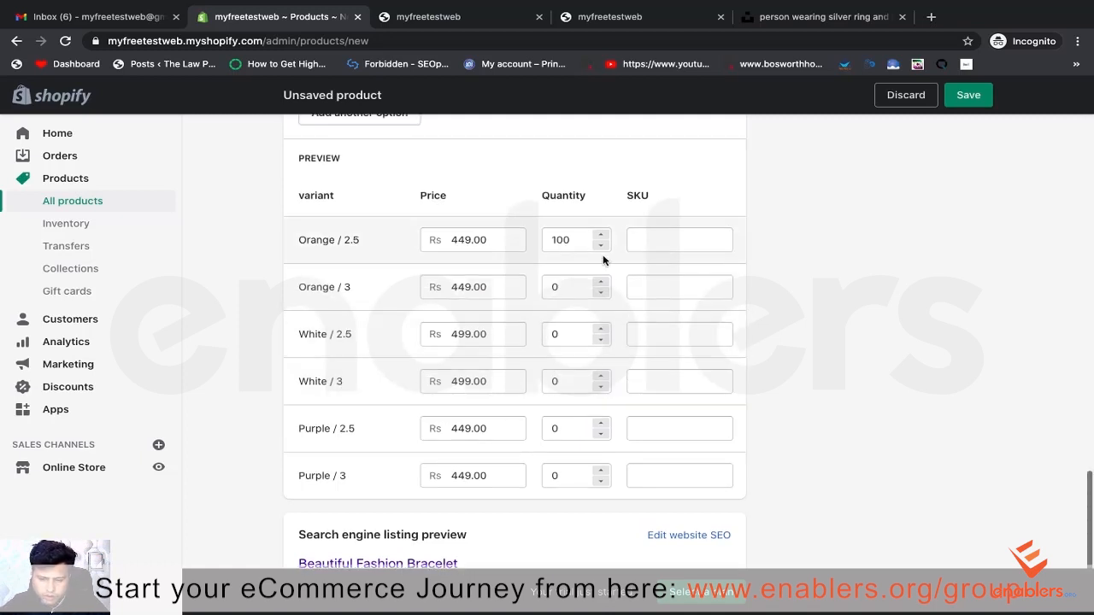
scroll(569, 239, "up", 10)
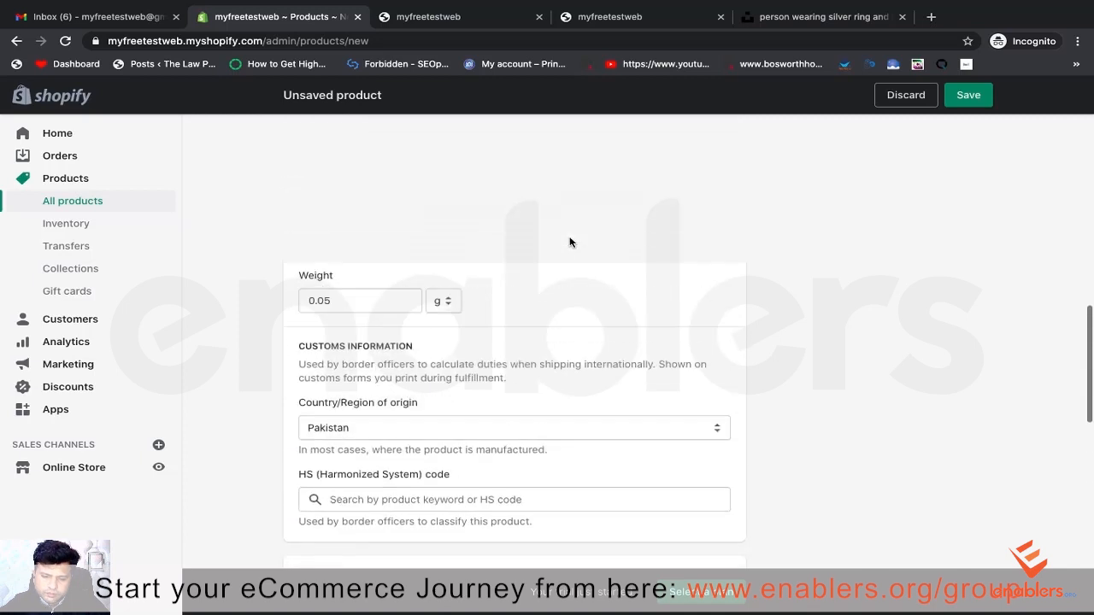
scroll(371, 347, "up", 2)
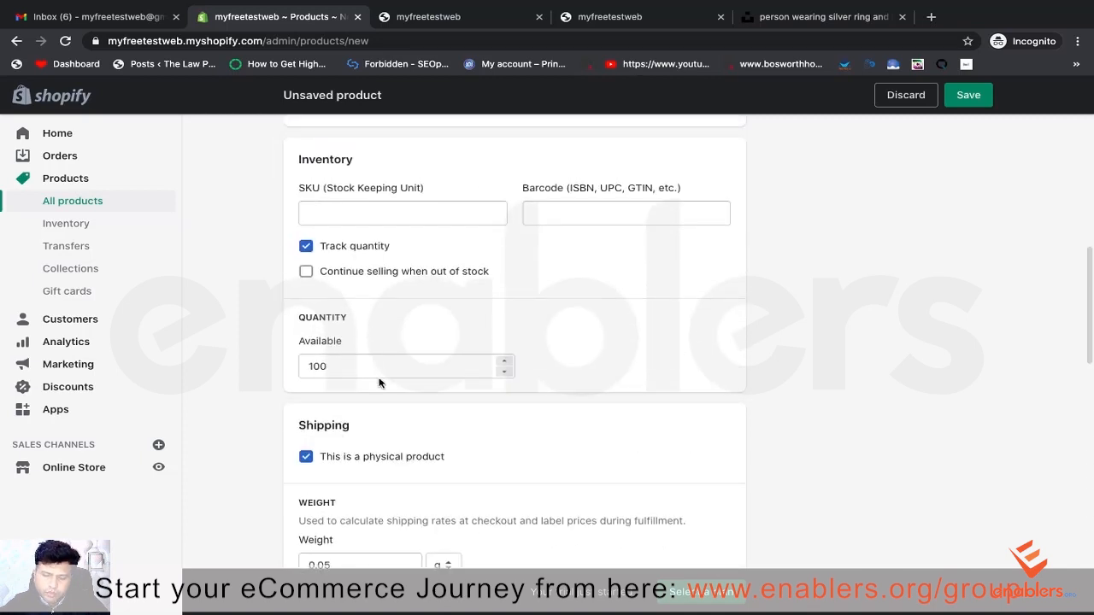
scroll(378, 381, "down", 10)
scroll(379, 383, "down", 4)
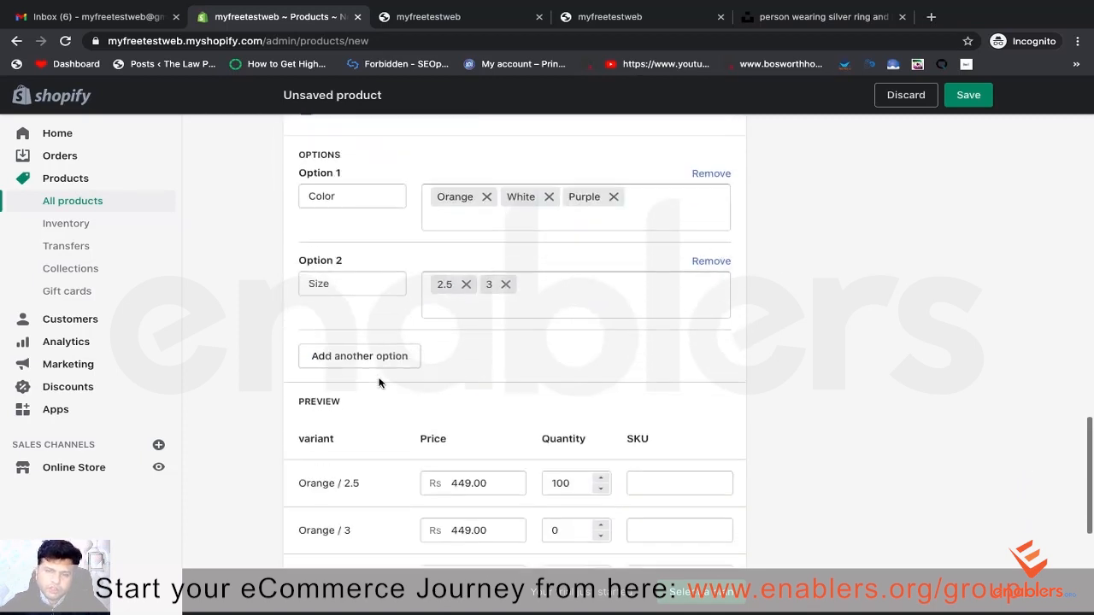
scroll(379, 382, "down", 2)
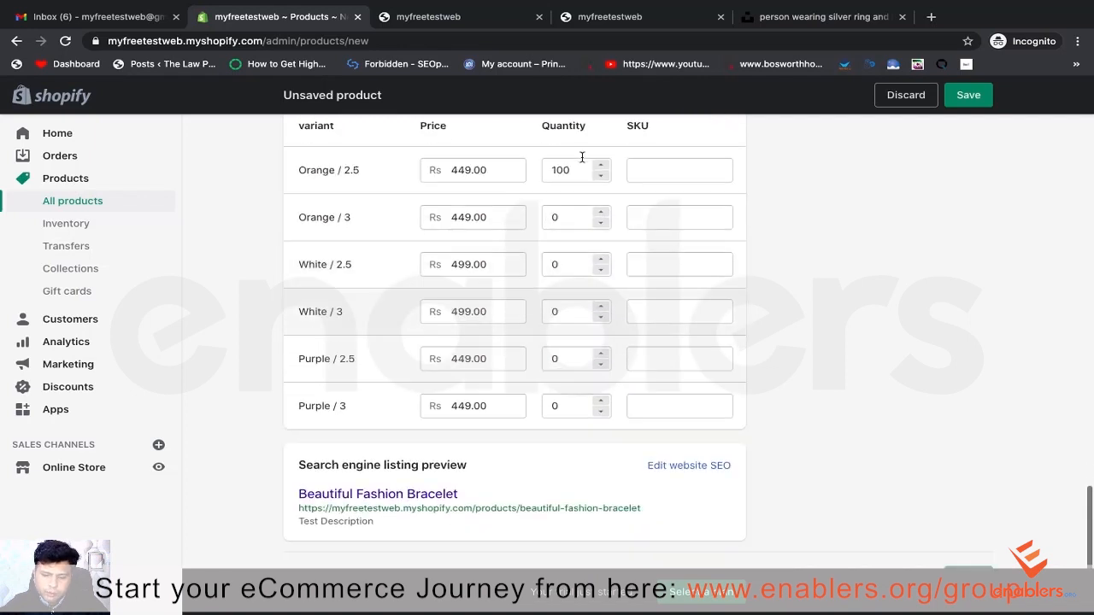
scroll(567, 315, "up", 1)
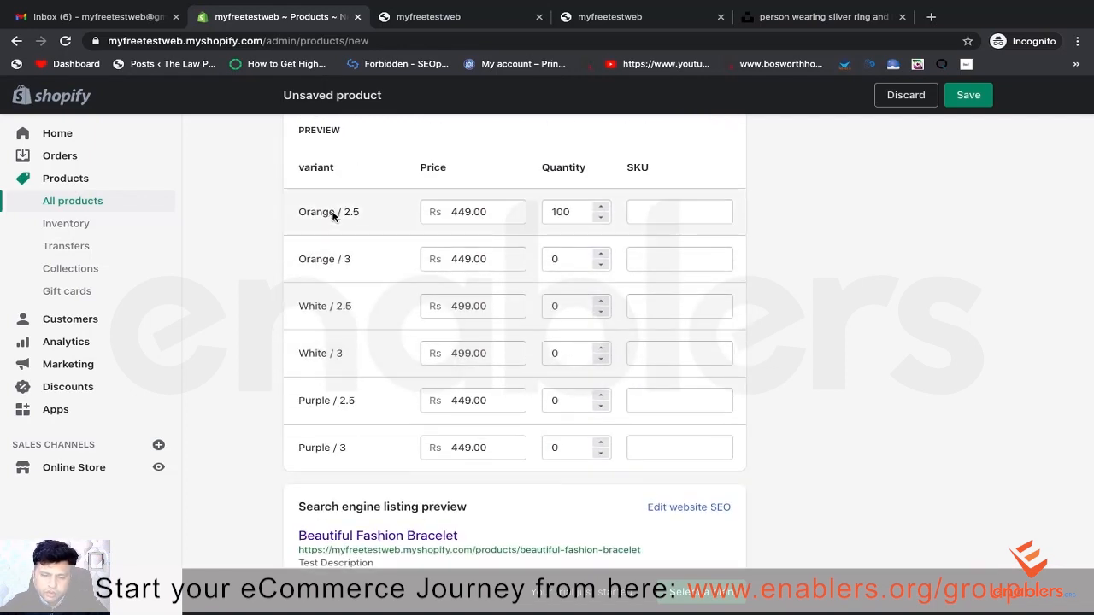
left_click(567, 211)
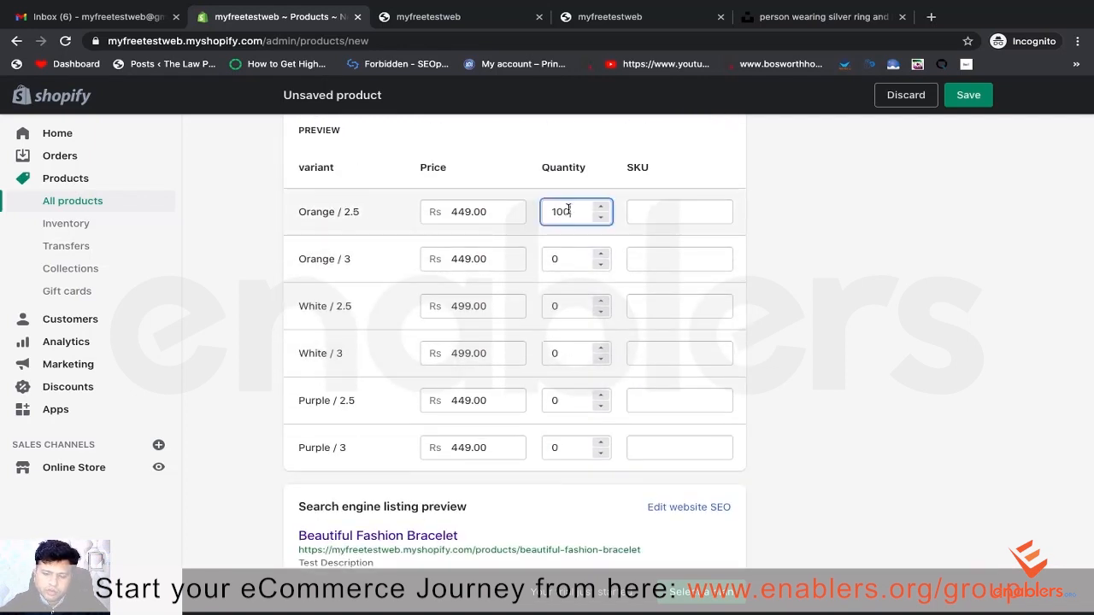
left_click(564, 257)
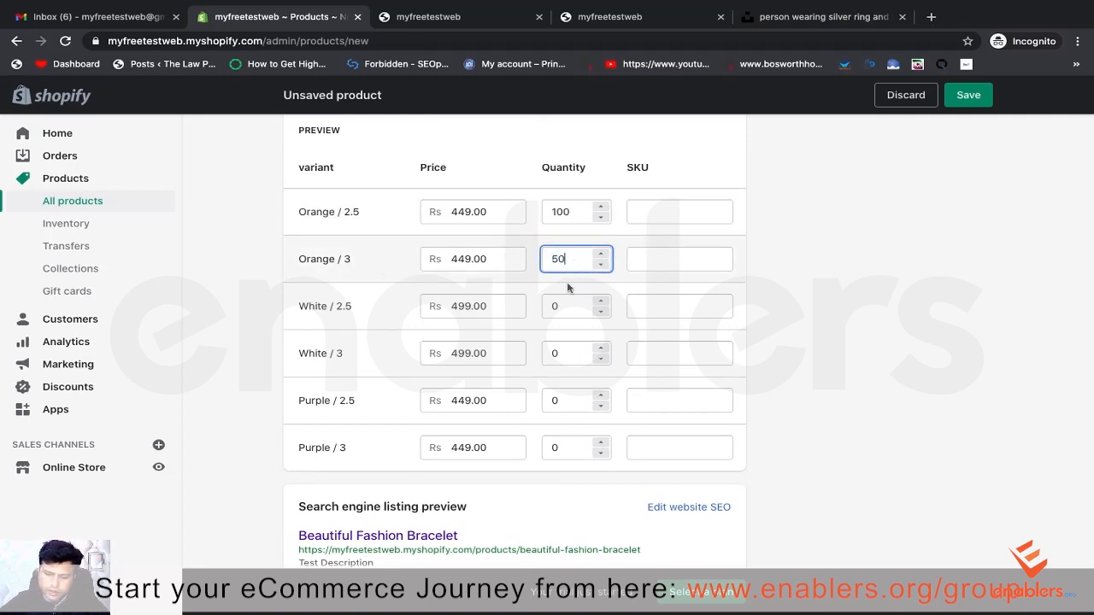
left_click(571, 304)
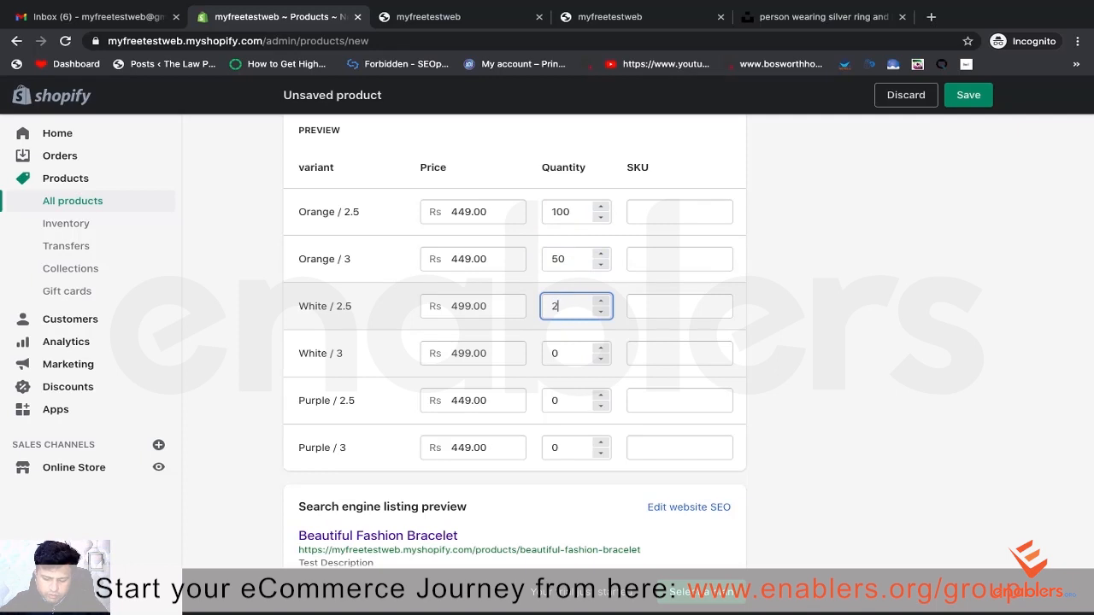
type("25")
double_click(564, 358)
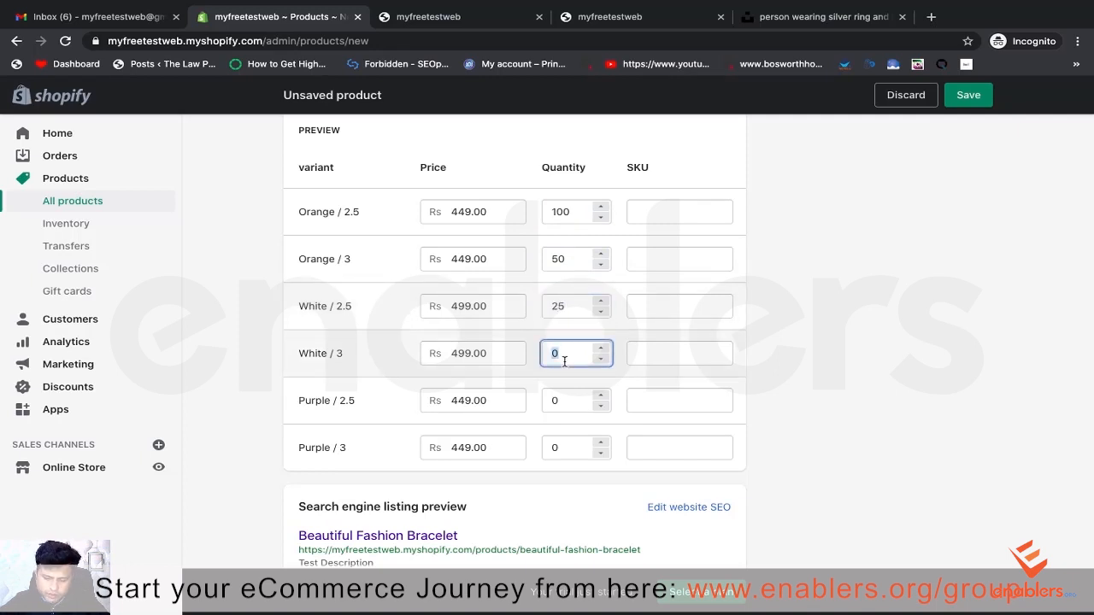
type("50")
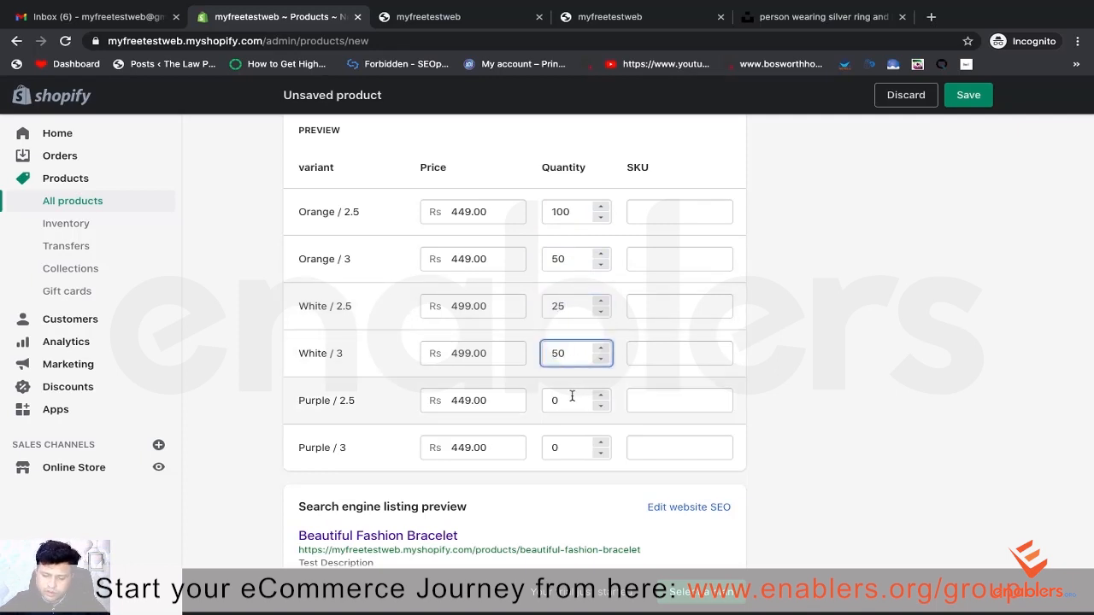
Step: Set the quantity of the Purple / 2.5 variant to 30 and of Purple / 3 to 60
double_click(572, 397)
type("30")
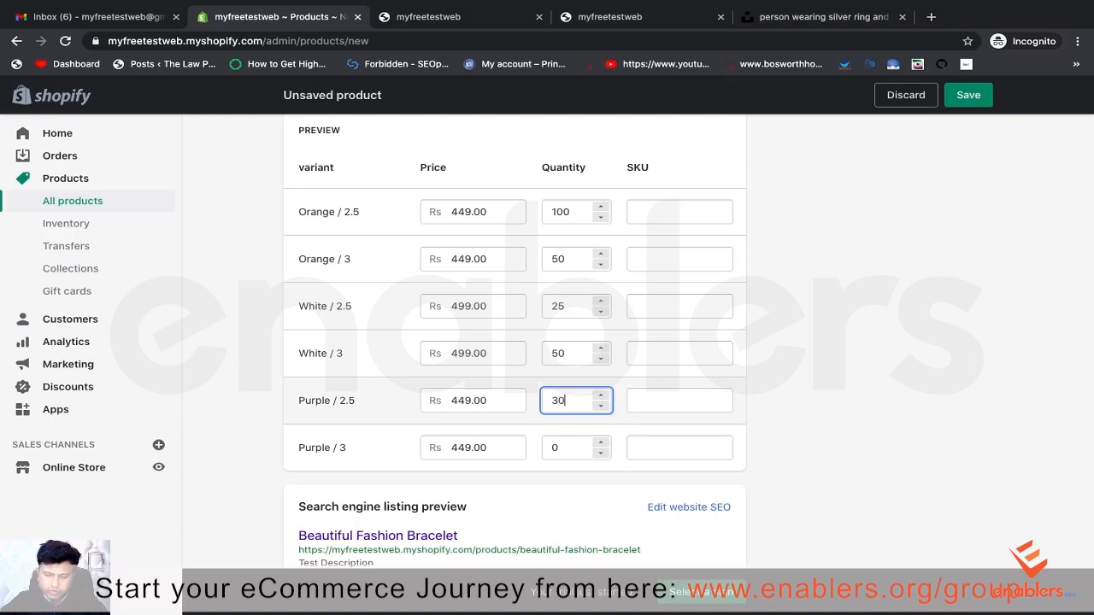
double_click(560, 448)
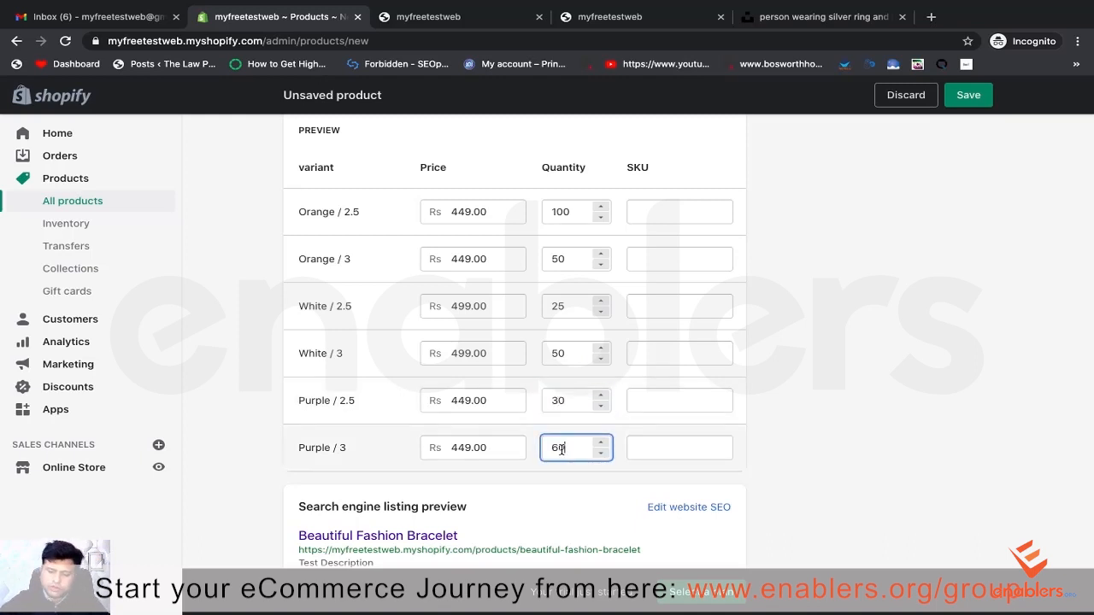
left_click(851, 426)
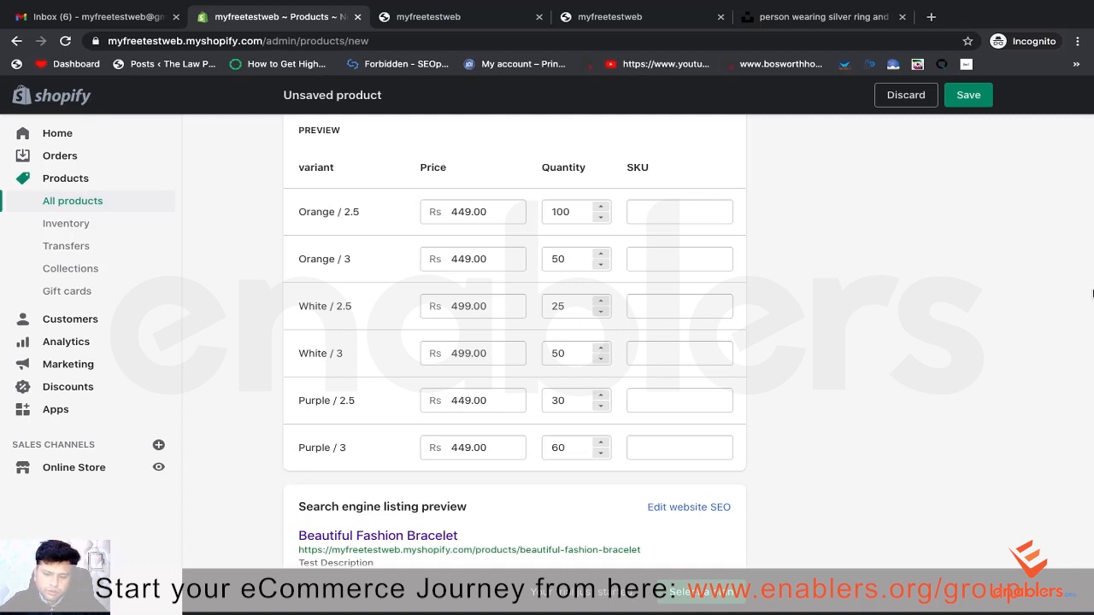
Step: Save the new Beautiful Fashion Bracelet product with its color and size variants
left_click(688, 210)
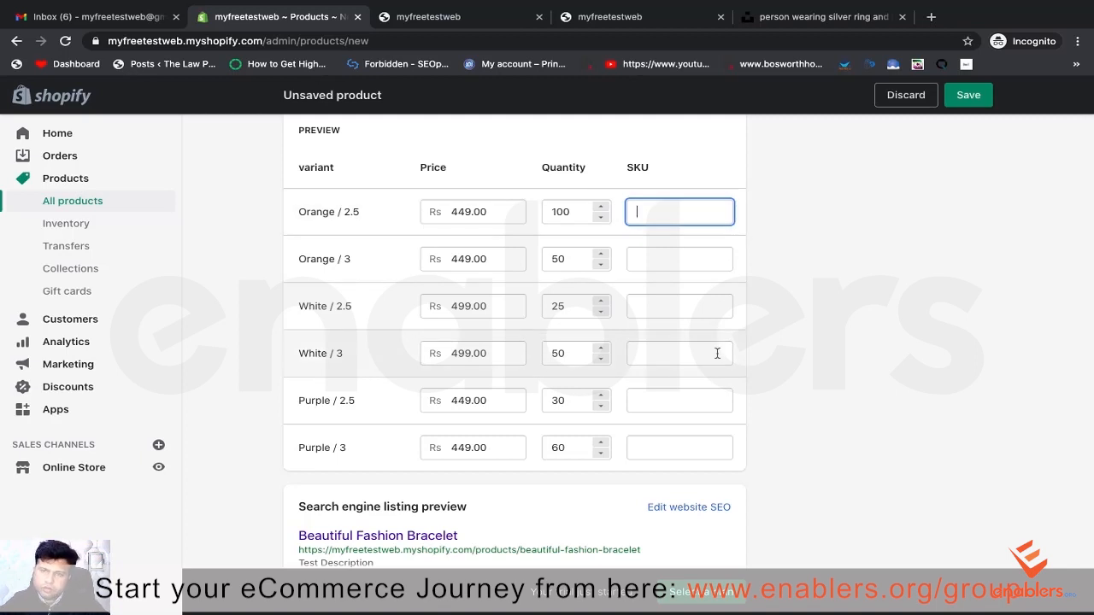
scroll(670, 502, "down", 1)
scroll(670, 500, "up", 1)
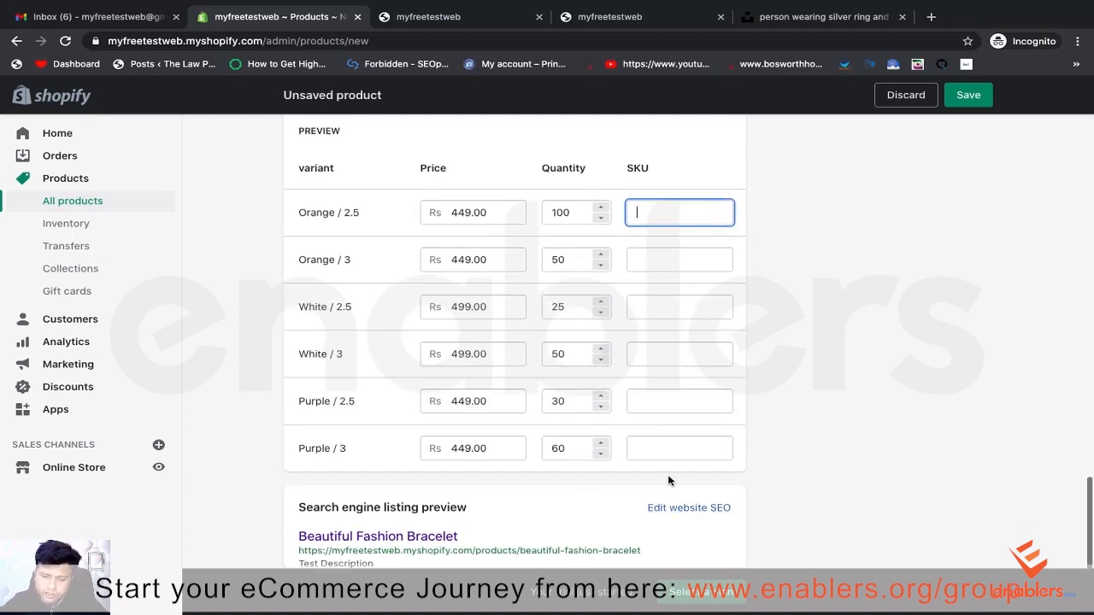
scroll(664, 439, "down", 1)
scroll(662, 433, "up", 5)
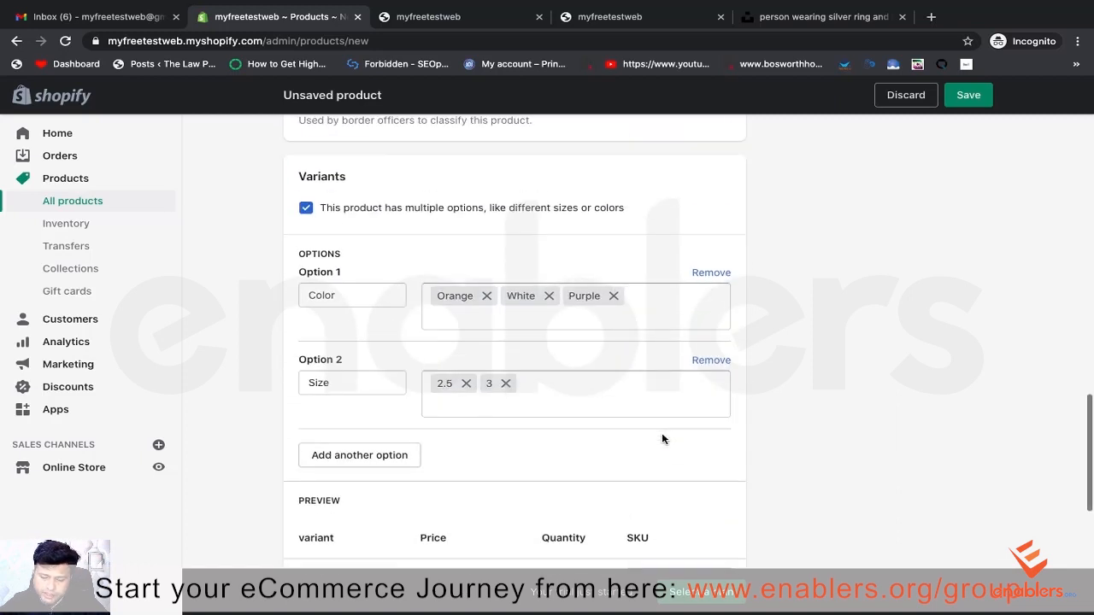
scroll(662, 433, "up", 4)
scroll(661, 433, "up", 10)
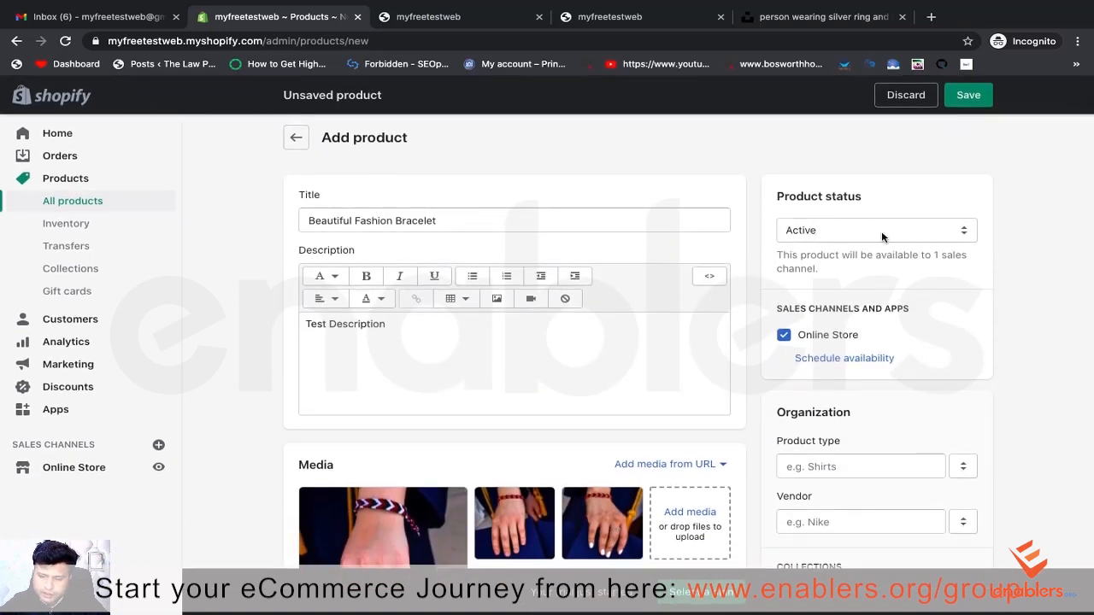
left_click(966, 101)
scroll(599, 292, "down", 2)
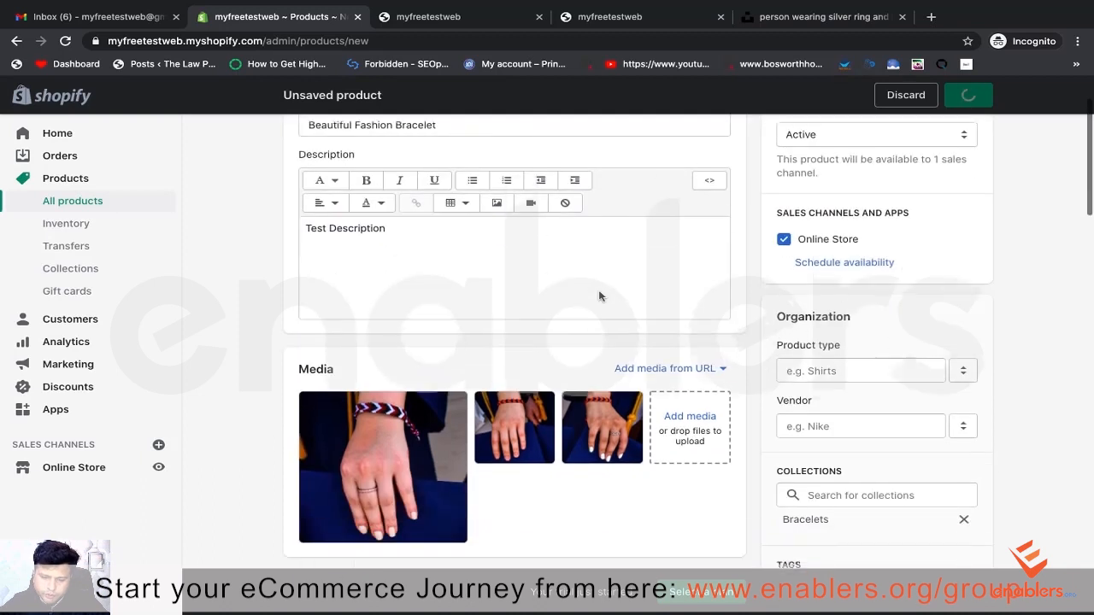
scroll(599, 292, "down", 9)
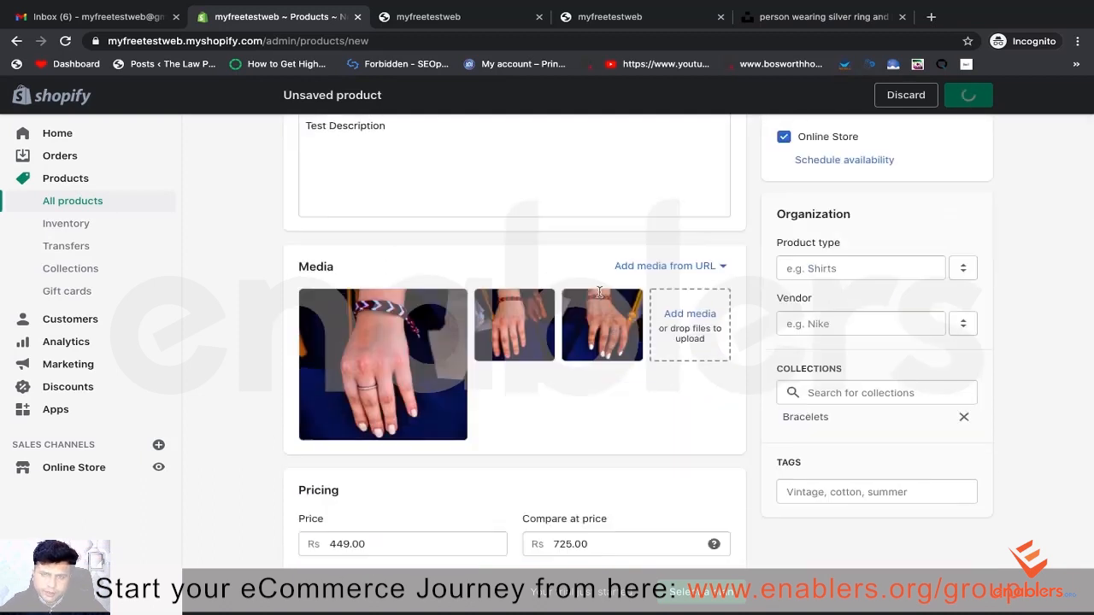
scroll(889, 153, "up", 3)
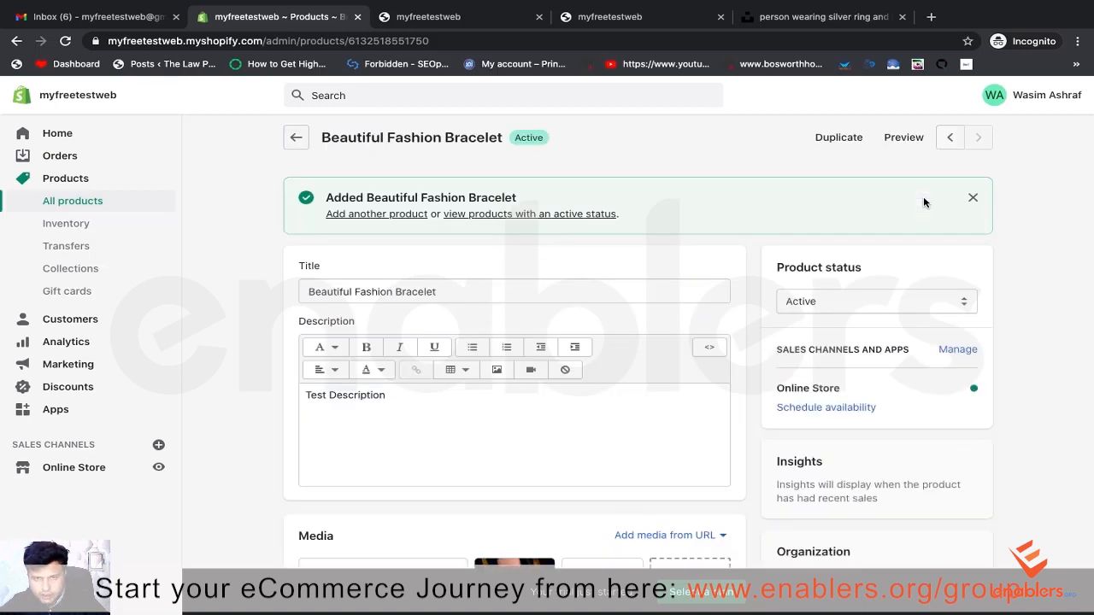
Step: Review the saved product's media and the color, size, price and quantity of each variant
scroll(755, 258, "down", 7)
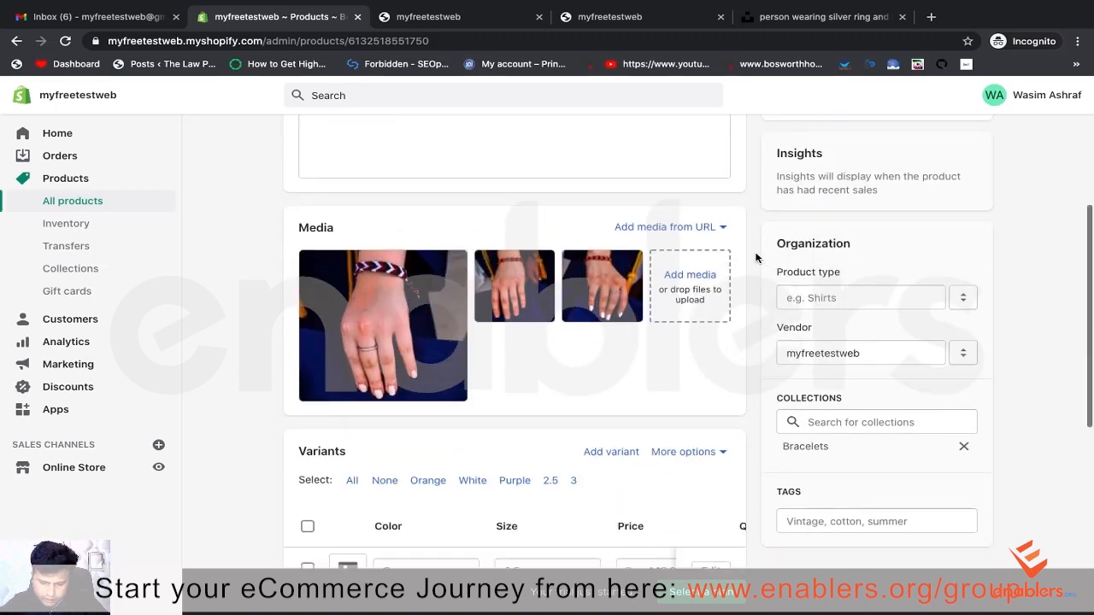
scroll(755, 258, "down", 3)
scroll(755, 257, "up", 4)
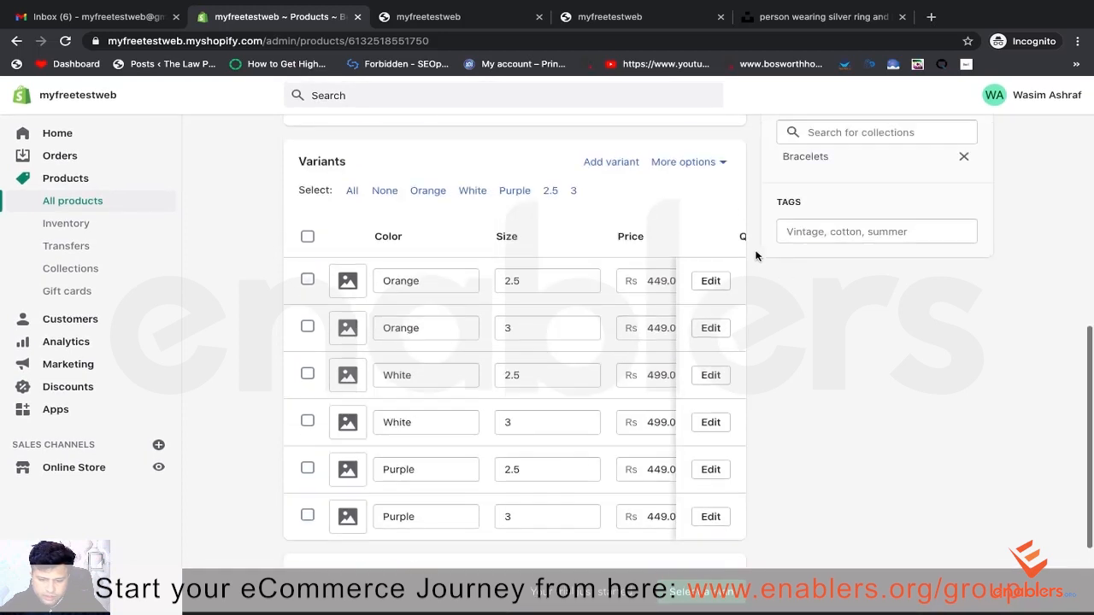
scroll(335, 216, "down", 1)
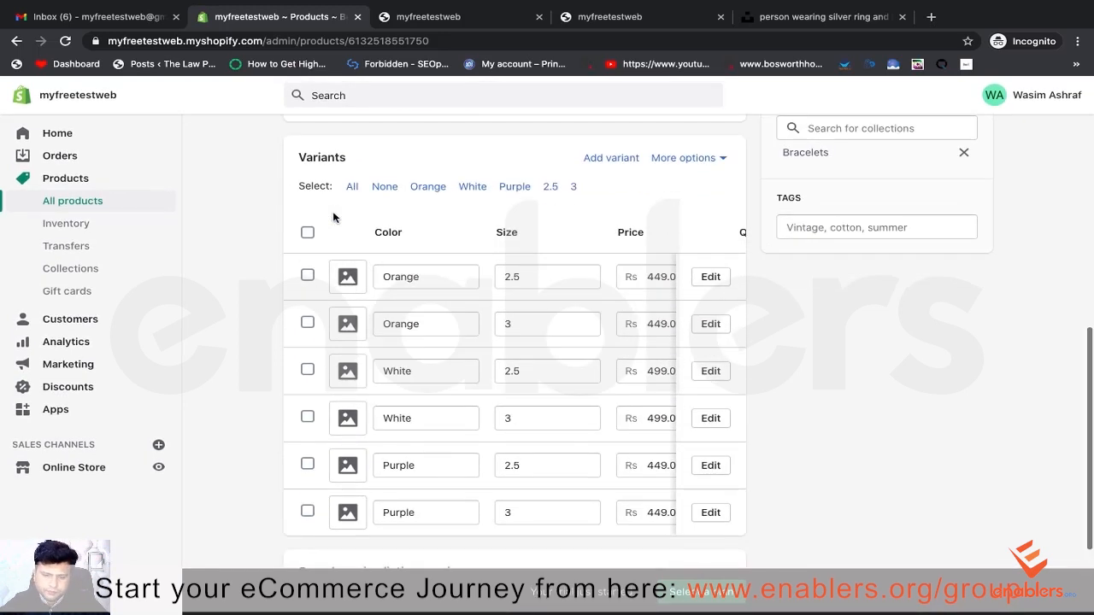
scroll(334, 217, "up", 1)
scroll(334, 217, "down", 2)
scroll(335, 217, "up", 4)
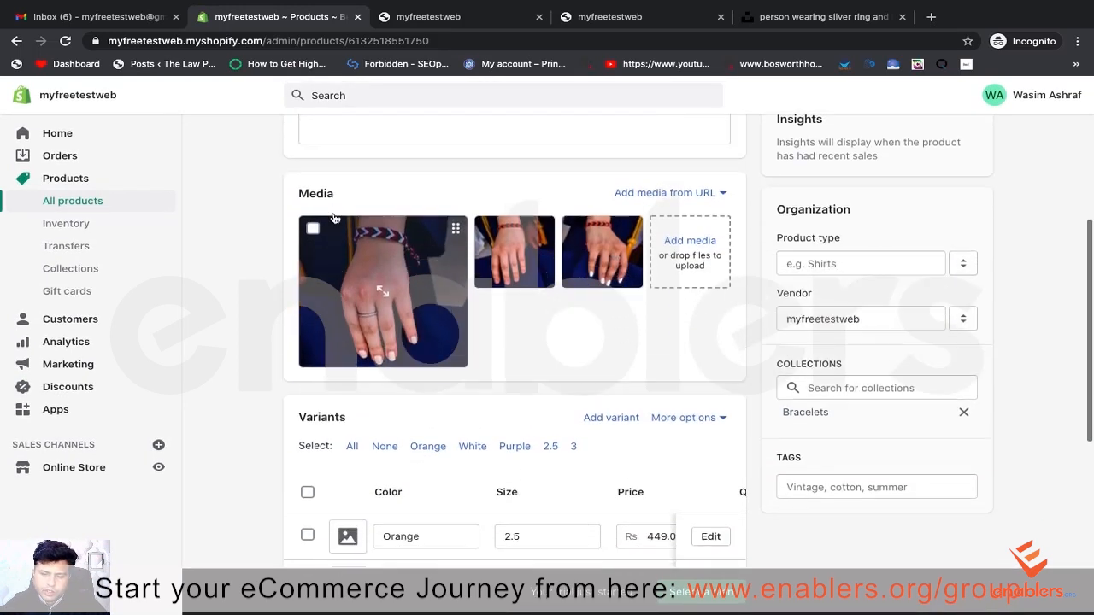
scroll(334, 217, "down", 1)
scroll(334, 216, "down", 3)
scroll(321, 143, "up", 1)
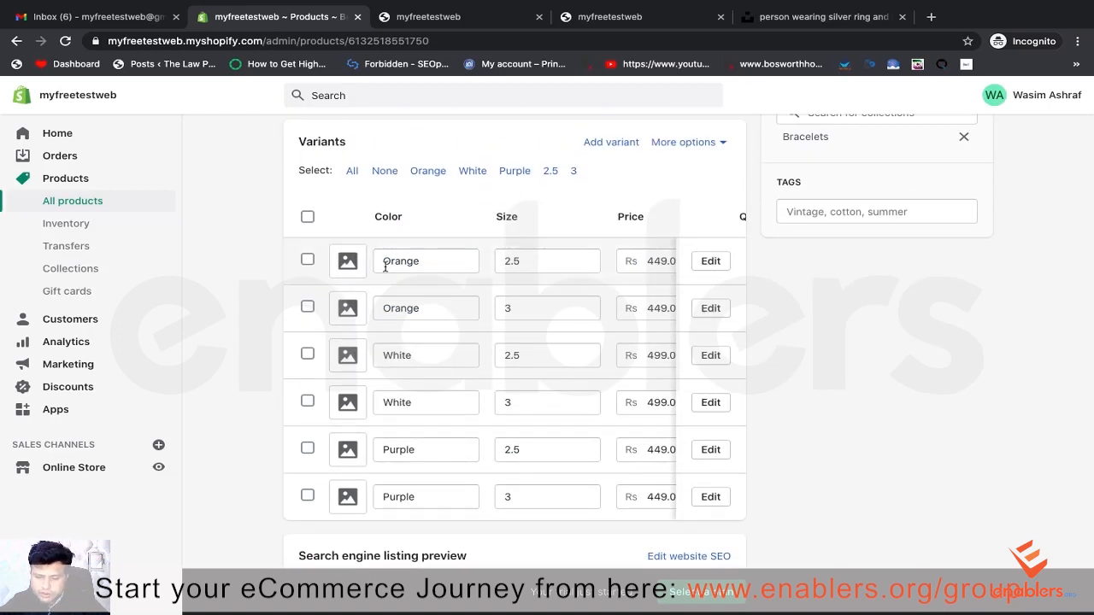
scroll(433, 270, "right", 3)
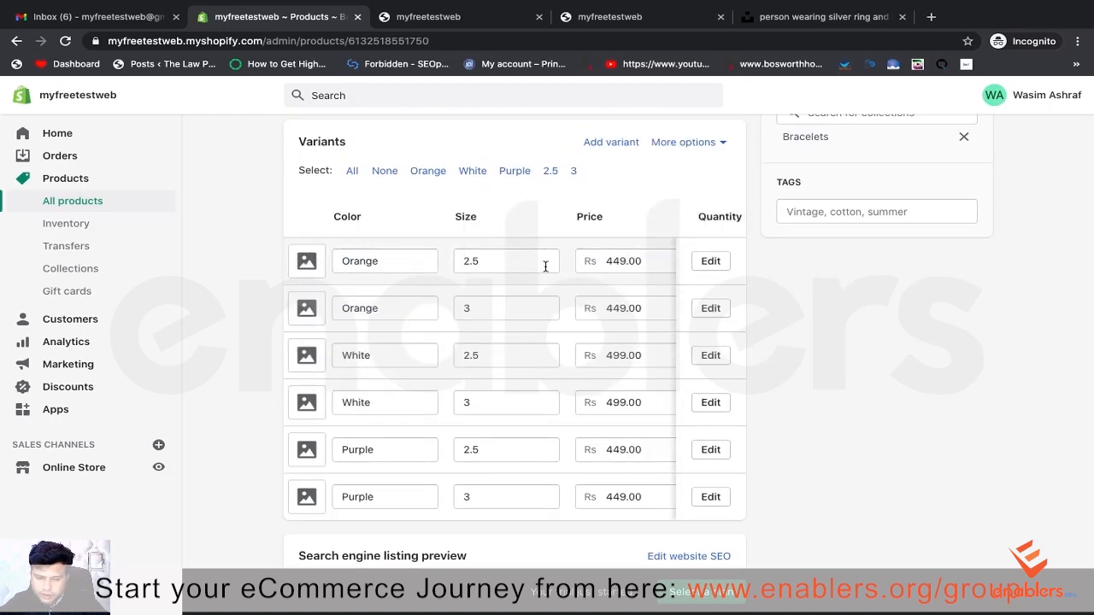
scroll(491, 280, "left", 2)
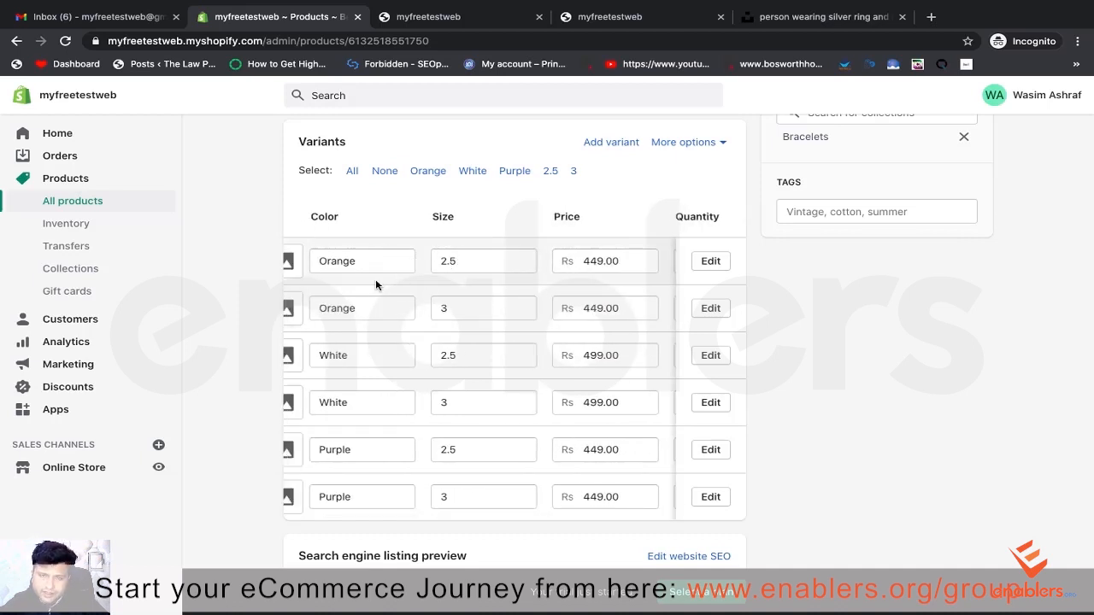
scroll(447, 282, "right", 4)
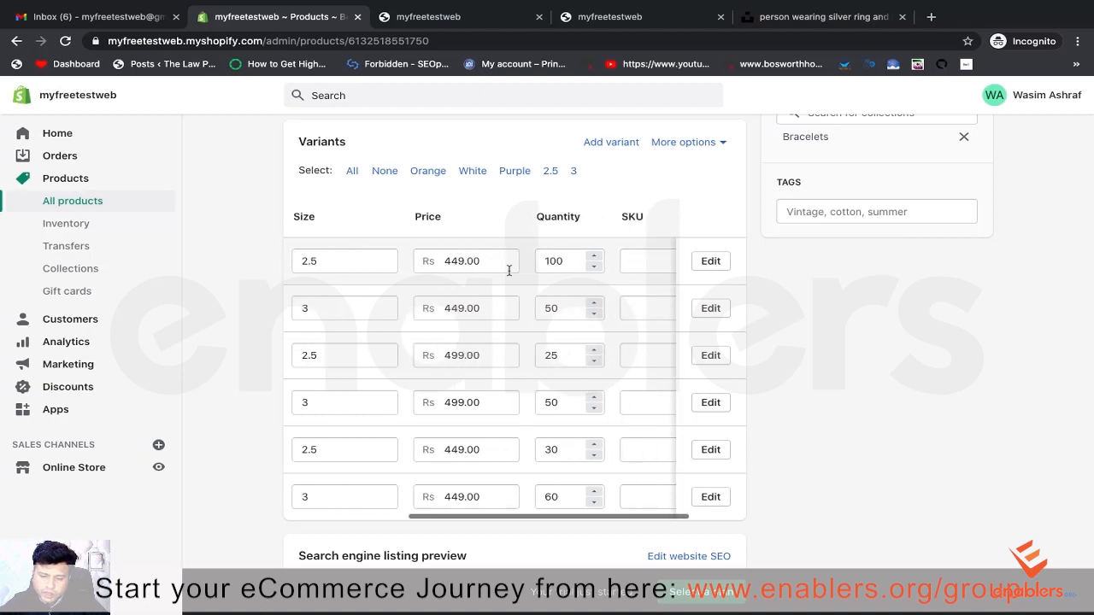
Step: Look through the variant table's price, quantity and SKU columns and return to the variant images
scroll(472, 278, "right", 1)
scroll(474, 342, "down", 3)
scroll(476, 371, "up", 2)
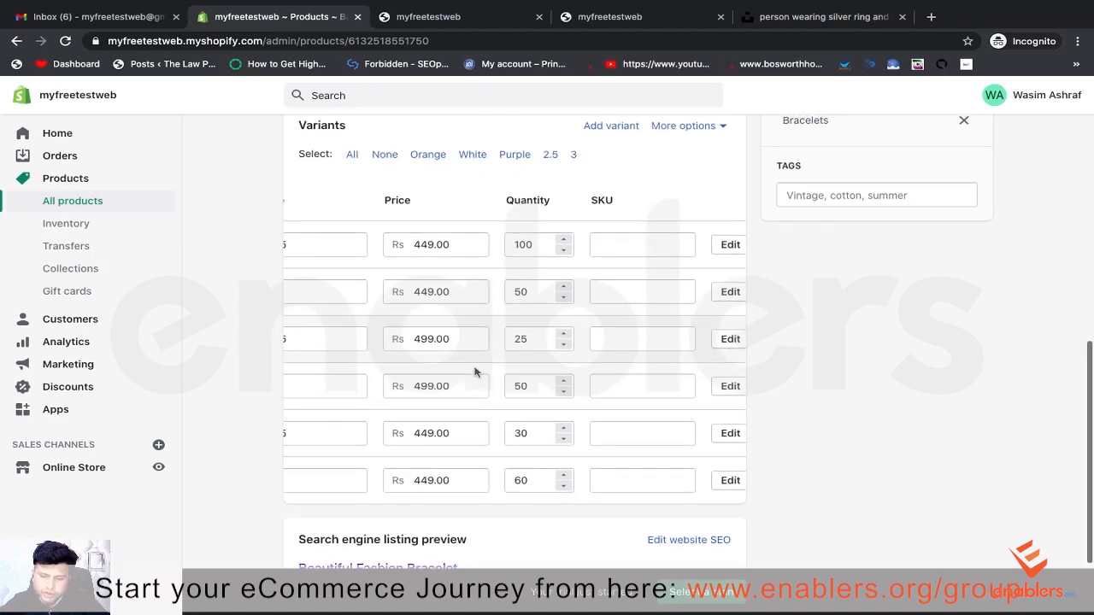
scroll(553, 273, "right", 2)
scroll(586, 337, "down", 3)
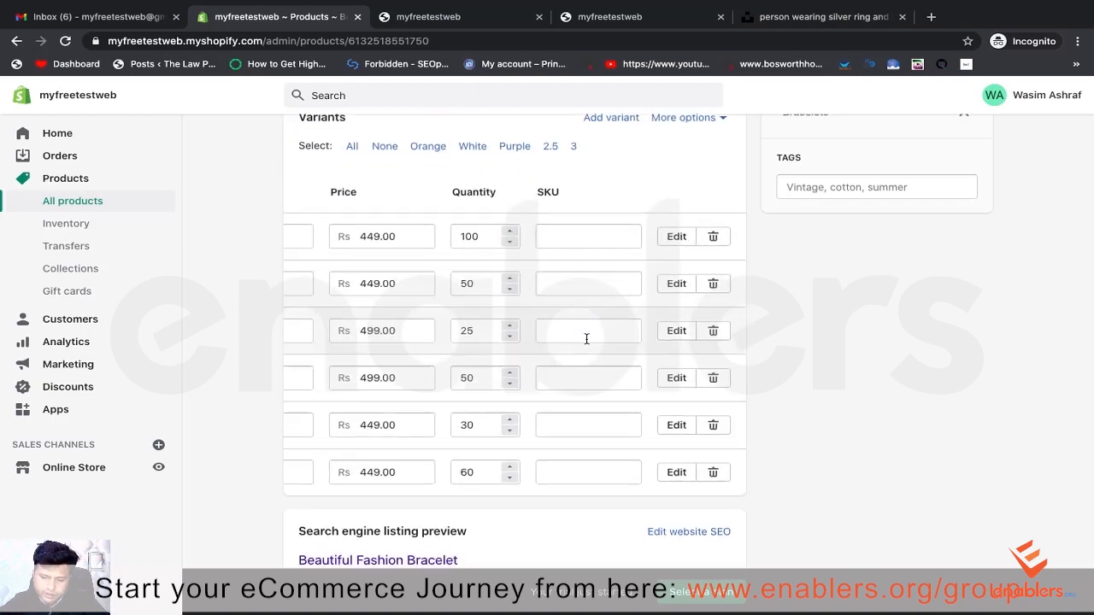
scroll(586, 339, "up", 2)
scroll(586, 337, "left", 8)
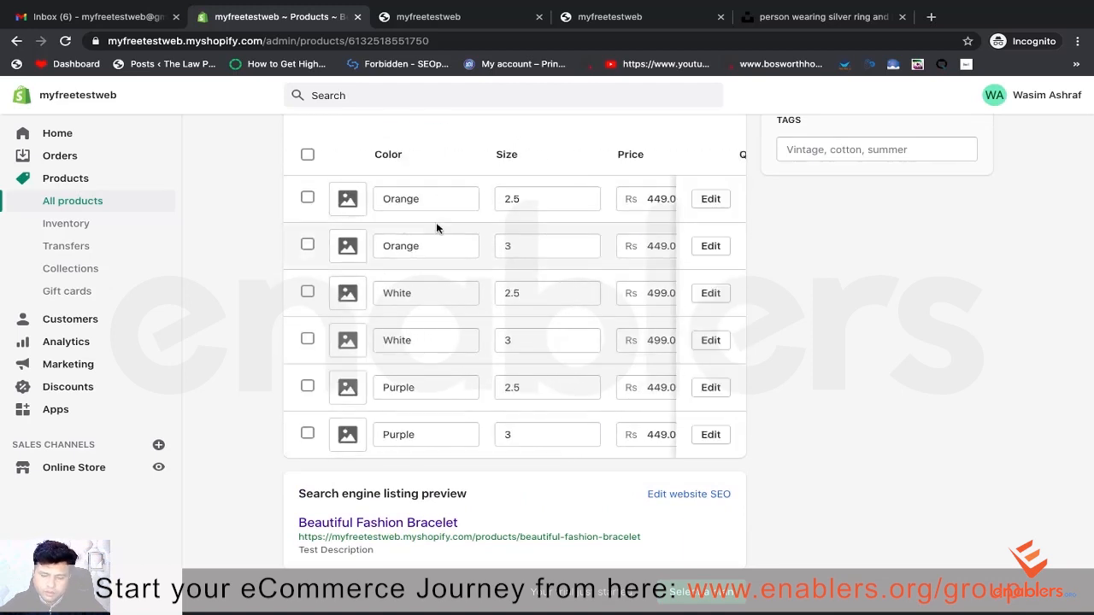
scroll(439, 228, "up", 2)
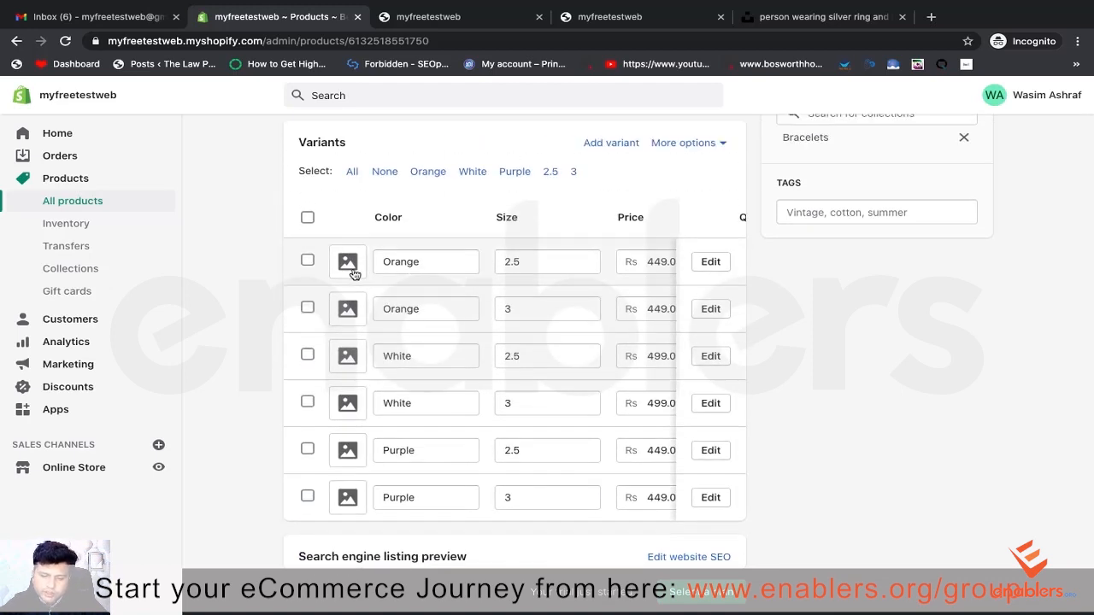
Step: Assign the third product image, the hand beside the yellow cord, to the Orange / 2.5 and Orange / 3 variants
left_click(348, 264)
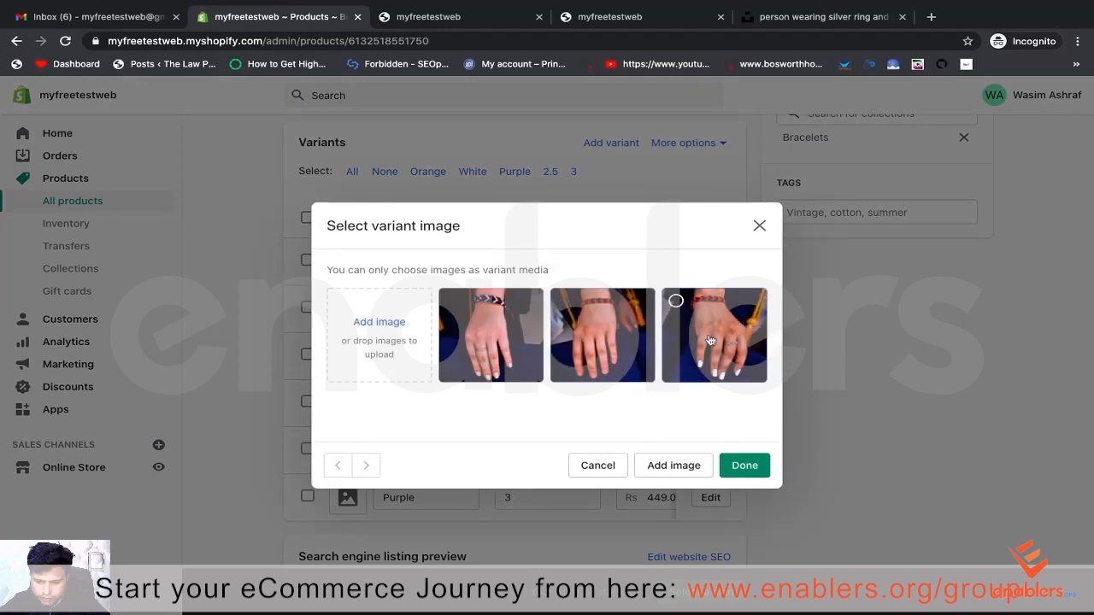
left_click(731, 351)
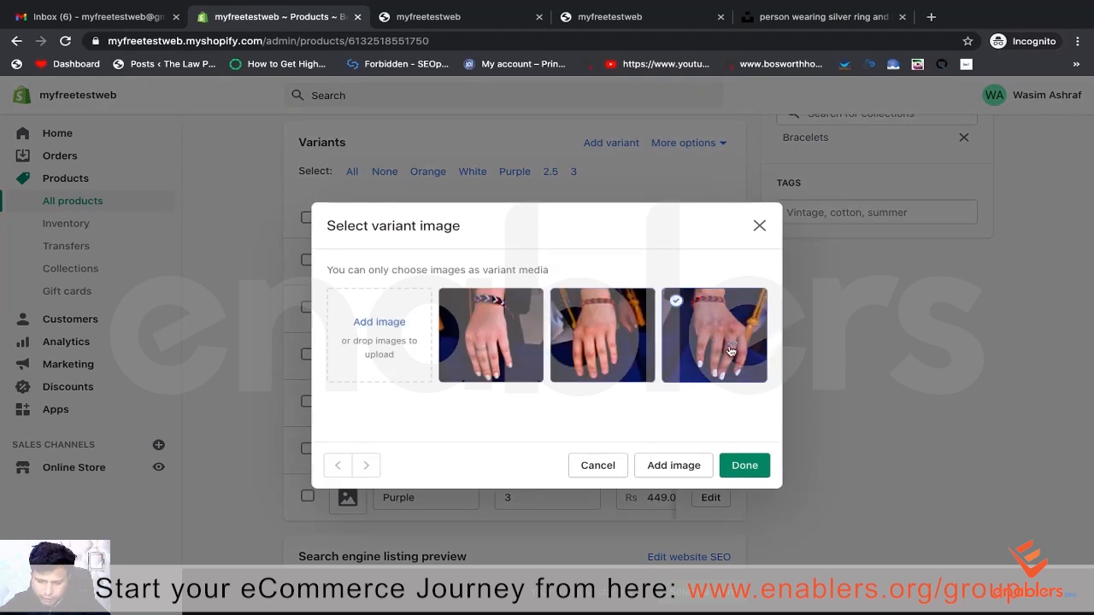
left_click(757, 468)
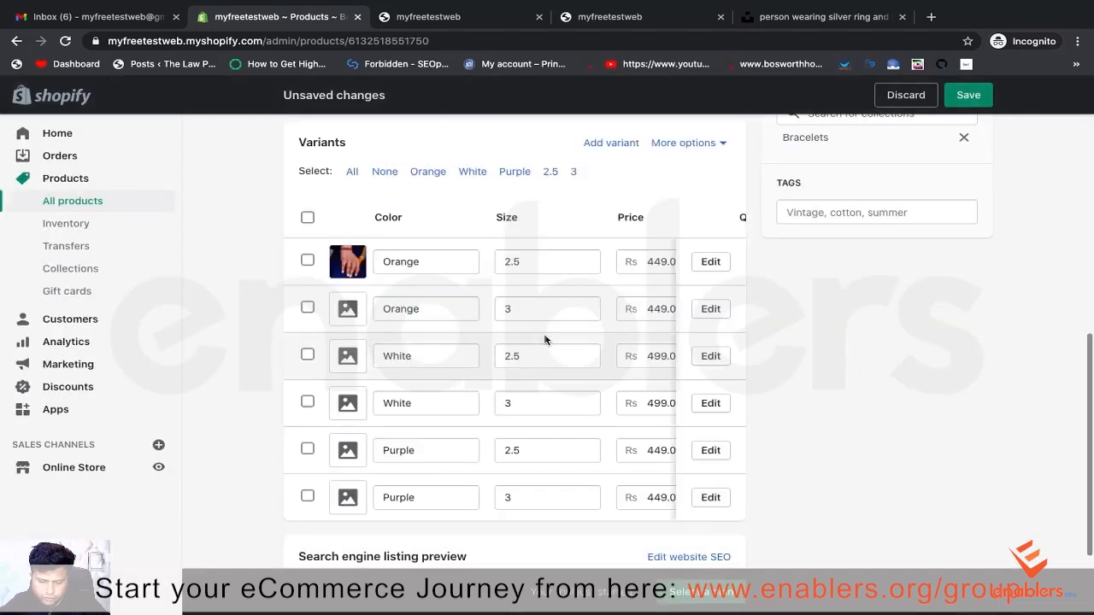
left_click(347, 311)
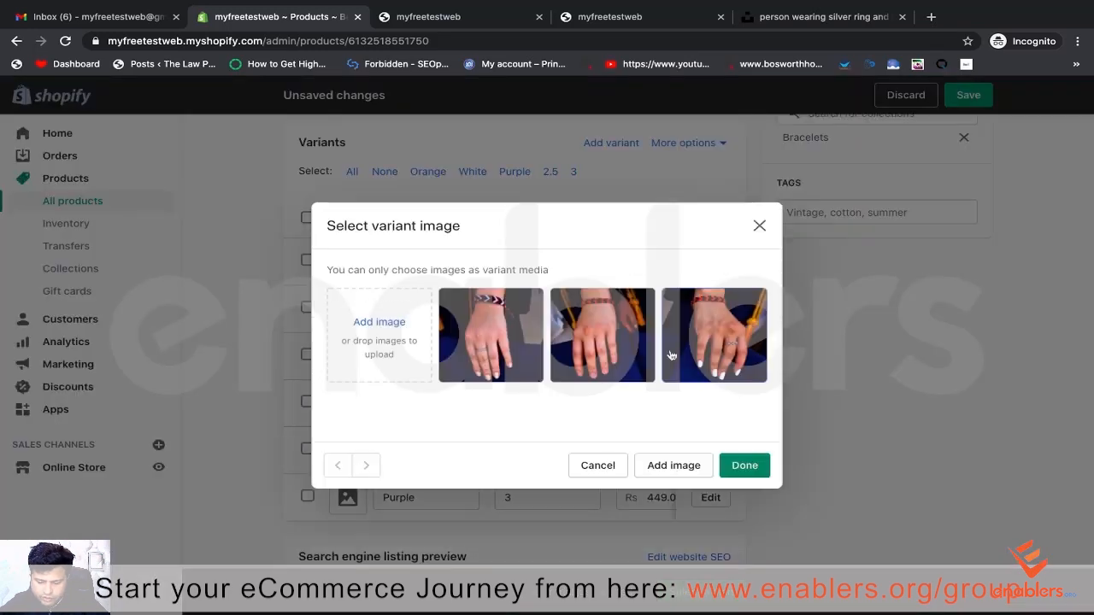
left_click(697, 354)
left_click(752, 470)
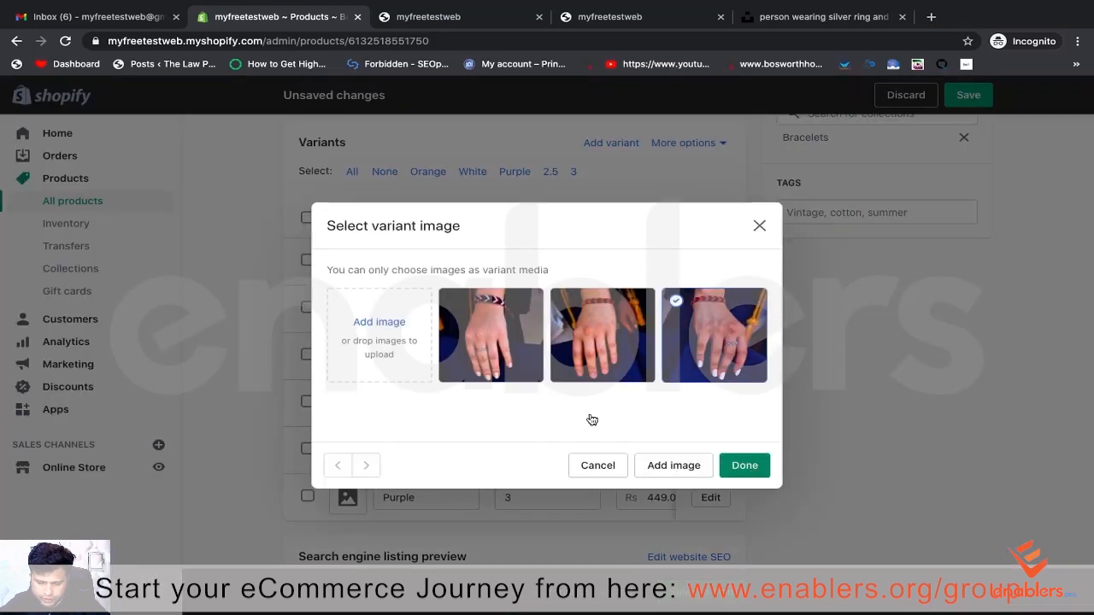
Step: Assign the first product image, with the dark and white braided bracelet, to the White / 2.5 and White / 3 variants
left_click(348, 355)
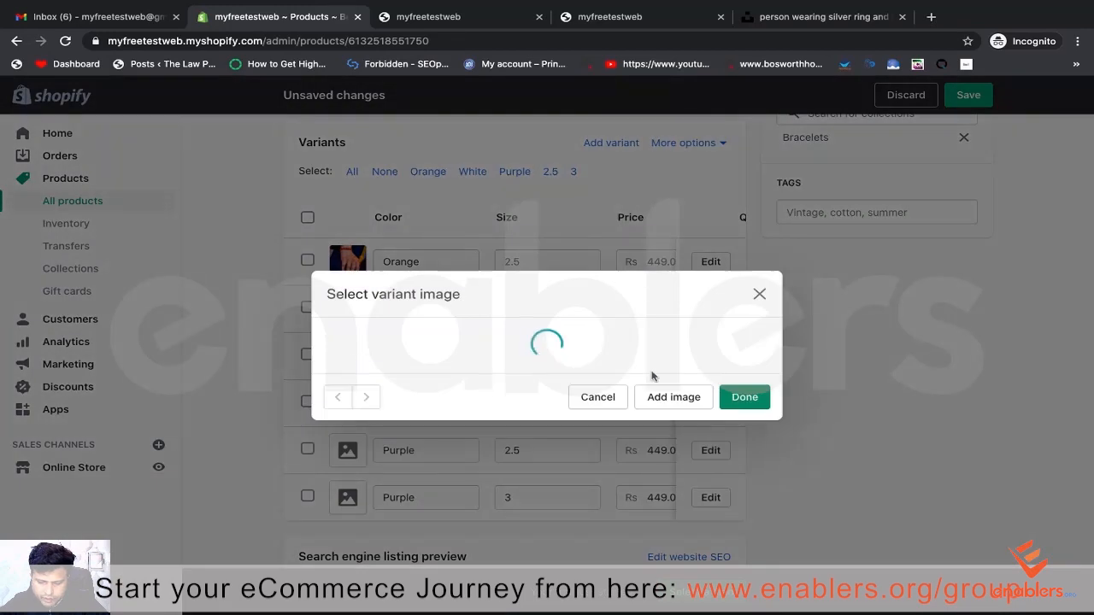
left_click(502, 326)
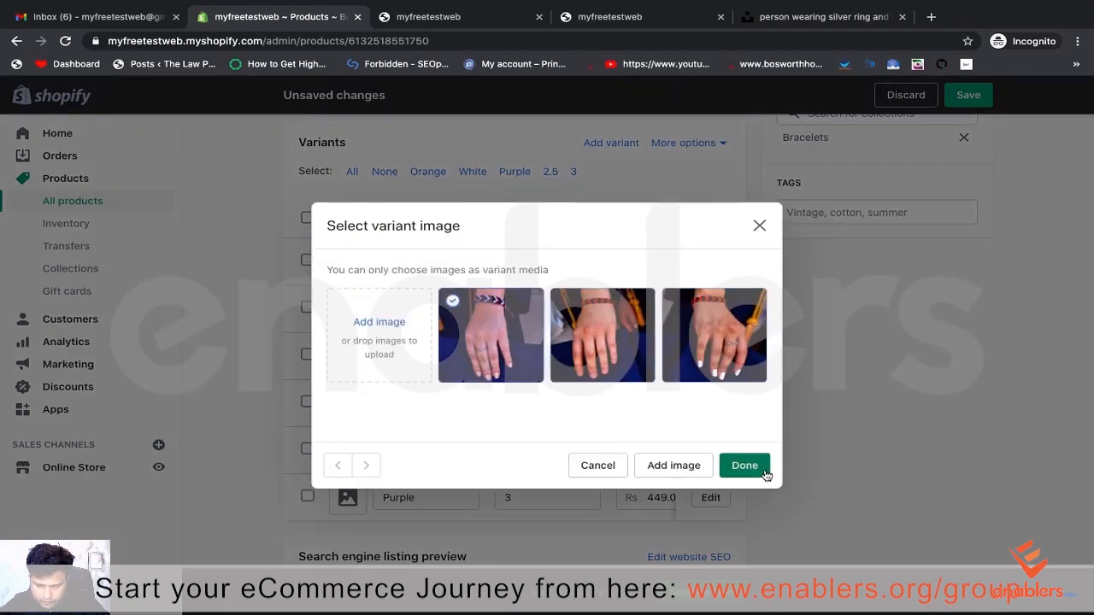
left_click(758, 470)
left_click(348, 404)
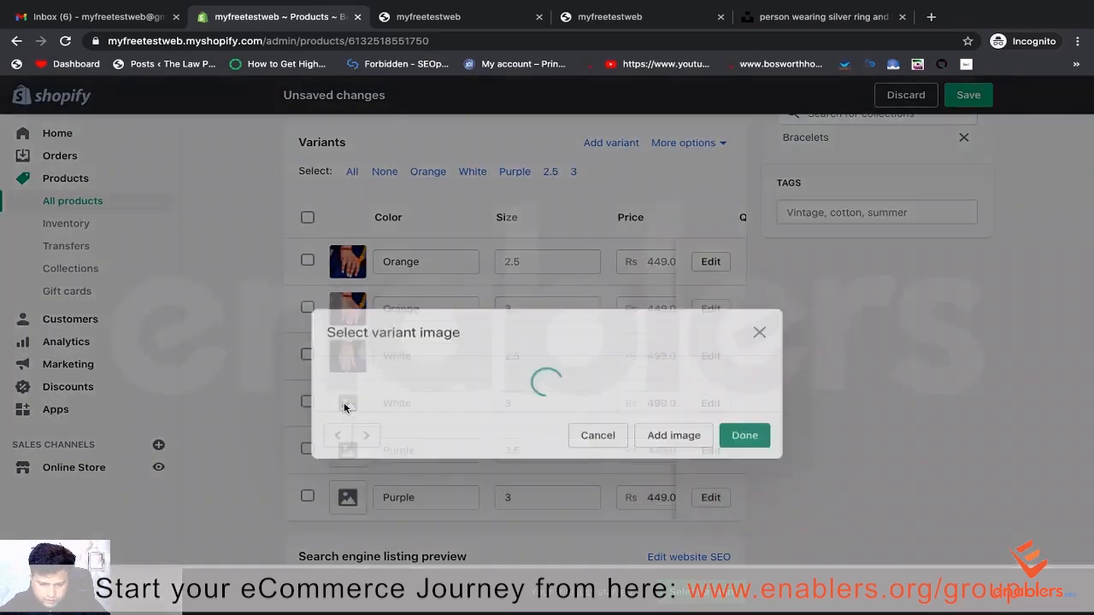
left_click(502, 343)
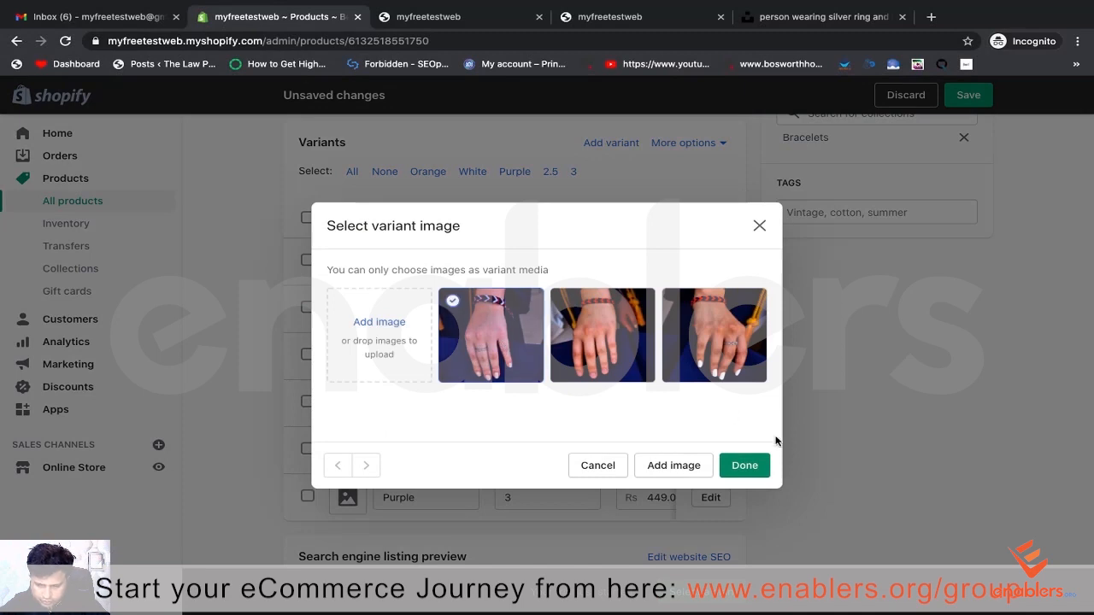
left_click(744, 465)
Step: Assign the second product image to the Purple / 2.5 and Purple / 3 variants
left_click(350, 453)
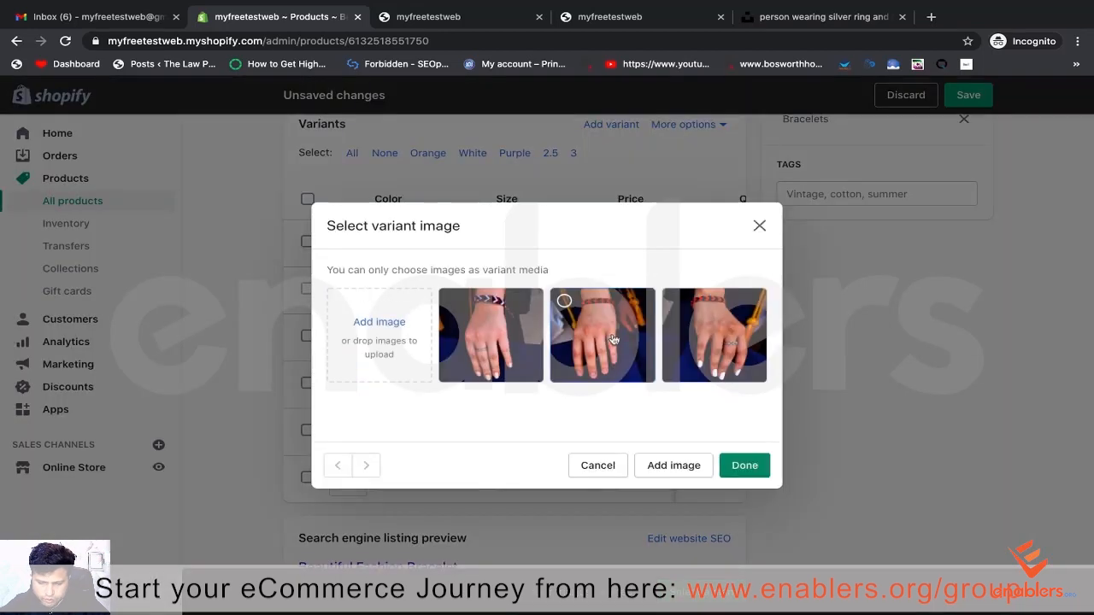
left_click(739, 467)
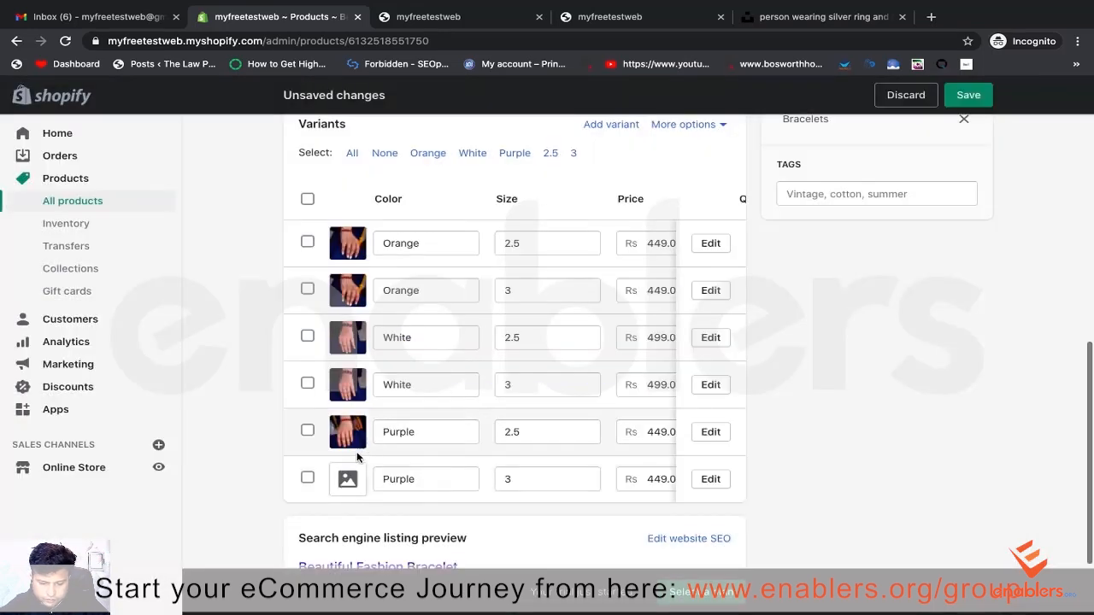
left_click(349, 477)
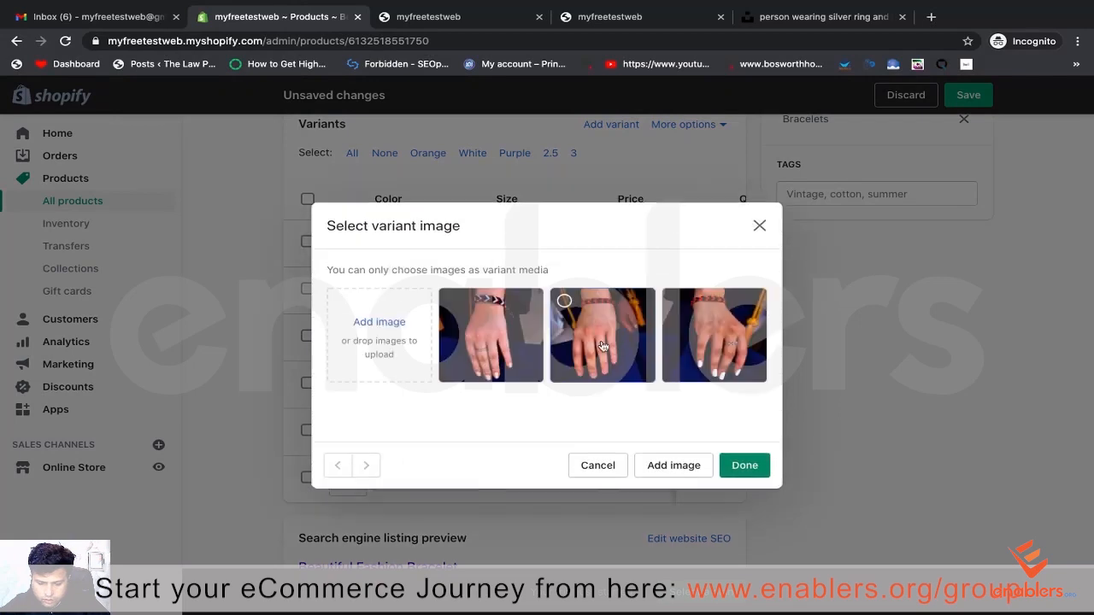
left_click(745, 465)
Step: Check the images of all six variants and save the product
scroll(610, 435, "down", 2)
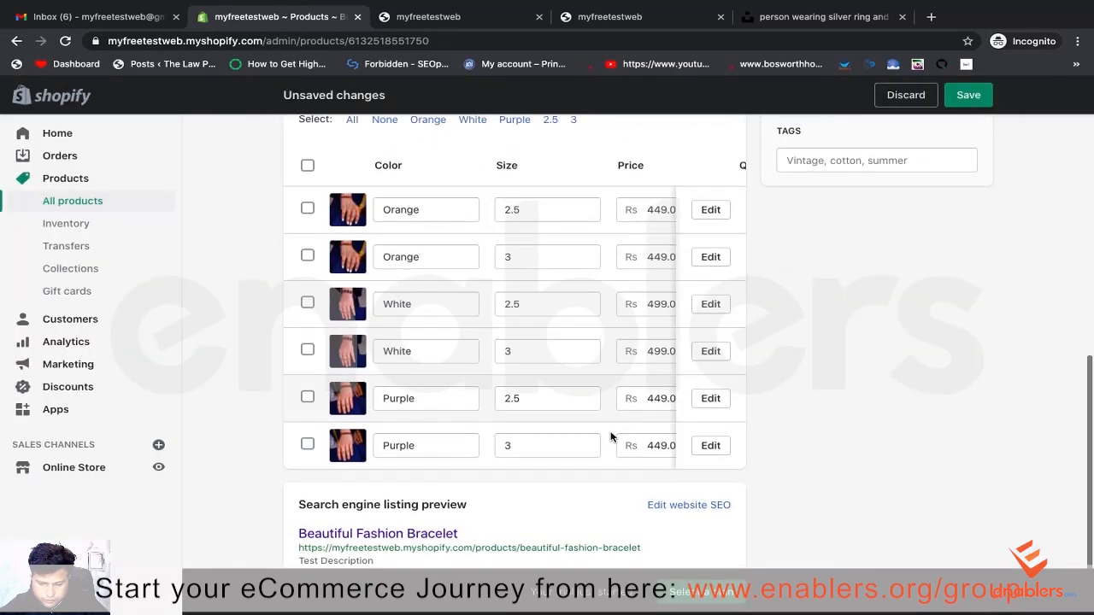
scroll(610, 435, "up", 2)
left_click(968, 95)
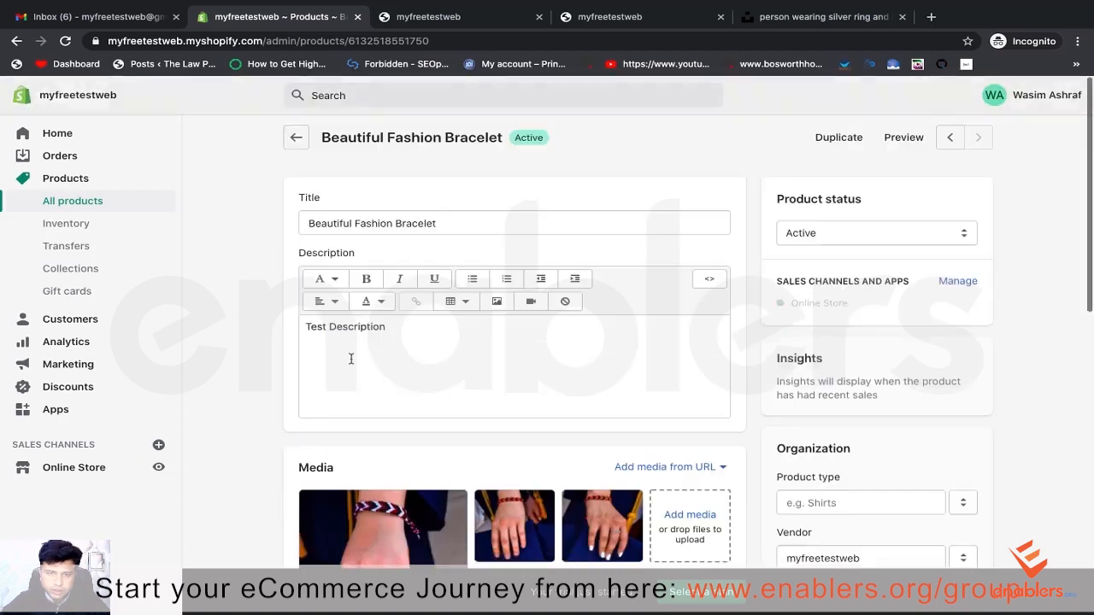
Step: Examine the saved variants' images, compare the two Orange sizes, and check each variant's price, quantity and SKU
scroll(510, 378, "down", 10)
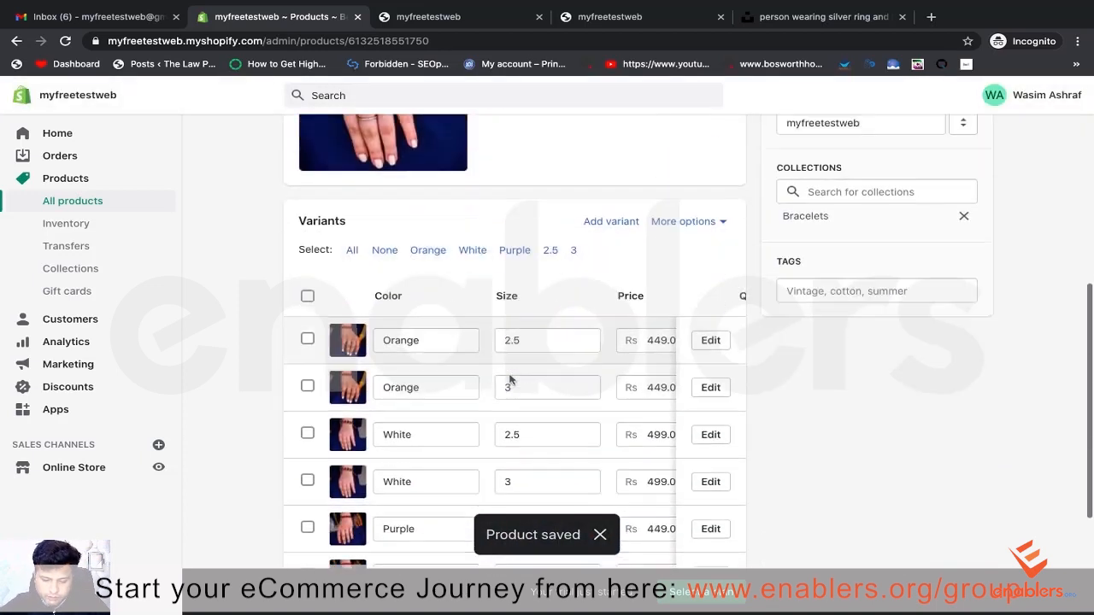
scroll(581, 350, "up", 1)
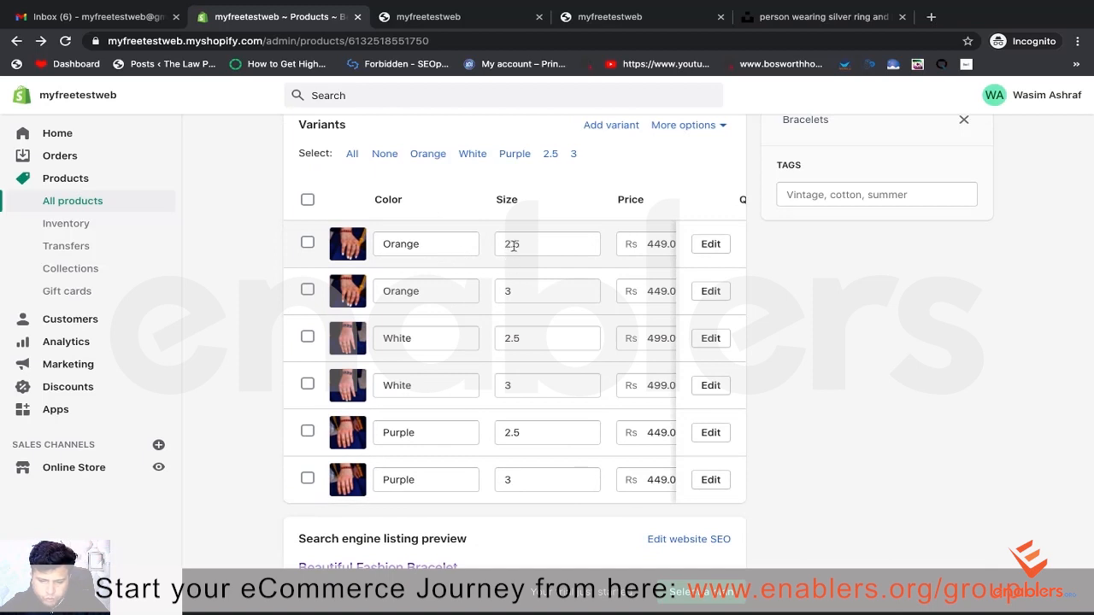
double_click(514, 291)
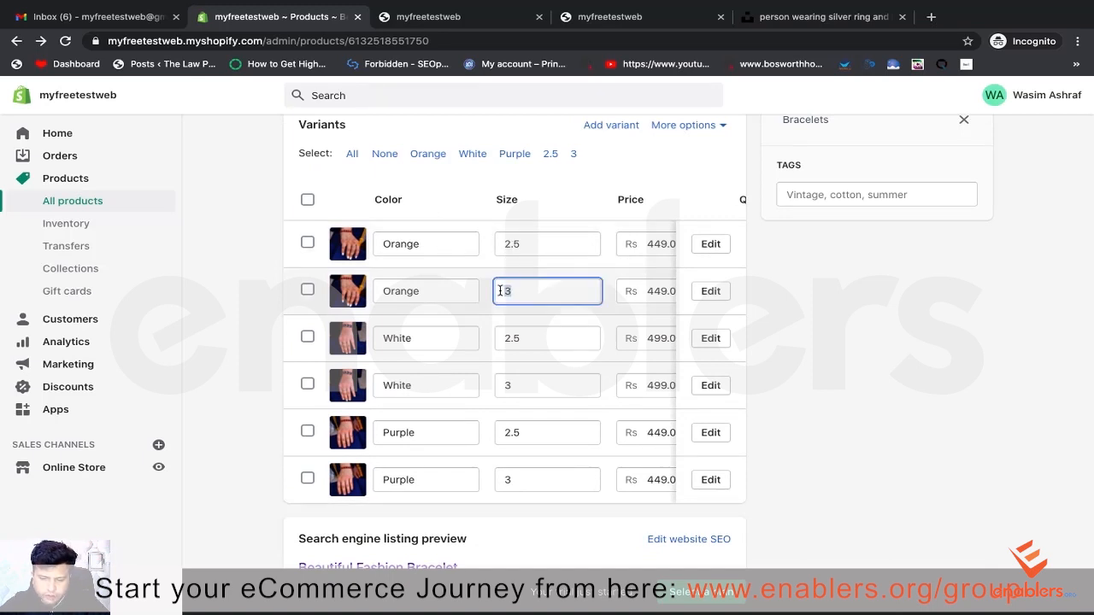
double_click(513, 245)
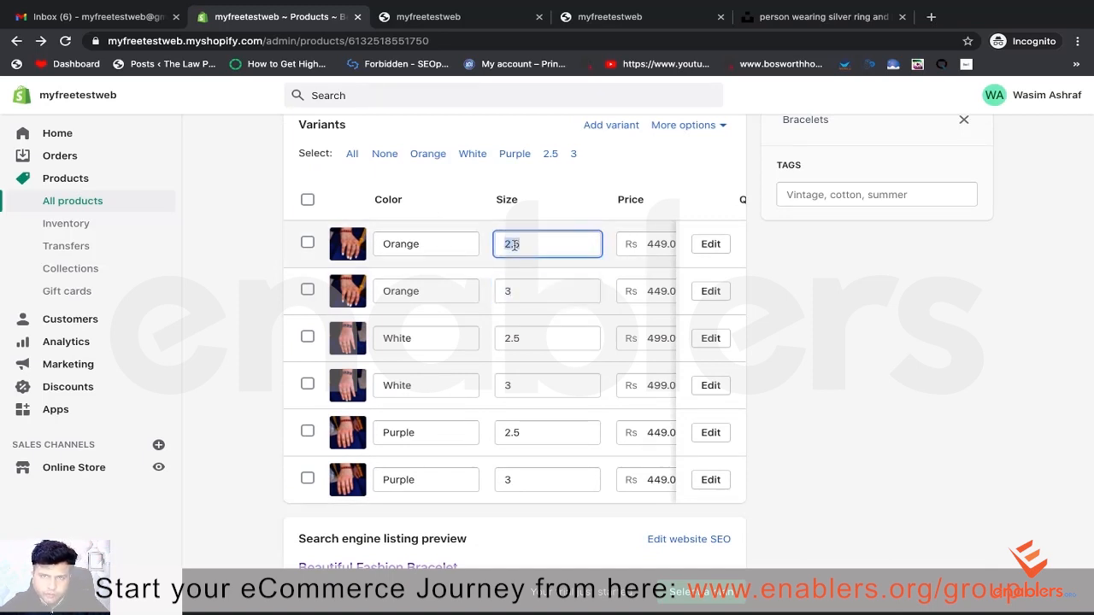
double_click(498, 290)
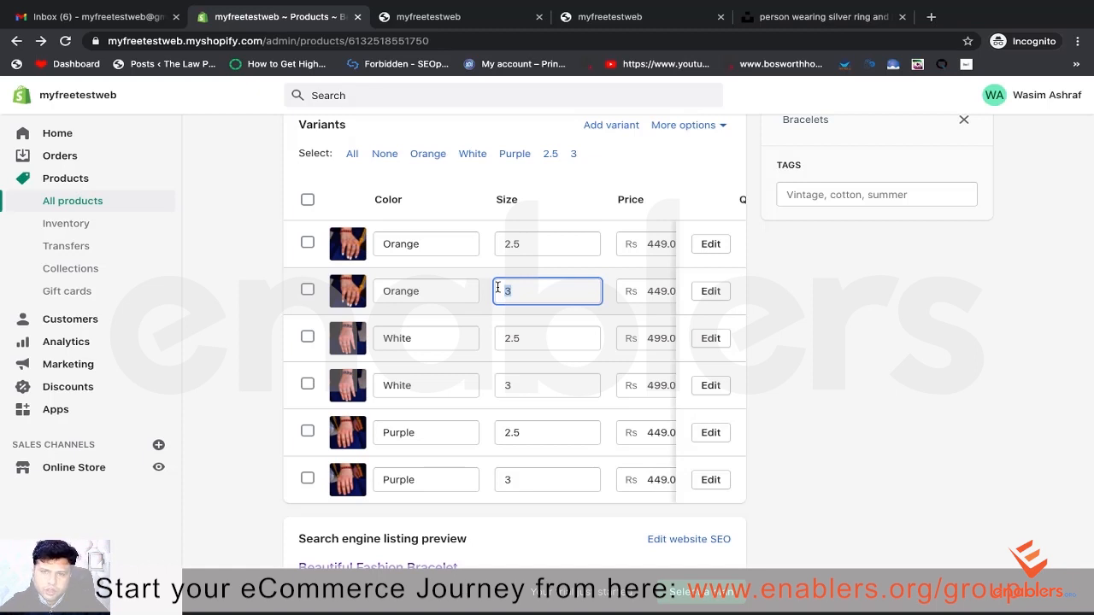
left_click(516, 243)
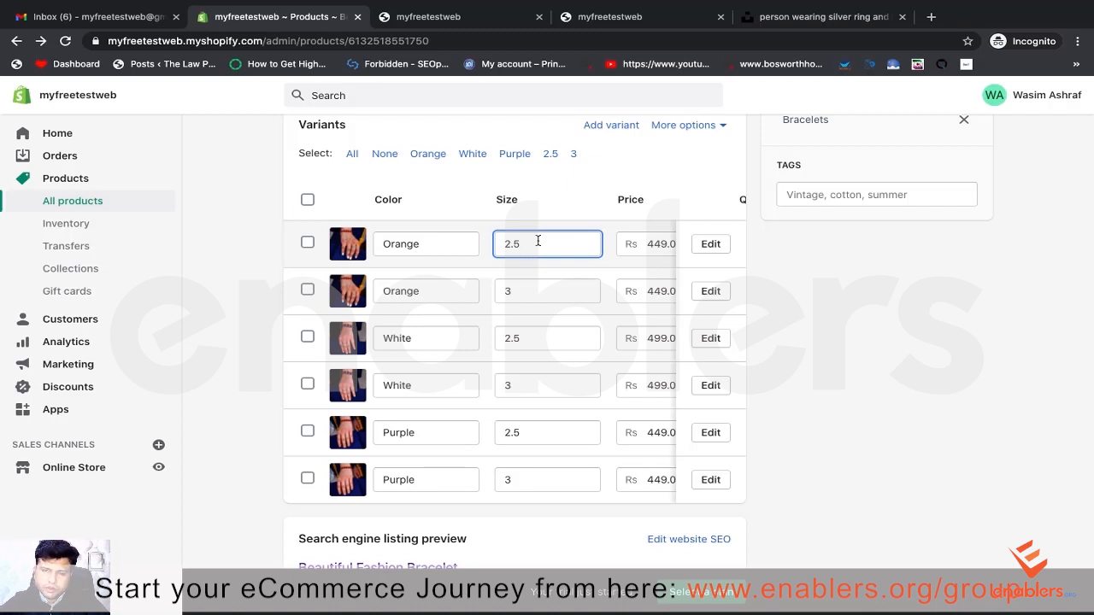
double_click(529, 291)
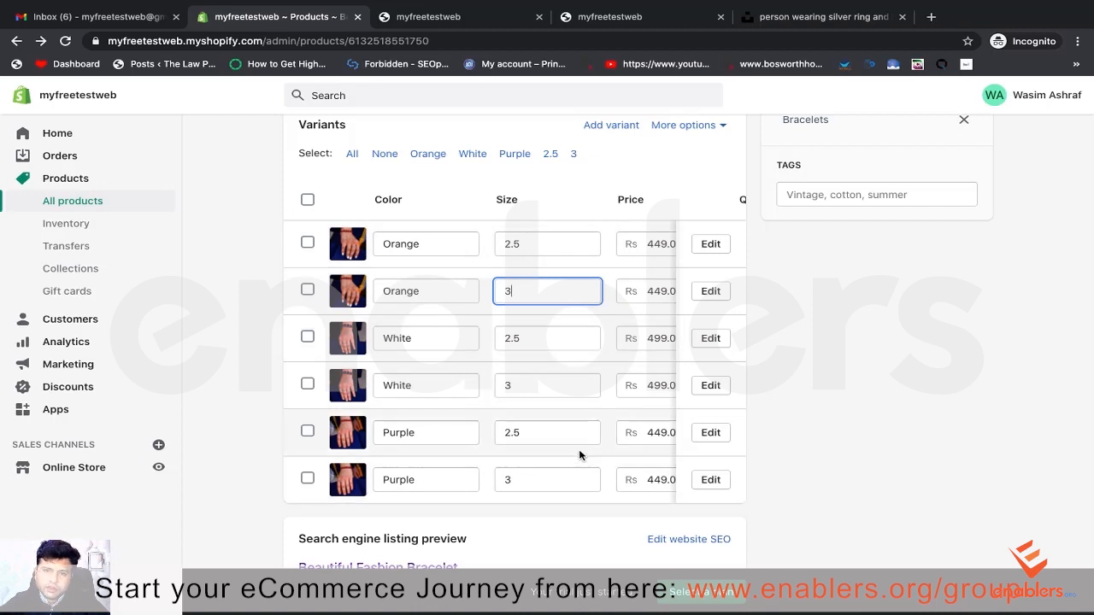
scroll(580, 455, "right", 2)
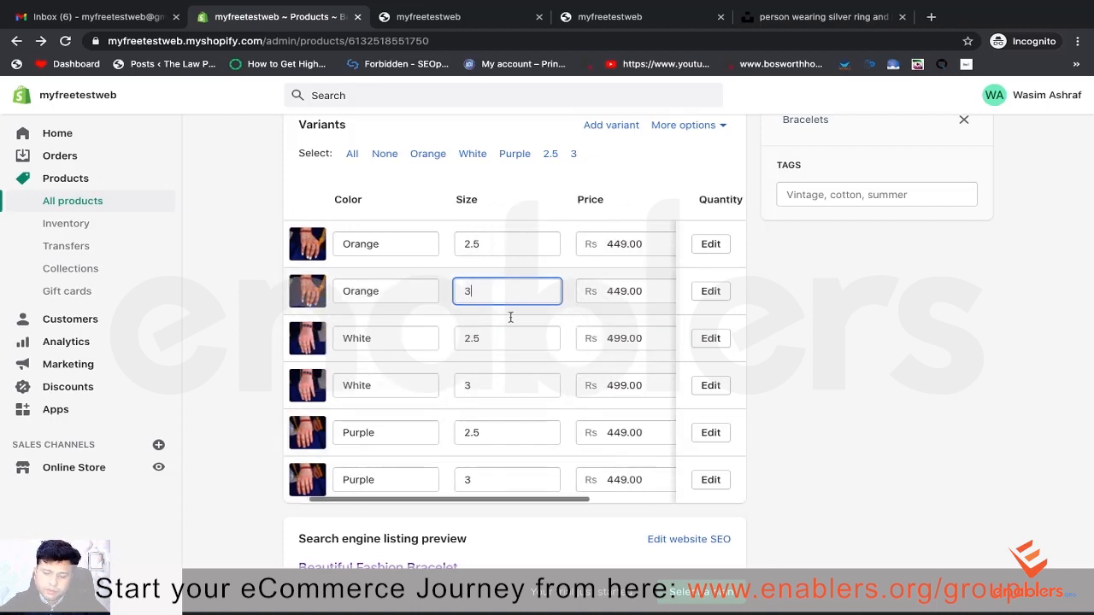
scroll(508, 329, "down", 1)
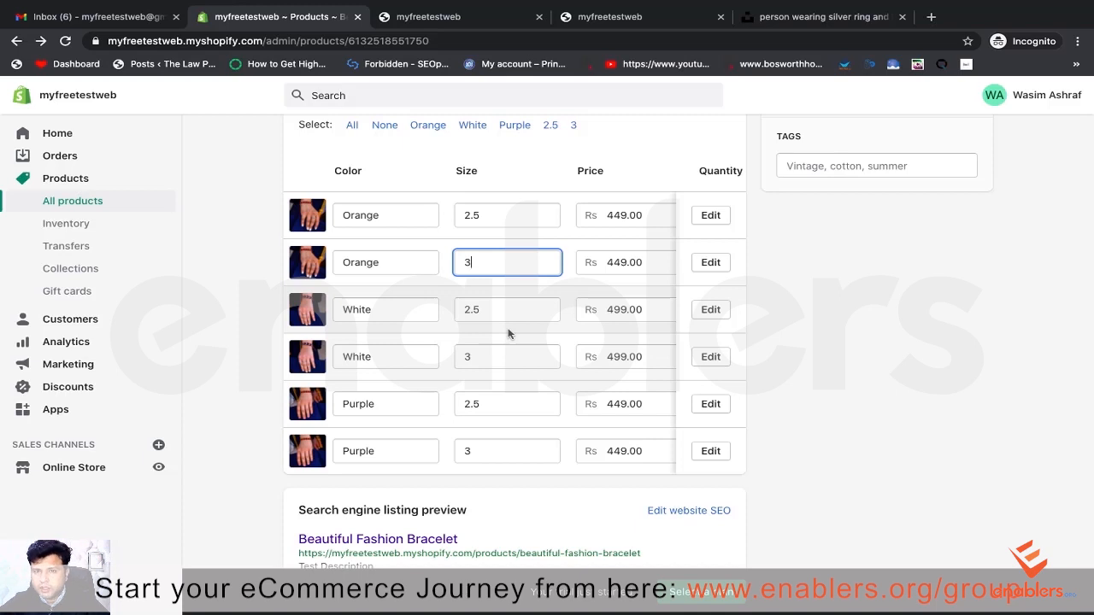
scroll(564, 312, "right", 2)
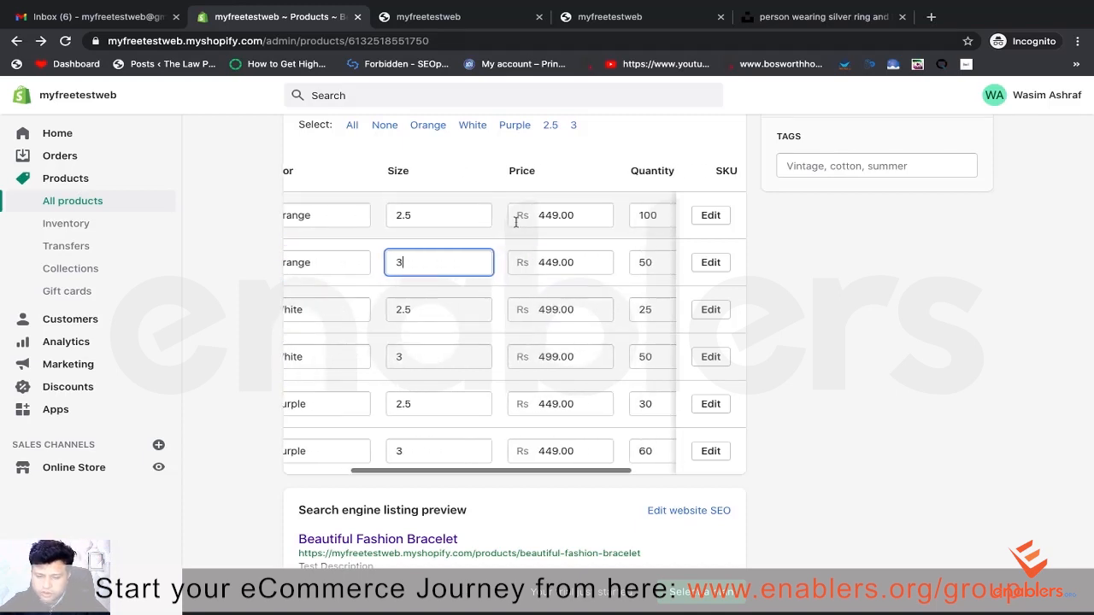
scroll(544, 247, "right", 3)
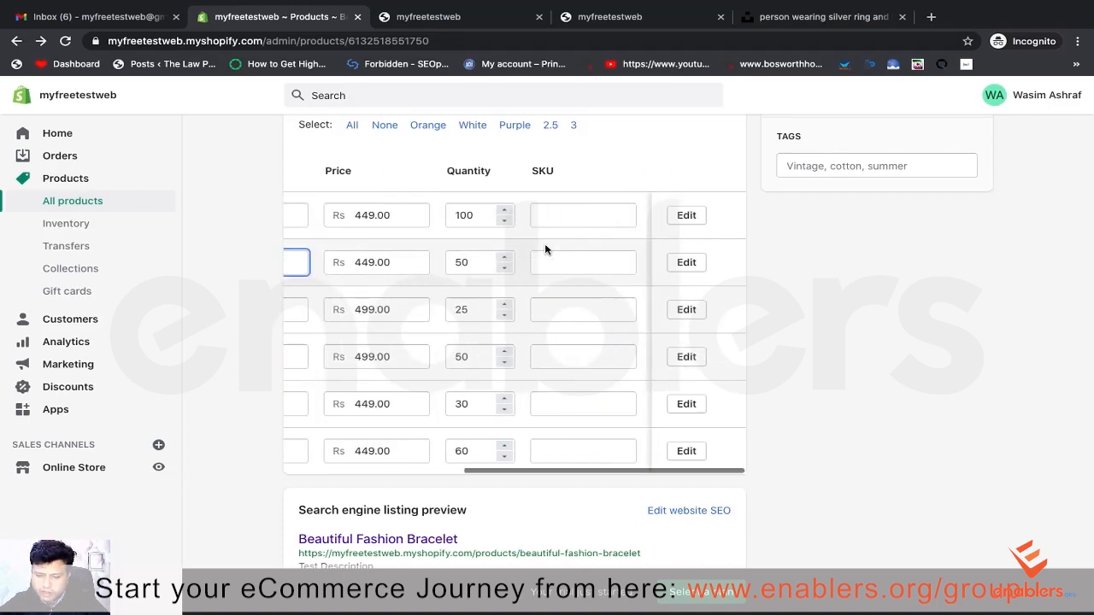
Step: Open the Orange / 2.5 variant's details and review its options, image, pricing, inventory, shipping weight and customs information
left_click(675, 221)
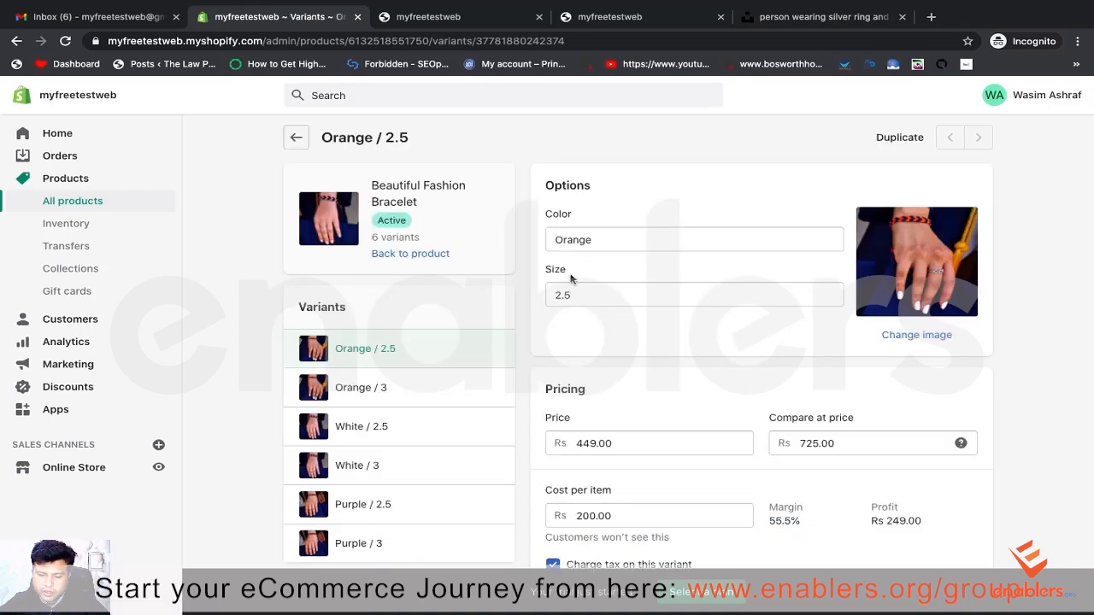
scroll(569, 286, "down", 1)
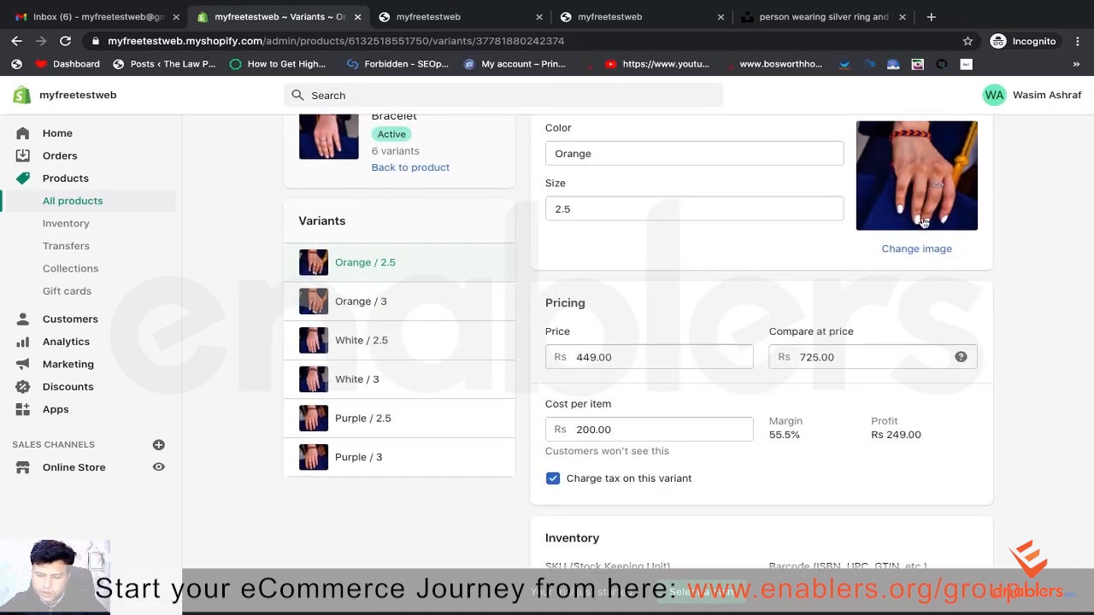
scroll(921, 222, "down", 1)
scroll(633, 295, "down", 1)
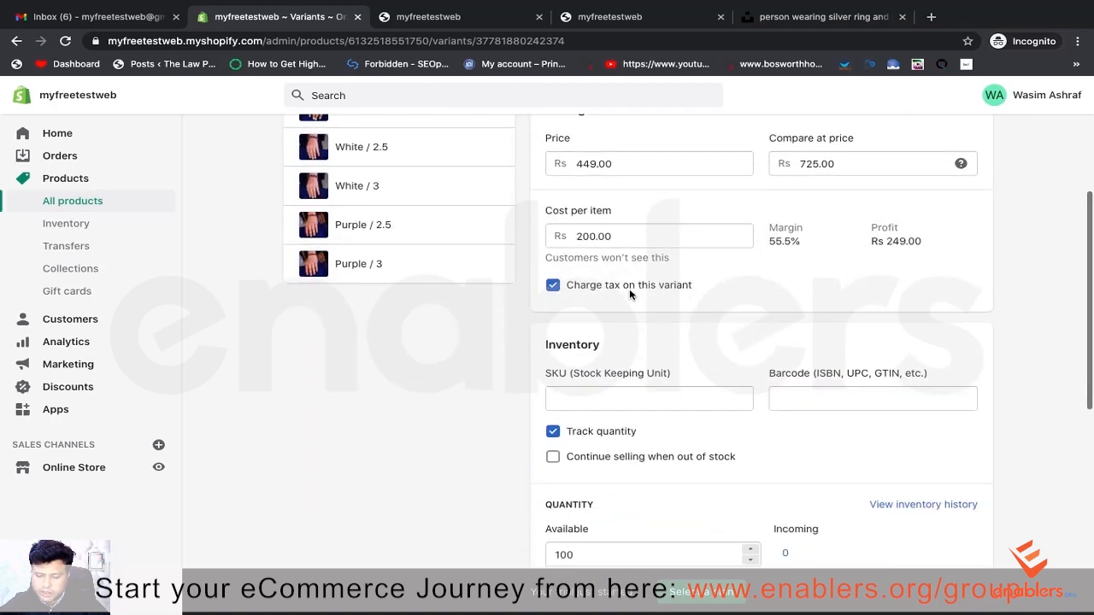
scroll(616, 265, "down", 2)
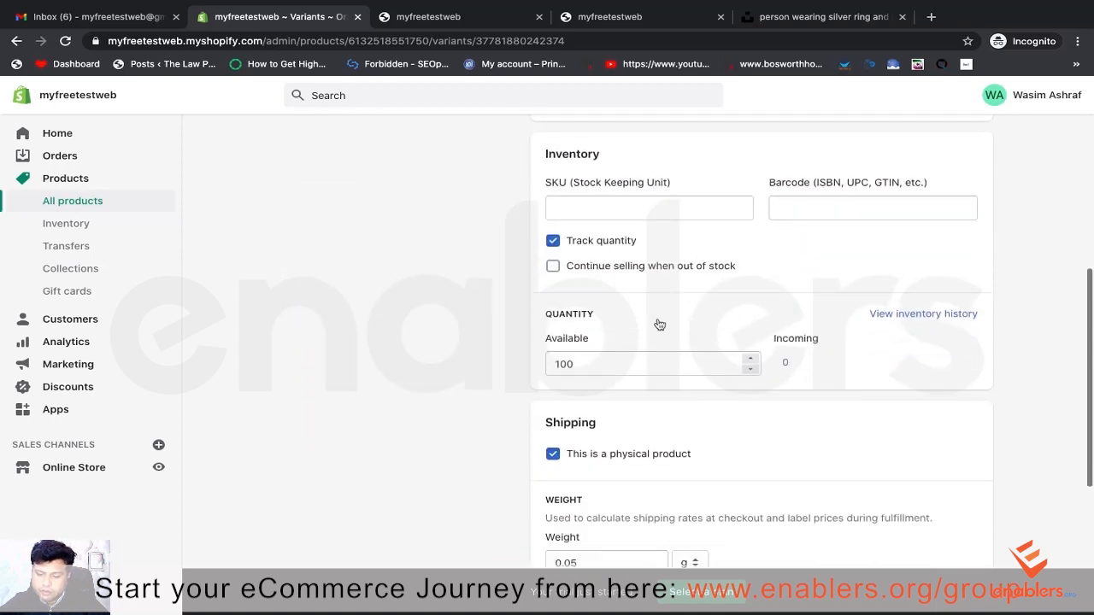
scroll(659, 324, "down", 3)
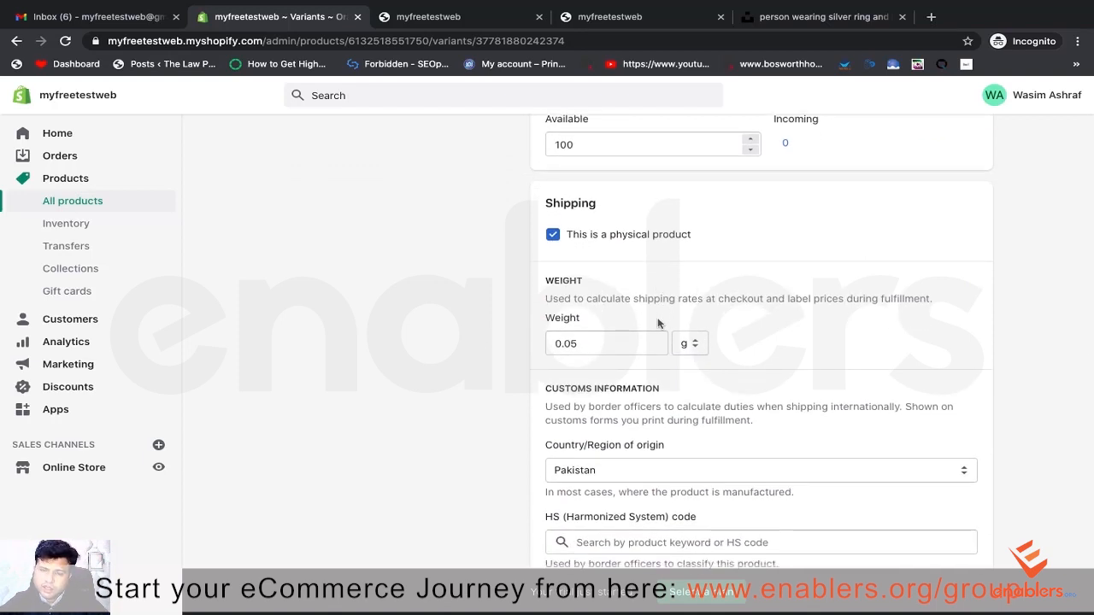
scroll(720, 313, "down", 1)
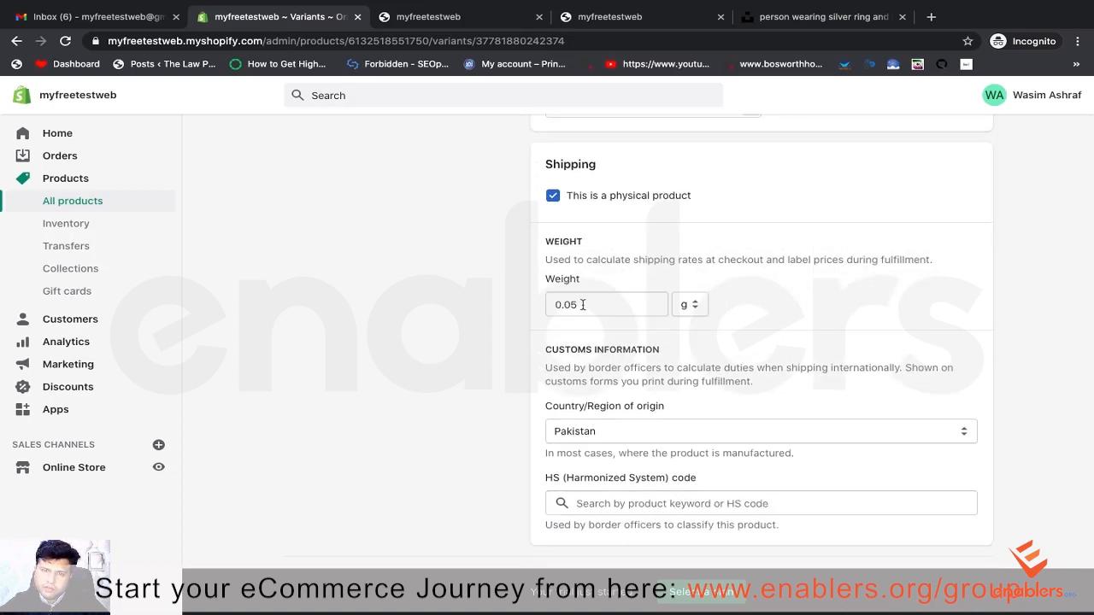
Step: Check the shipping weight entered for the Orange / 2.5 variant
left_click(583, 305)
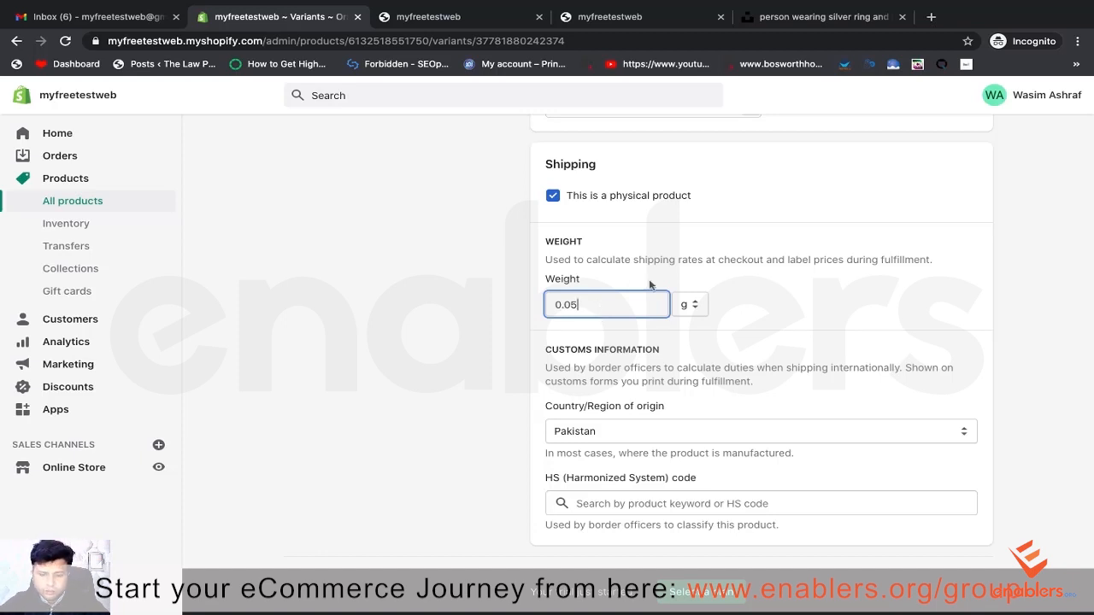
double_click(592, 306)
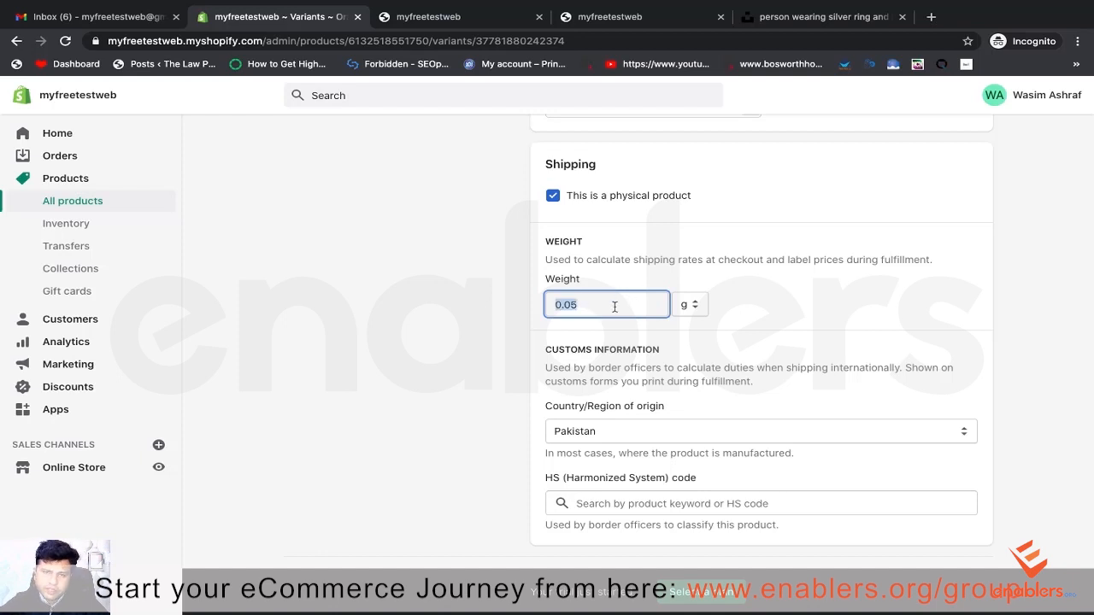
scroll(689, 288, "up", 3)
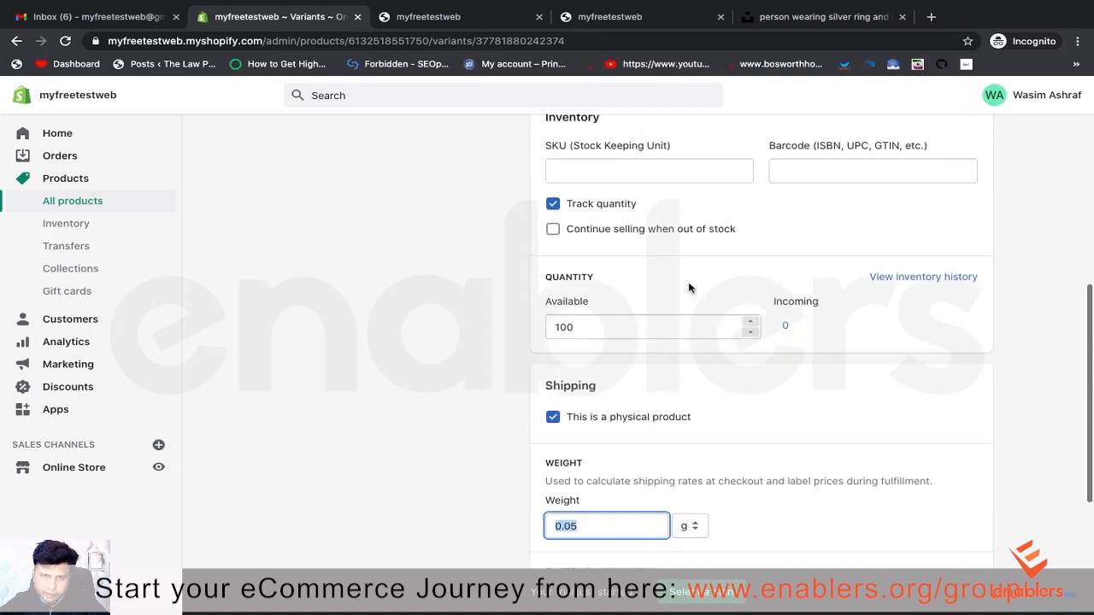
scroll(689, 288, "up", 5)
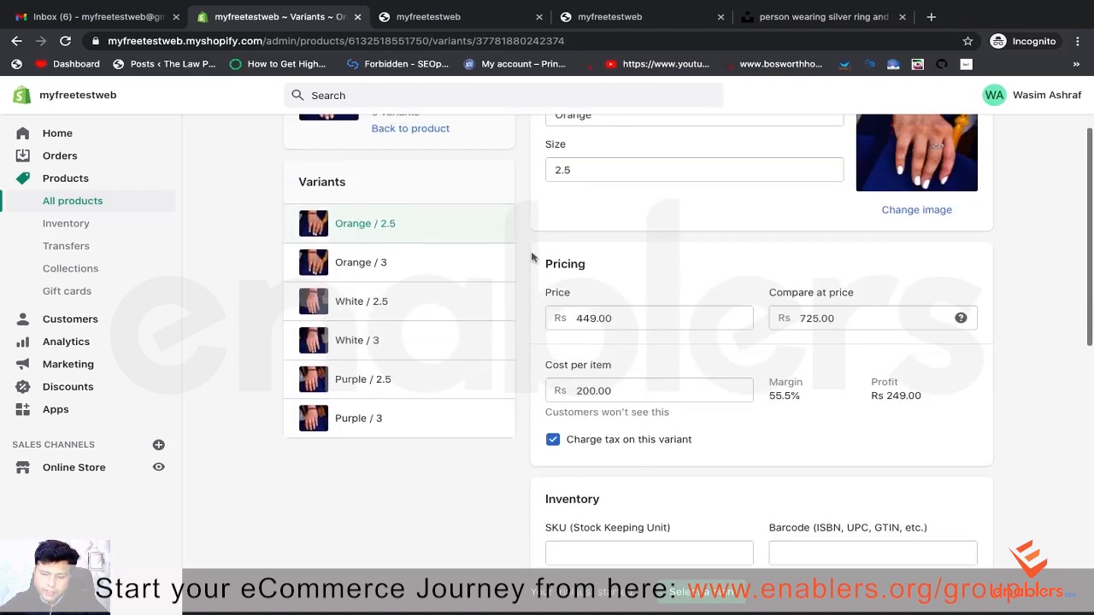
Step: Open the Orange / 3 variant's details and review its options, pricing, quantity, shipping weight and customs information
left_click(405, 258)
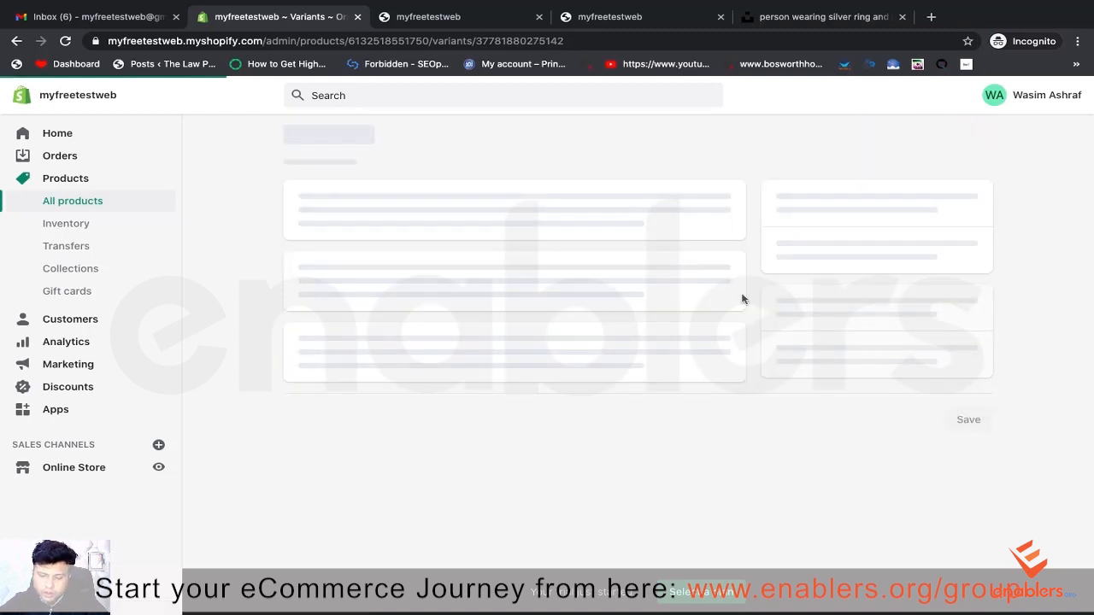
scroll(729, 339, "down", 7)
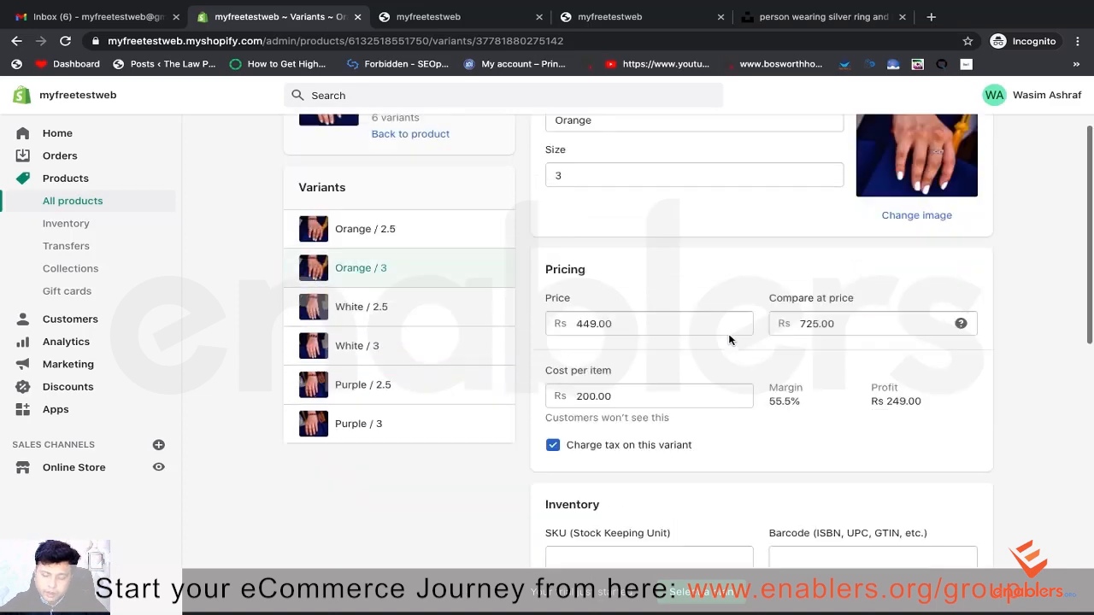
scroll(729, 339, "down", 3)
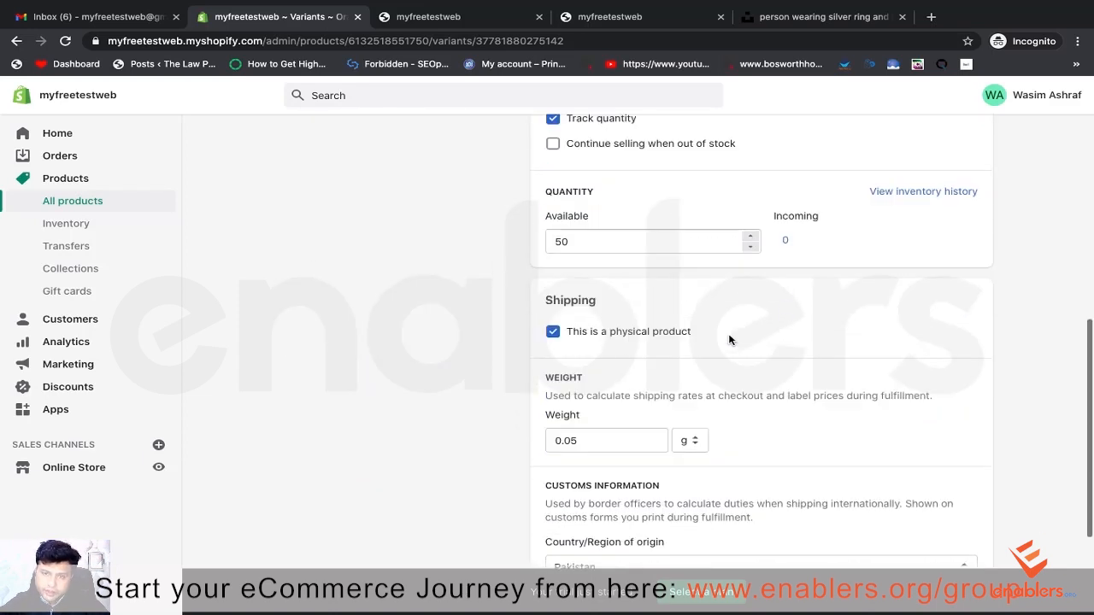
scroll(729, 339, "down", 1)
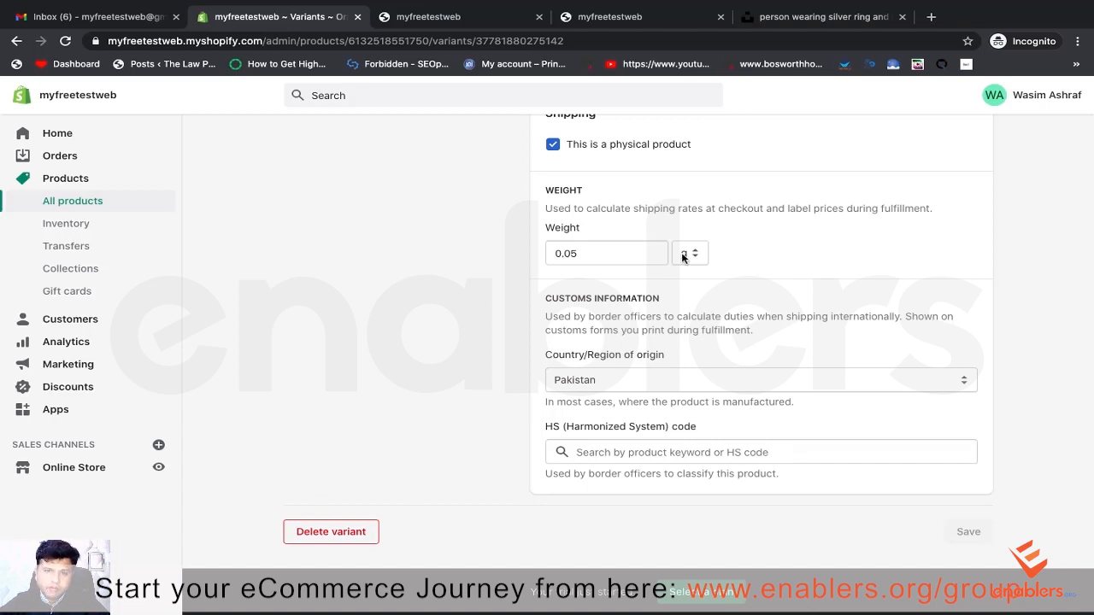
scroll(711, 324, "up", 10)
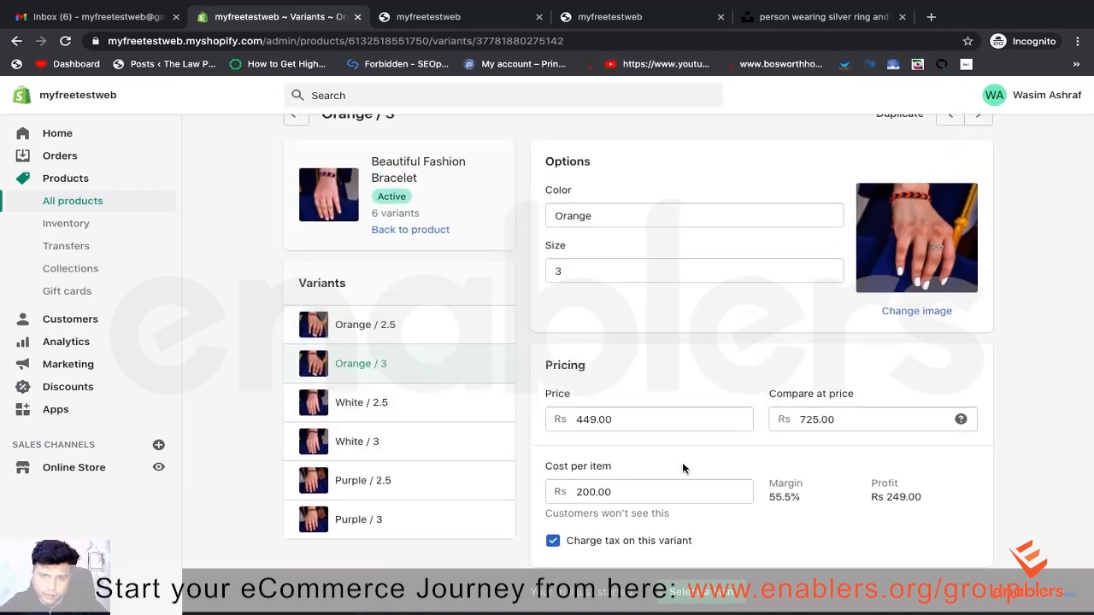
scroll(661, 408, "up", 1)
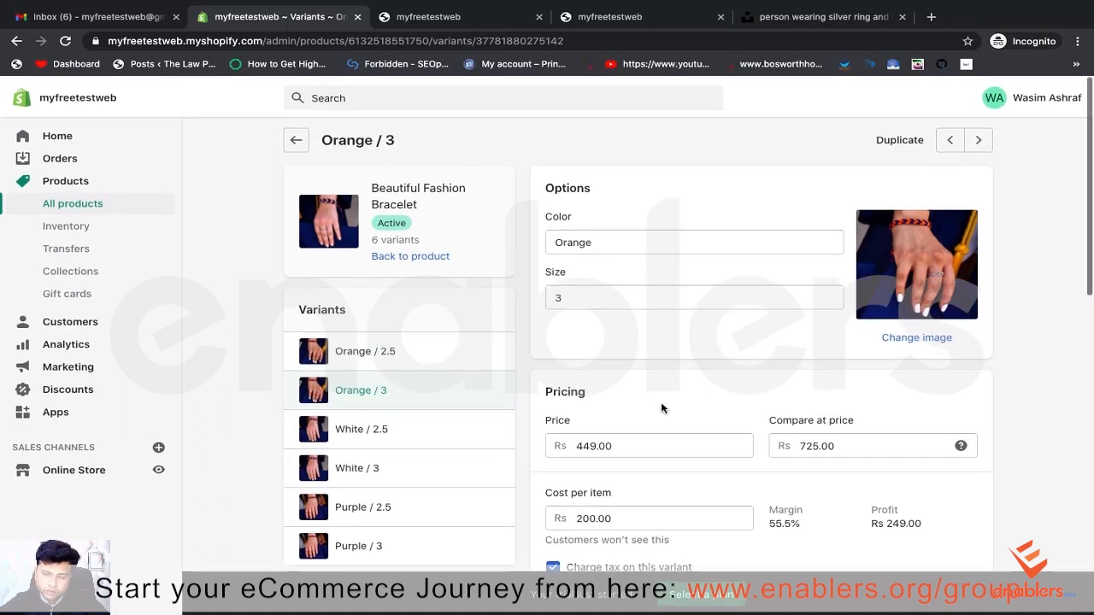
Step: Return to the product page, open its storefront preview and examine the bracelet's images, price and savings label
left_click(293, 138)
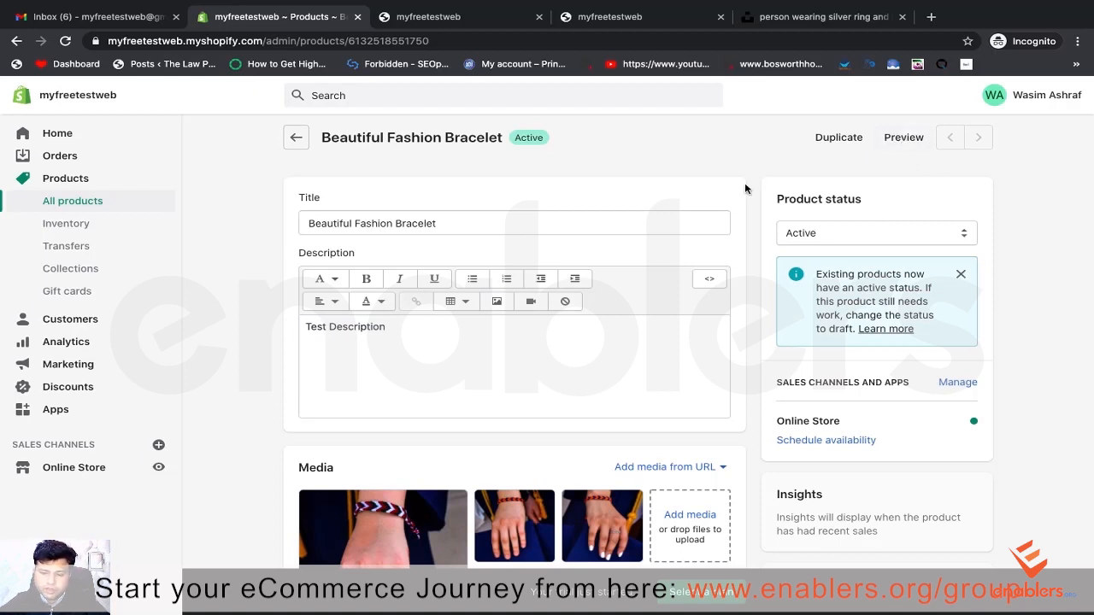
scroll(517, 201, "down", 1)
scroll(517, 201, "up", 1)
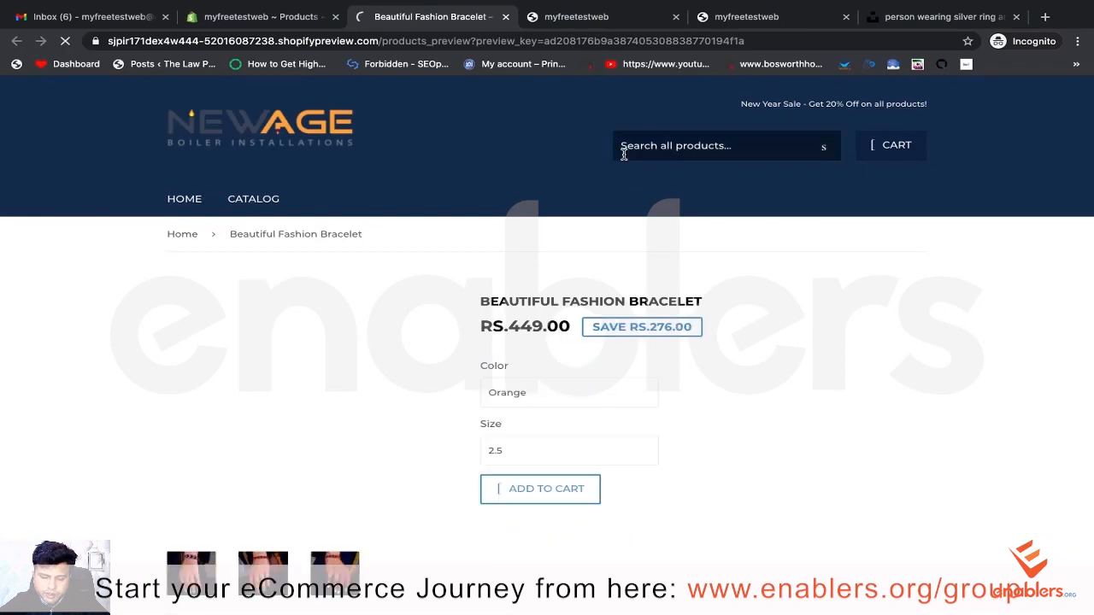
scroll(674, 268, "down", 1)
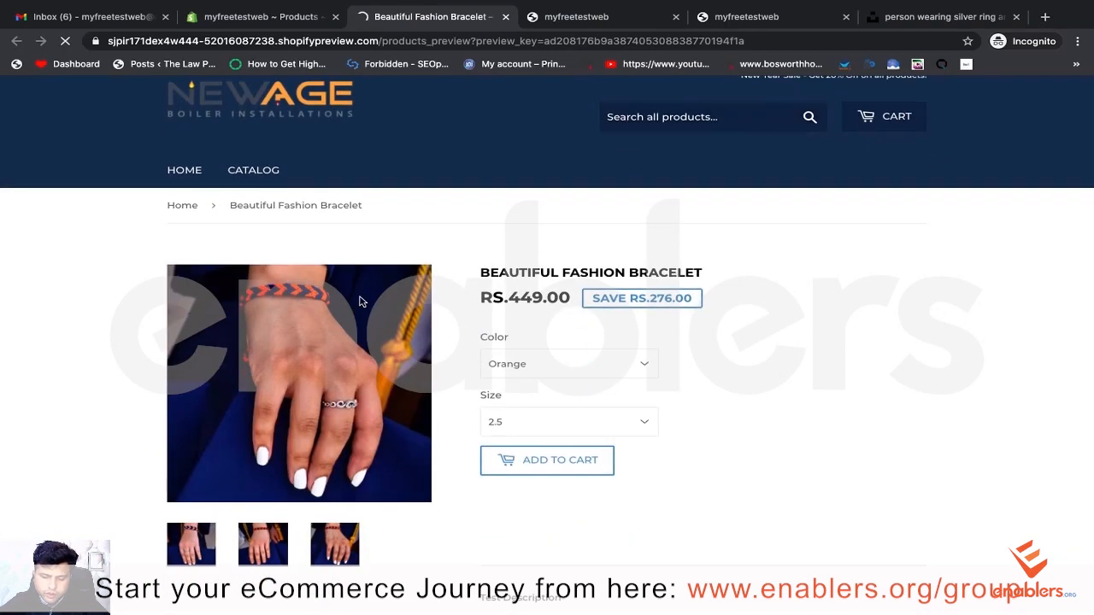
scroll(424, 301, "down", 1)
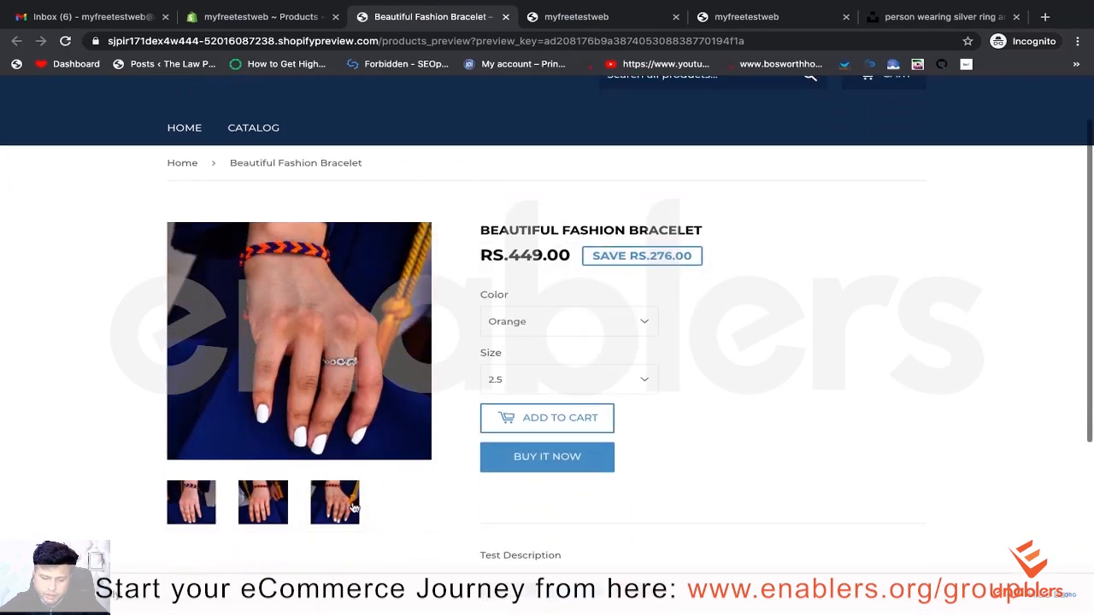
scroll(476, 317, "up", 1)
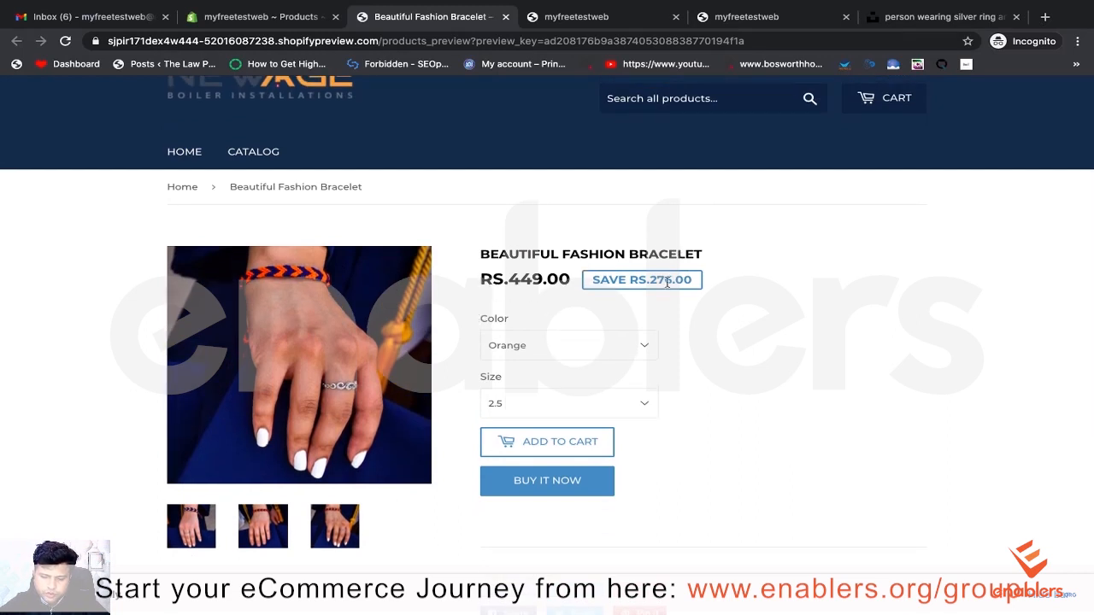
scroll(542, 287, "down", 2)
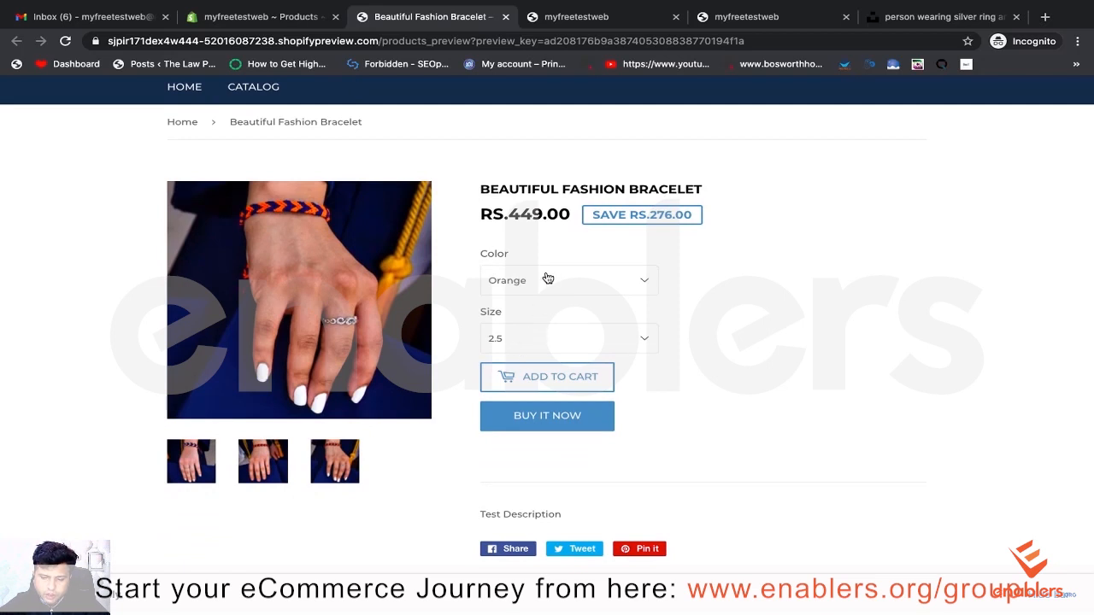
Step: Select the White color in the storefront preview and check its image against the variant list in the store admin
left_click(524, 282)
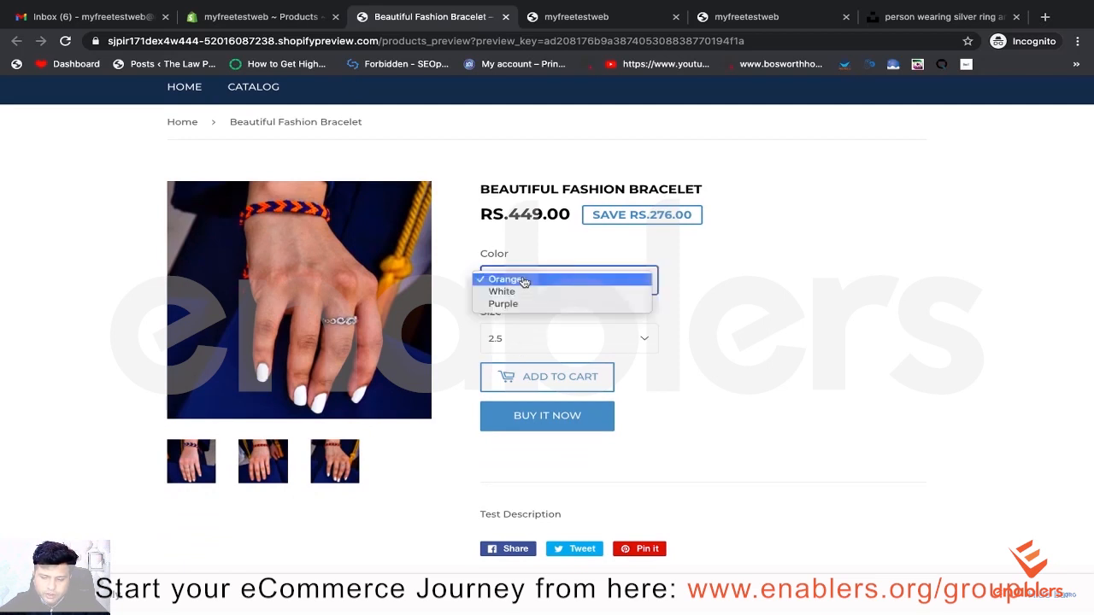
left_click(516, 293)
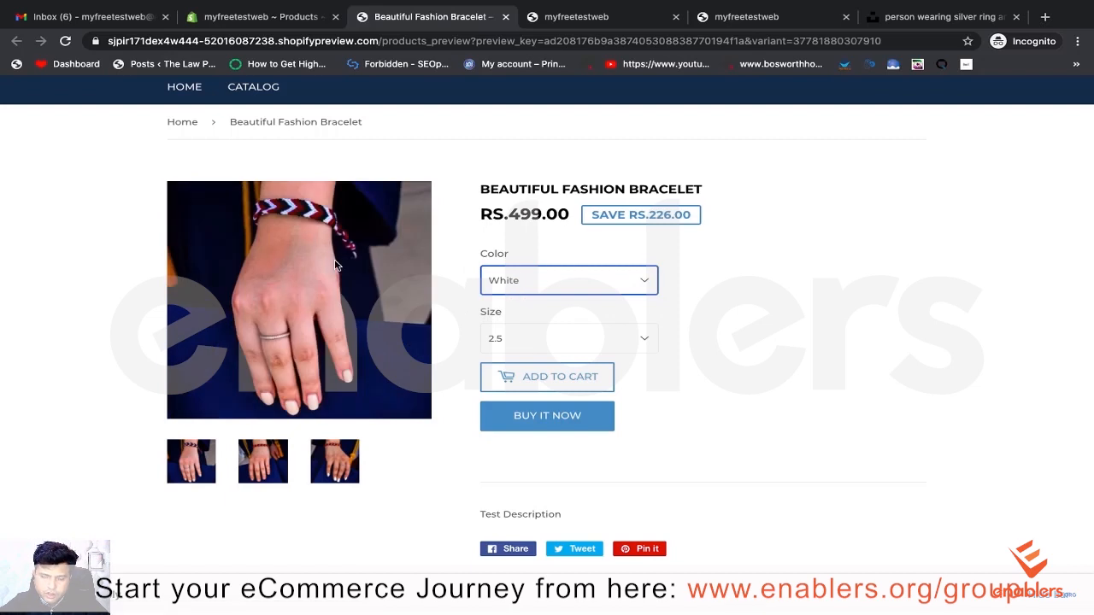
left_click(275, 21)
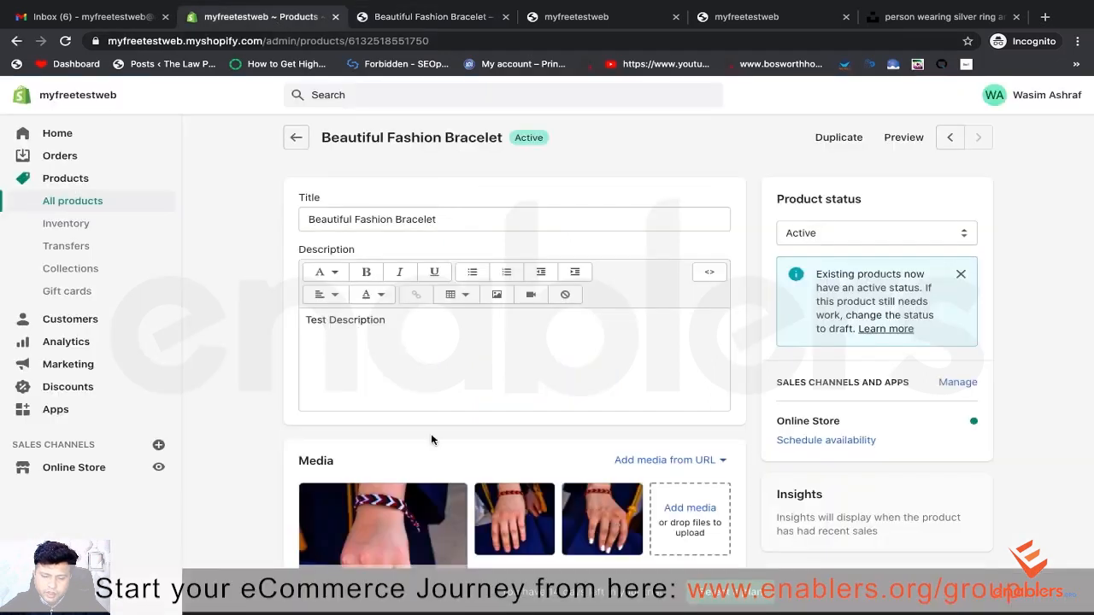
scroll(432, 439, "down", 8)
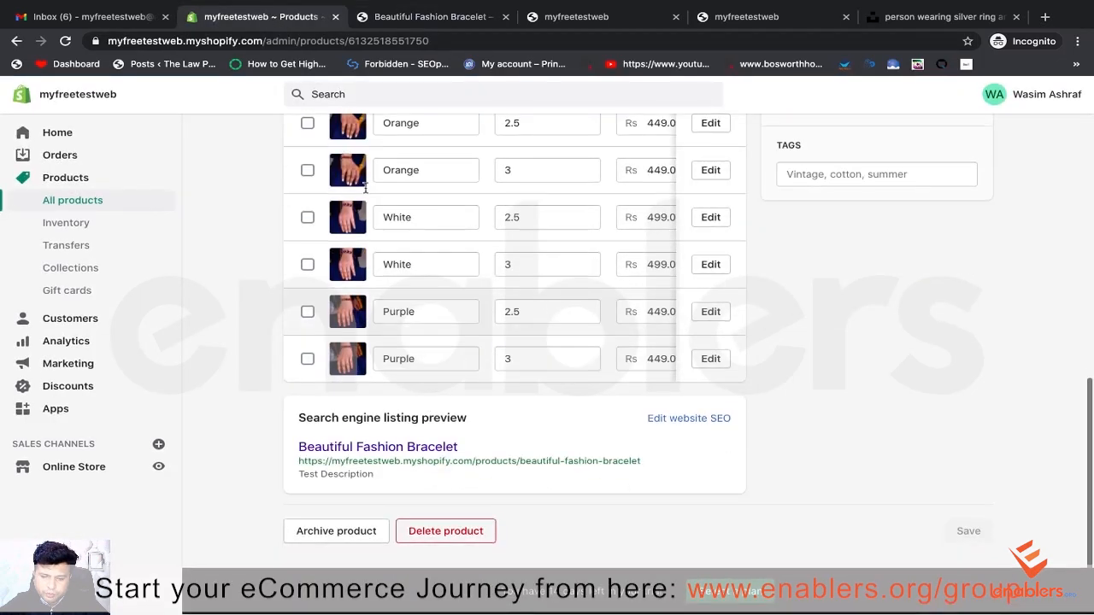
left_click(404, 19)
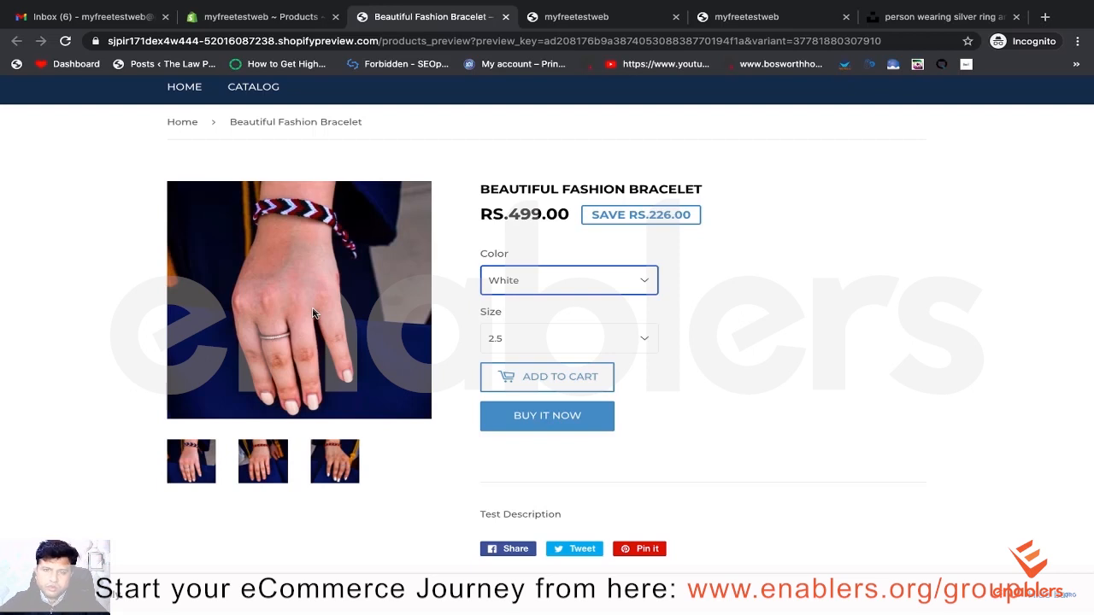
Step: Switch the previewed bracelet's color to Purple, Orange, White and back to Purple to compare the variant images
left_click(556, 280)
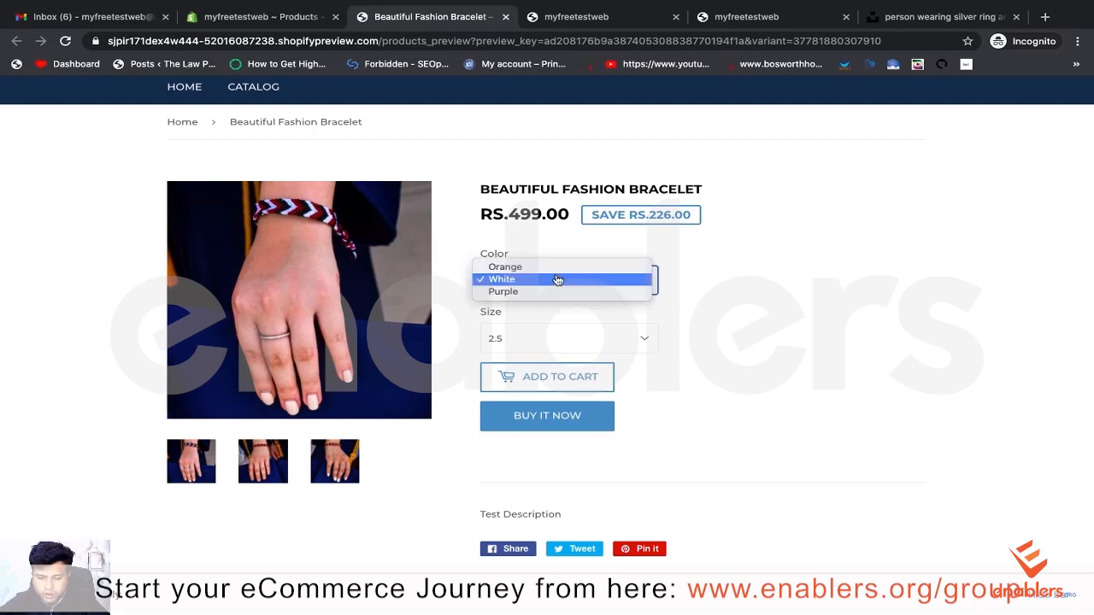
left_click(535, 291)
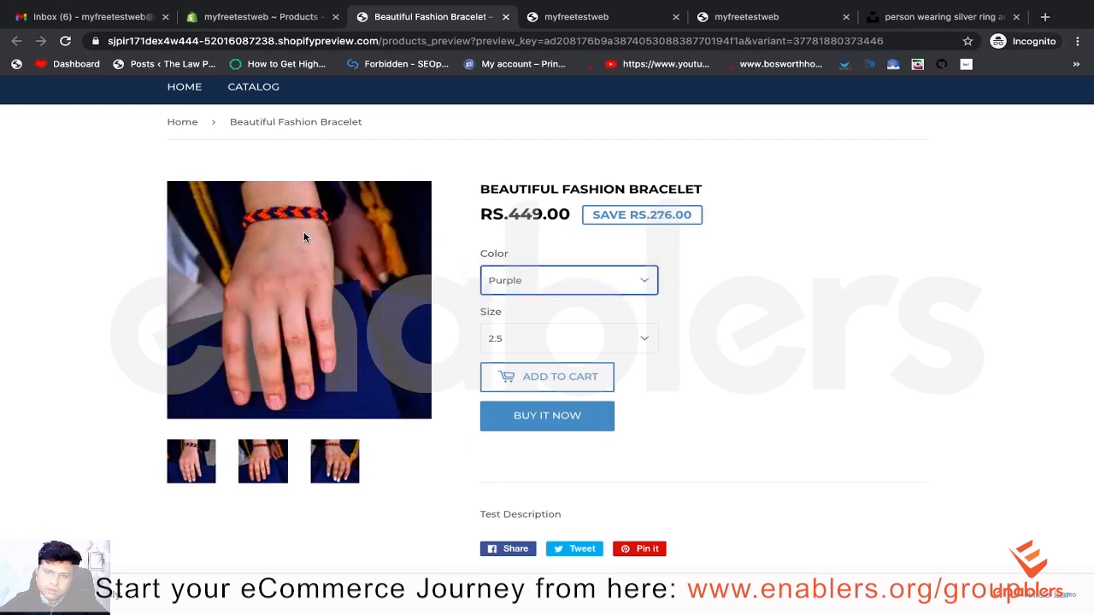
left_click(506, 275)
left_click(519, 255)
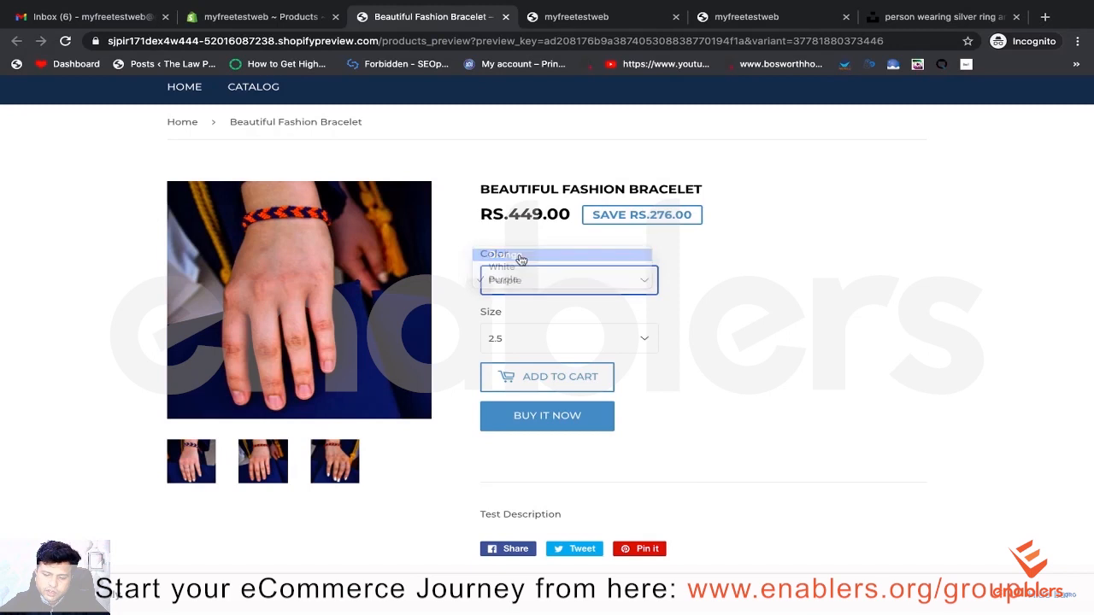
left_click(518, 282)
left_click(521, 290)
left_click(525, 287)
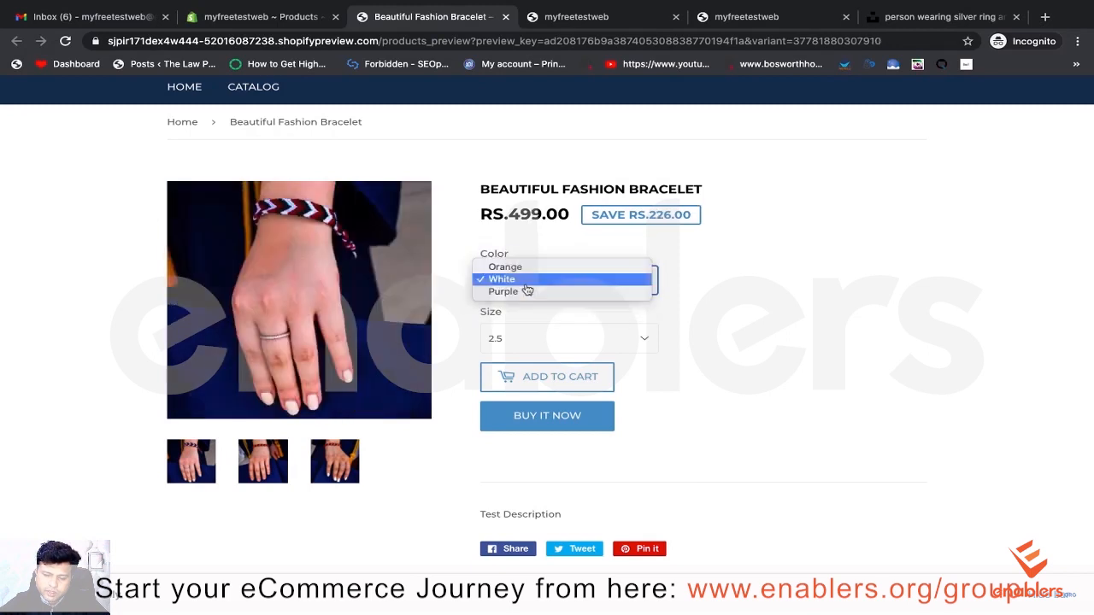
left_click(526, 291)
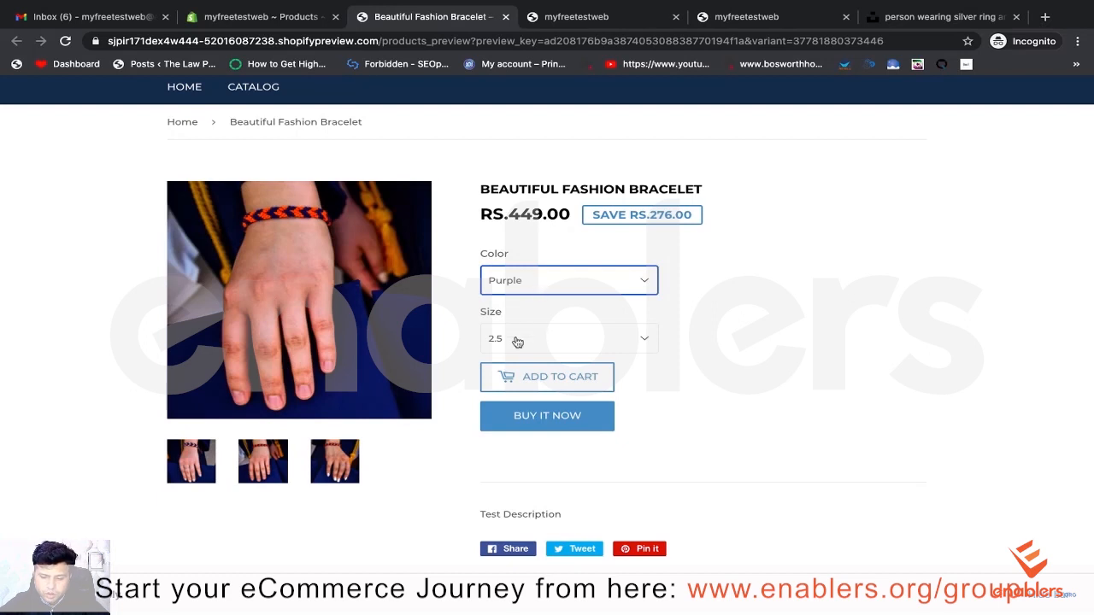
Step: Compare the storefront prices of the White and Orange bracelets at size 2.5, ending on White
left_click(526, 285)
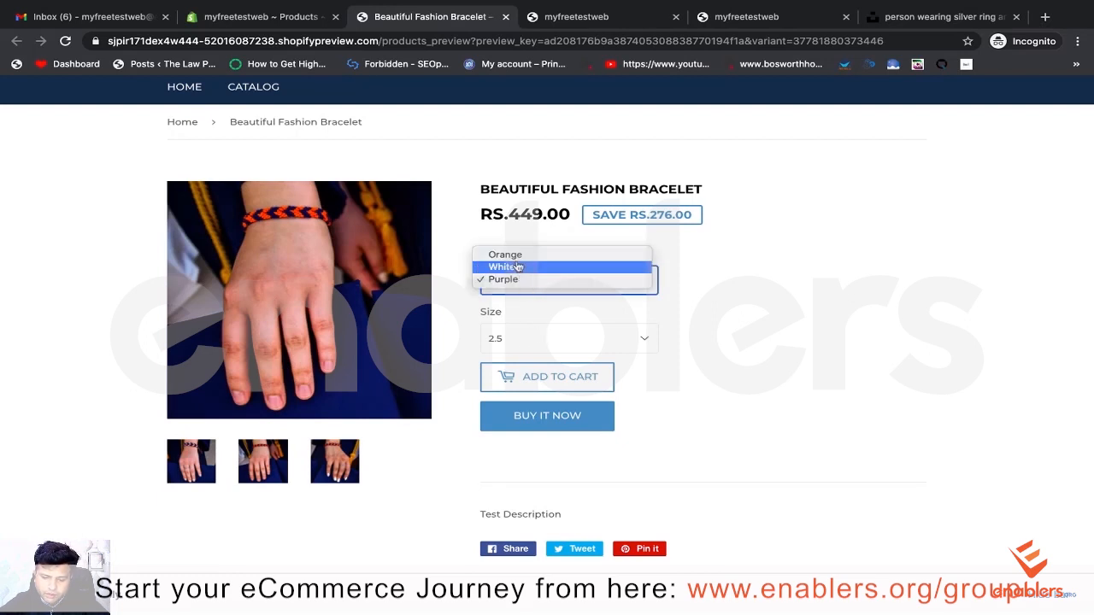
left_click(518, 267)
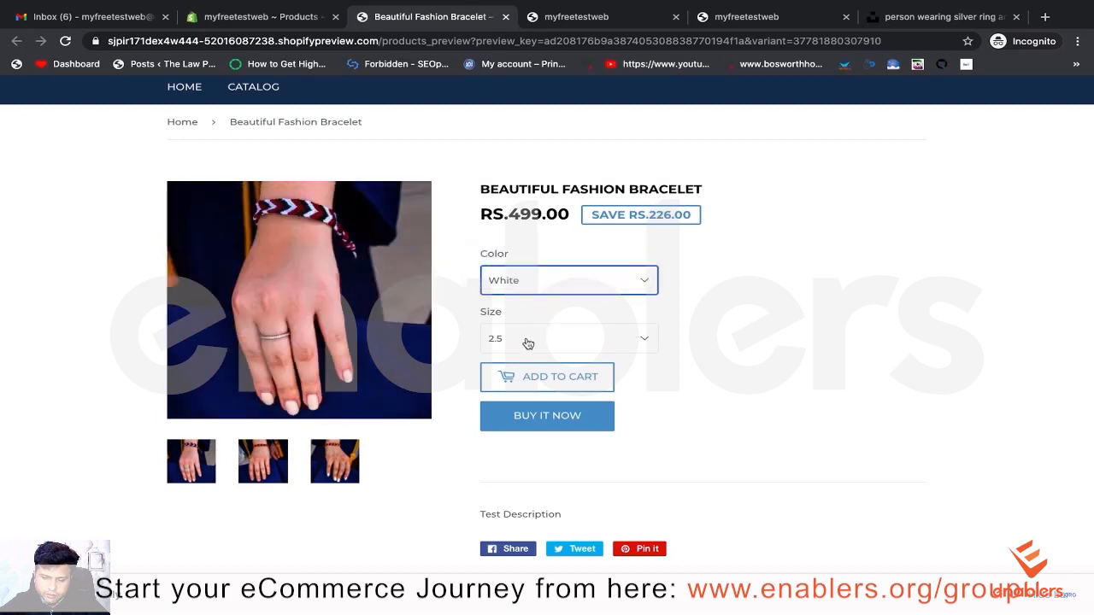
left_click_drag(509, 214, 539, 213)
left_click(521, 280)
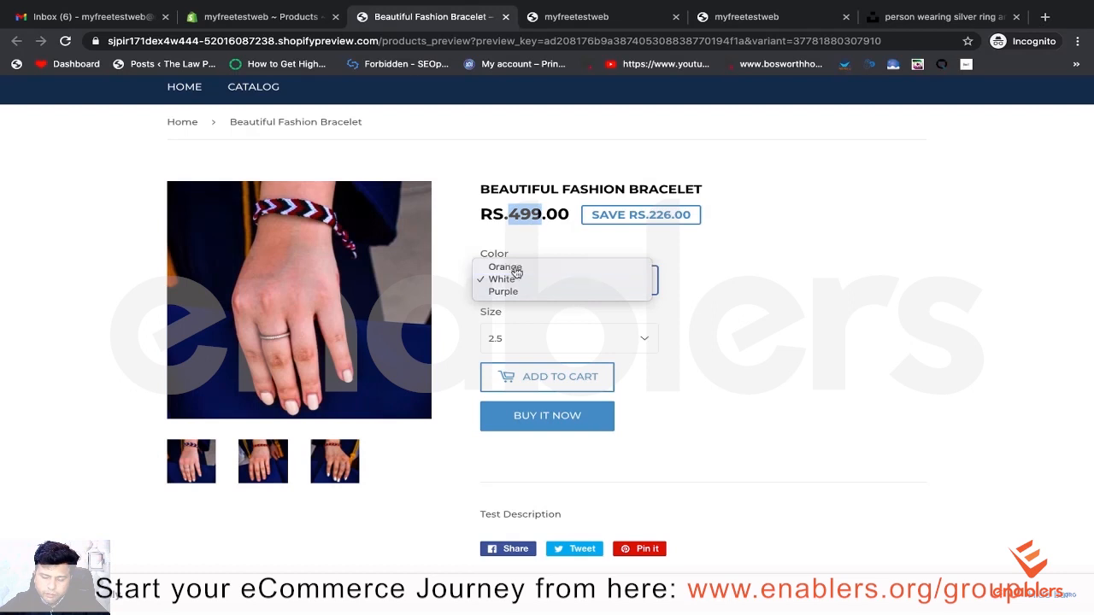
left_click(518, 264)
left_click(529, 287)
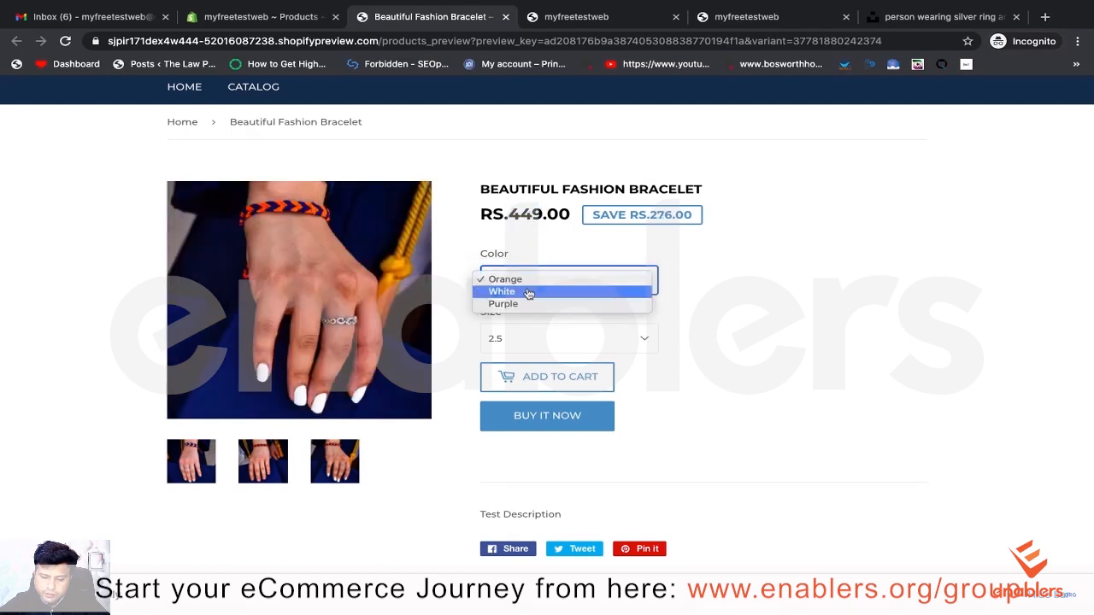
left_click(525, 292)
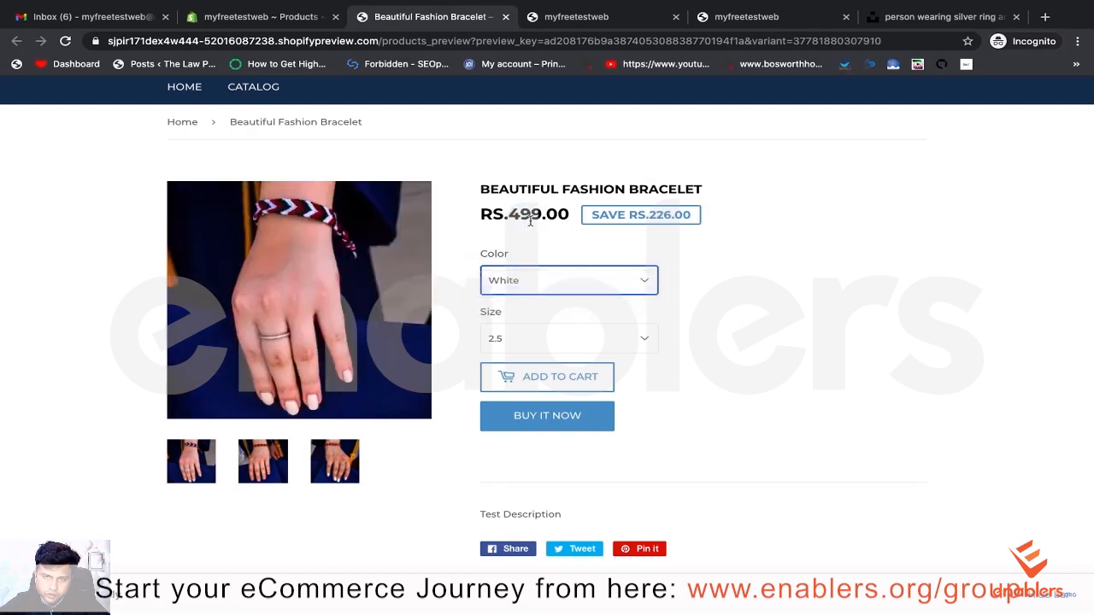
Step: Switch the previewed White bracelet to size 3 and check its price, savings label and image
left_click(519, 342)
left_click(513, 349)
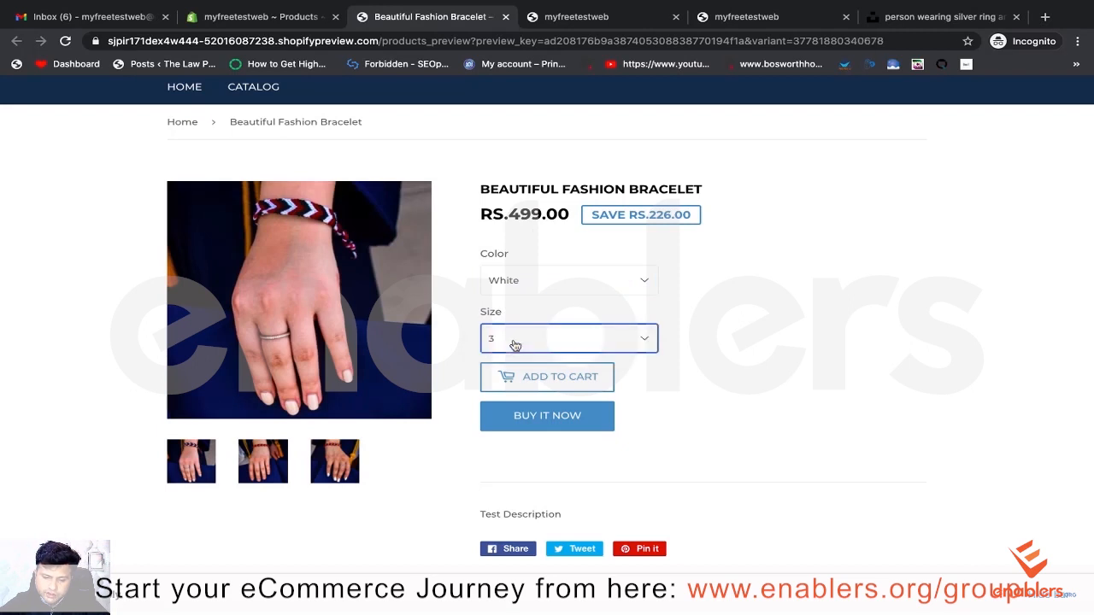
scroll(732, 367, "down", 3)
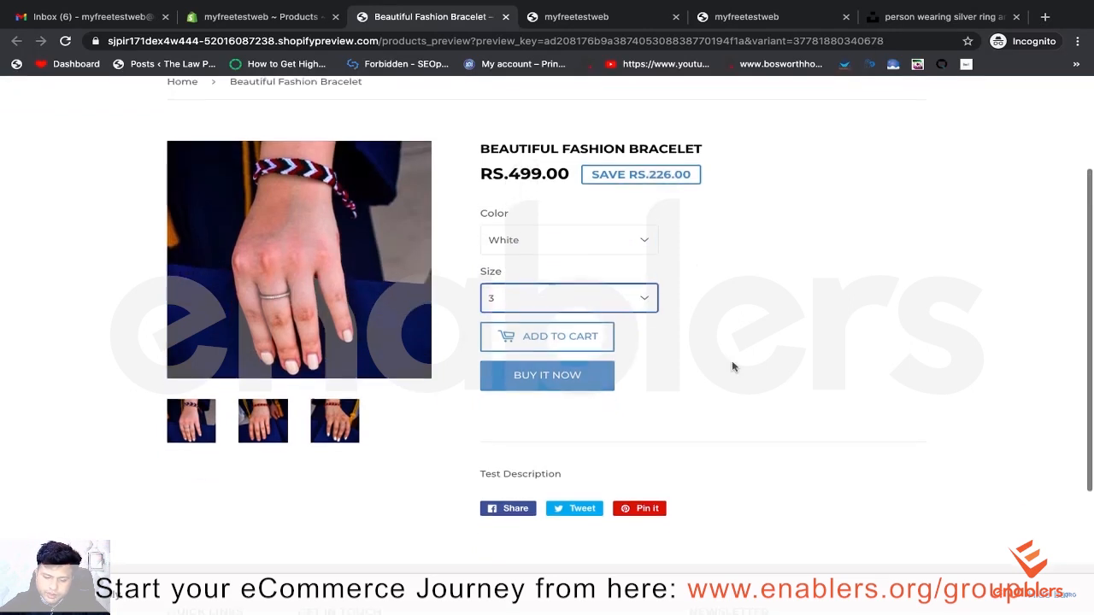
scroll(733, 367, "up", 3)
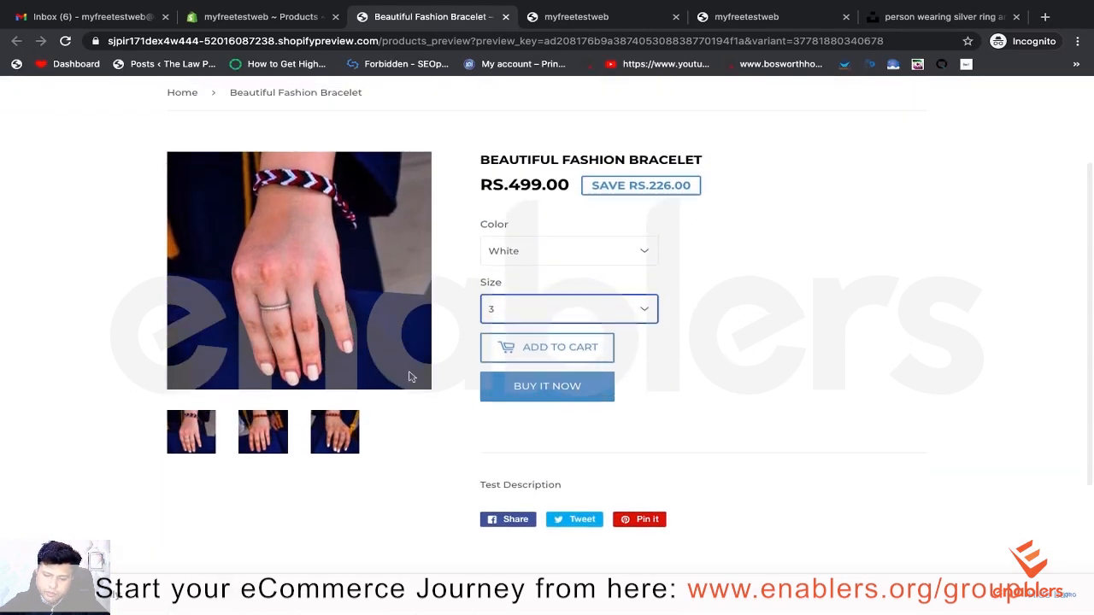
Step: Review the color and size choices of the previewed bracelet against its price, keeping White and size 3 selected
left_click(519, 262)
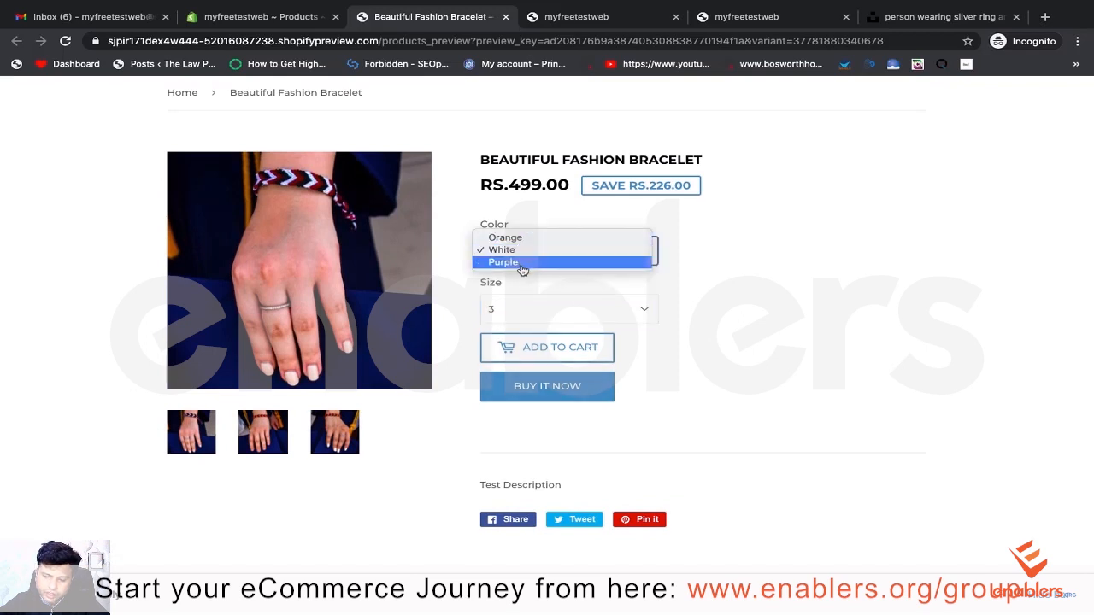
left_click(616, 317)
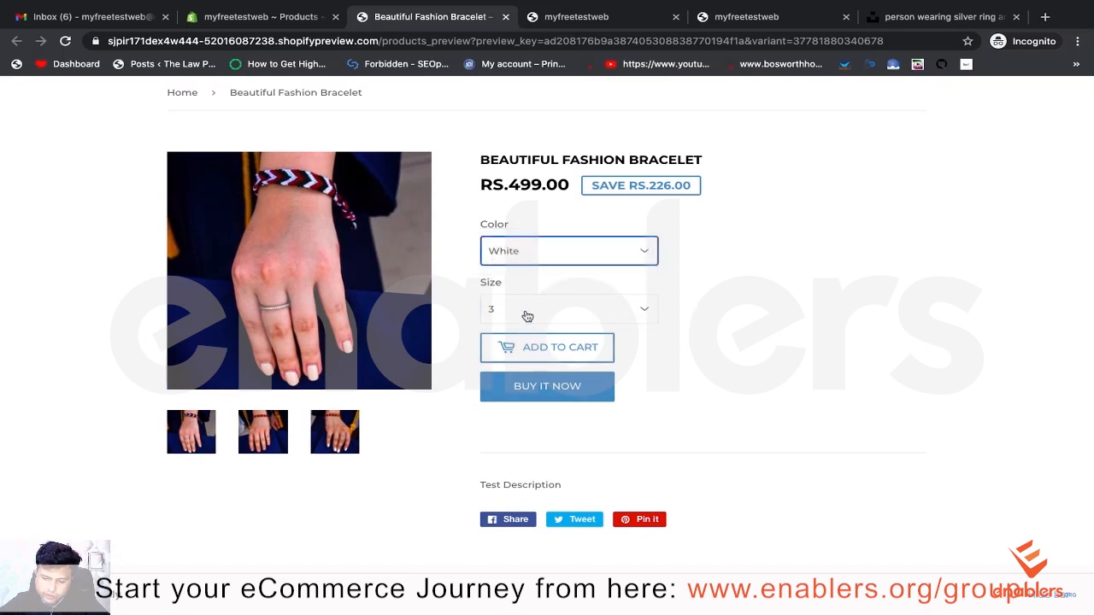
left_click(525, 313)
left_click(779, 310)
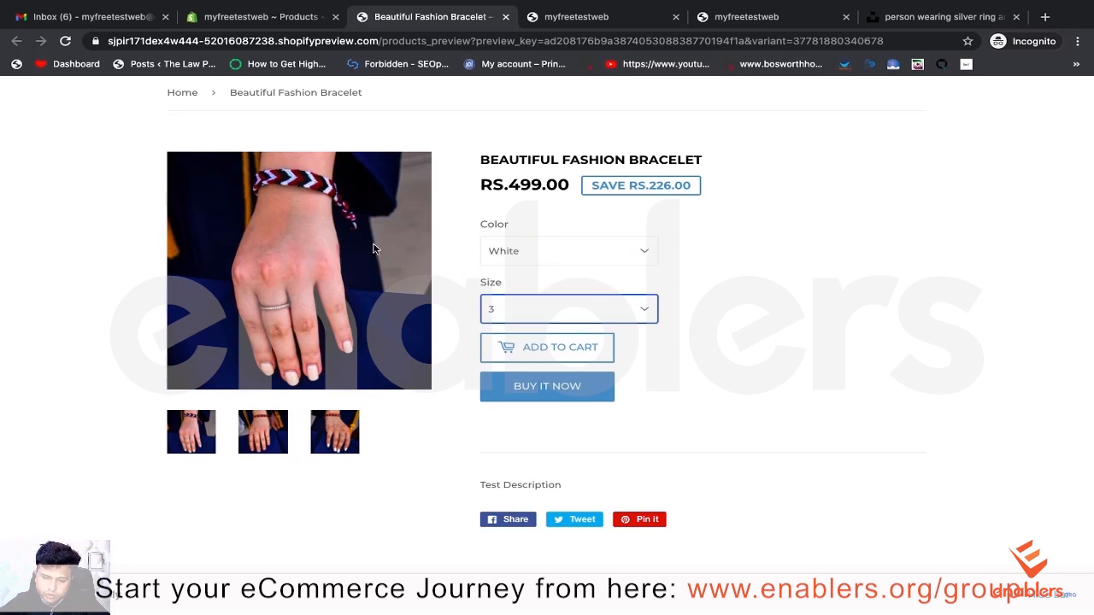
double_click(526, 182)
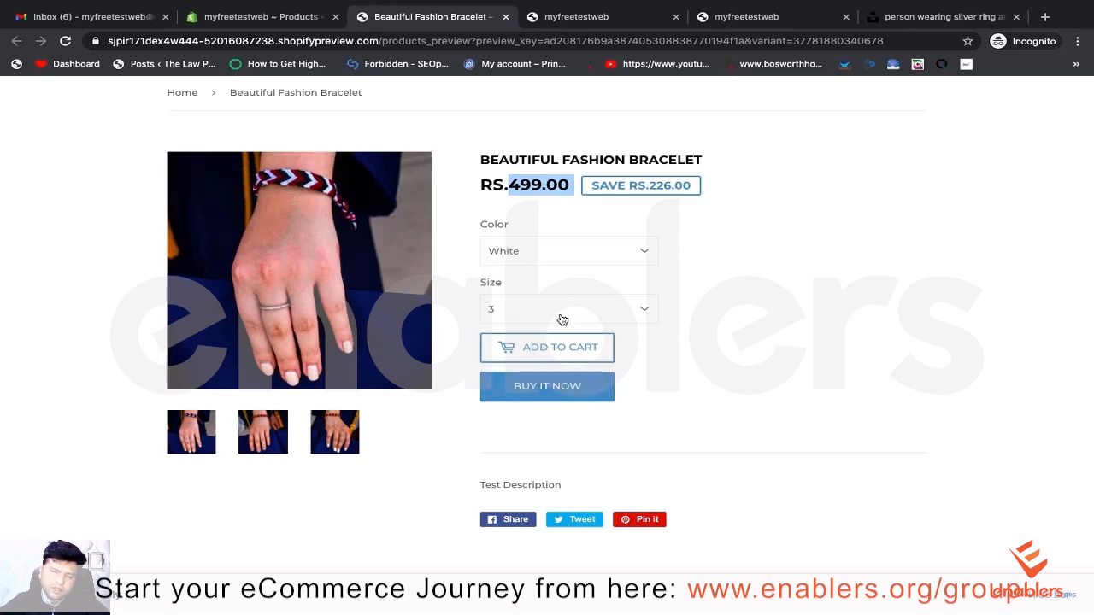
left_click(539, 261)
left_click(757, 294)
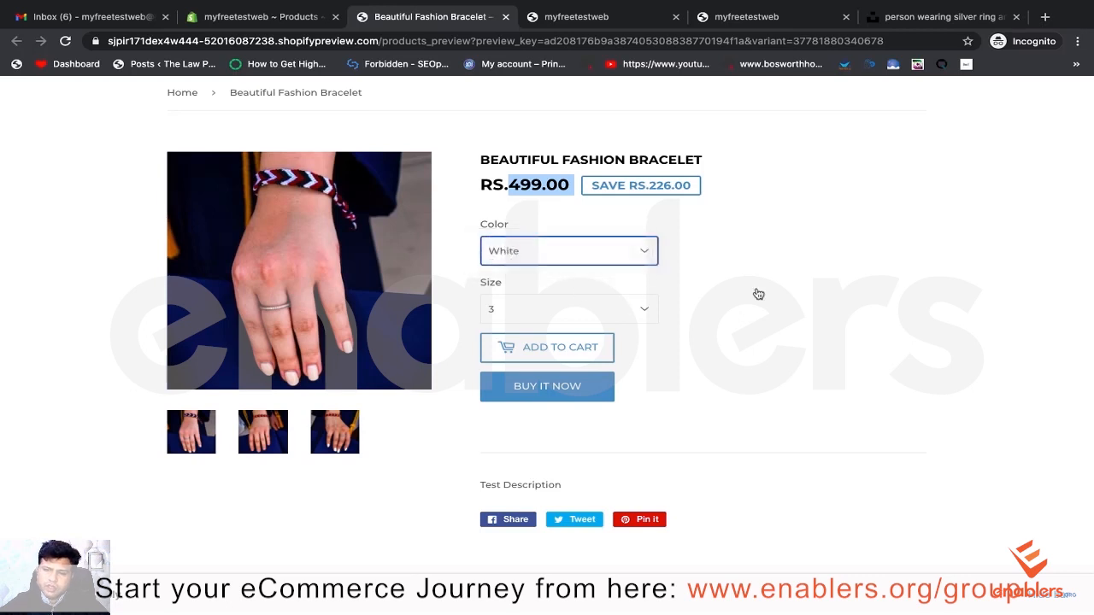
Step: Return to the bracelet's product page in the store admin and review its description, media and variant list
left_click(274, 17)
scroll(691, 332, "down", 1)
scroll(691, 332, "down", 5)
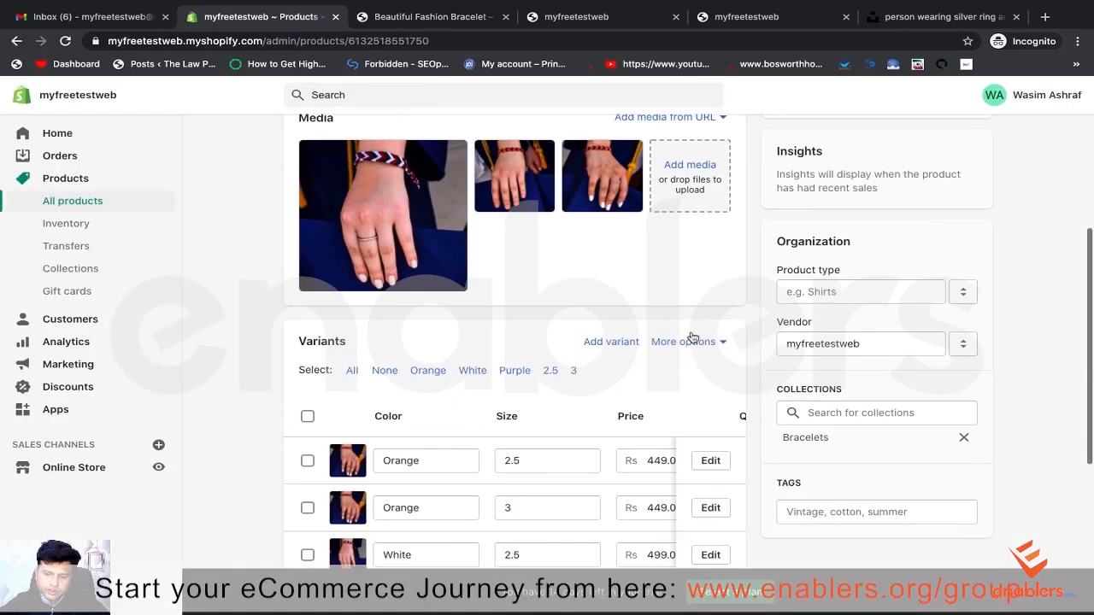
scroll(691, 335, "up", 2)
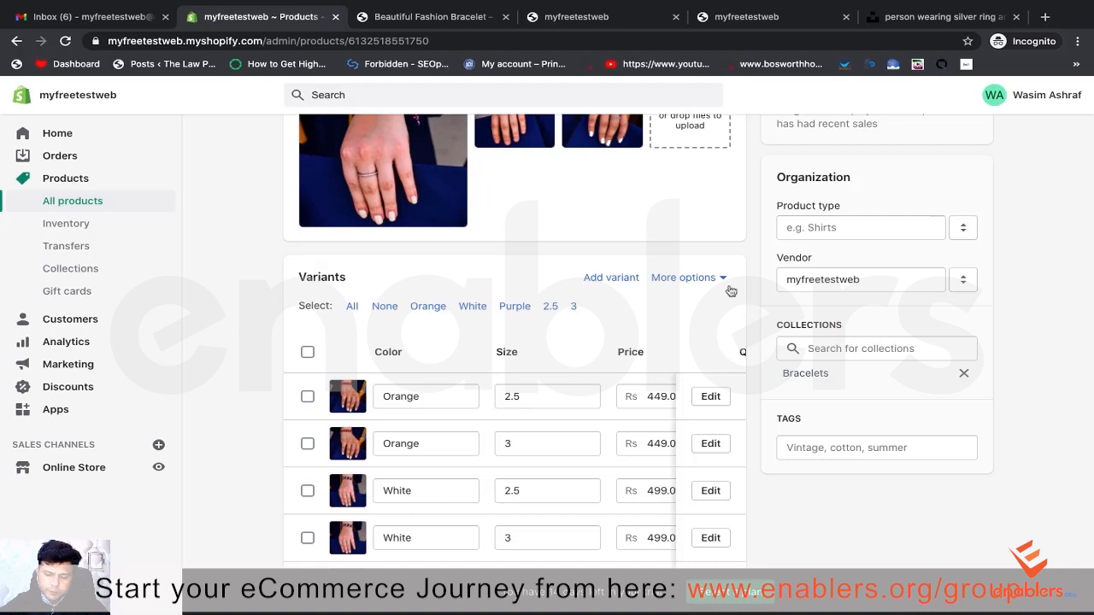
scroll(727, 288, "up", 3)
scroll(590, 231, "up", 1)
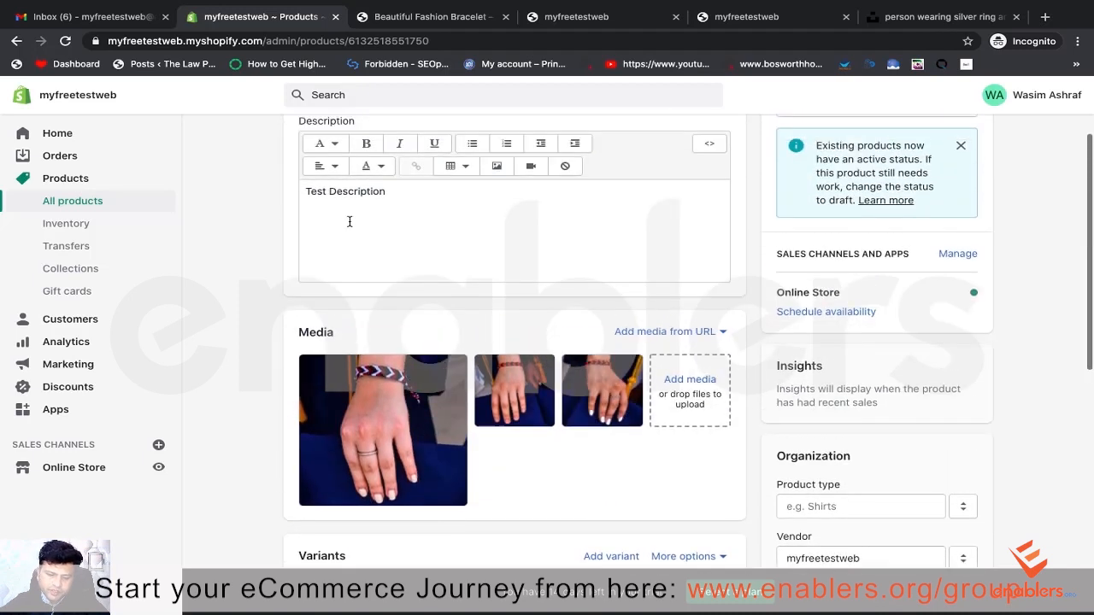
scroll(225, 325, "down", 1)
left_click(427, 24)
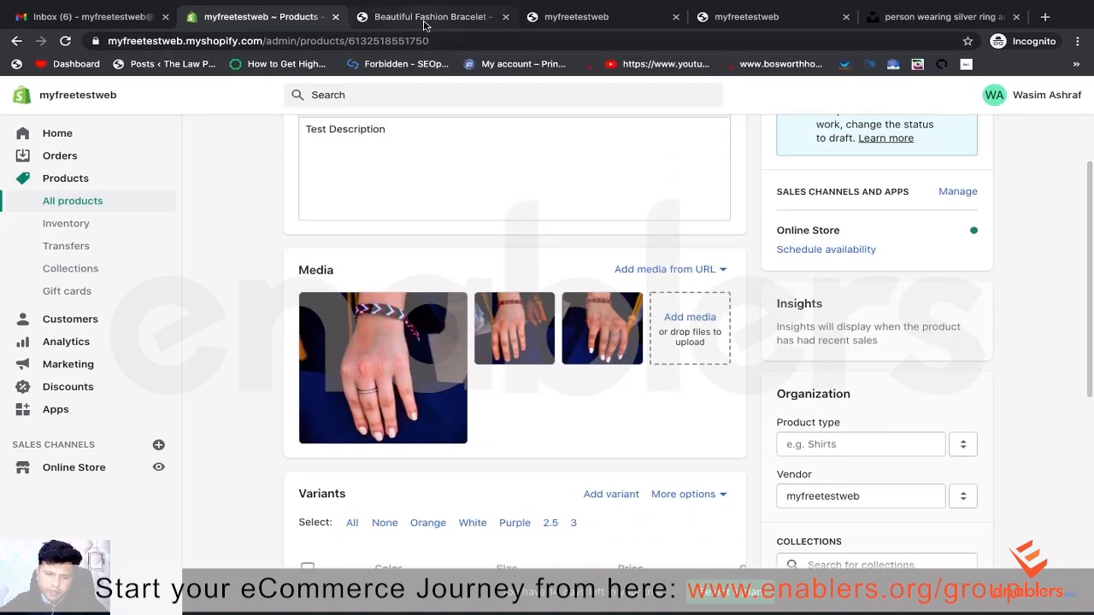
left_click(313, 24)
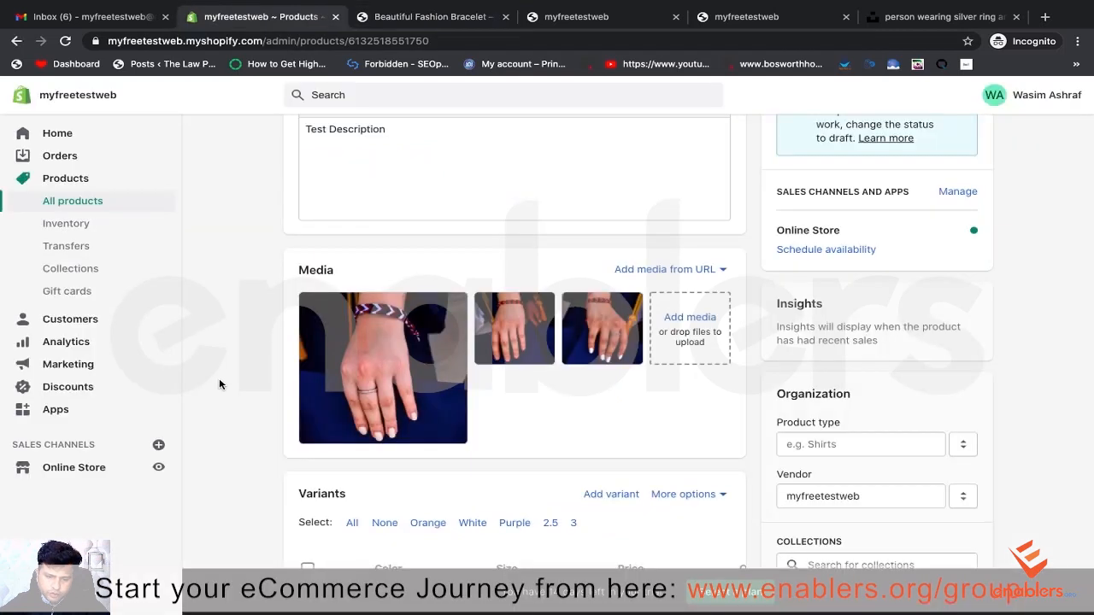
Step: View the online store's homepage and examine it from the slideshow down to the bracelet listing
left_click(167, 464)
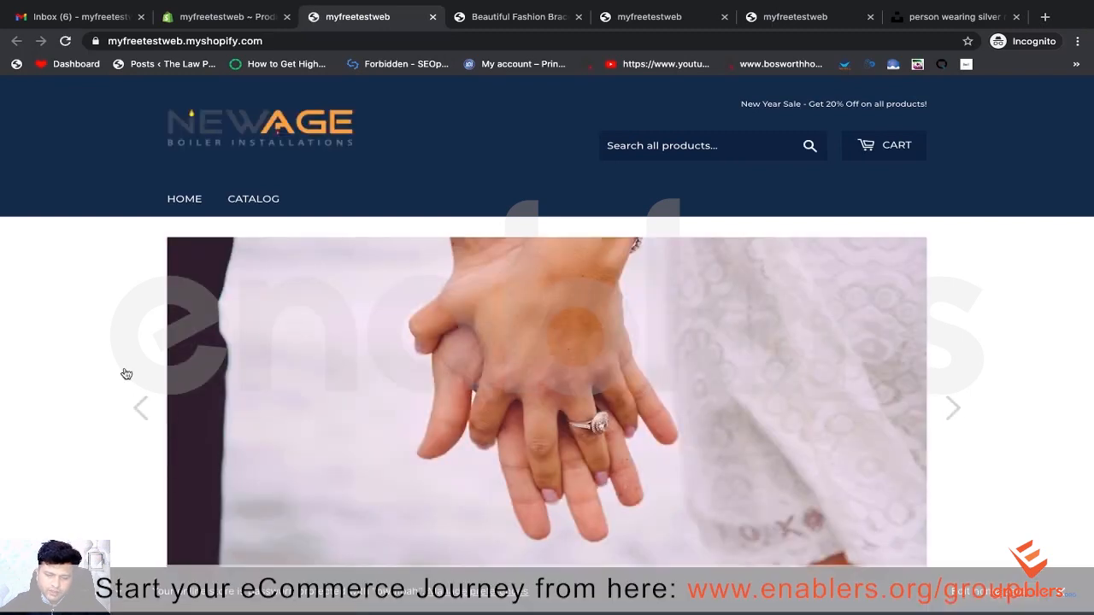
scroll(123, 371, "down", 4)
scroll(124, 373, "down", 14)
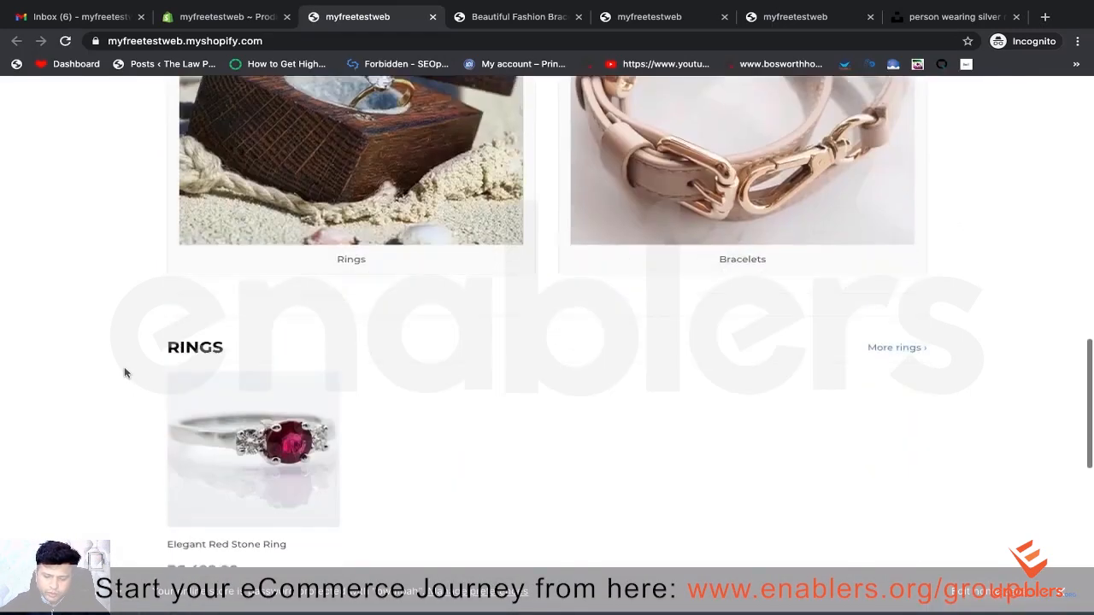
scroll(179, 361, "down", 2)
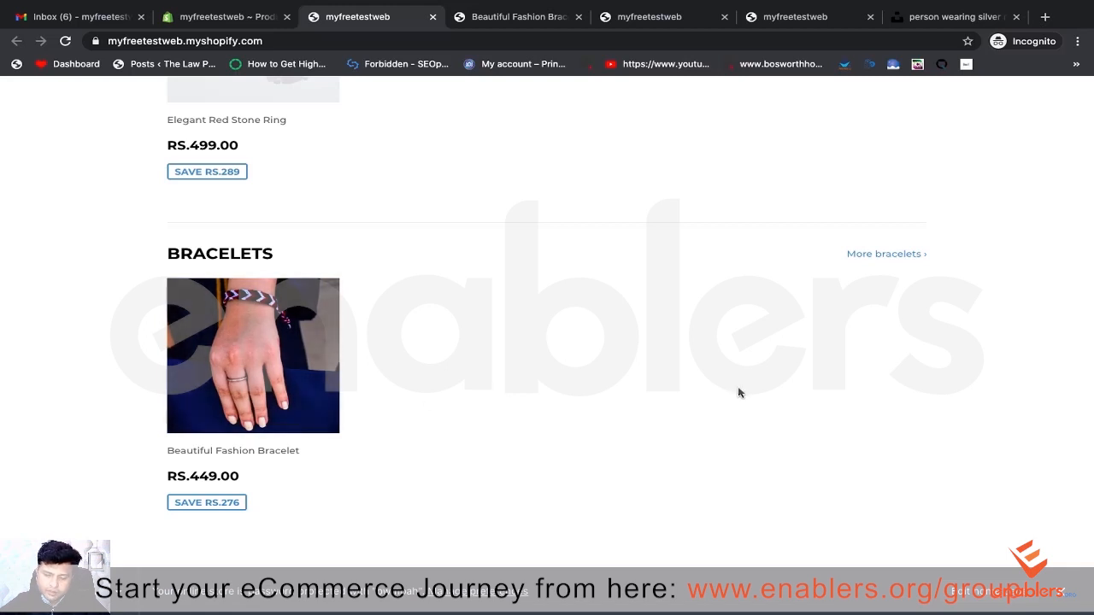
scroll(739, 393, "up", 3)
scroll(928, 247, "up", 3)
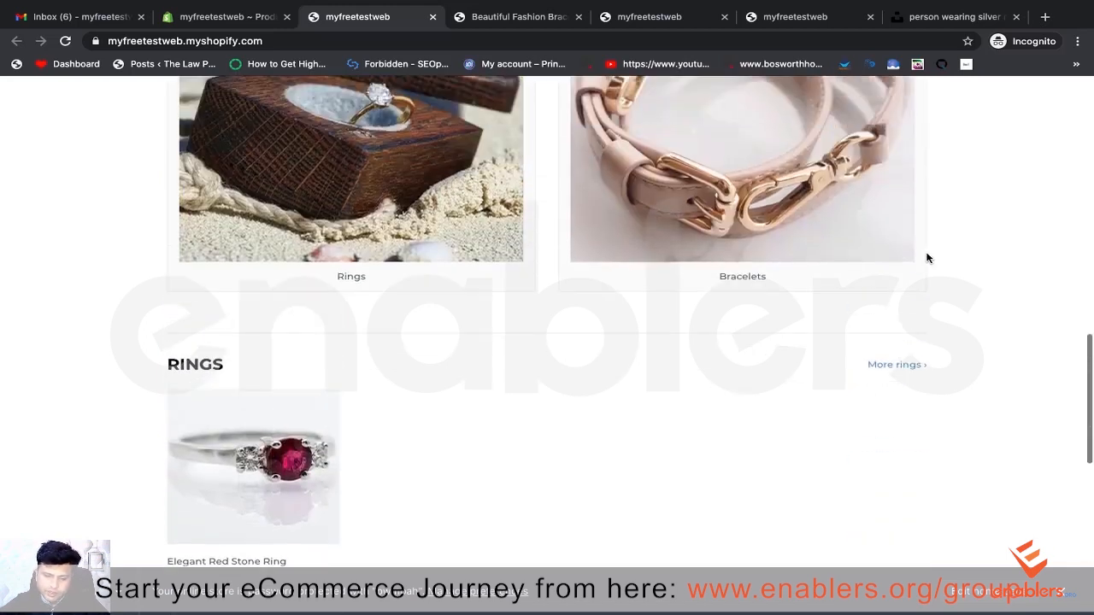
scroll(928, 258, "up", 10)
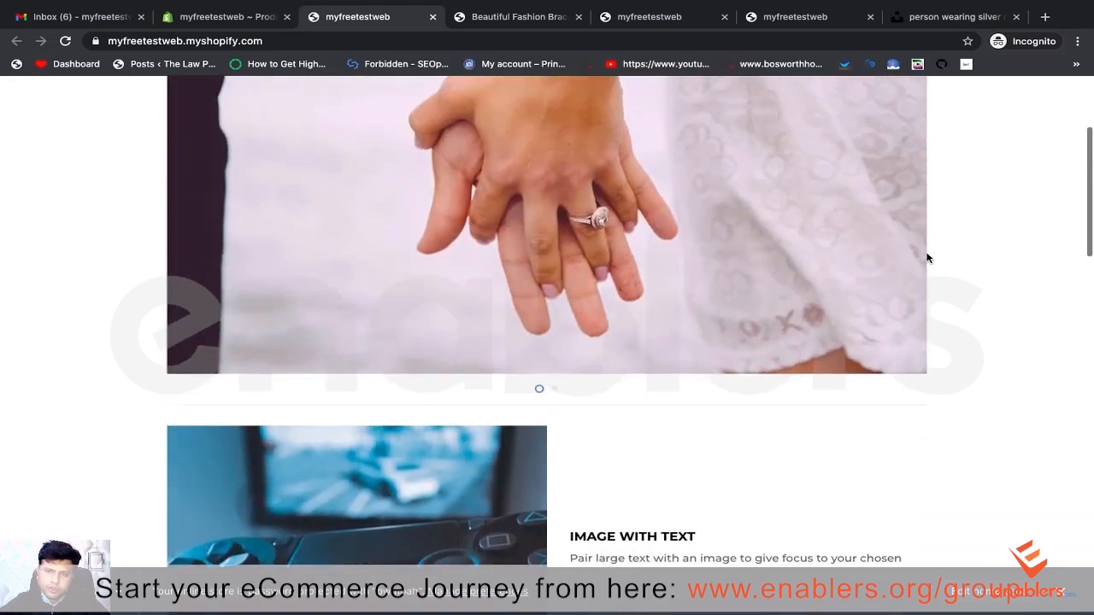
scroll(928, 258, "up", 3)
scroll(725, 164, "down", 1)
scroll(727, 166, "up", 1)
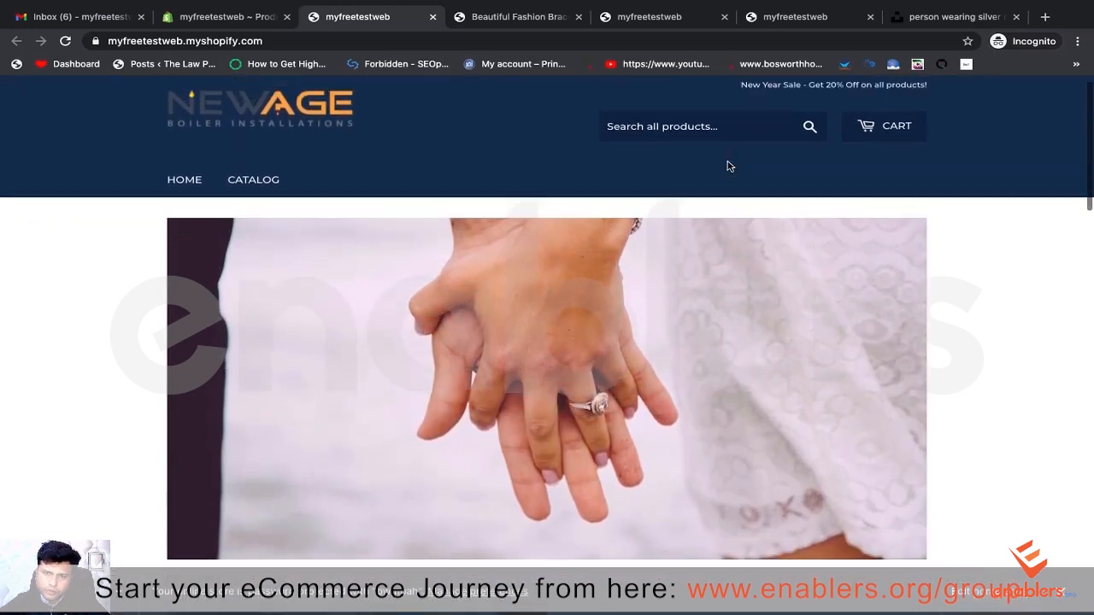
Step: Compare the Elegant Red Stone Ring and Beautiful Fashion Bracelet listings in the homepage's Rings and Bracelets sections
scroll(728, 166, "down", 12)
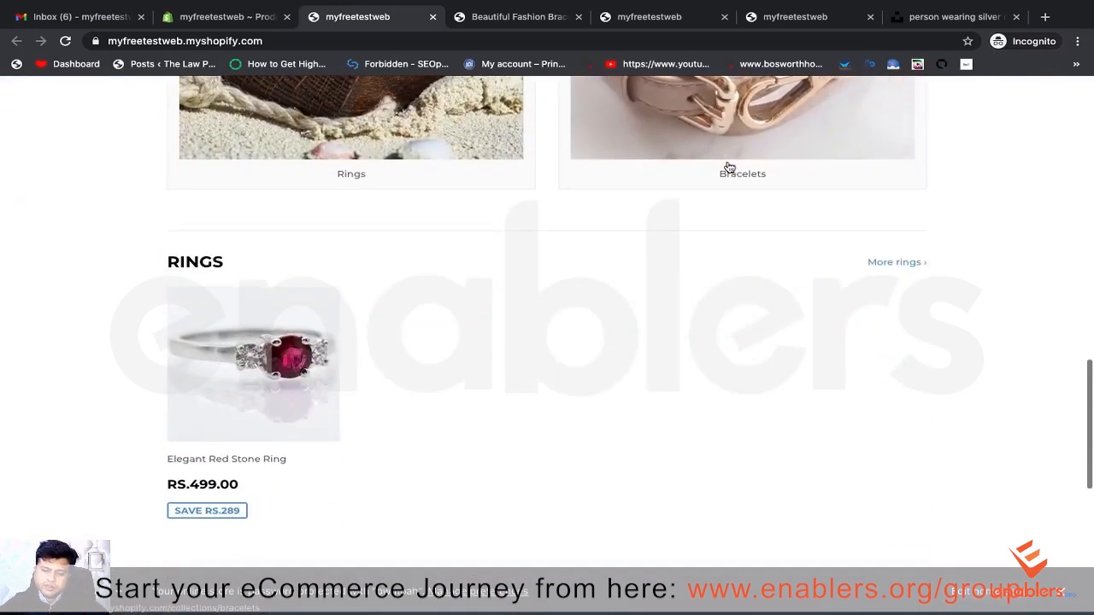
scroll(727, 166, "down", 5)
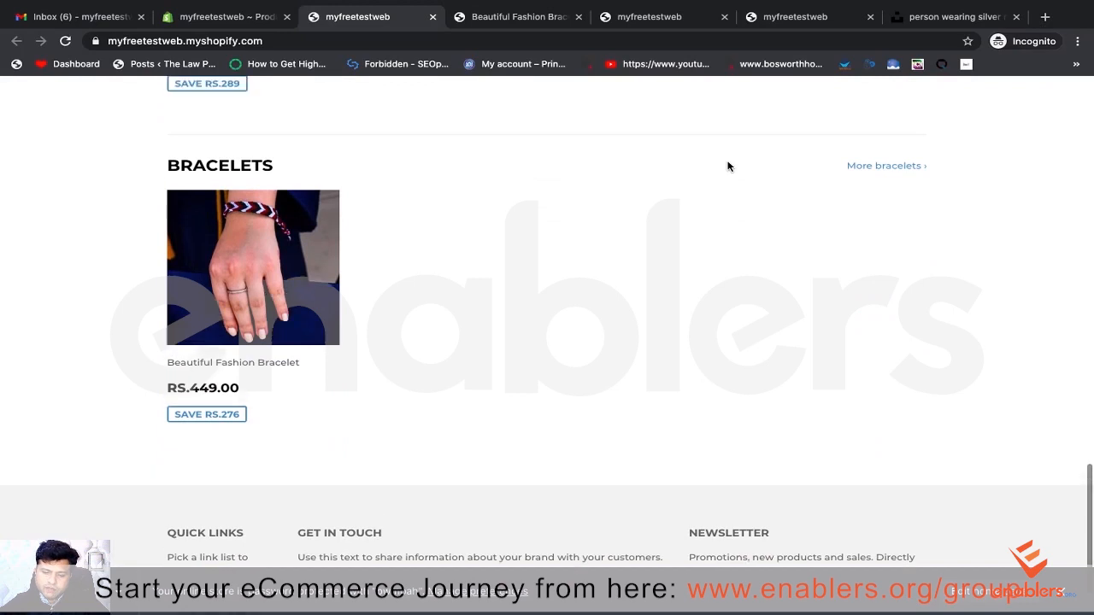
scroll(727, 166, "up", 4)
scroll(727, 165, "down", 1)
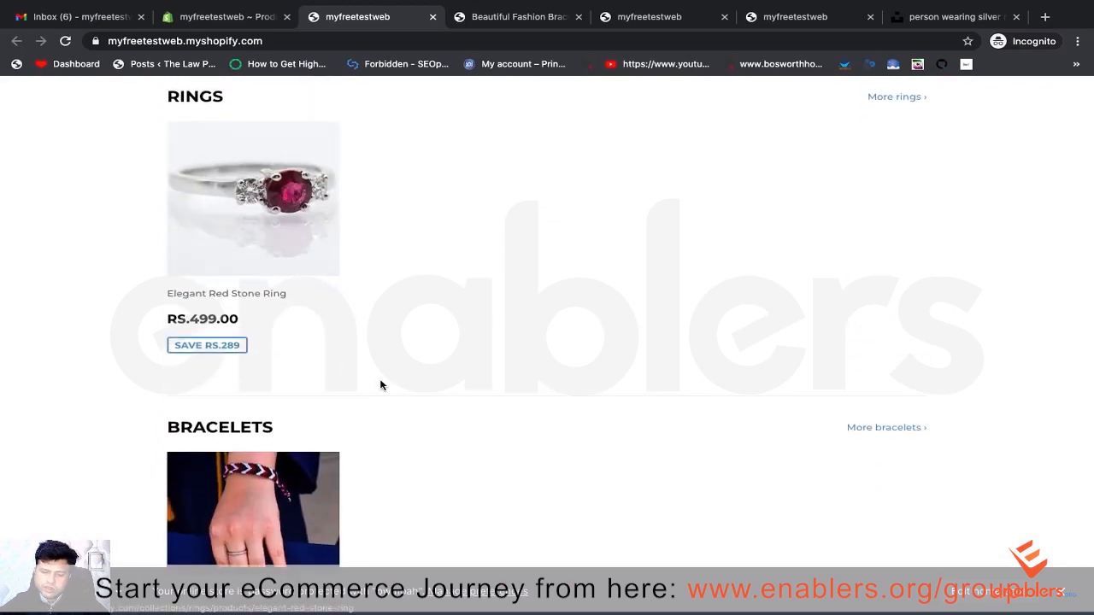
scroll(334, 432, "down", 1)
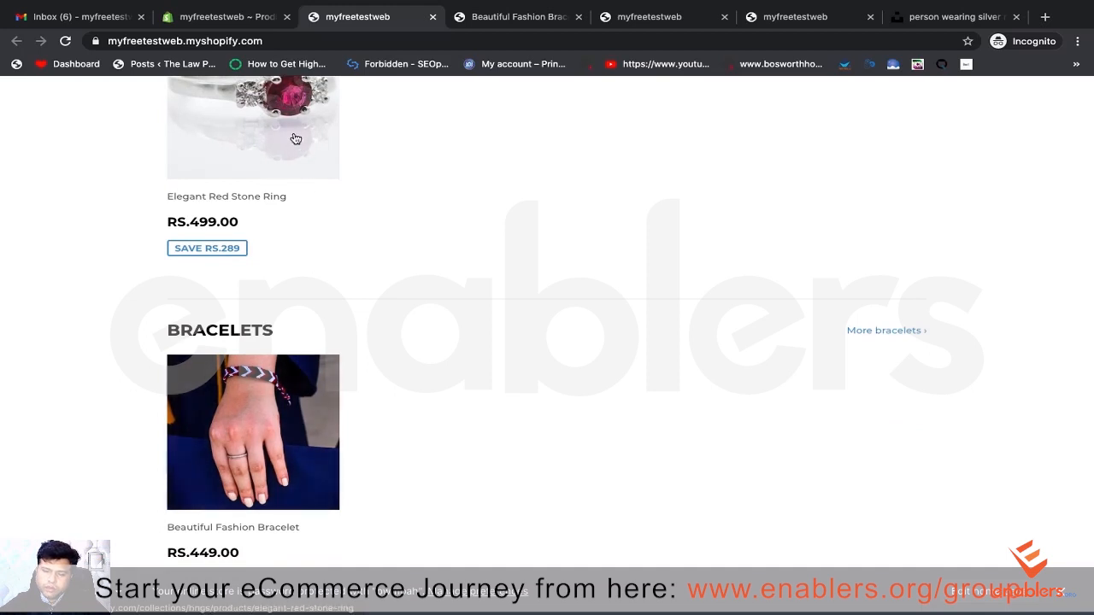
scroll(295, 138, "up", 1)
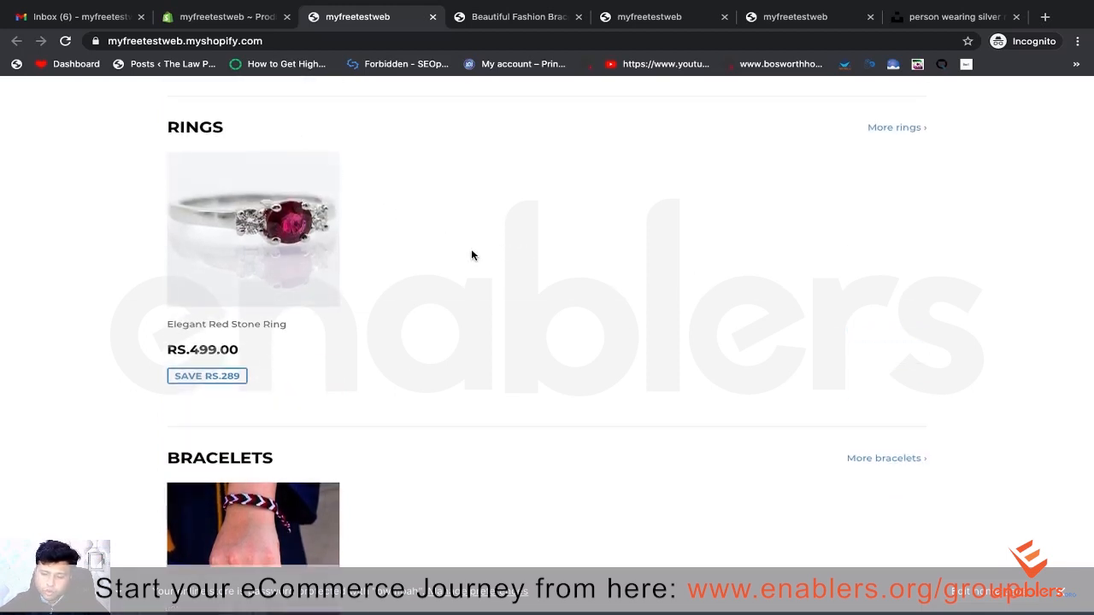
scroll(812, 271, "up", 2)
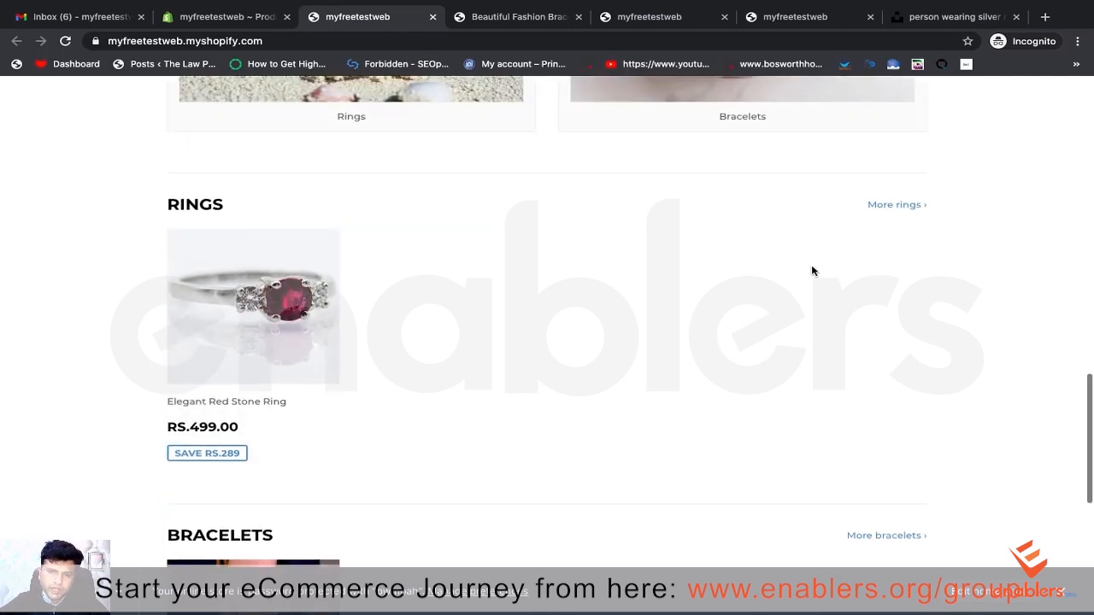
Step: Review the homepage's Shop For categories, image-with-text block and featured product sections
scroll(812, 271, "up", 3)
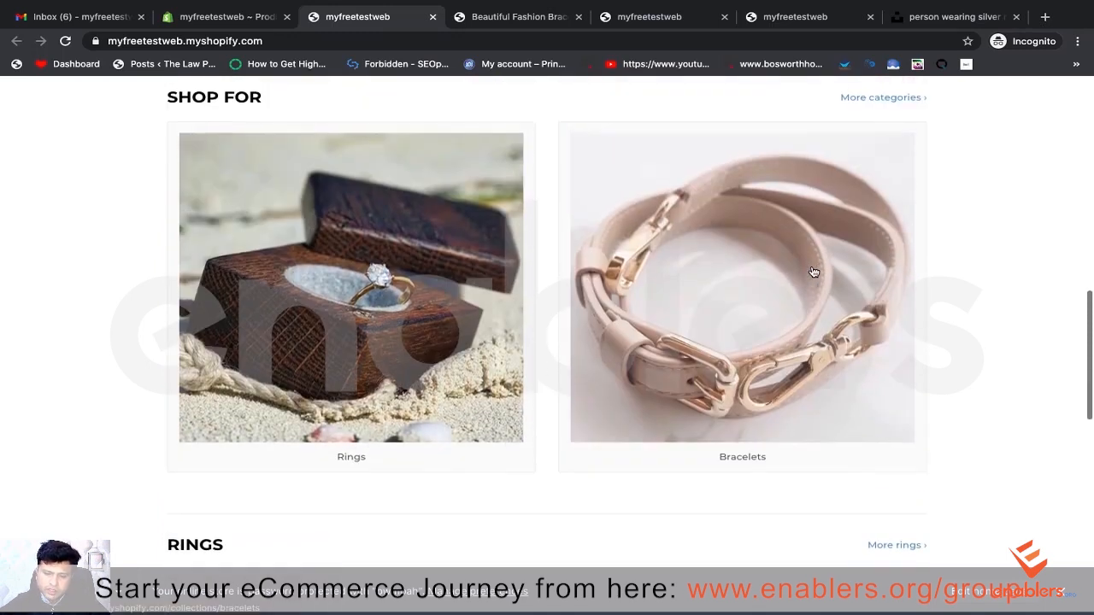
scroll(812, 271, "up", 1)
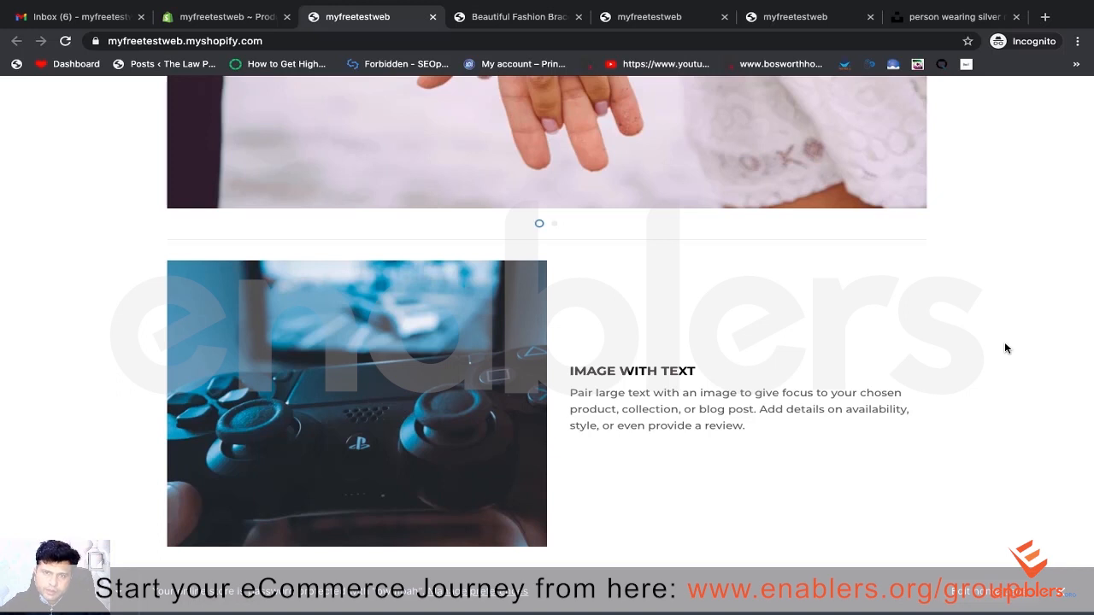
scroll(785, 391, "down", 10)
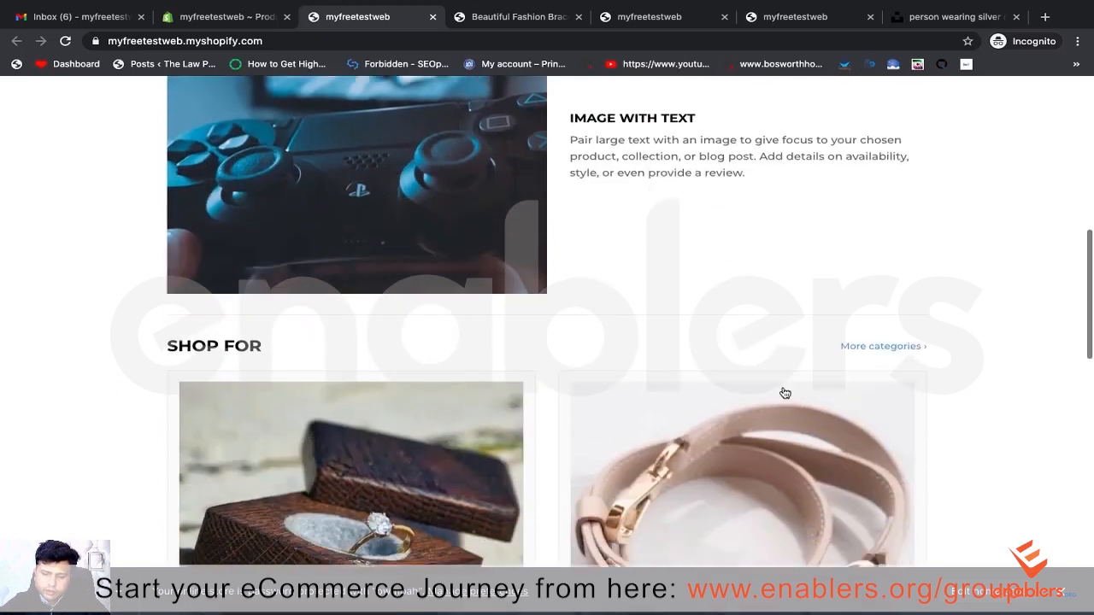
scroll(785, 392, "down", 3)
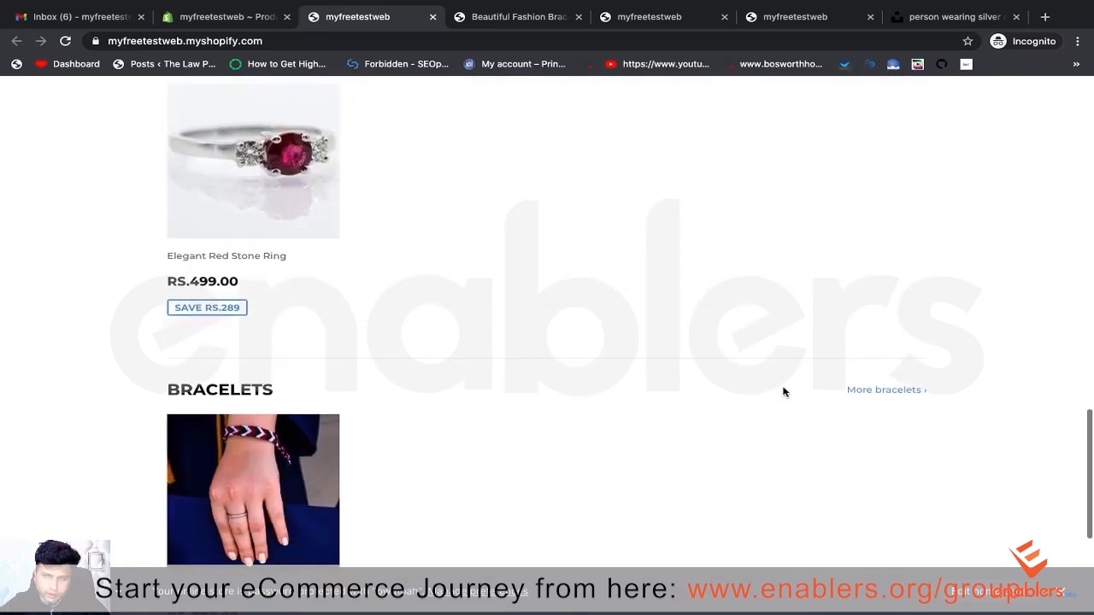
scroll(785, 391, "down", 1)
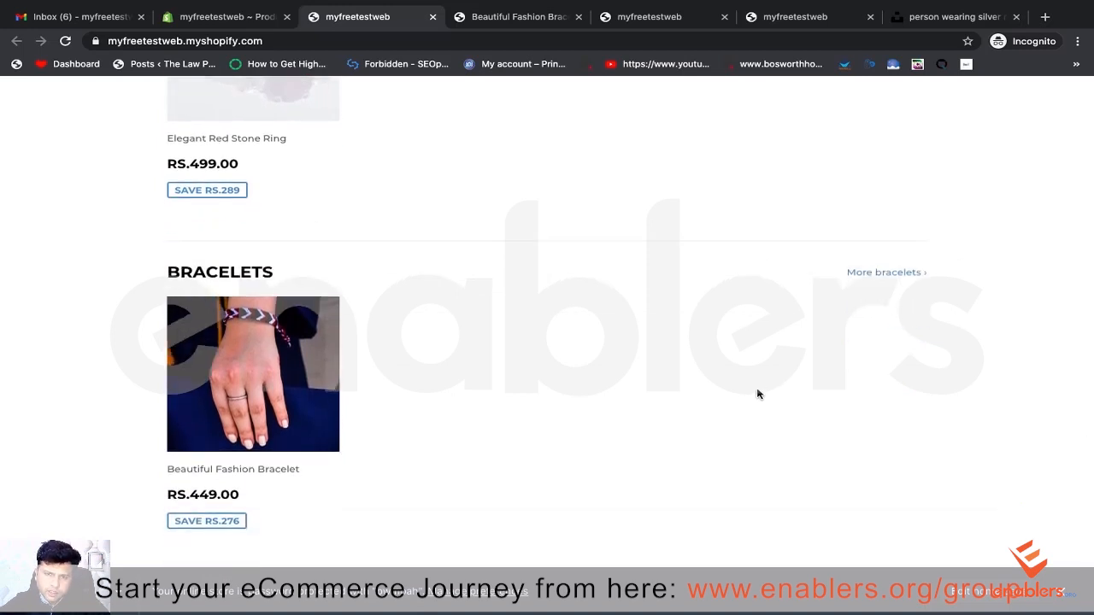
scroll(757, 391, "up", 10)
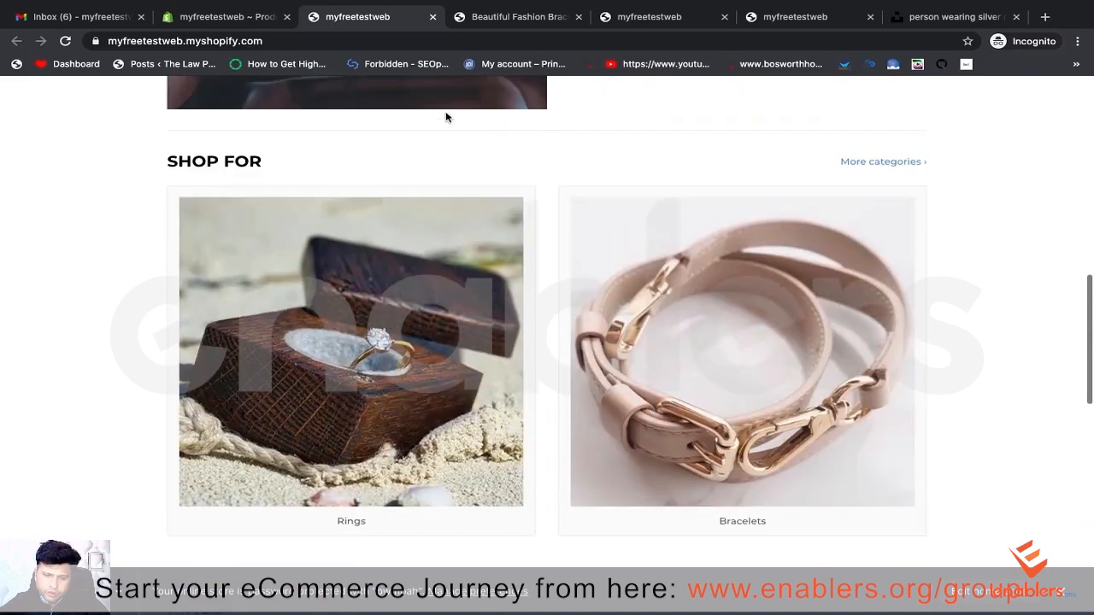